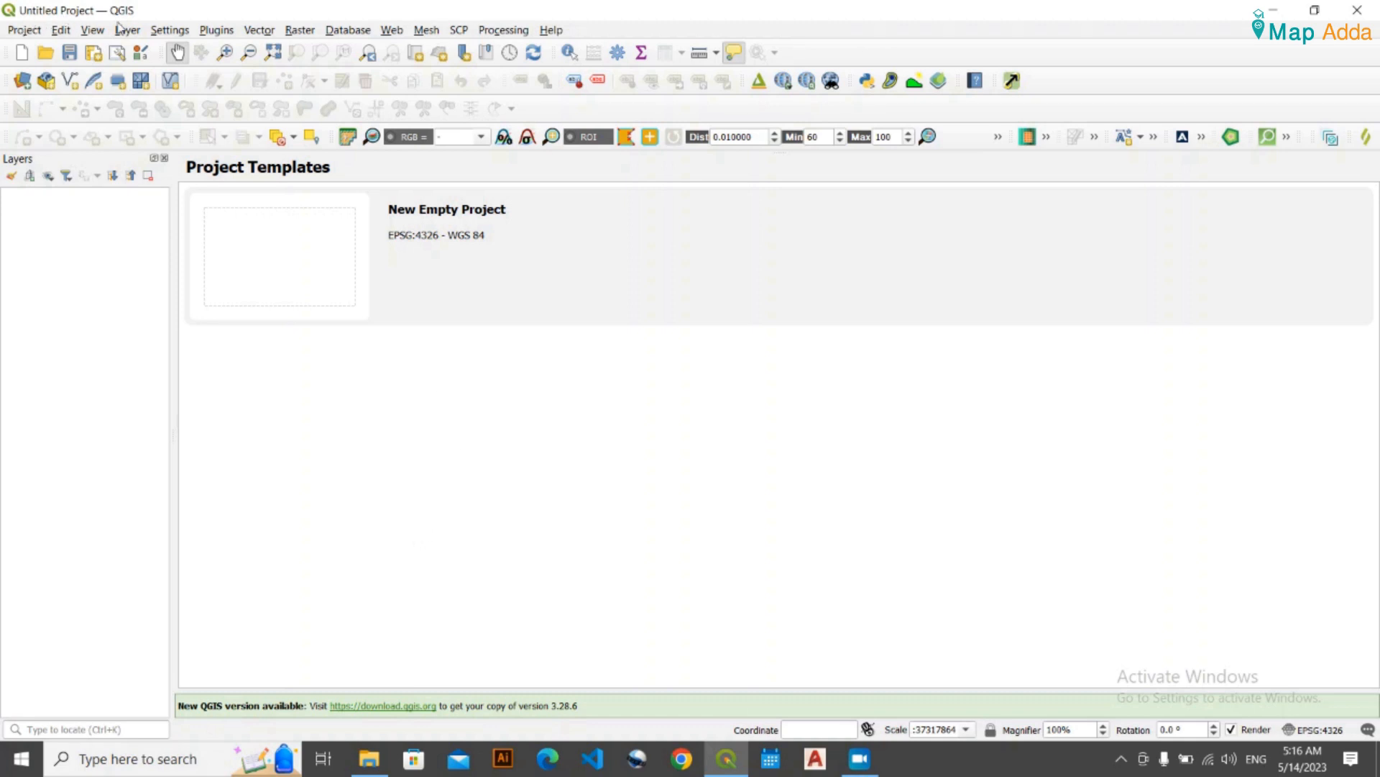
{"action": "left_click", "coordinate": [15, 11]}
{"action": "double_click", "coordinate": [54, 10]}
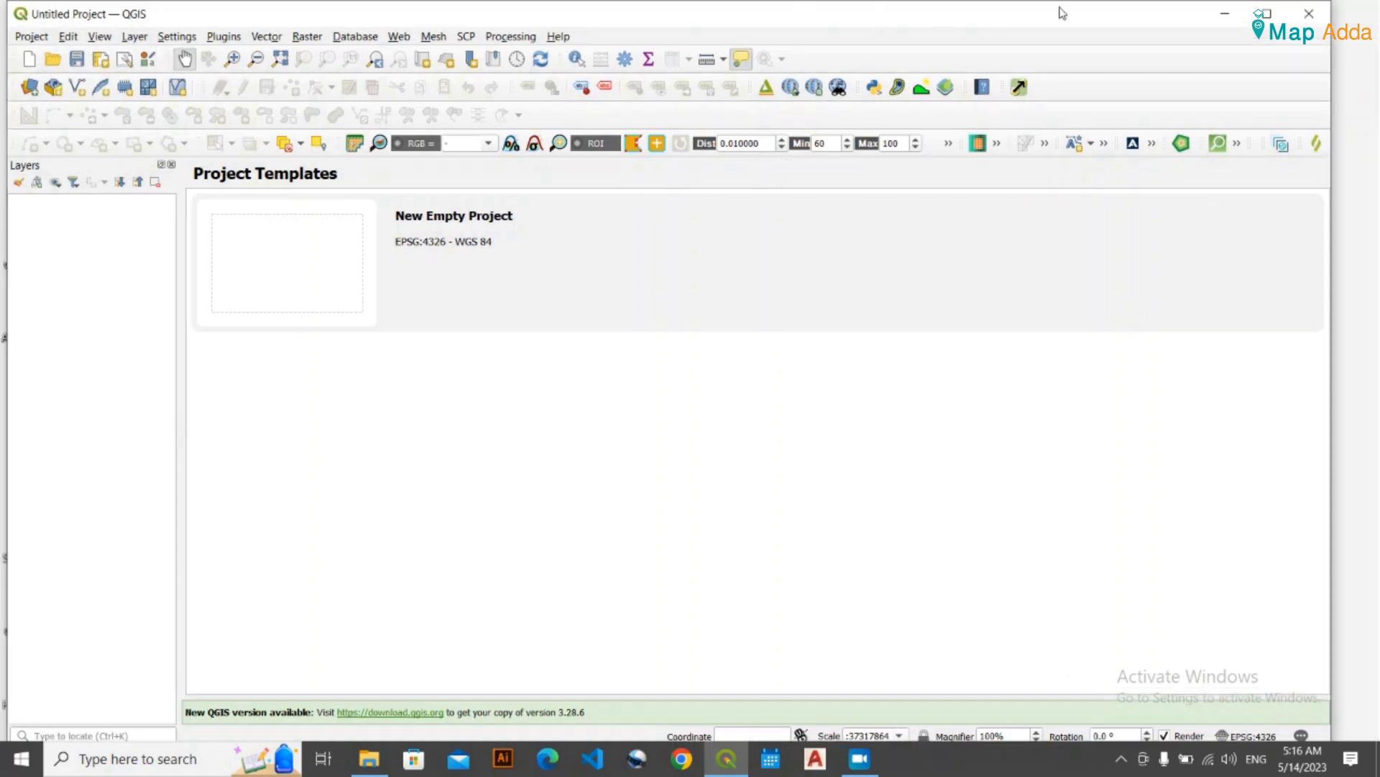
{"action": "left_click", "coordinate": [1267, 14]}
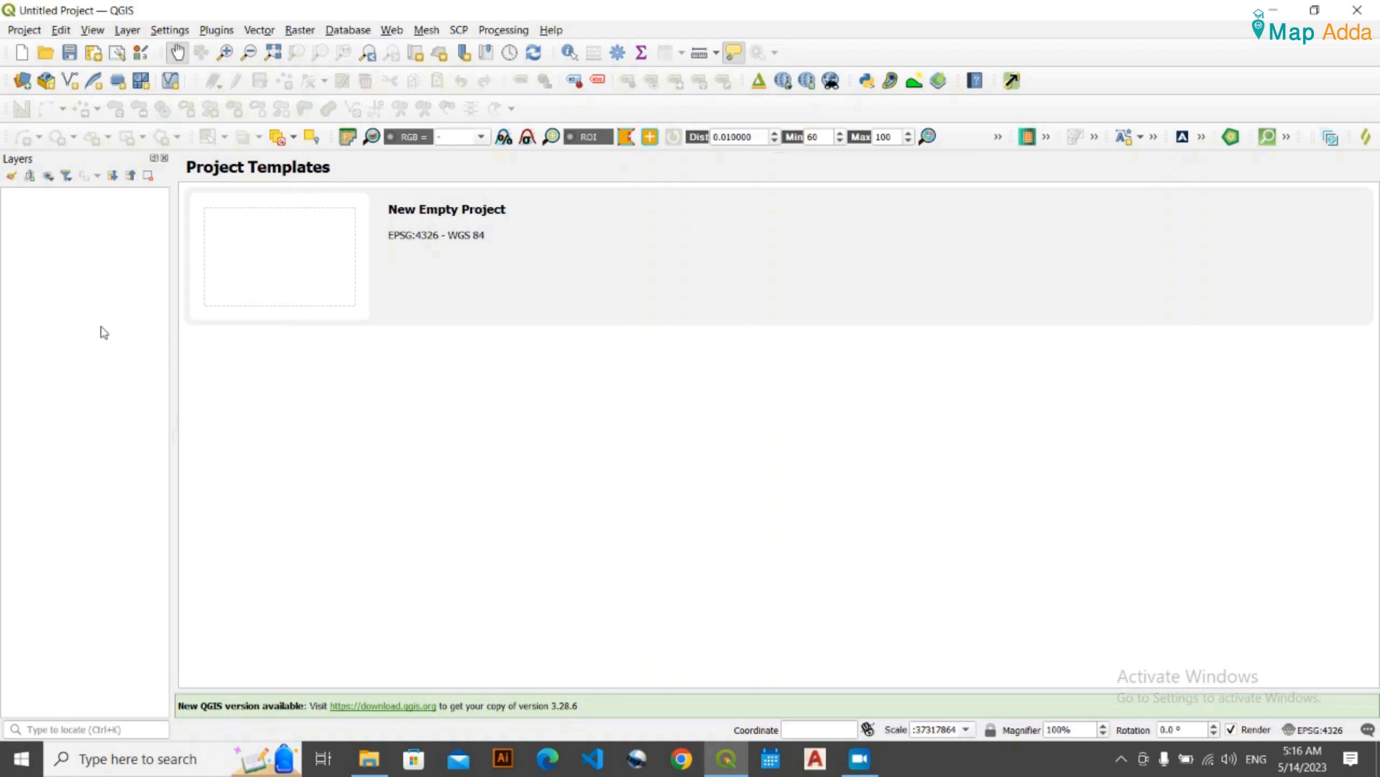
- Save the project as a QGZ file named Basic in the Lab1_Basic folder
{"action": "key", "text": "ctrl+s"}
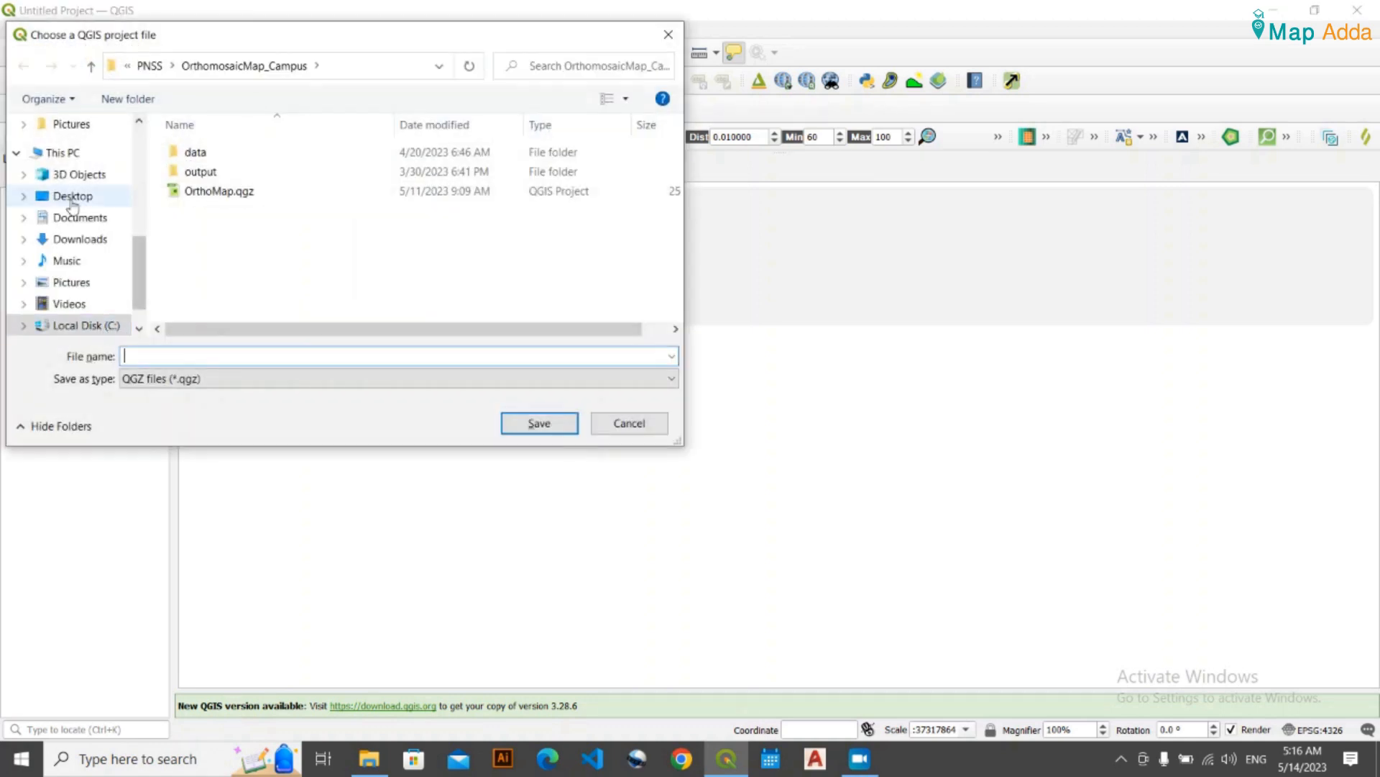
{"action": "scroll", "coordinate": [72, 206], "scroll_direction": "up", "scroll_amount": 3}
{"action": "scroll", "coordinate": [72, 208], "scroll_direction": "down", "scroll_amount": 1}
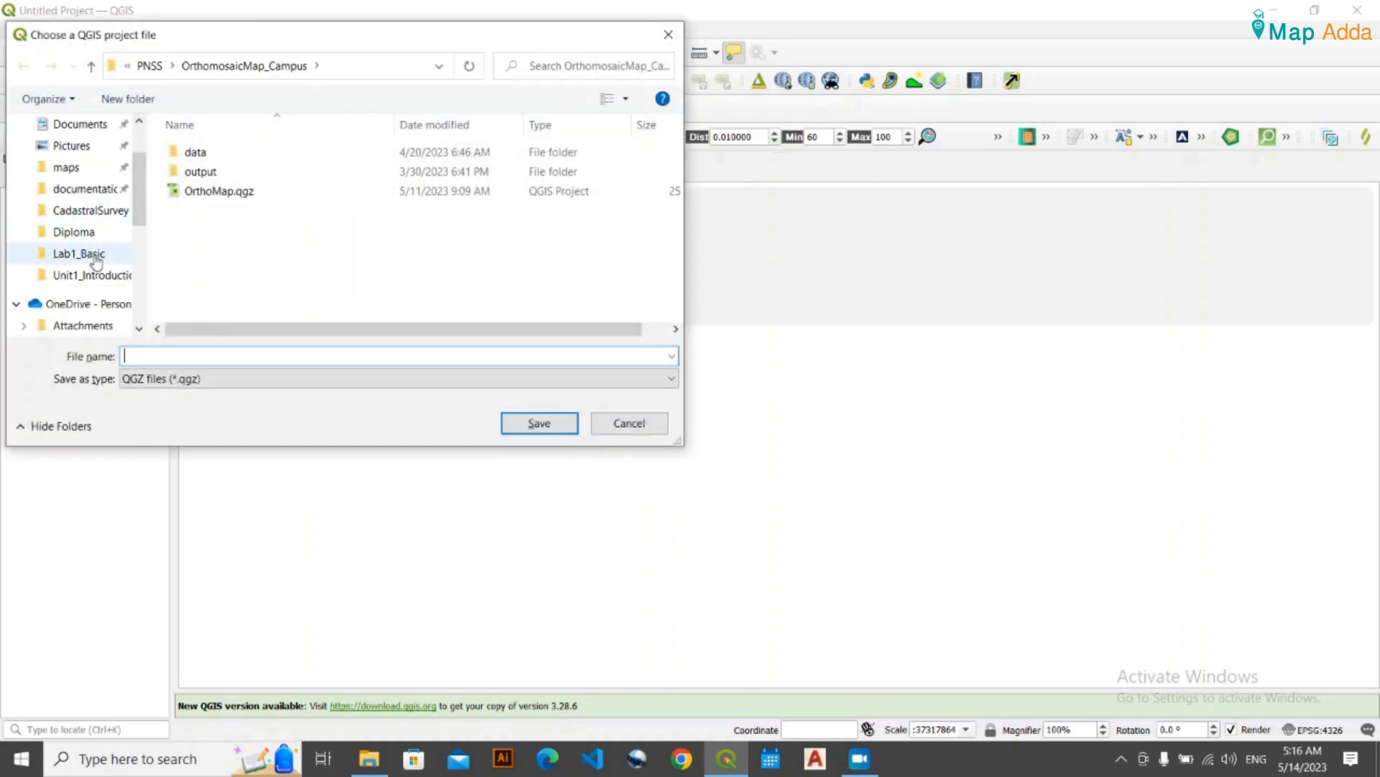
{"action": "left_click", "coordinate": [94, 256]}
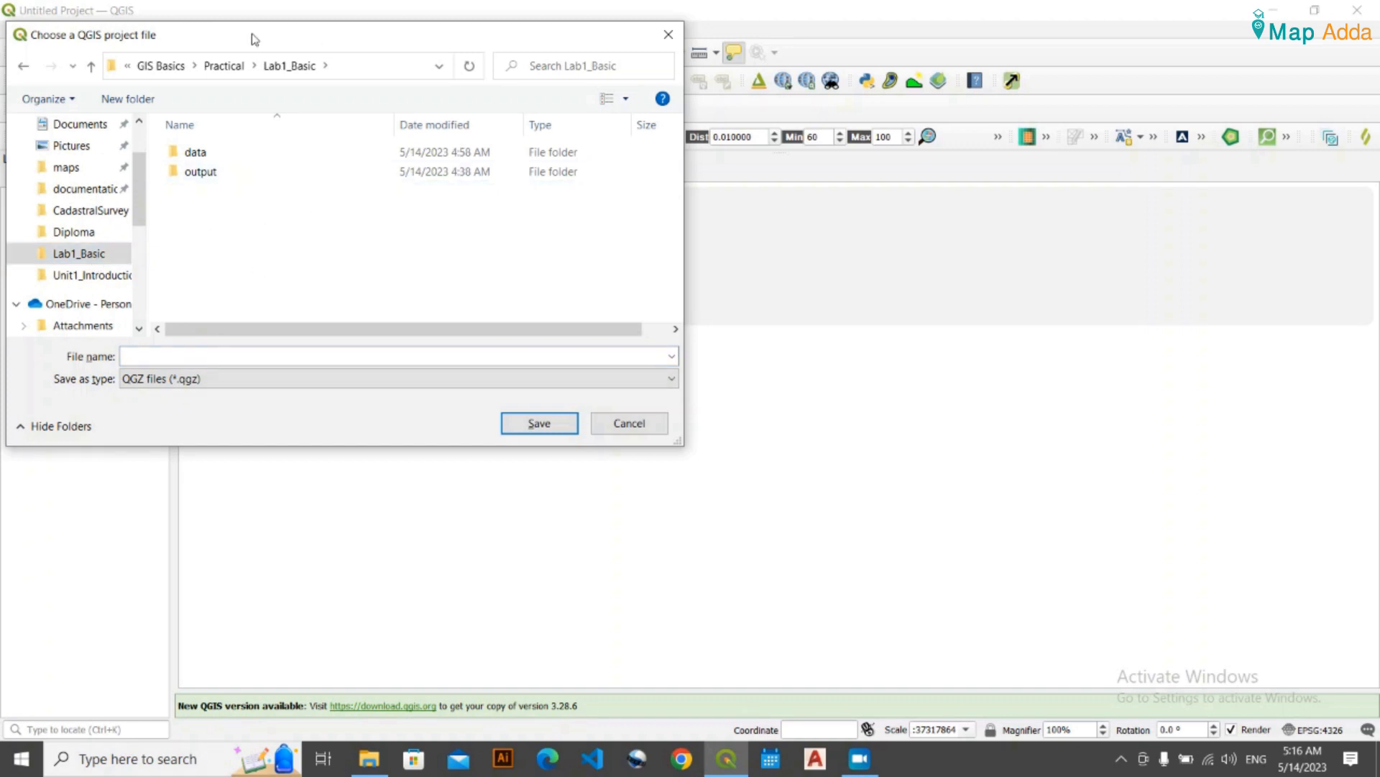
{"action": "left_click", "coordinate": [283, 357]}
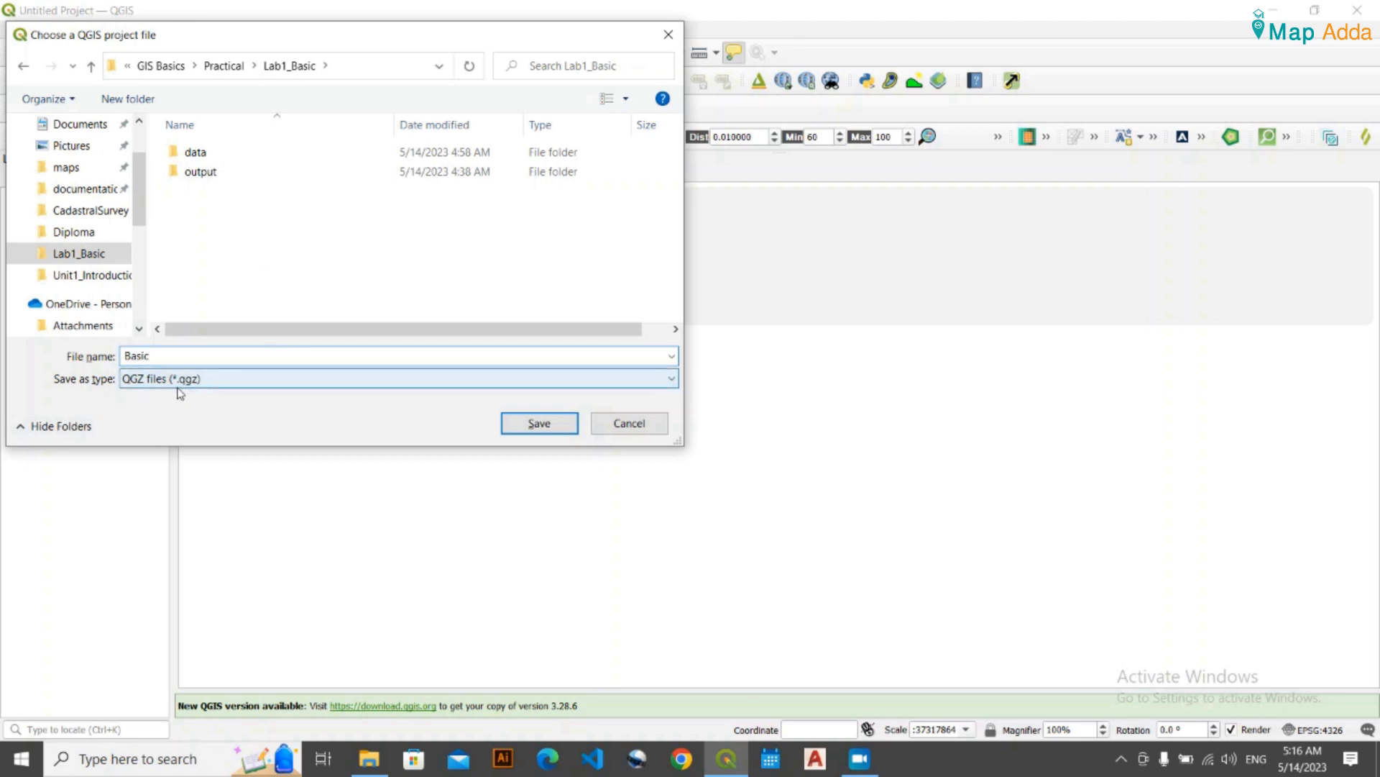
{"action": "left_click", "coordinate": [537, 424]}
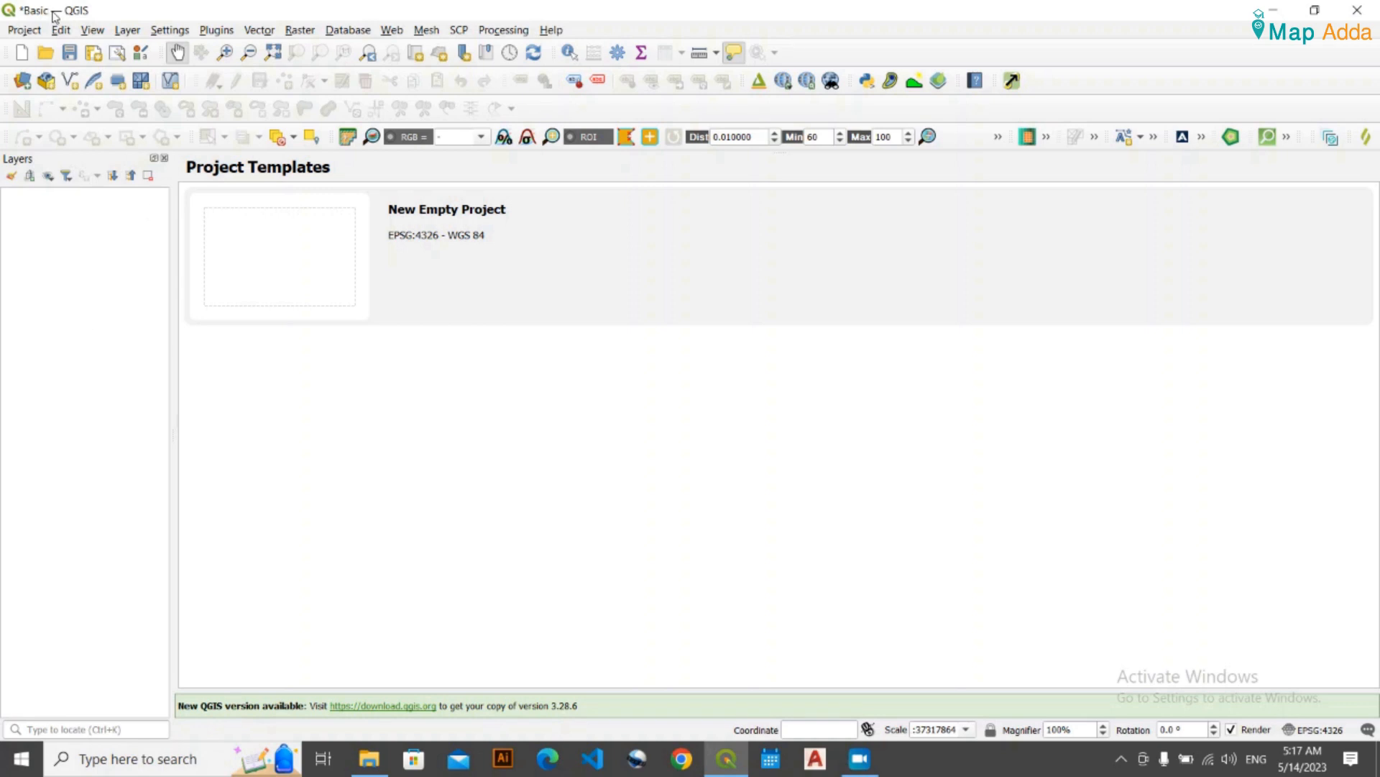
- Switch to File Explorer, open Topics.txt from Lab1_Basic, review the beginner tutorial topics and minimize both windows
{"action": "left_click", "coordinate": [368, 759]}
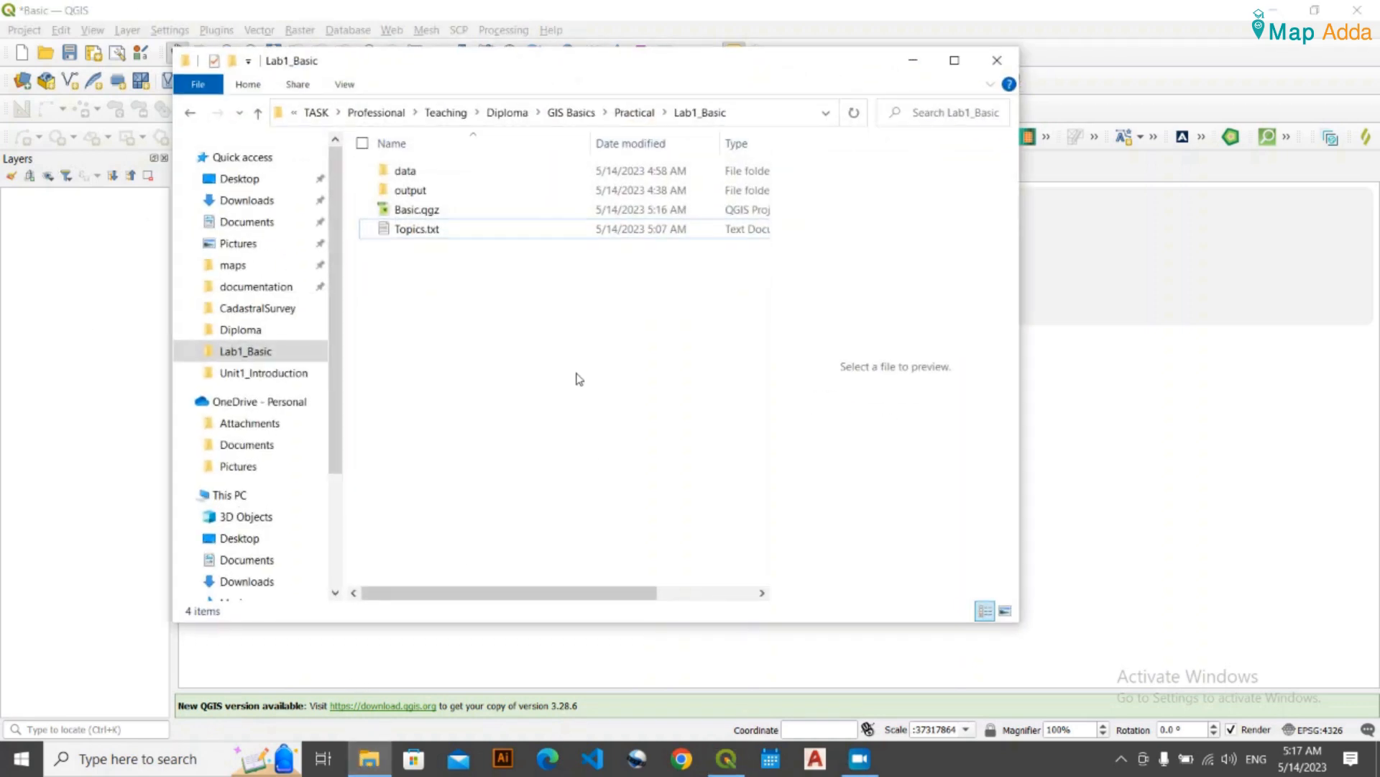
{"action": "double_click", "coordinate": [440, 228]}
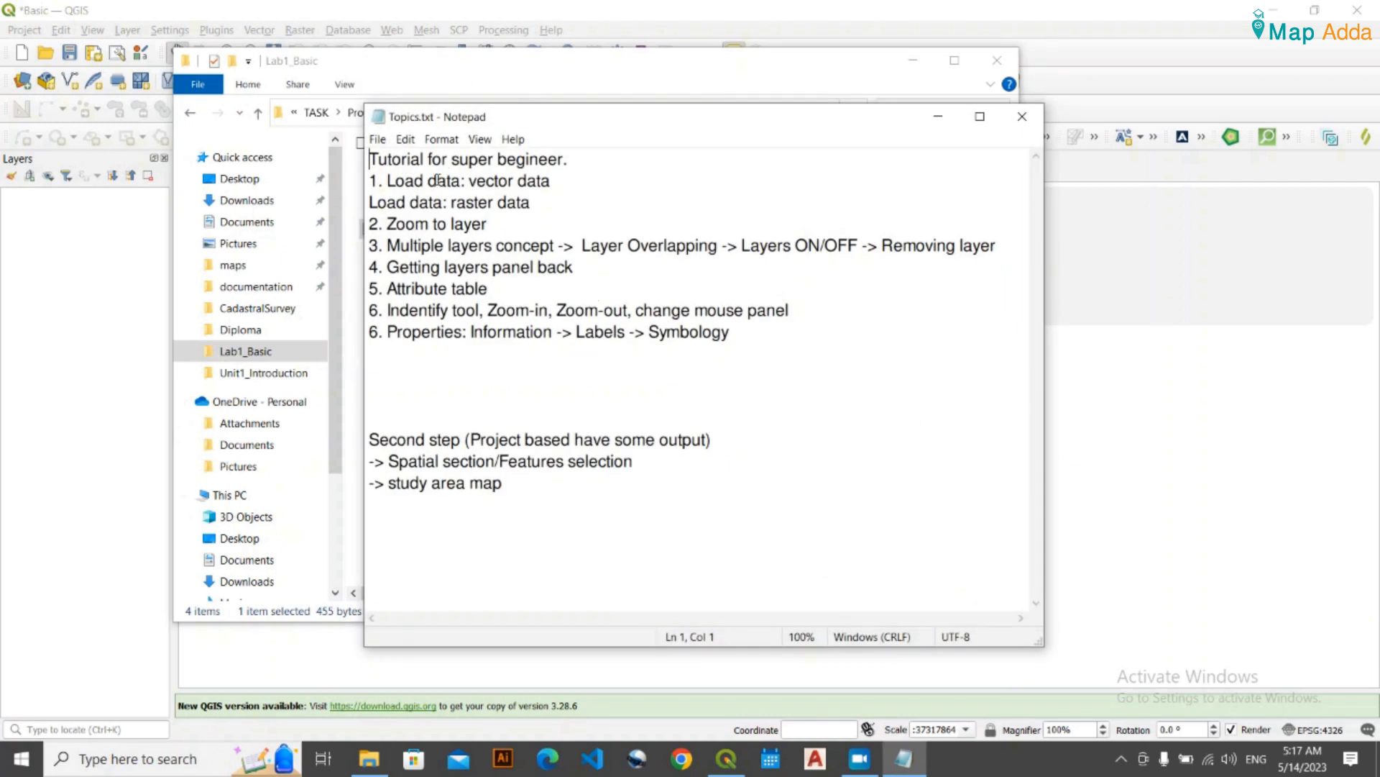
{"action": "left_click_drag", "start_coordinate": [383, 180], "coordinate": [772, 333]}
{"action": "left_click", "coordinate": [520, 267]}
{"action": "left_click_drag", "start_coordinate": [756, 343], "coordinate": [363, 159]}
{"action": "left_click_drag", "start_coordinate": [518, 245], "coordinate": [506, 246]}
{"action": "left_click", "coordinate": [638, 270]}
{"action": "left_click", "coordinate": [939, 117]}
{"action": "left_click", "coordinate": [913, 61]}
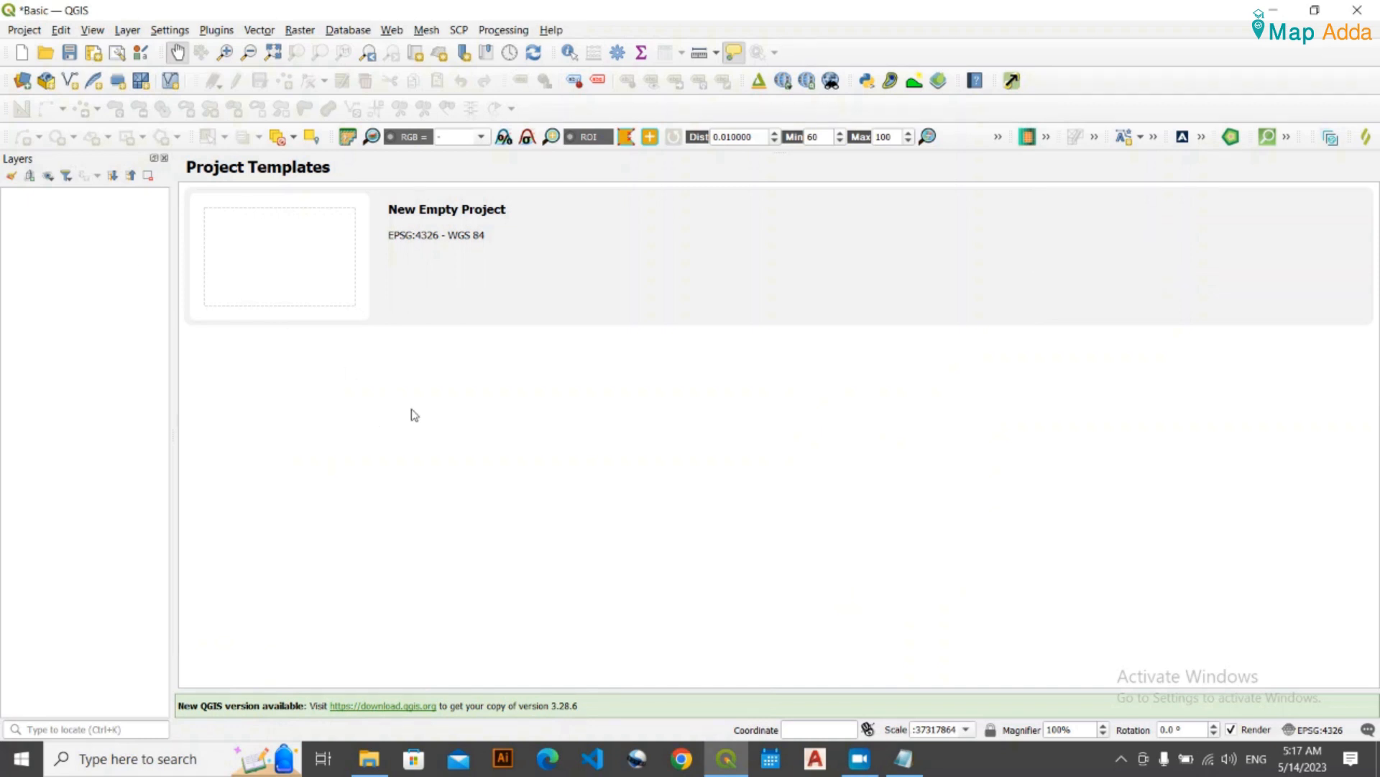
{"action": "left_click", "coordinate": [372, 763]}
{"action": "left_click", "coordinate": [528, 424]}
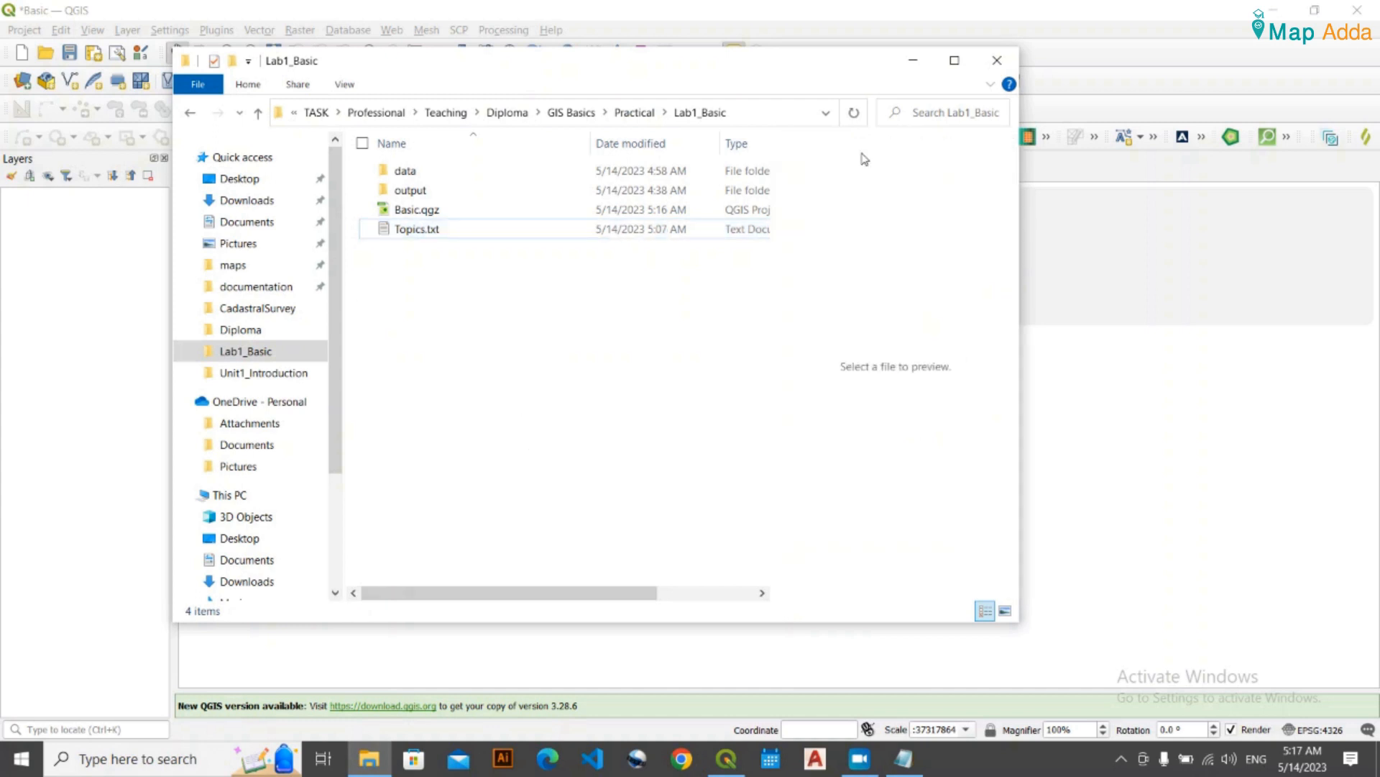
{"action": "left_click", "coordinate": [910, 62]}
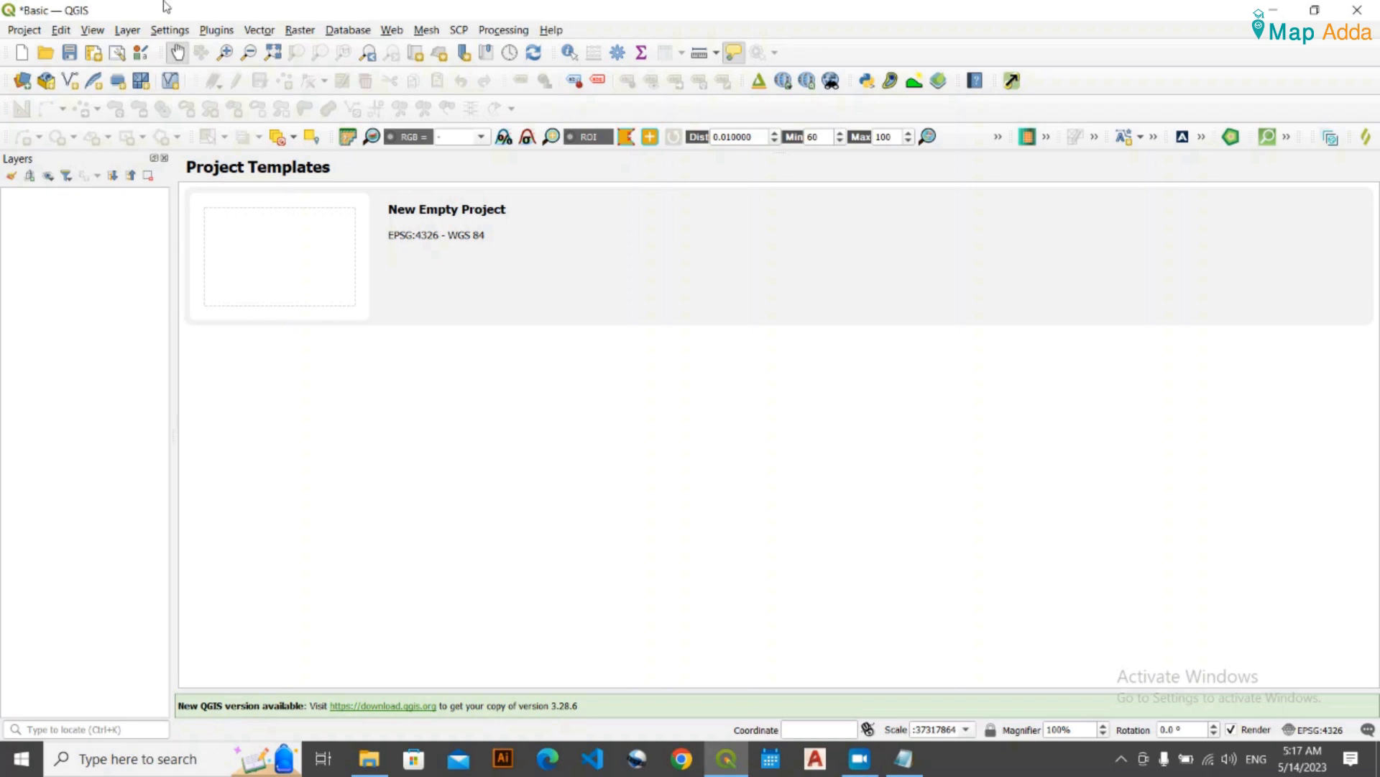
- Start adding a vector layer from file and browse to the data folder inside Lab1_Basic
{"action": "left_click", "coordinate": [133, 33]}
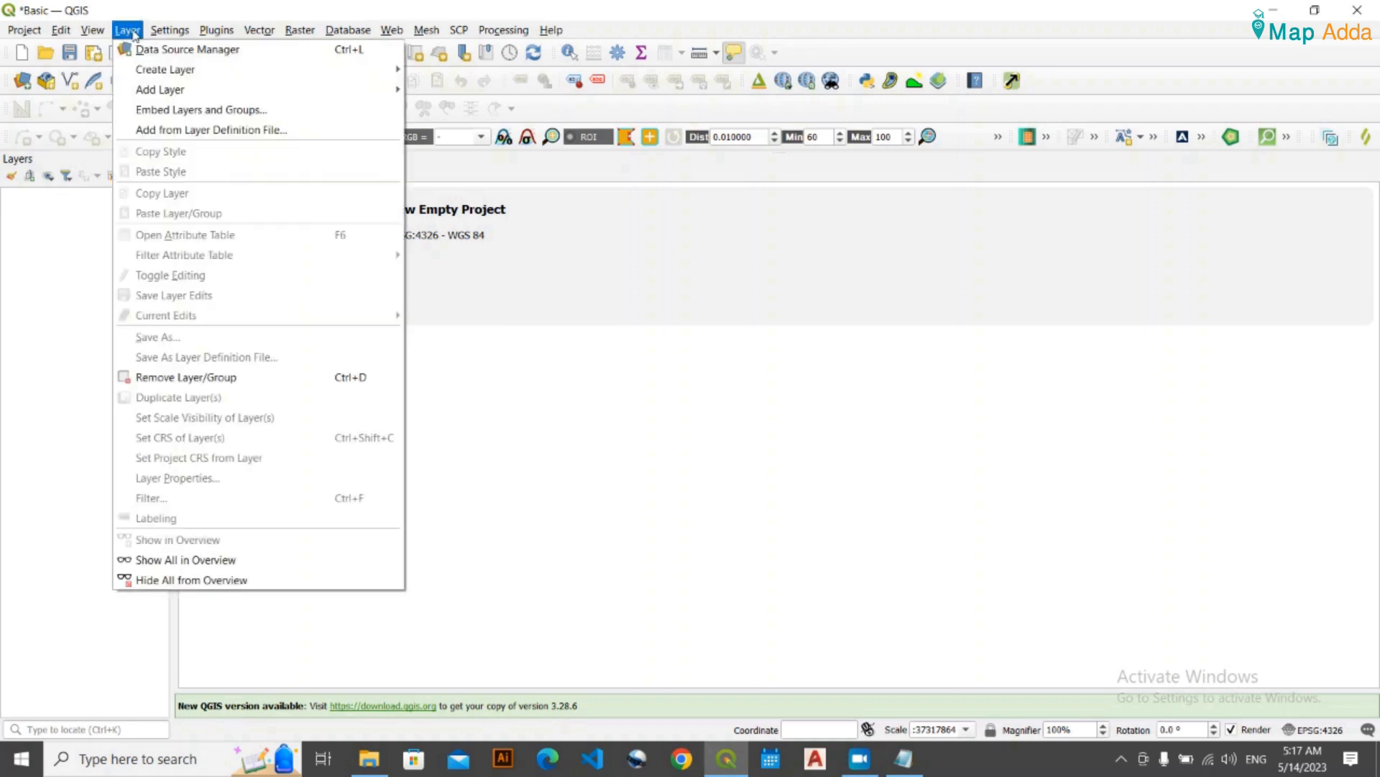
{"action": "mouse_move", "coordinate": [228, 88]}
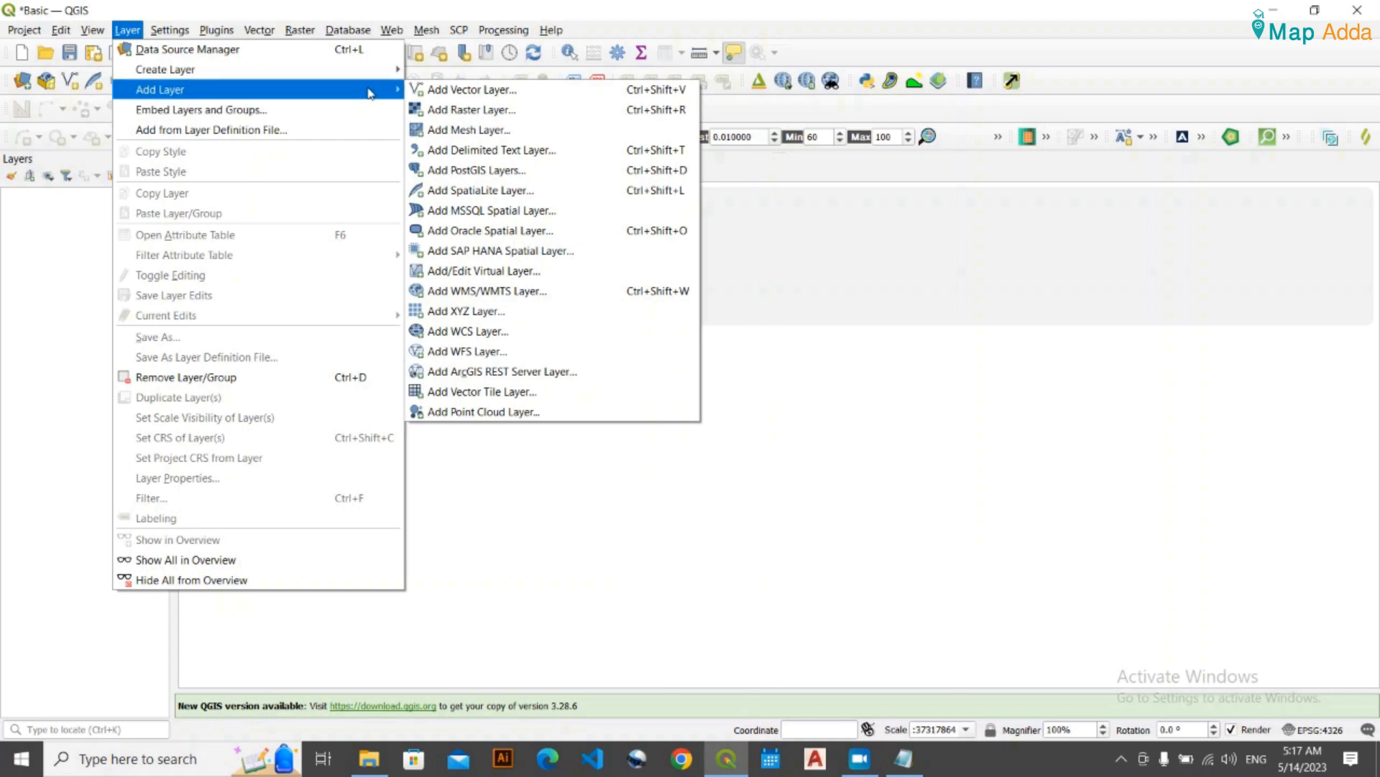
{"action": "left_click", "coordinate": [484, 97]}
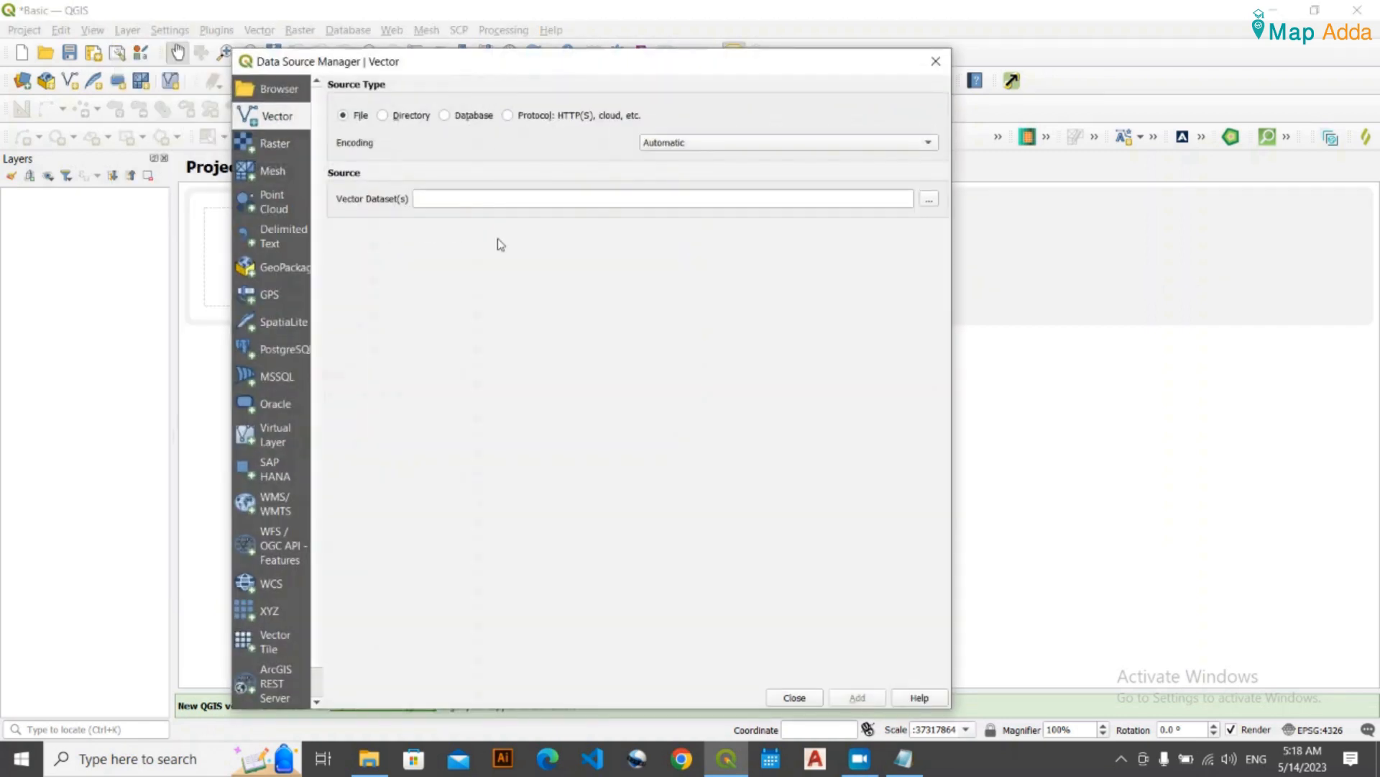
{"action": "left_click", "coordinate": [929, 201]}
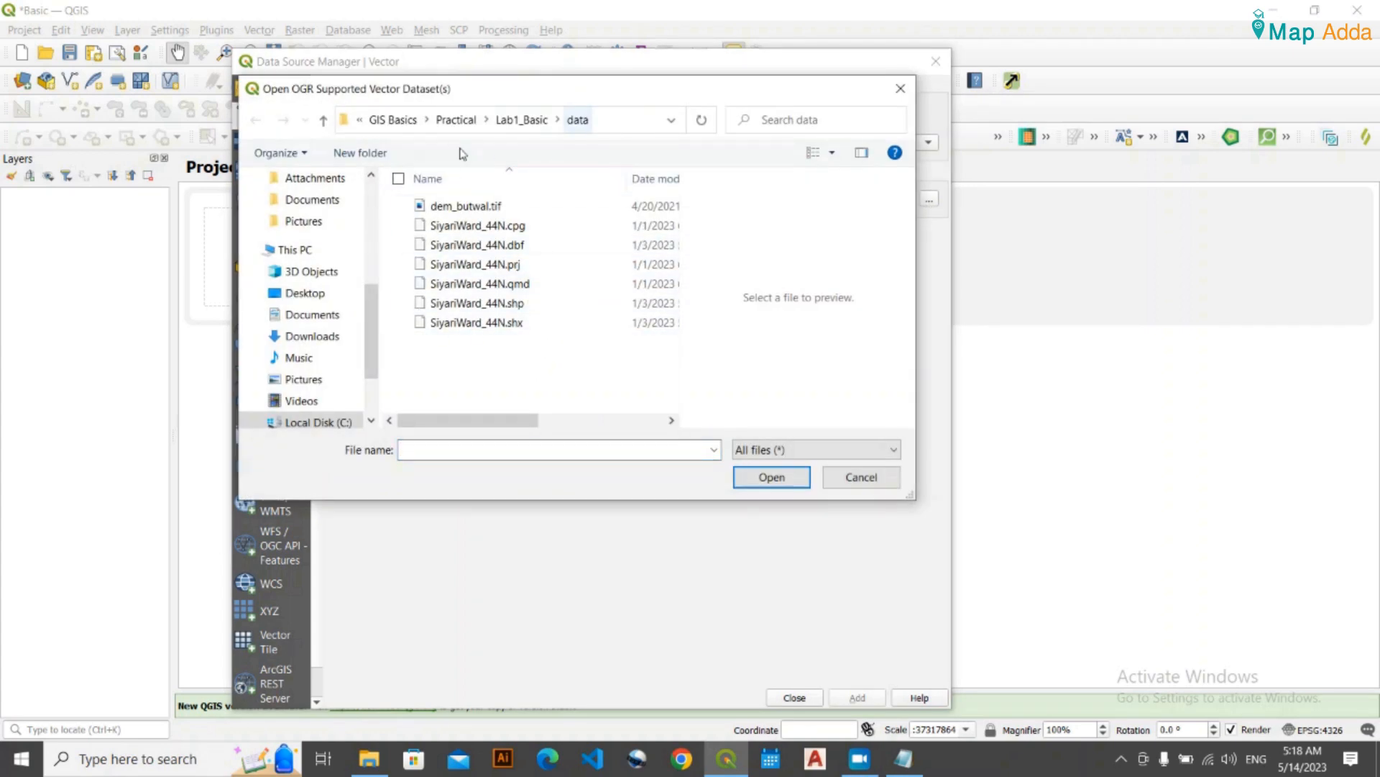
{"action": "left_click", "coordinate": [522, 120]}
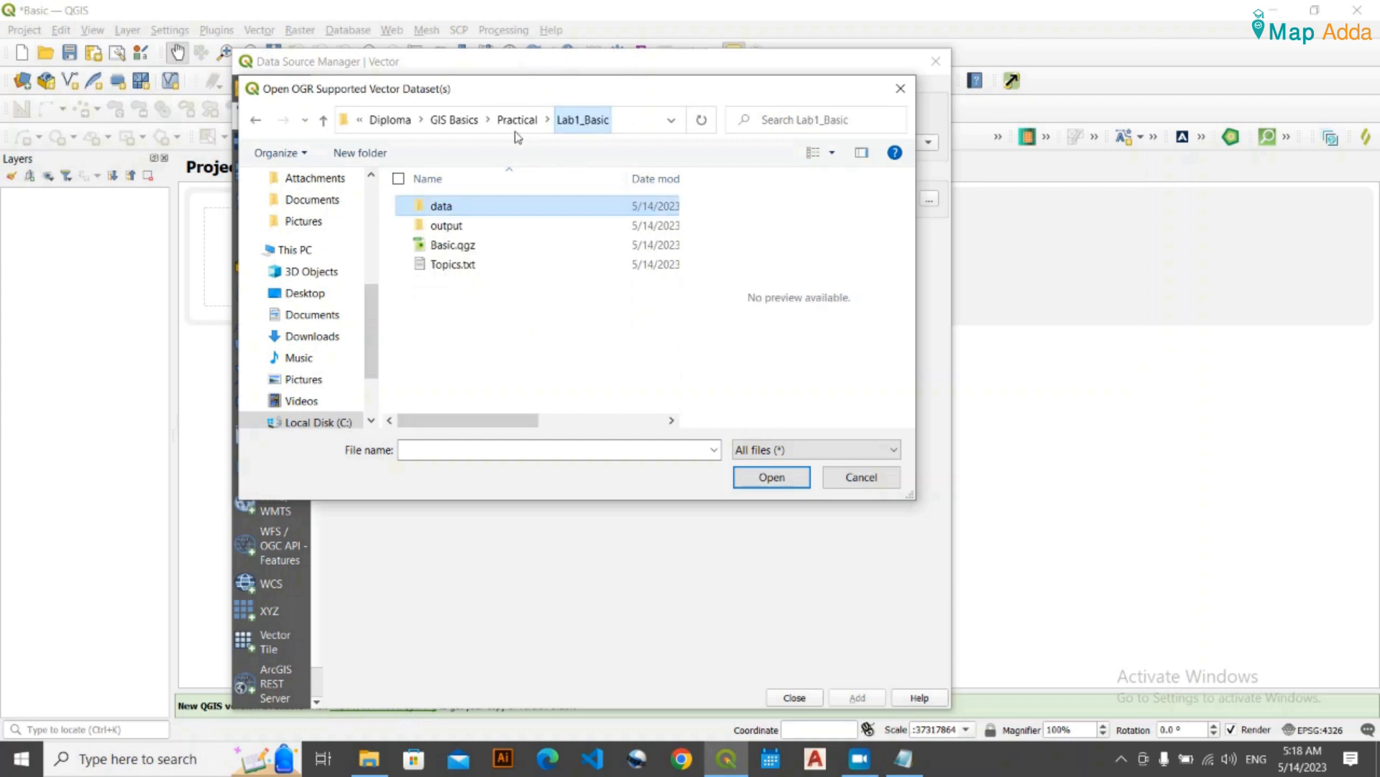
{"action": "double_click", "coordinate": [441, 206]}
- Choose SiyariWard_44N.shp as the vector dataset, add it to the project and close the data source dialog
{"action": "mouse_move", "coordinate": [489, 424]}
{"action": "left_mouse_down"}
{"action": "mouse_move", "coordinate": [644, 425]}
{"action": "mouse_move", "coordinate": [489, 410]}
{"action": "left_mouse_up"}
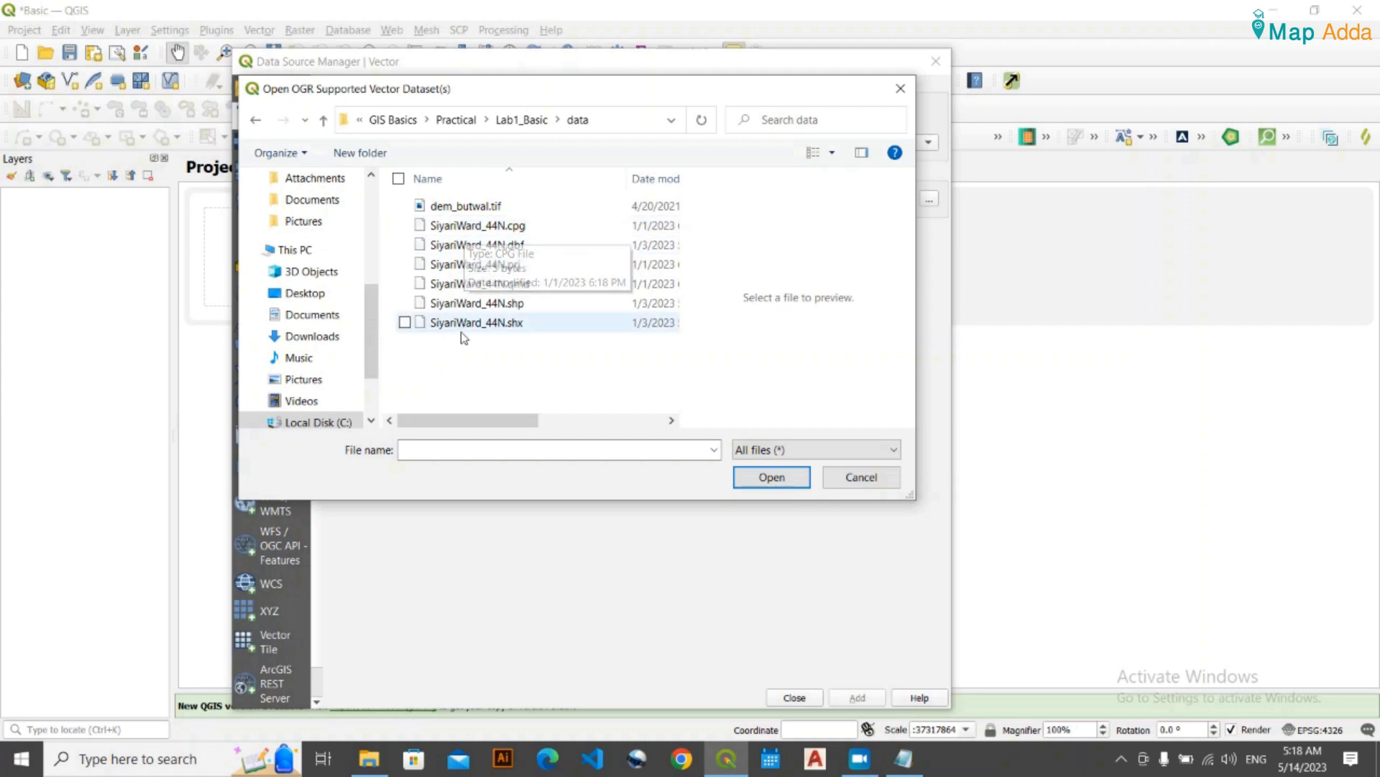
{"action": "left_click_drag", "start_coordinate": [496, 418], "coordinate": [702, 421]}
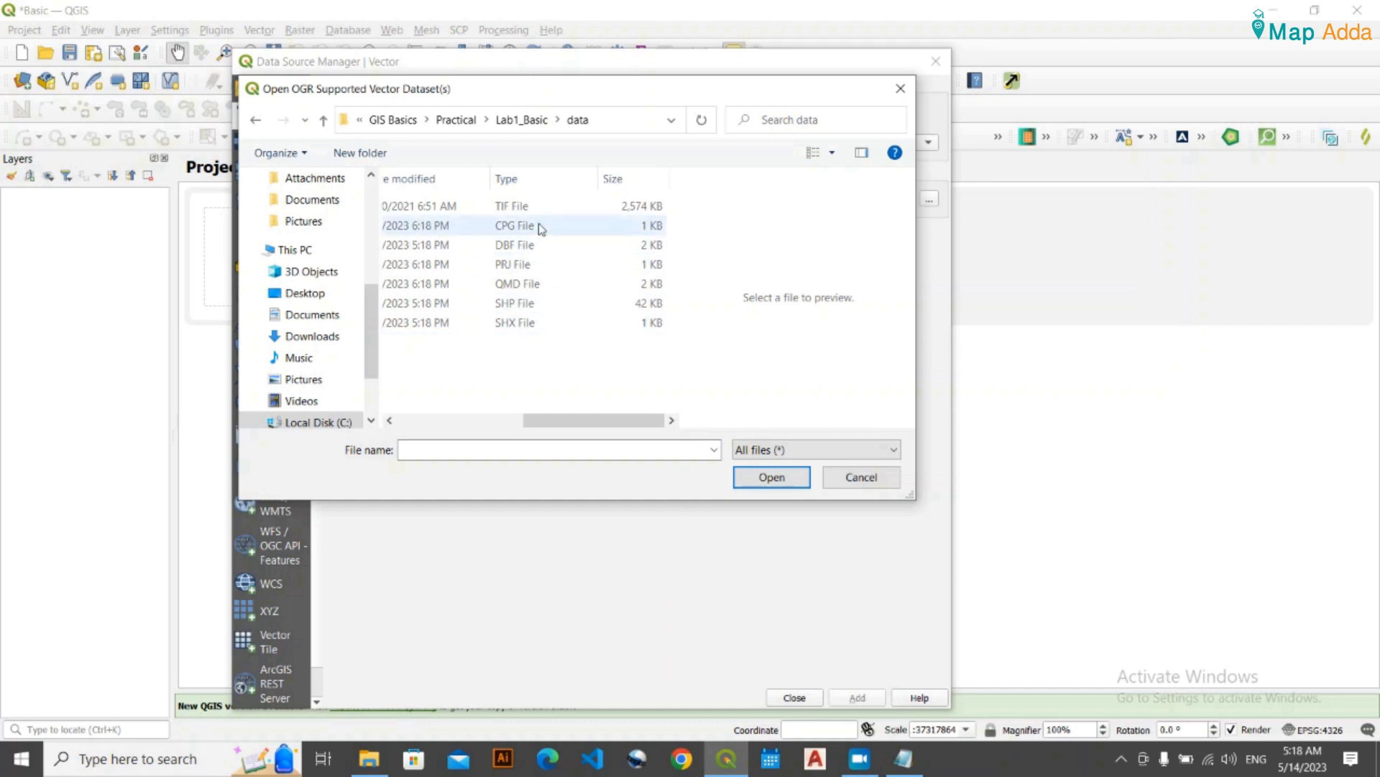
{"action": "left_click", "coordinate": [536, 311]}
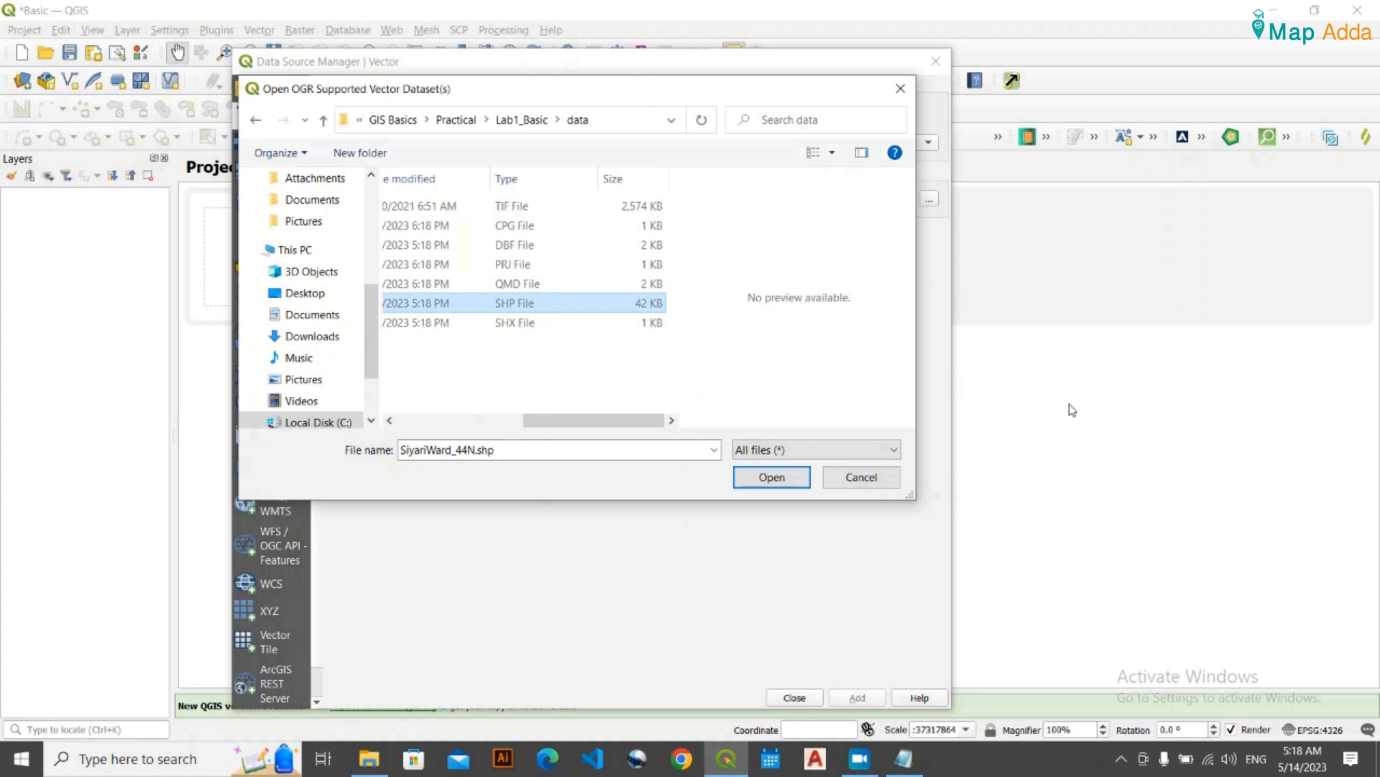
{"action": "left_click", "coordinate": [771, 477]}
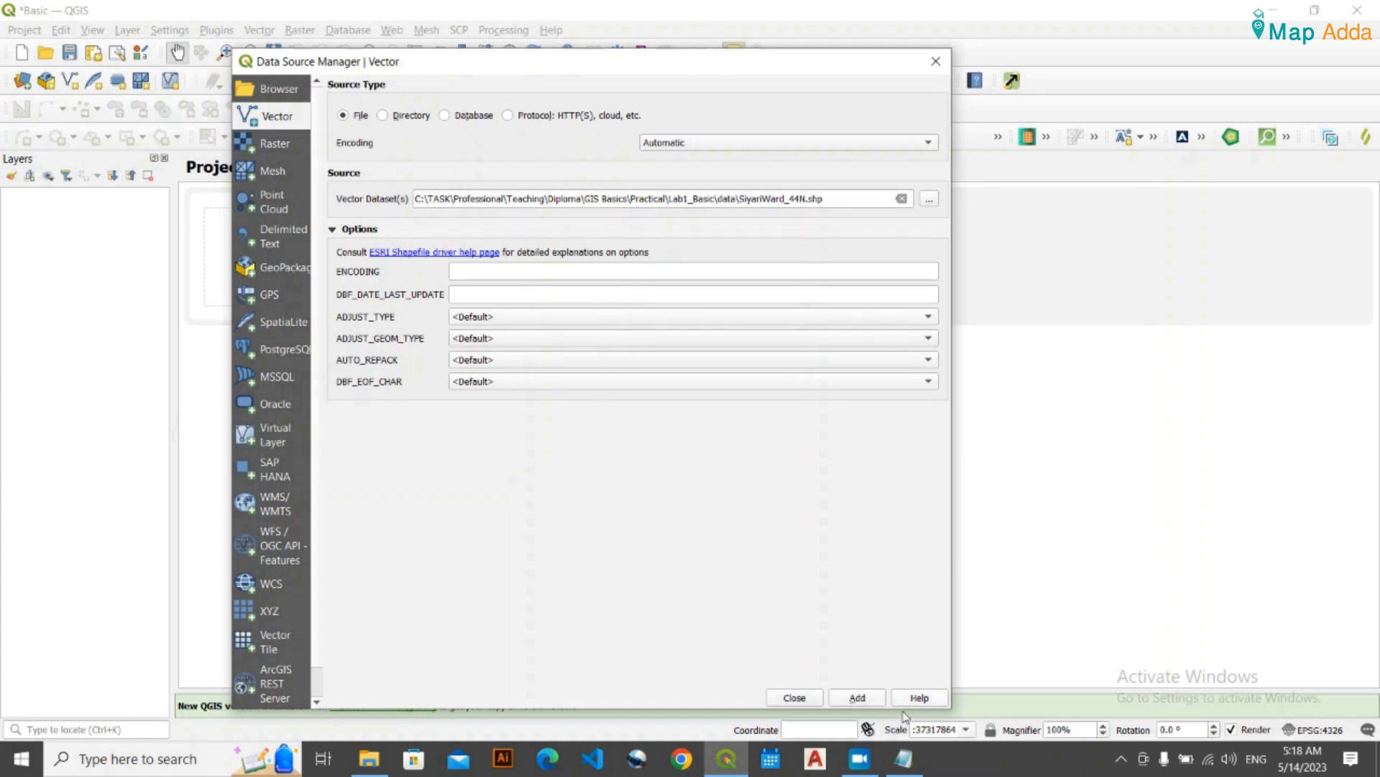
{"action": "left_click", "coordinate": [858, 698]}
{"action": "left_click", "coordinate": [793, 697]}
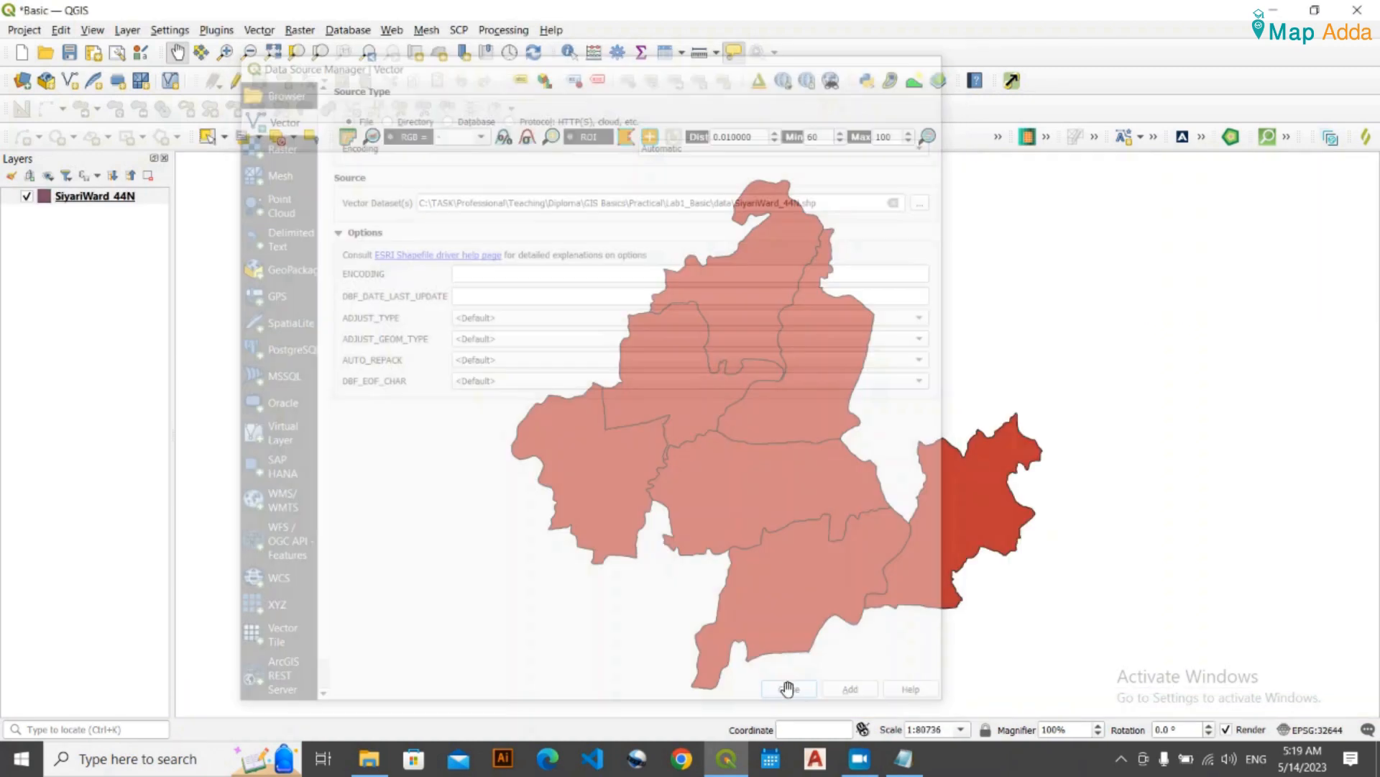
- Switch to File Explorer and open the data folder inside Lab1_Basic
{"action": "left_click_drag", "start_coordinate": [874, 532], "coordinate": [762, 506]}
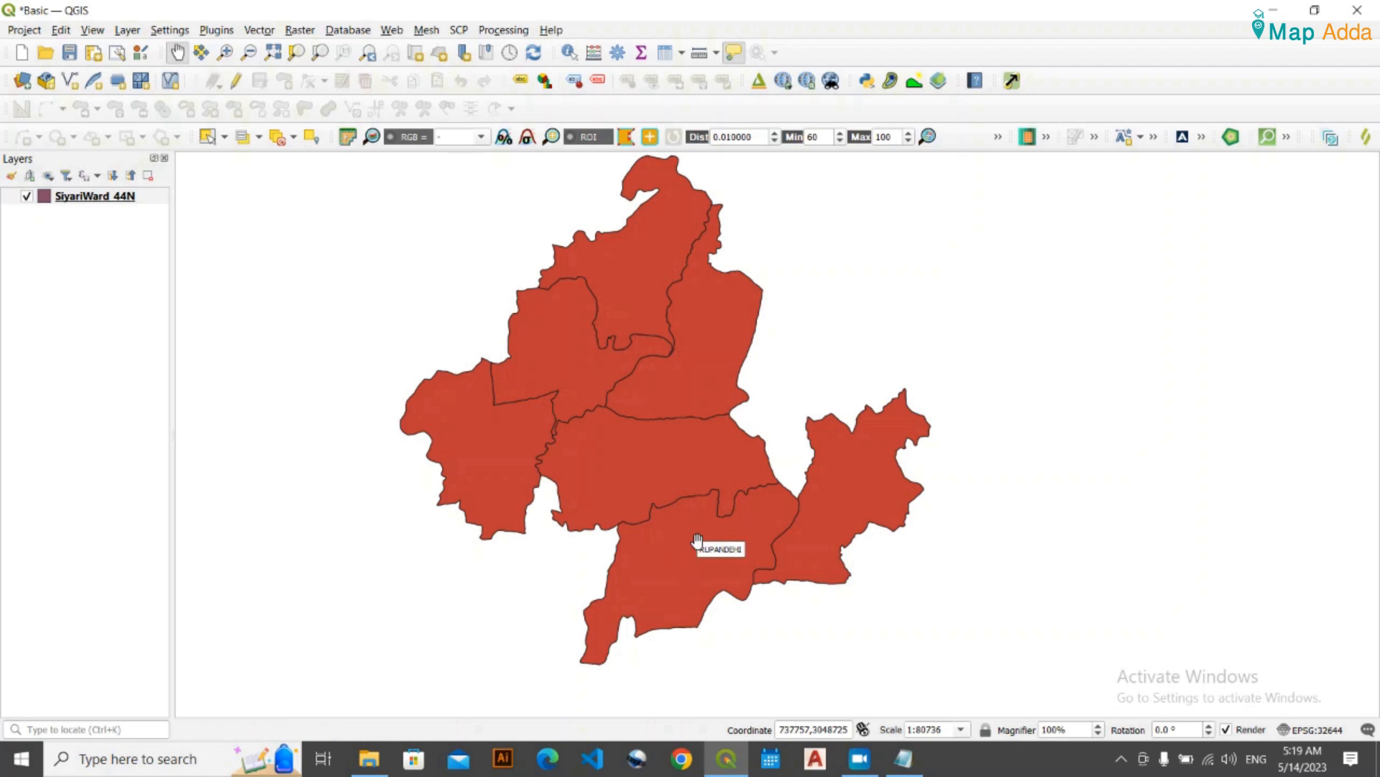
{"action": "mouse_move", "coordinate": [414, 400]}
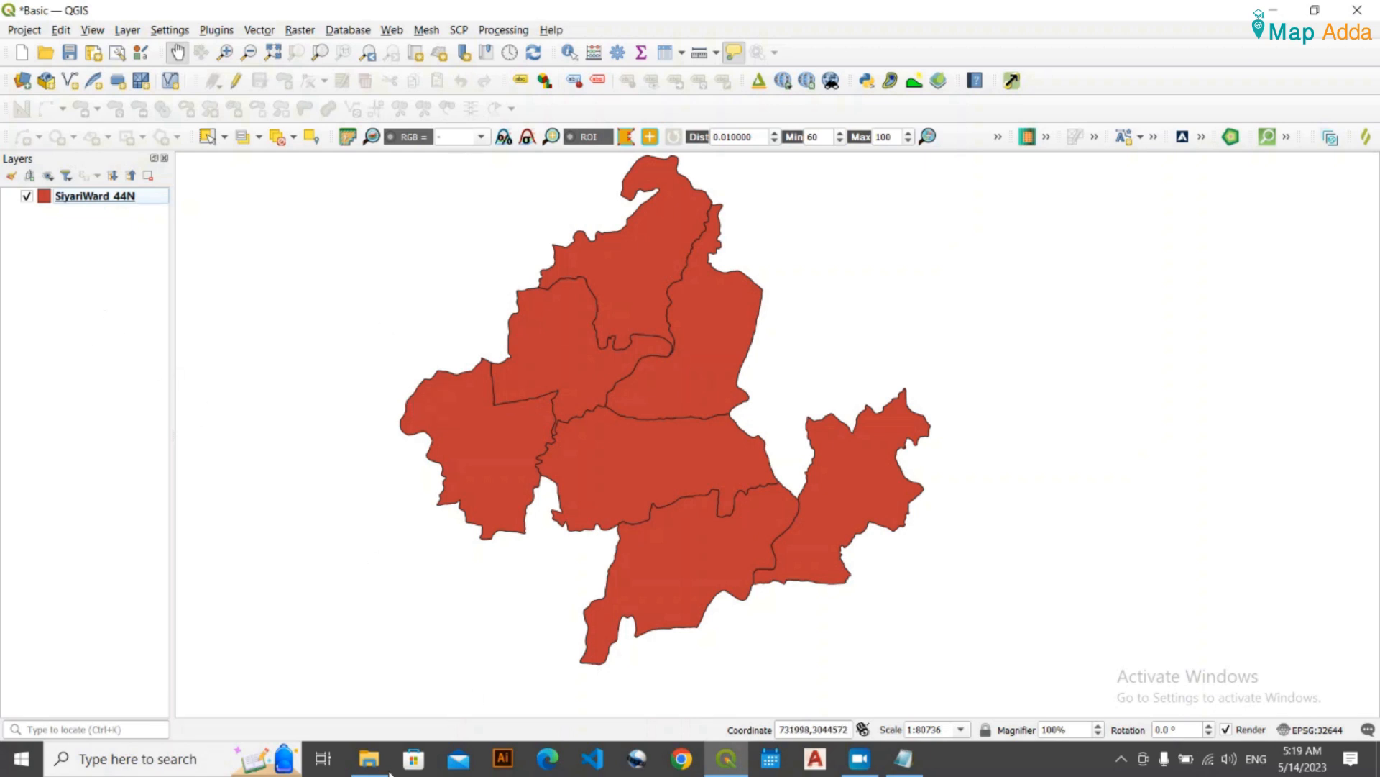
{"action": "left_click", "coordinate": [368, 759]}
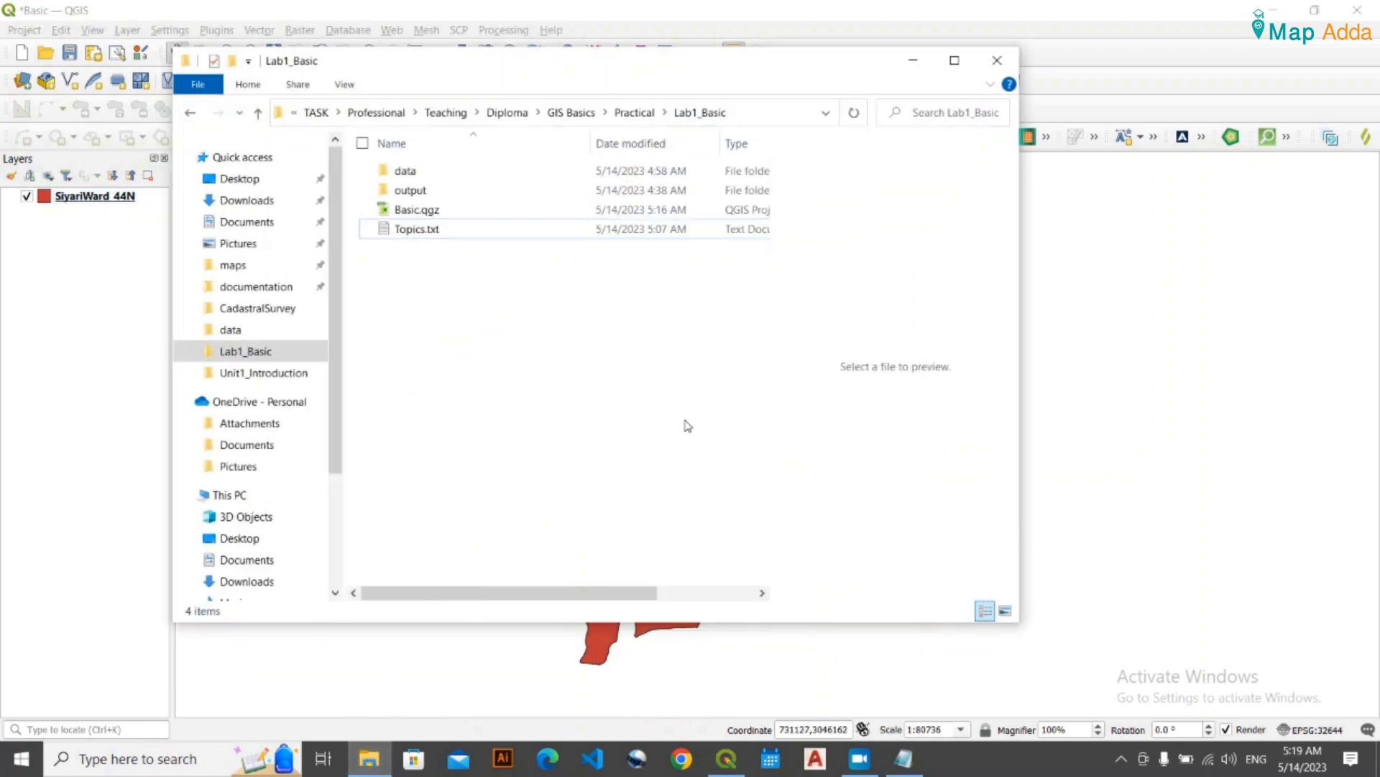
{"action": "double_click", "coordinate": [489, 174]}
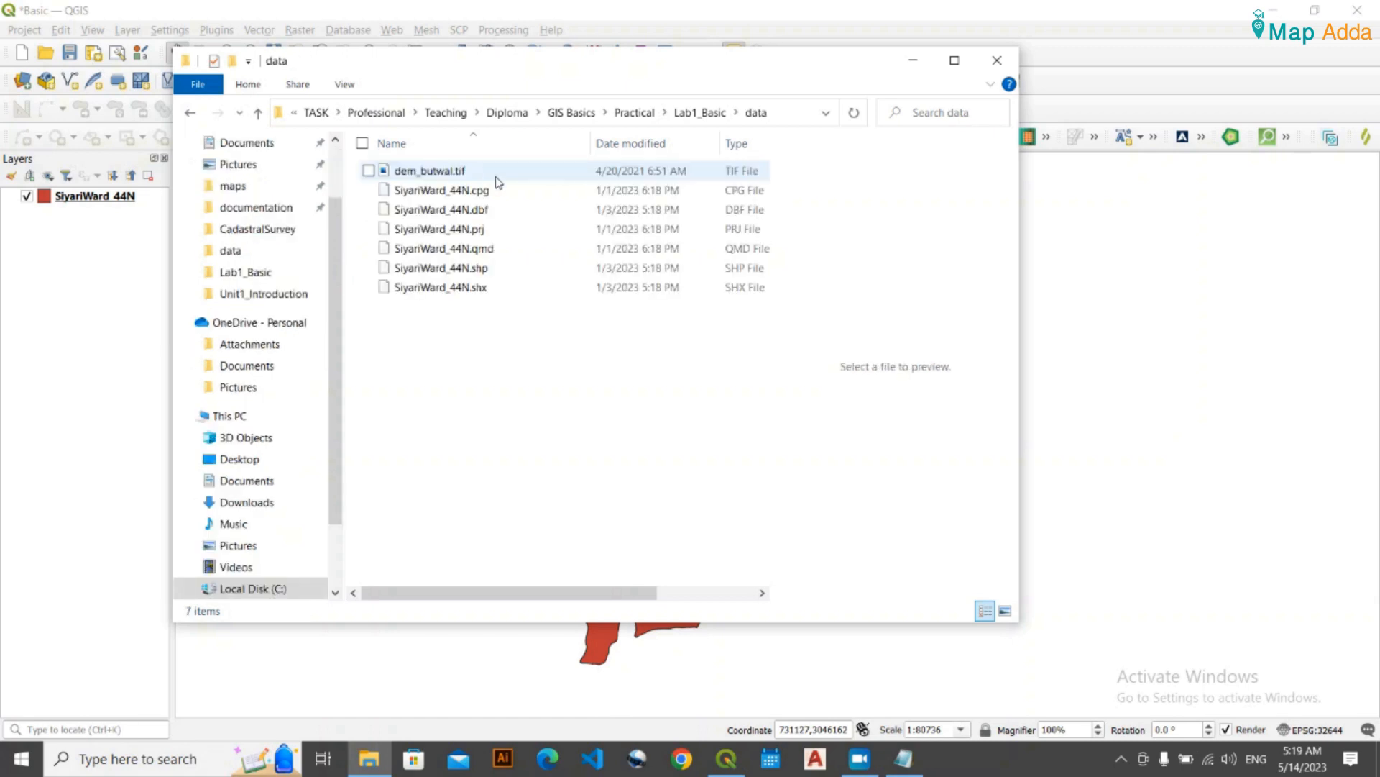
{"action": "left_click_drag", "start_coordinate": [638, 69], "coordinate": [737, 282]}
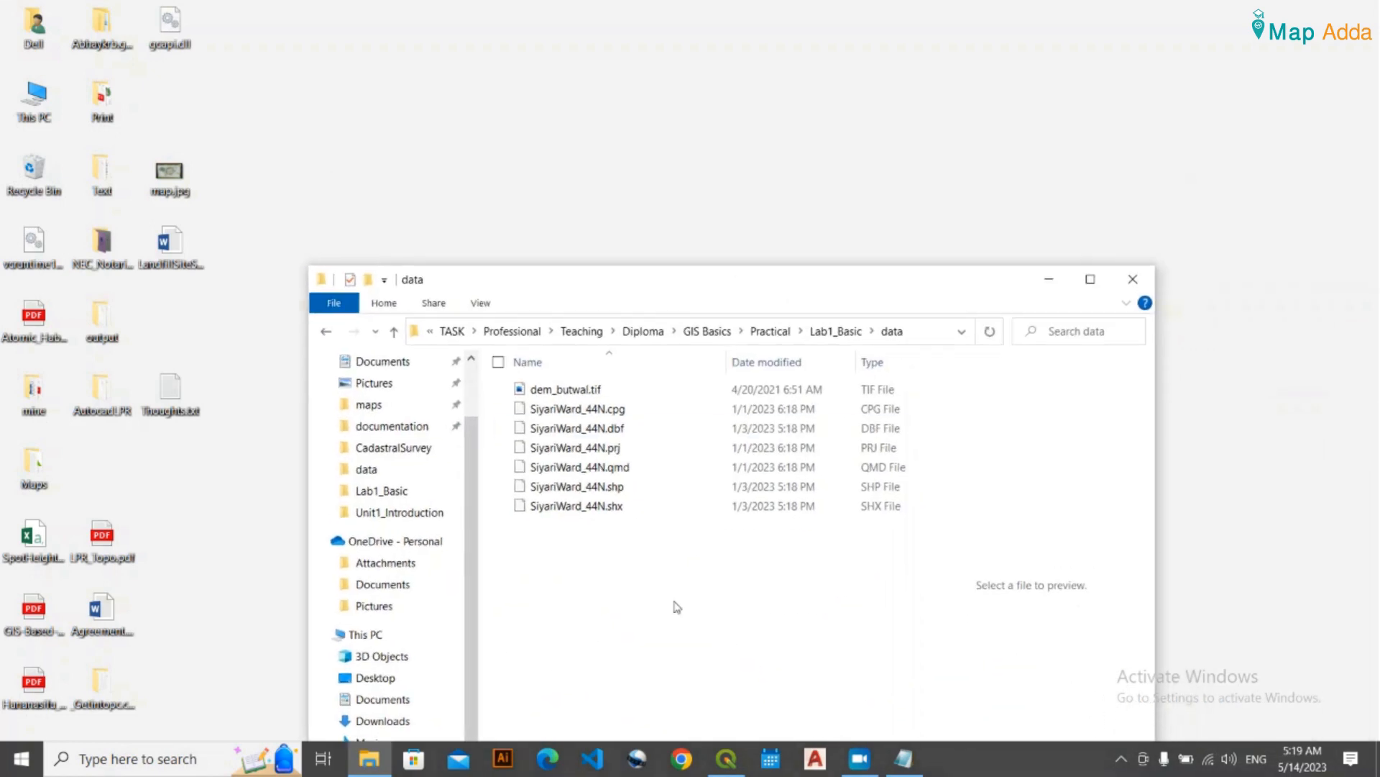
- Add SiyariWard_44N.shp to the project a second time, directly from the File Explorer data folder, and minimize that window
{"action": "left_click", "coordinate": [726, 758]}
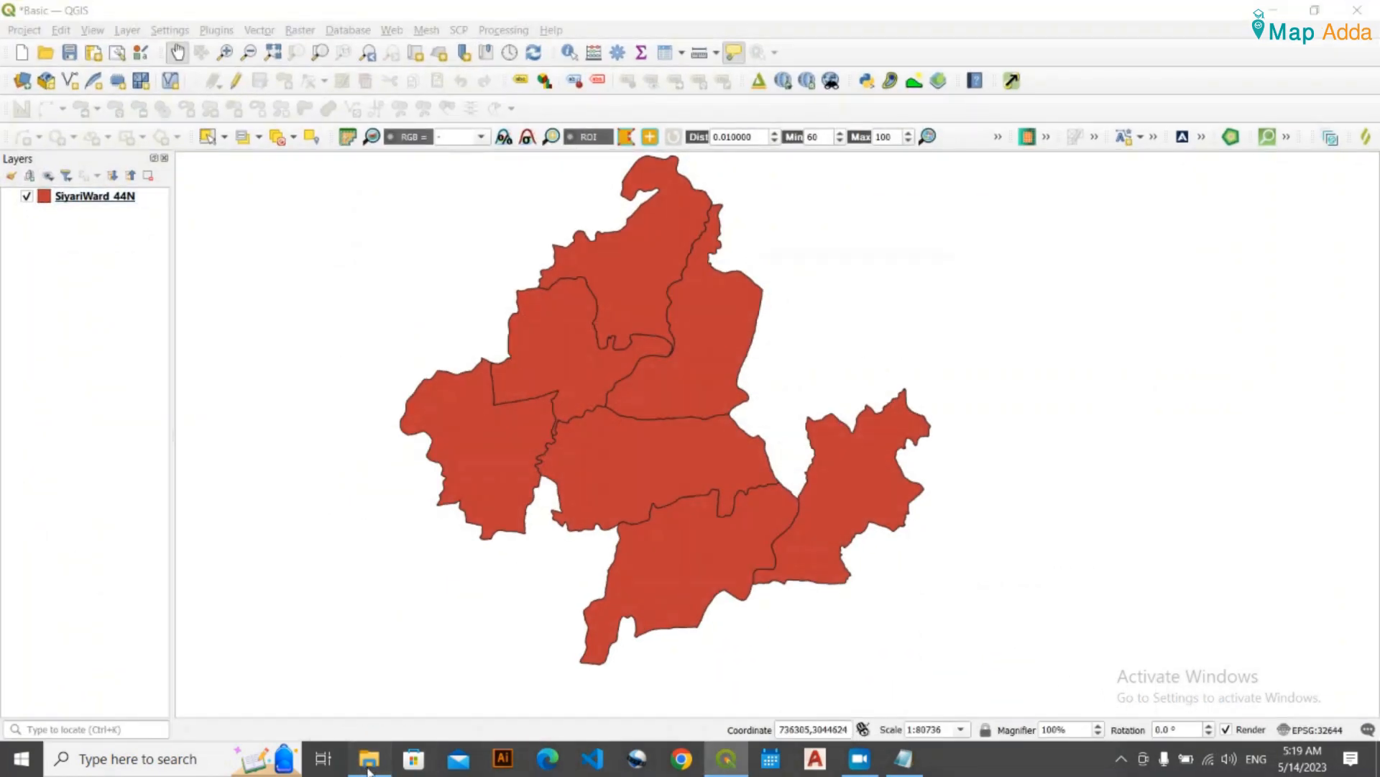
{"action": "left_click", "coordinate": [374, 771]}
{"action": "left_click_drag", "start_coordinate": [681, 291], "coordinate": [631, 129]}
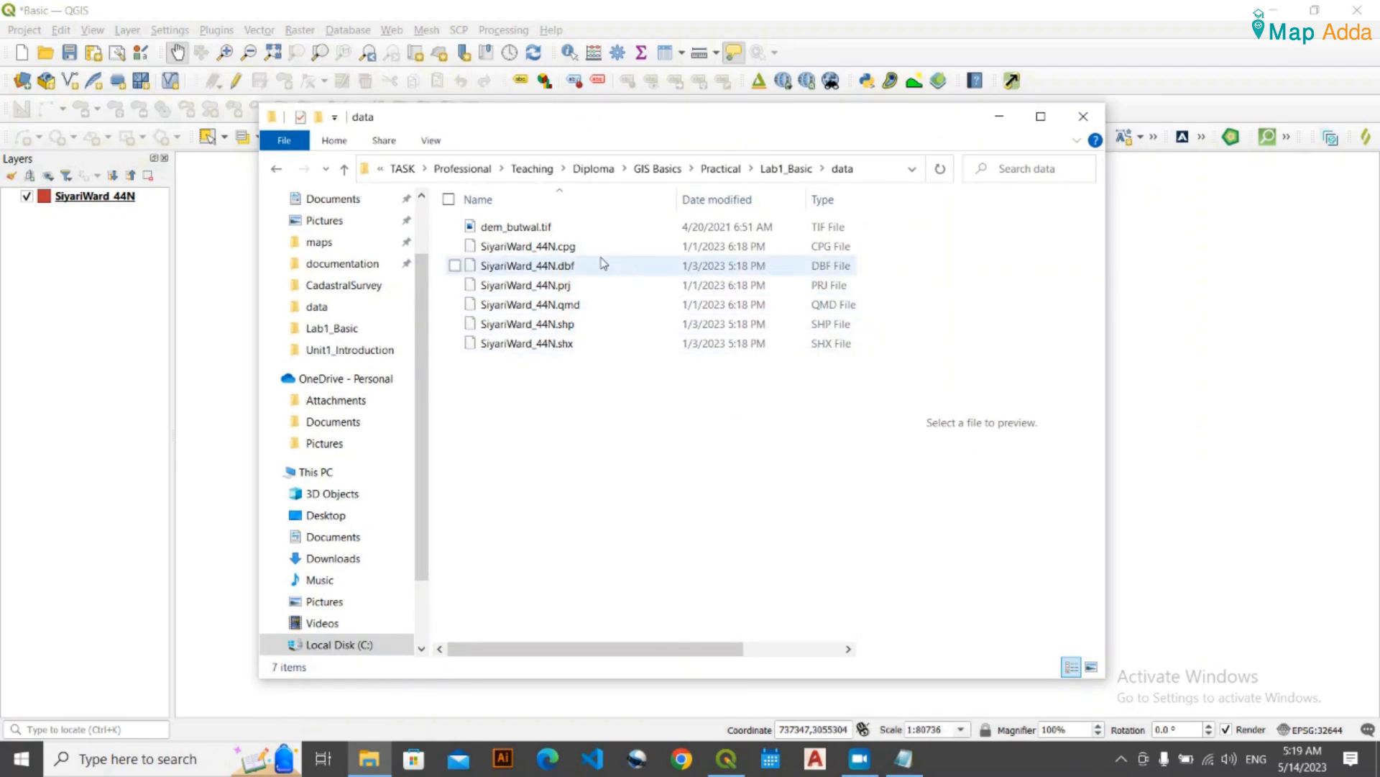
{"action": "left_click", "coordinate": [852, 330]}
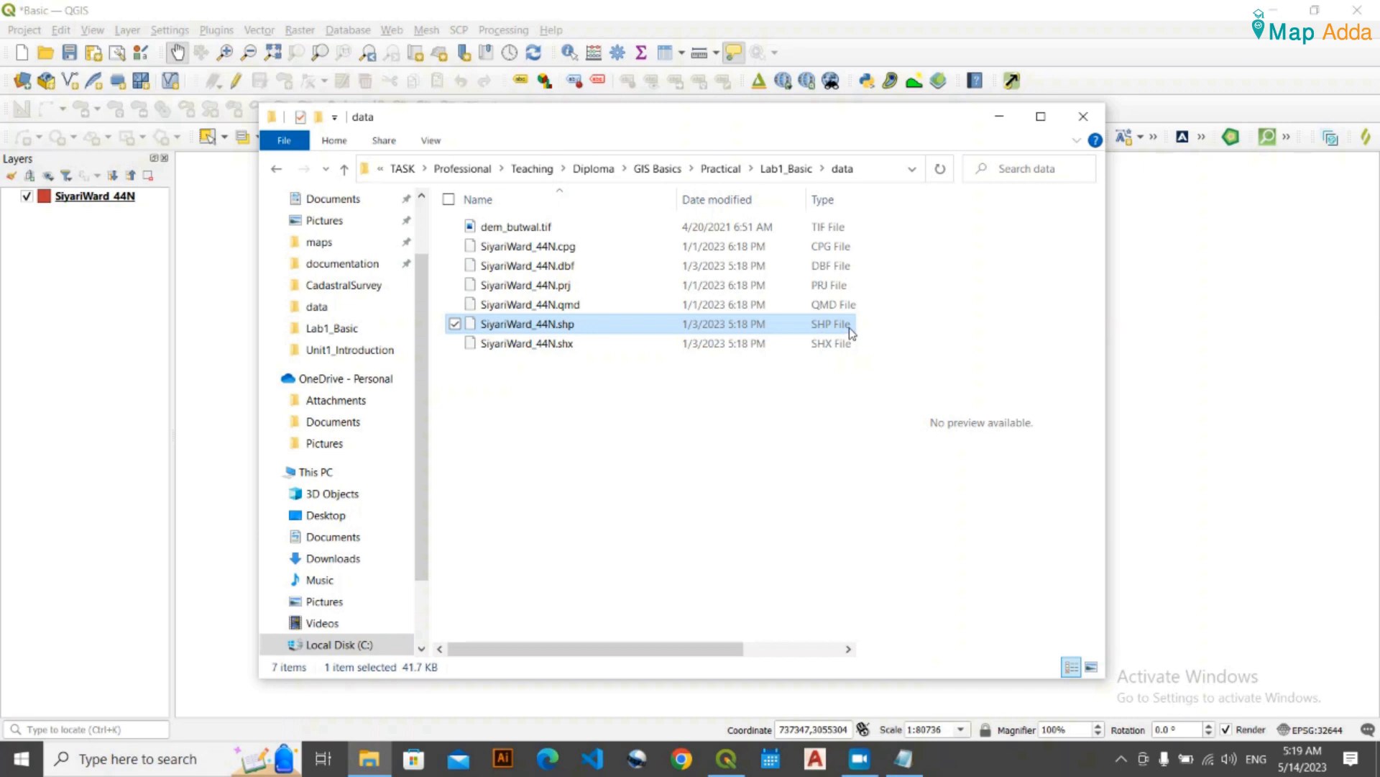
{"action": "left_click_drag", "start_coordinate": [840, 326], "coordinate": [93, 360]}
{"action": "left_click", "coordinate": [999, 116]}
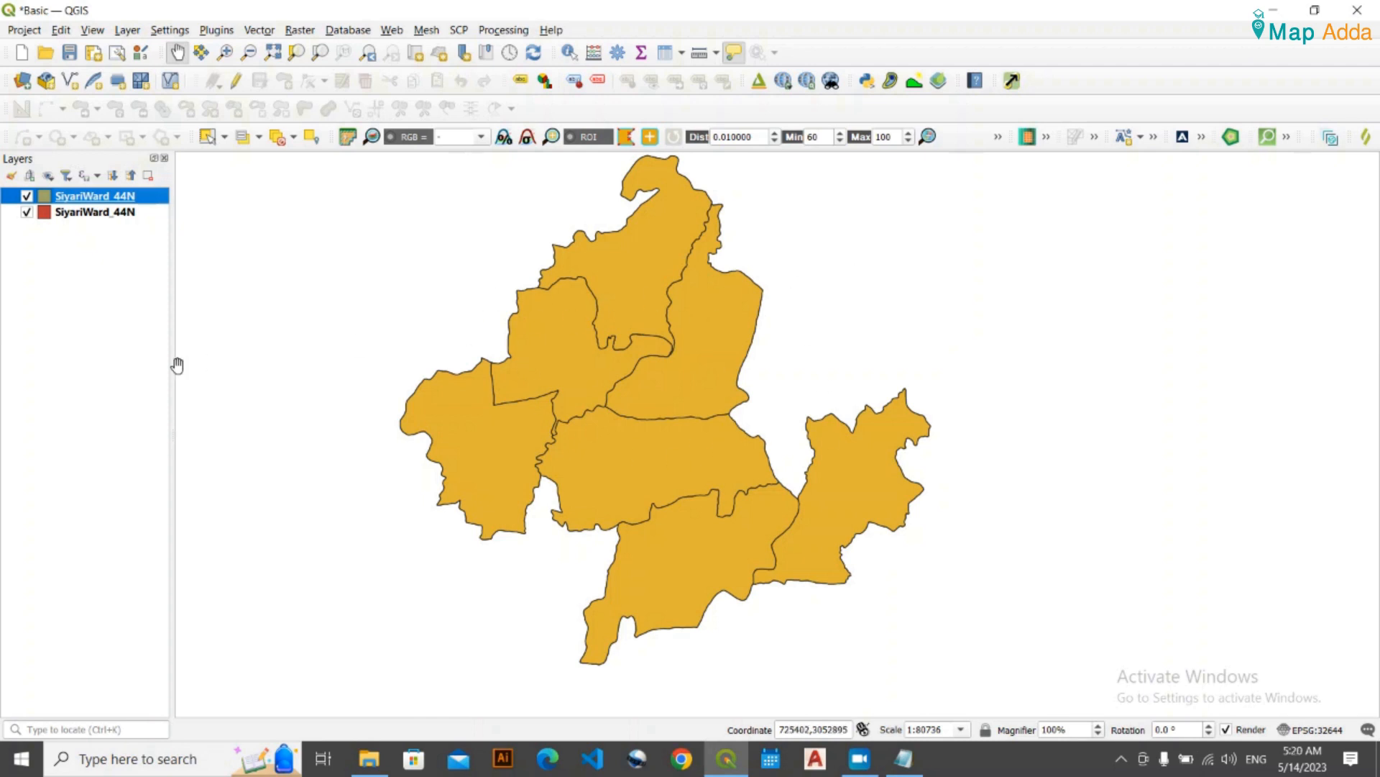
{"action": "left_click", "coordinate": [100, 338]}
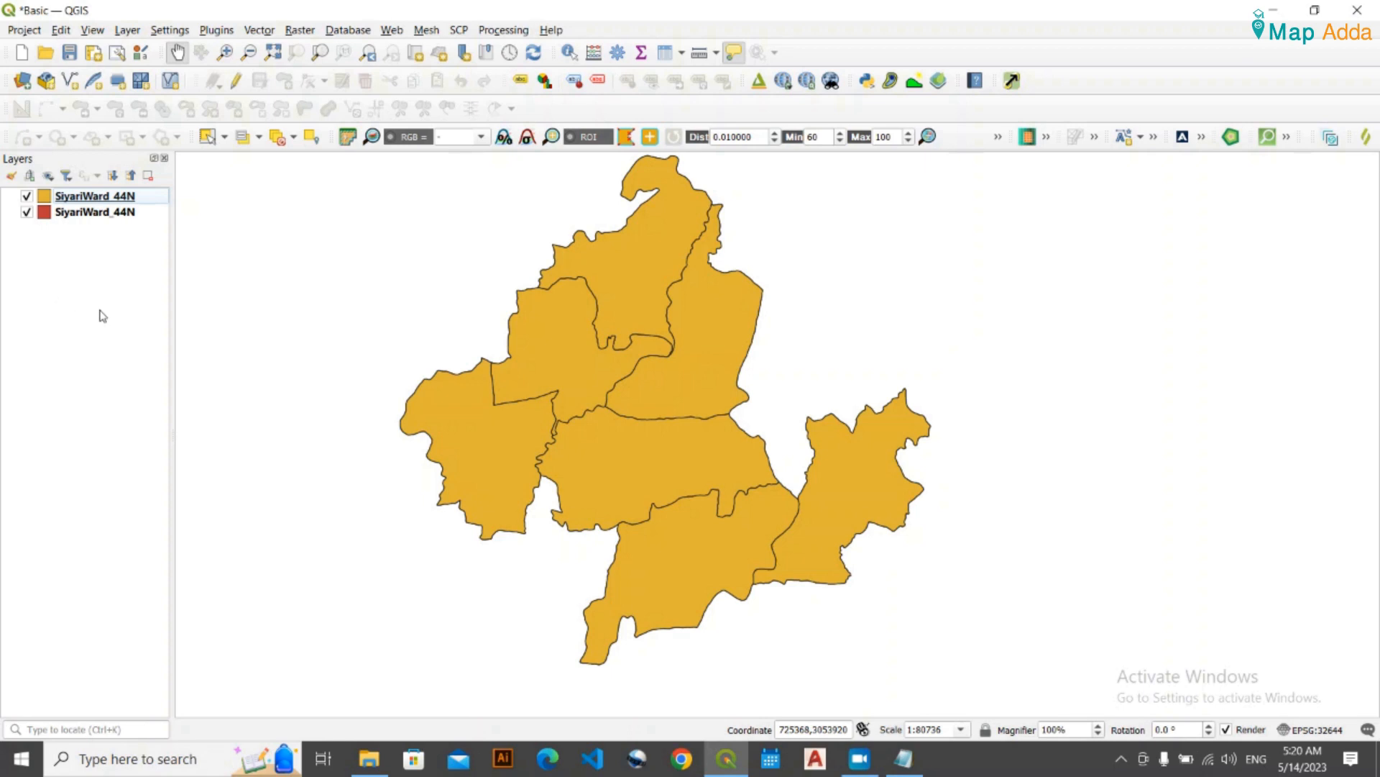
- Hide both SiyariWard_44N layers and turn their visibility back on
{"action": "left_click", "coordinate": [27, 213]}
{"action": "left_click", "coordinate": [27, 195]}
{"action": "left_click", "coordinate": [26, 195]}
{"action": "left_click", "coordinate": [26, 213]}
- Add dem_butwal.tif from the Lab1_Basic data folder to the project as a raster layer and close the data source dialog
{"action": "left_click", "coordinate": [134, 34]}
{"action": "mouse_move", "coordinate": [187, 89]}
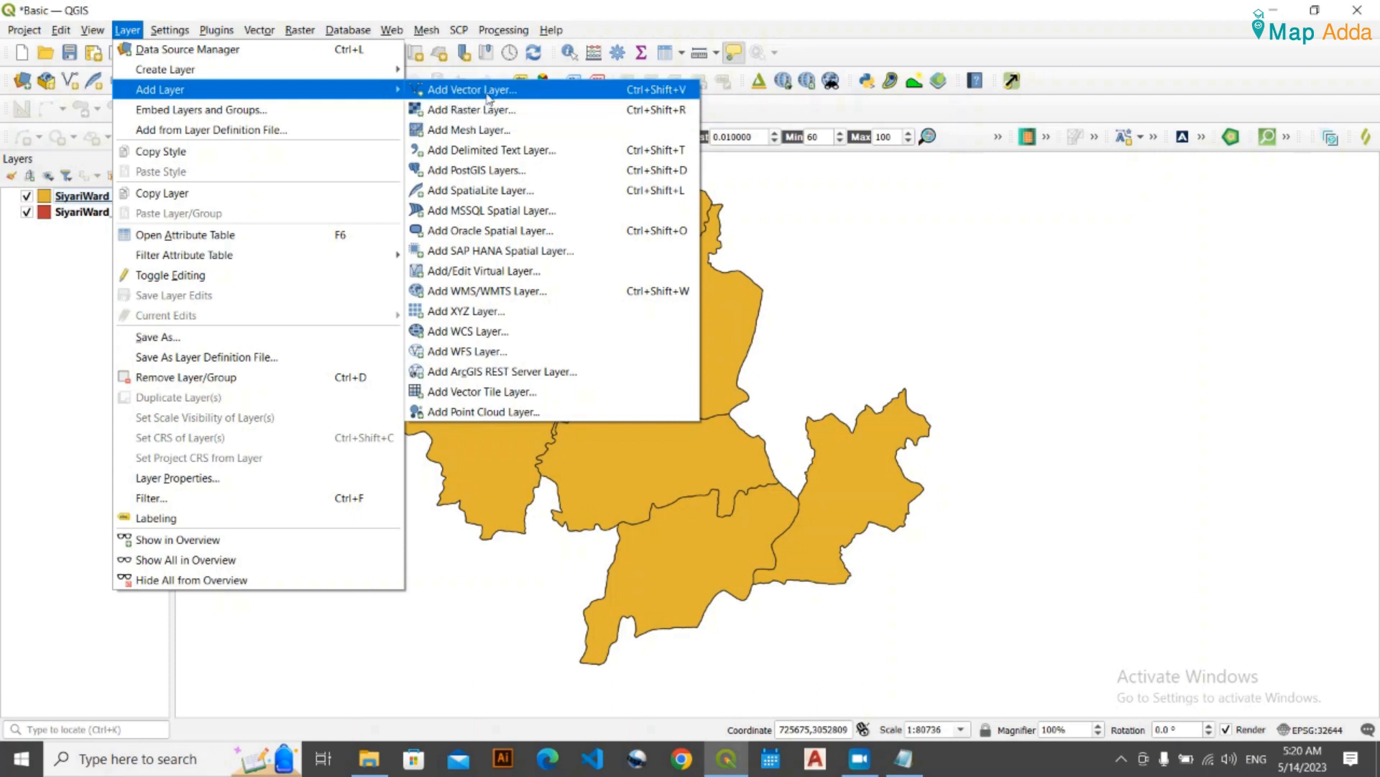
{"action": "left_click", "coordinate": [524, 115]}
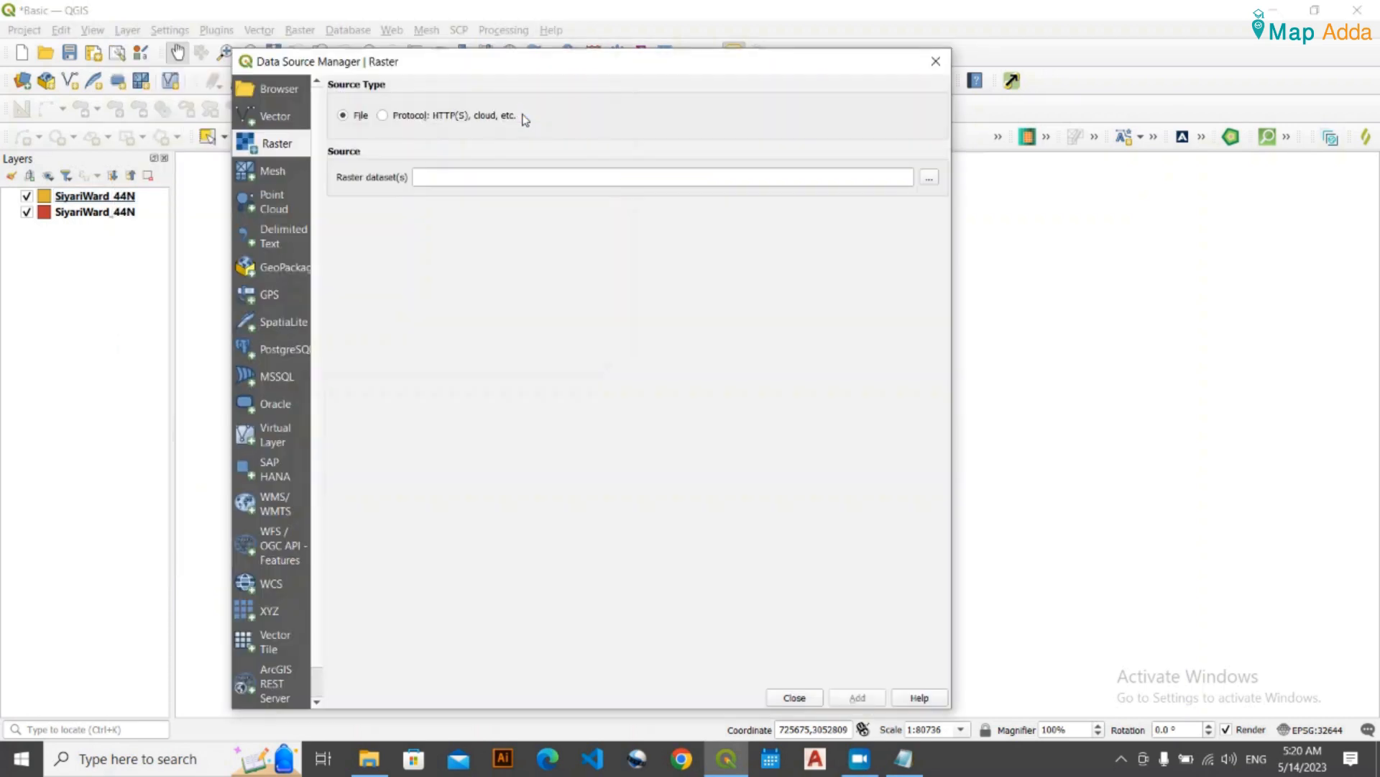
{"action": "left_click", "coordinate": [929, 178]}
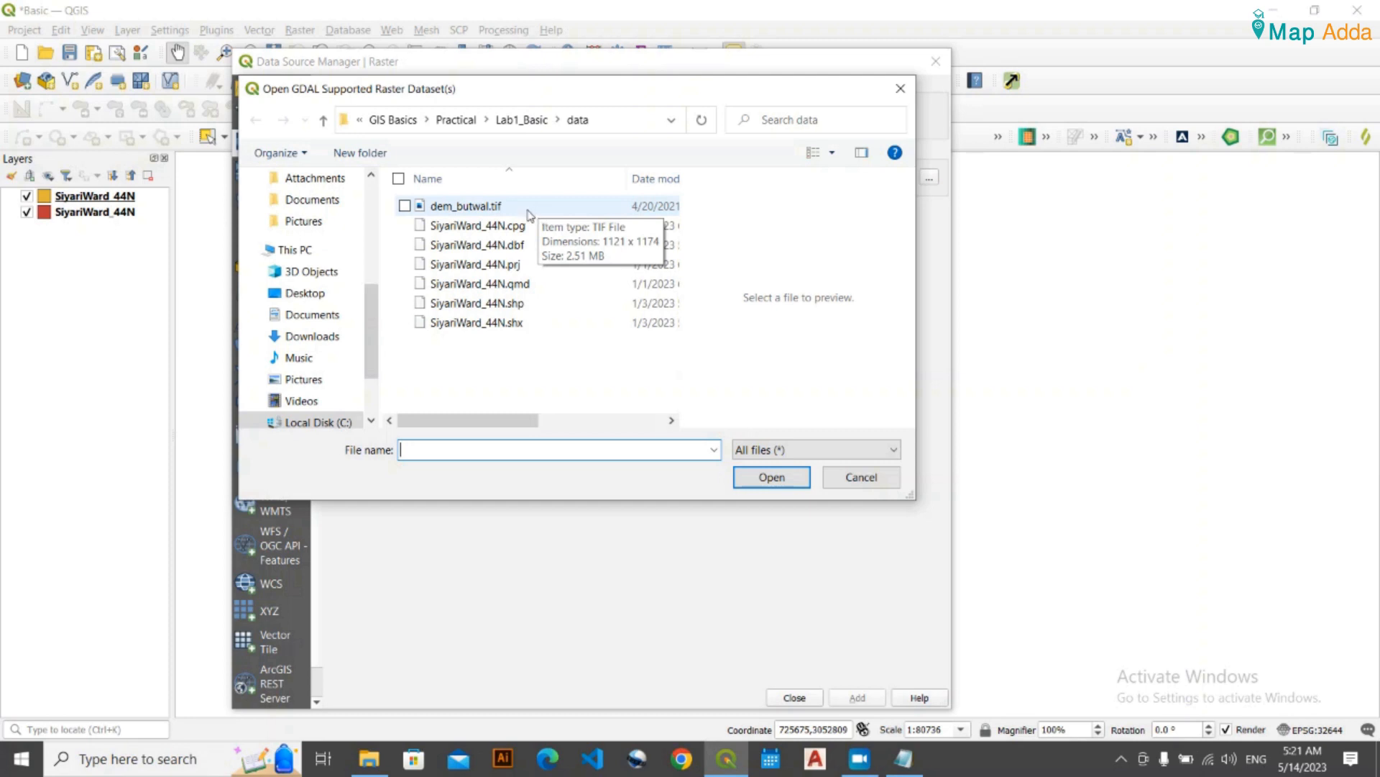
{"action": "left_click", "coordinate": [530, 214]}
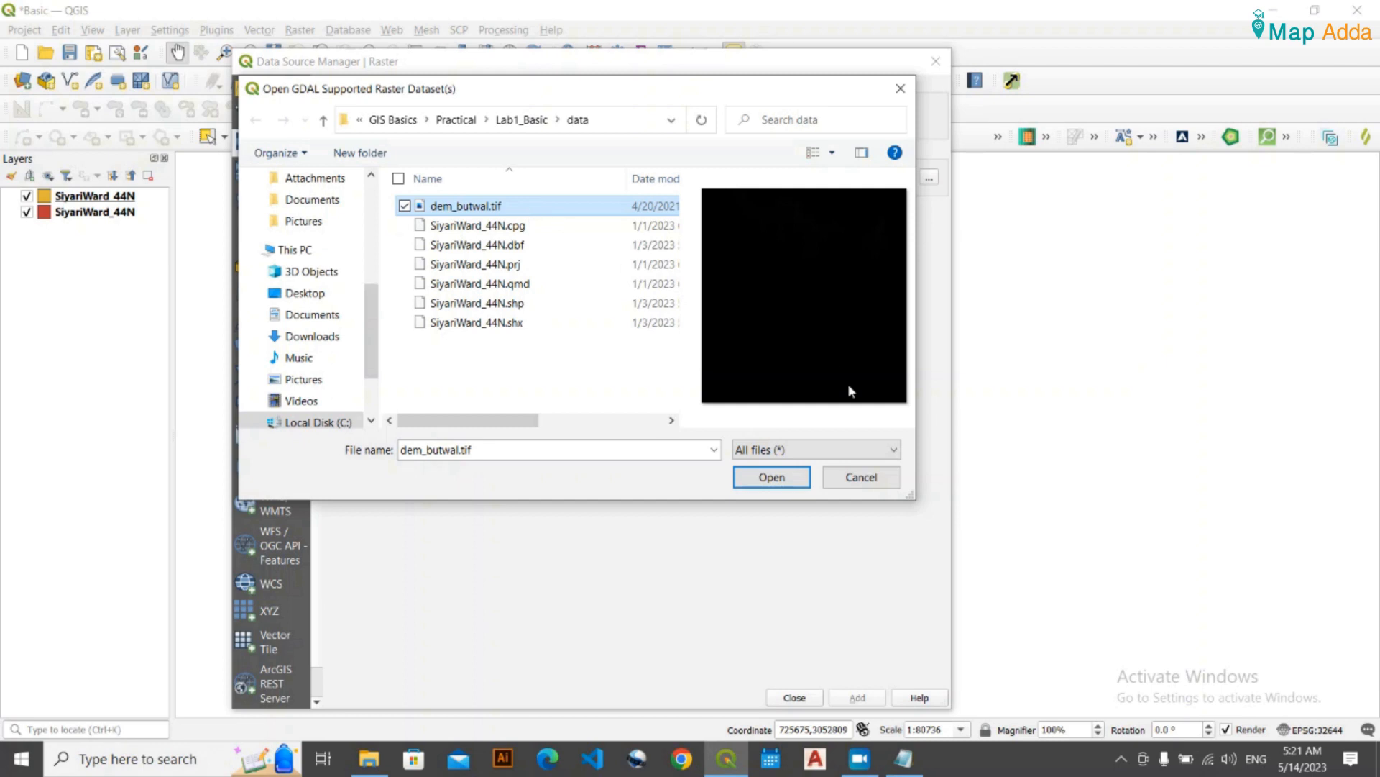
{"action": "left_click", "coordinate": [793, 477]}
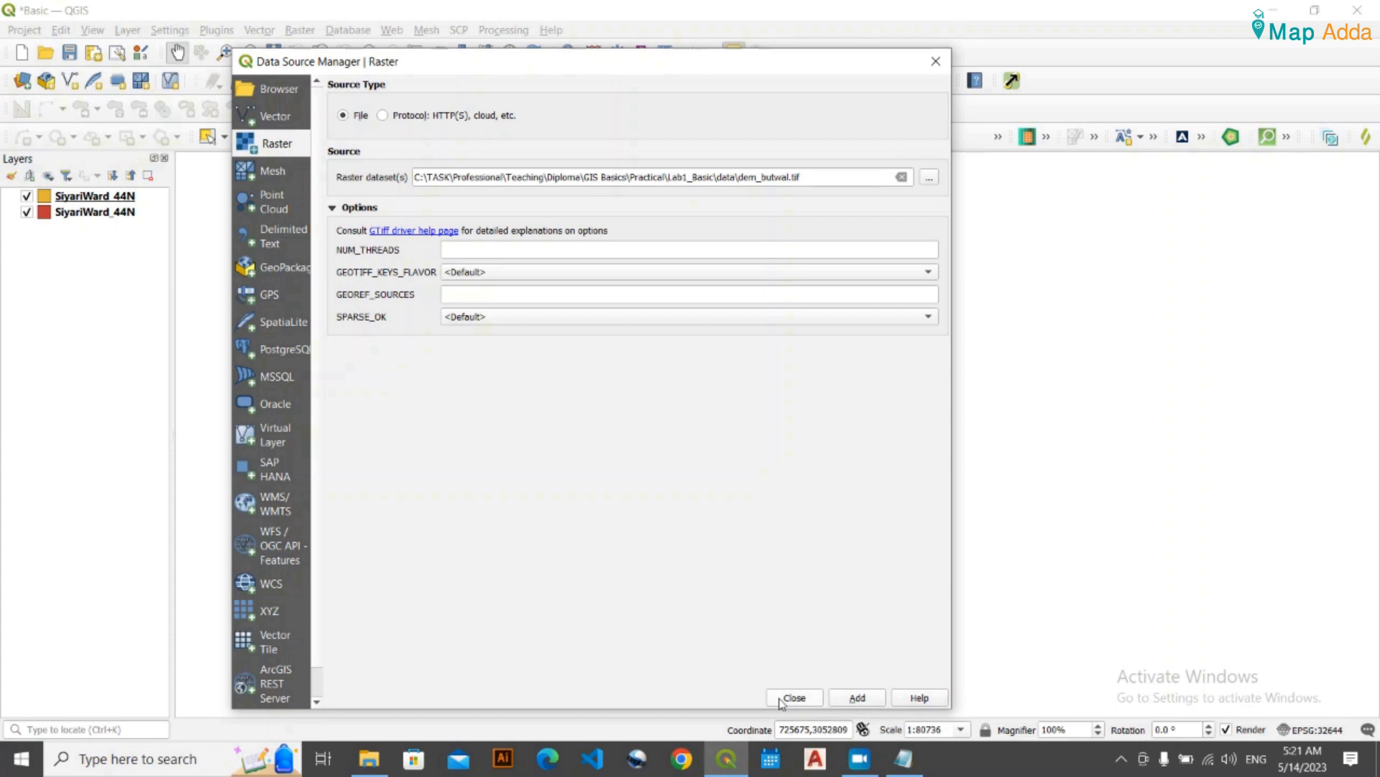
{"action": "left_click", "coordinate": [857, 701]}
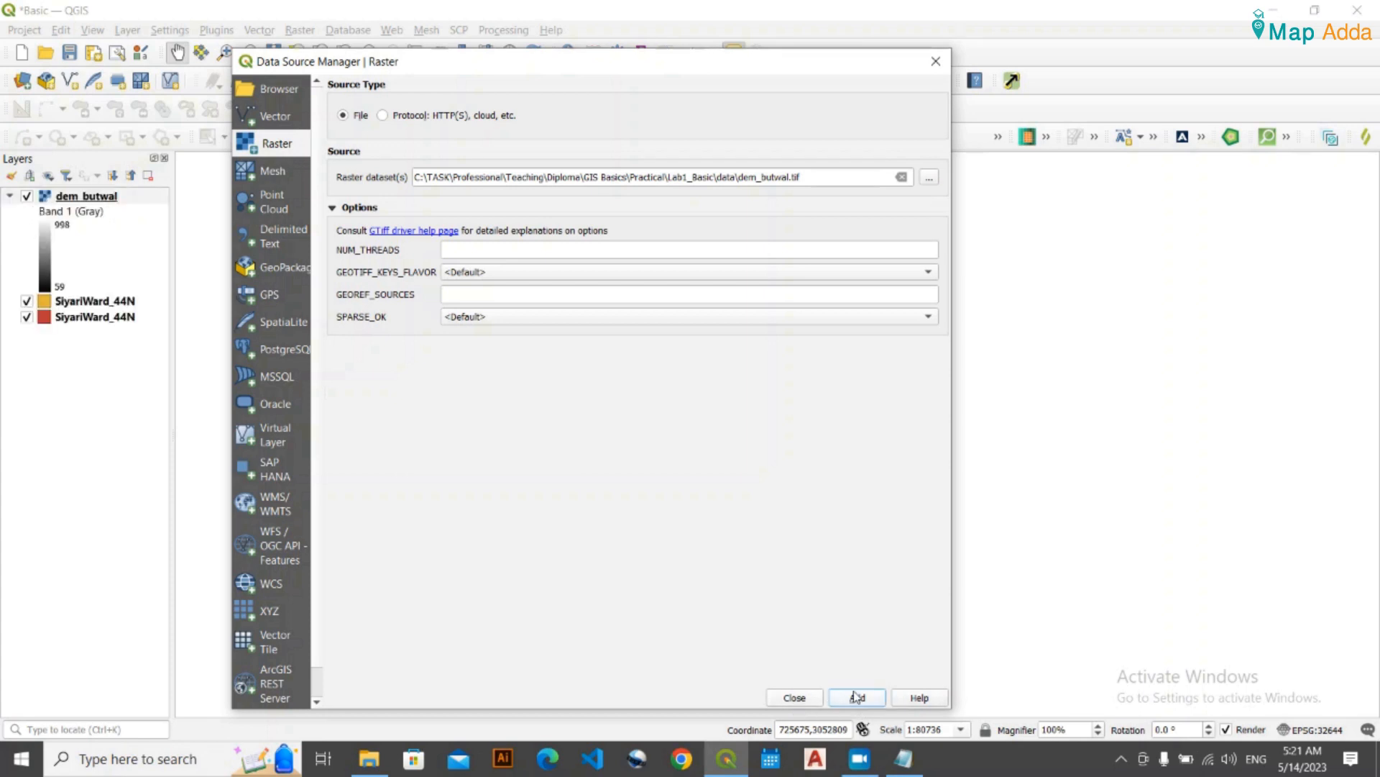
{"action": "left_click", "coordinate": [798, 702]}
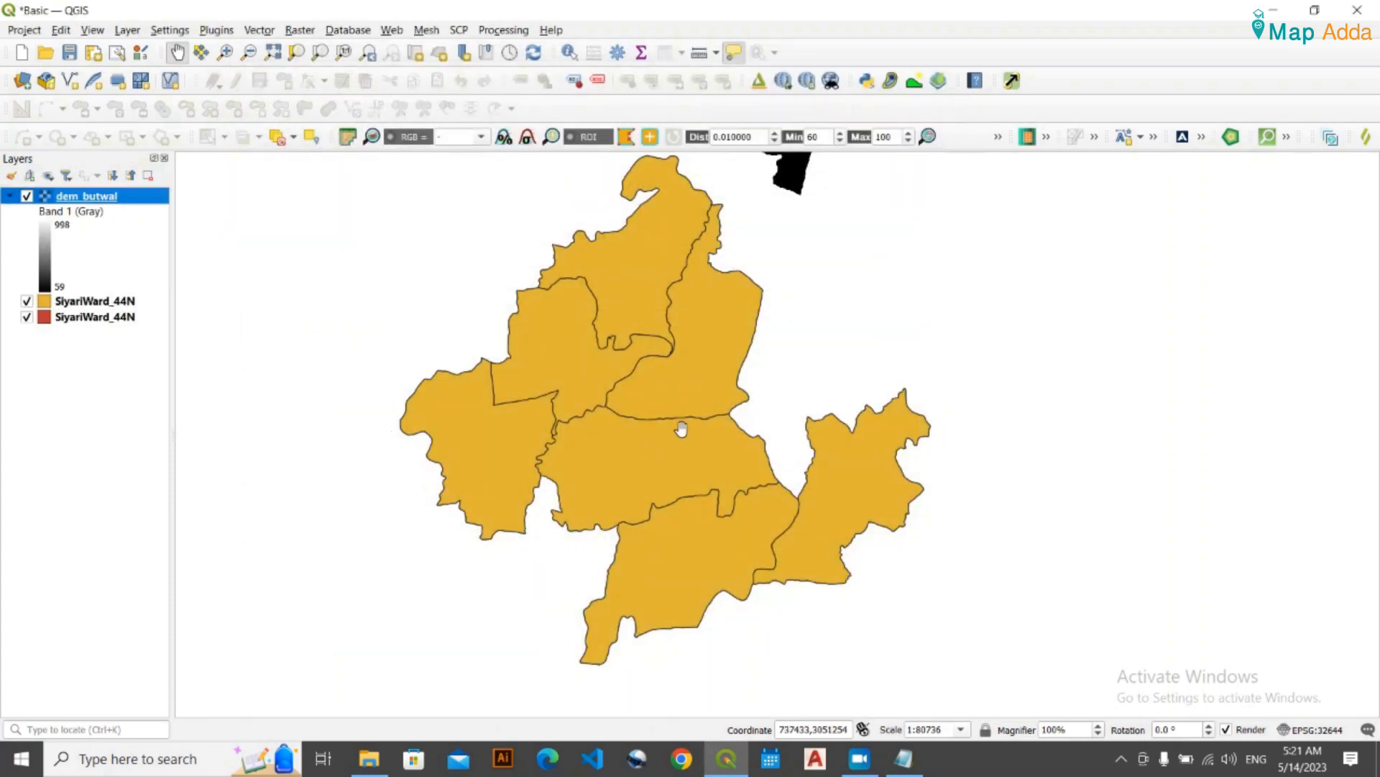
- Collapse the band legend of the dem_butwal layer in the layer list
{"action": "scroll", "coordinate": [564, 288], "scroll_direction": "down", "scroll_amount": 1}
{"action": "left_click_drag", "start_coordinate": [567, 302], "coordinate": [586, 458]}
{"action": "left_click_drag", "start_coordinate": [590, 323], "coordinate": [578, 476]}
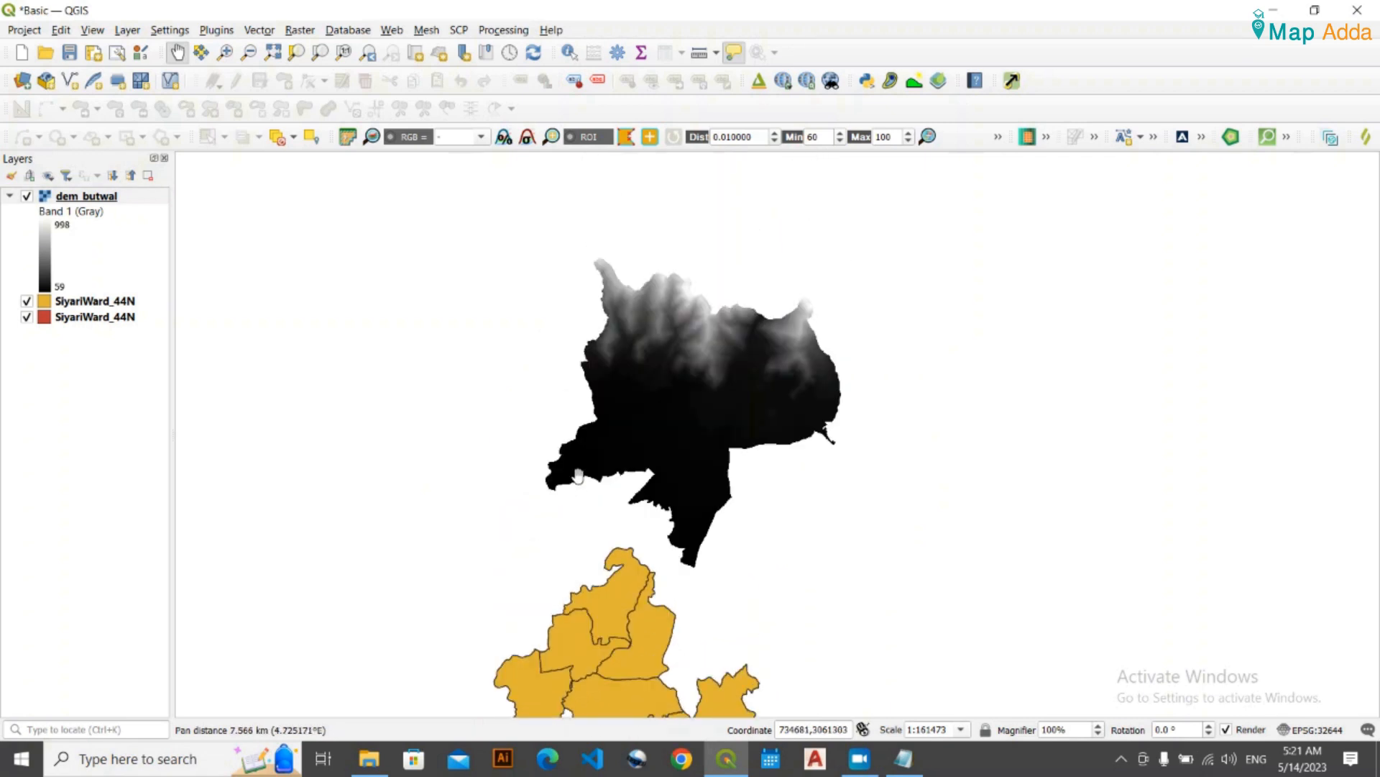
{"action": "scroll", "coordinate": [683, 379], "scroll_direction": "up", "scroll_amount": 1}
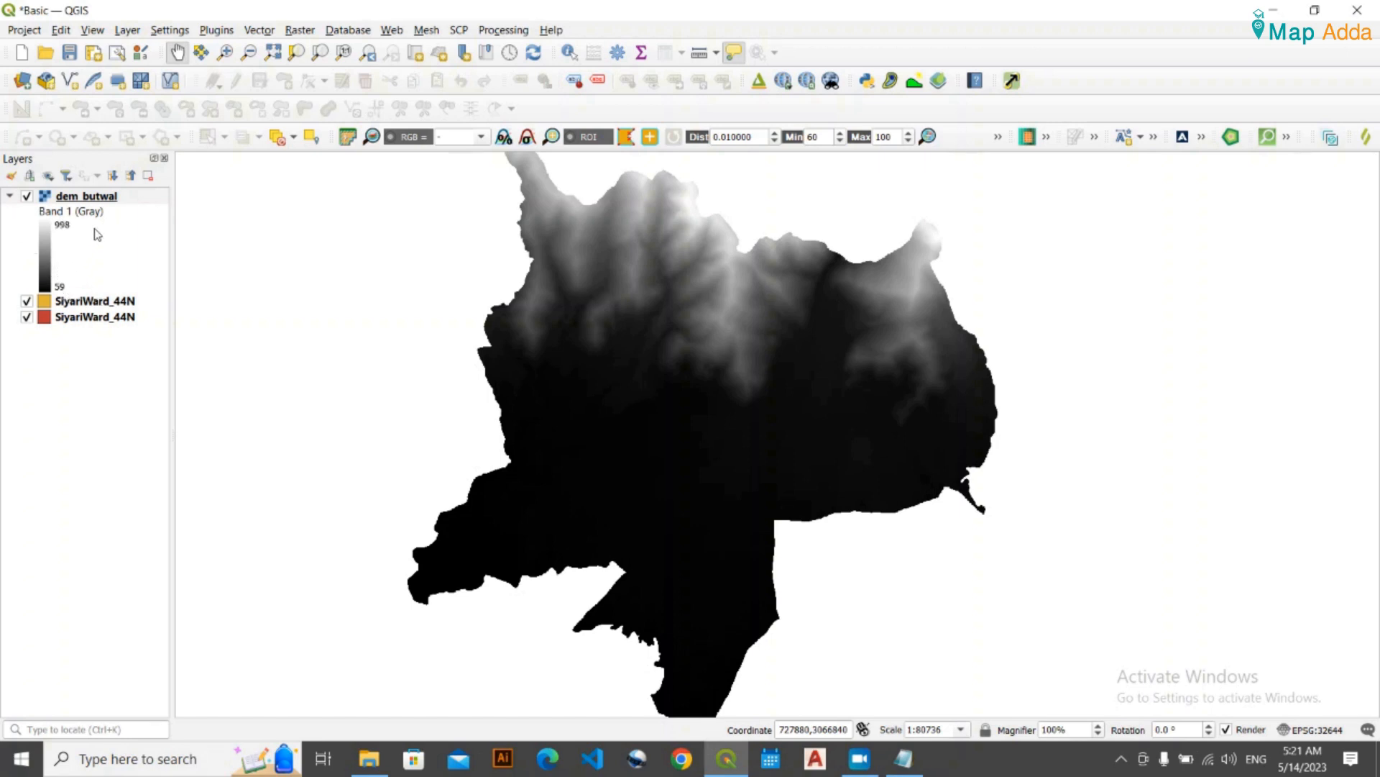
{"action": "left_click", "coordinate": [10, 196]}
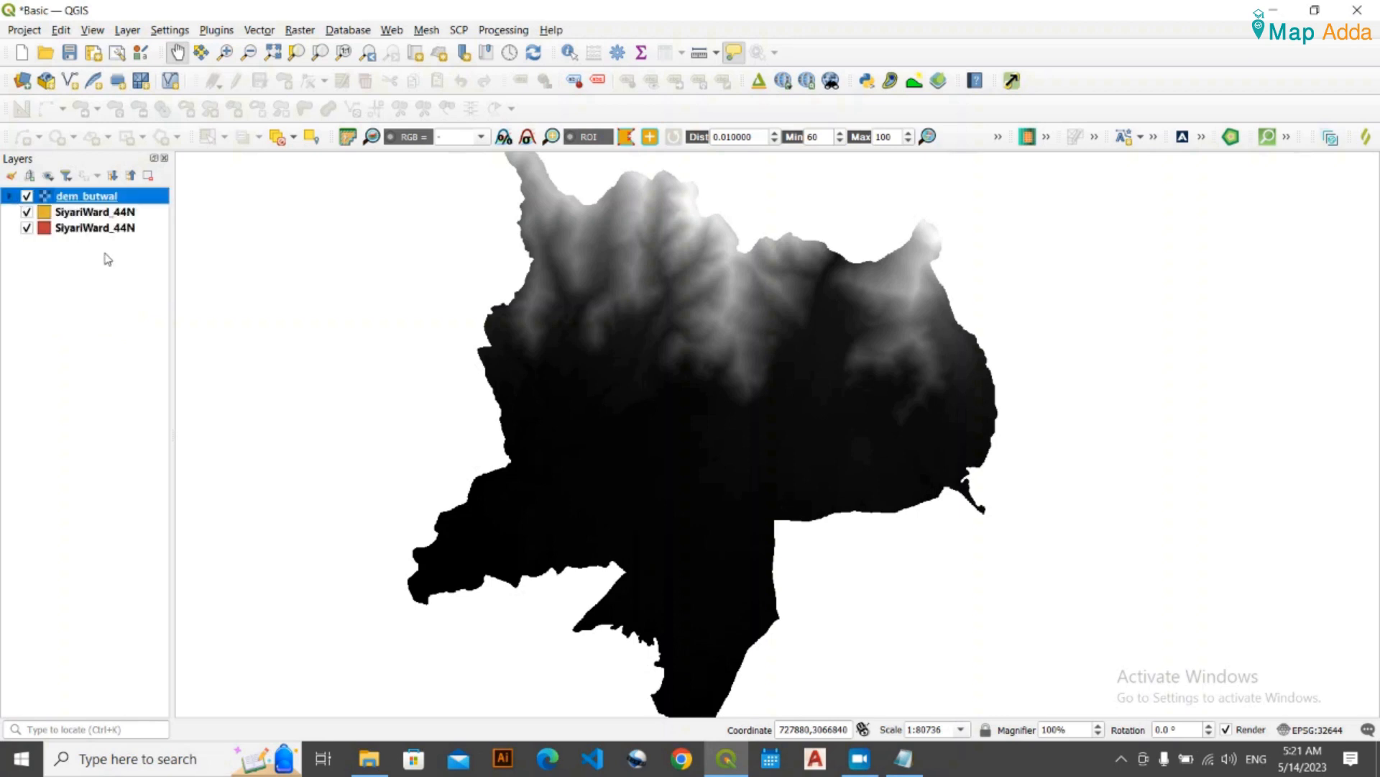
{"action": "left_click", "coordinate": [10, 196]}
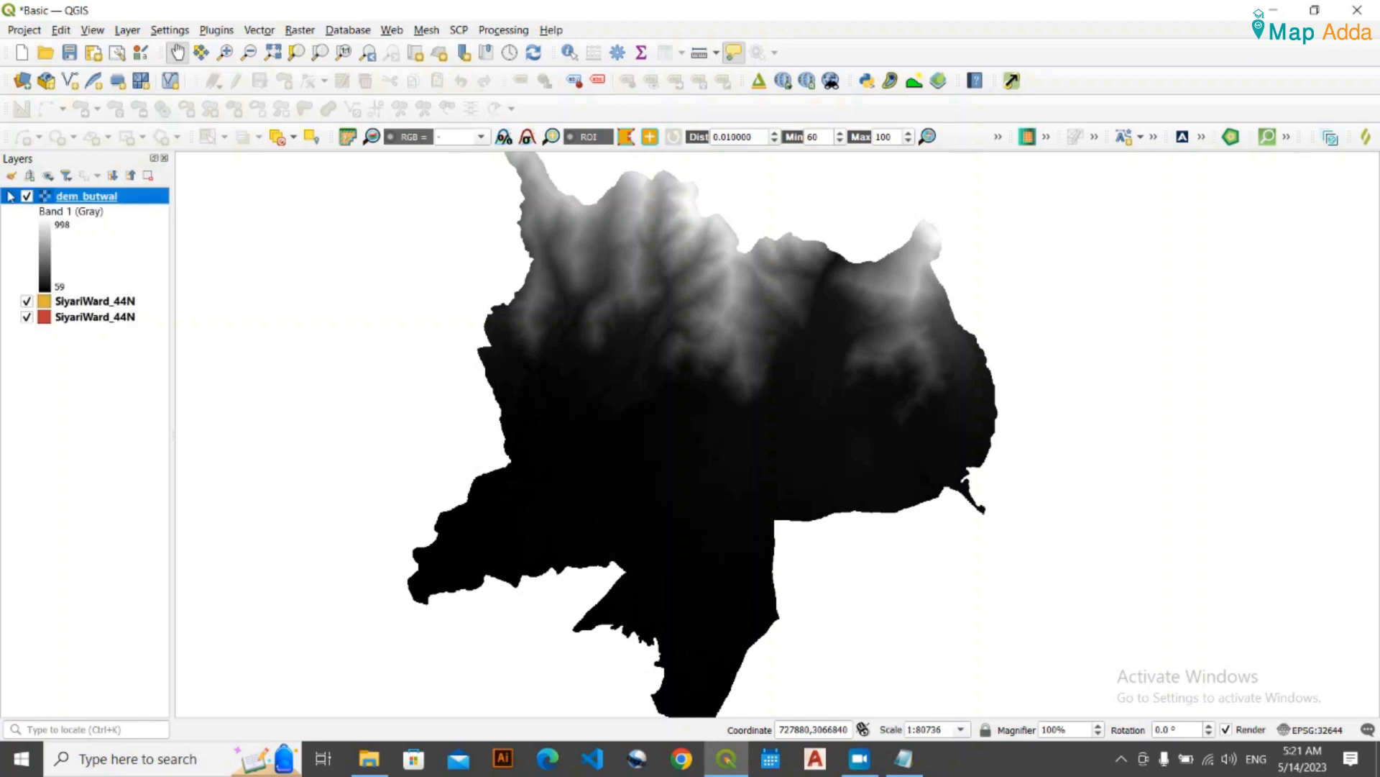
{"action": "left_click", "coordinate": [10, 197]}
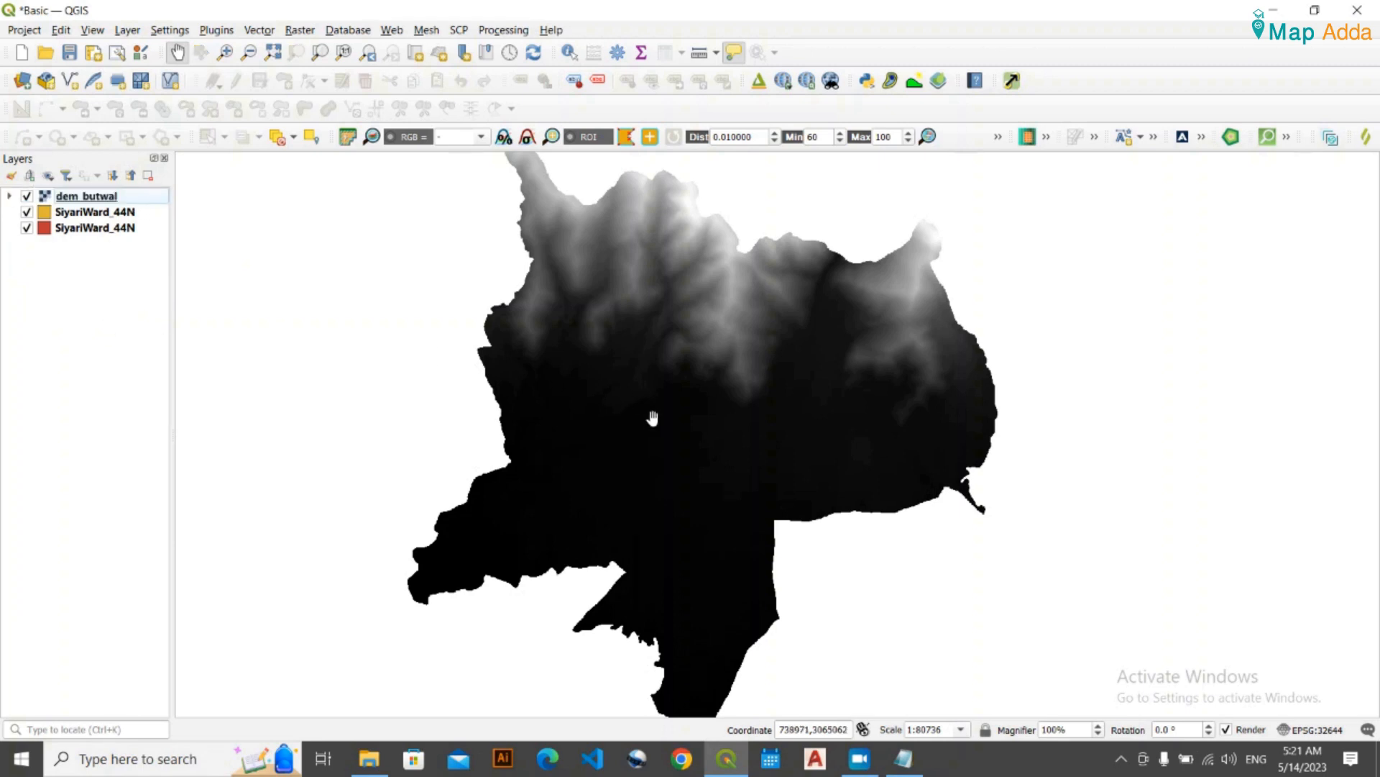
- Turn off dem_butwal and both SiyariWard_44N layers, and display only the orange SiyariWard_44N layer again
{"action": "scroll", "coordinate": [654, 460], "scroll_direction": "down", "scroll_amount": 2}
{"action": "left_click_drag", "start_coordinate": [654, 497], "coordinate": [640, 317]}
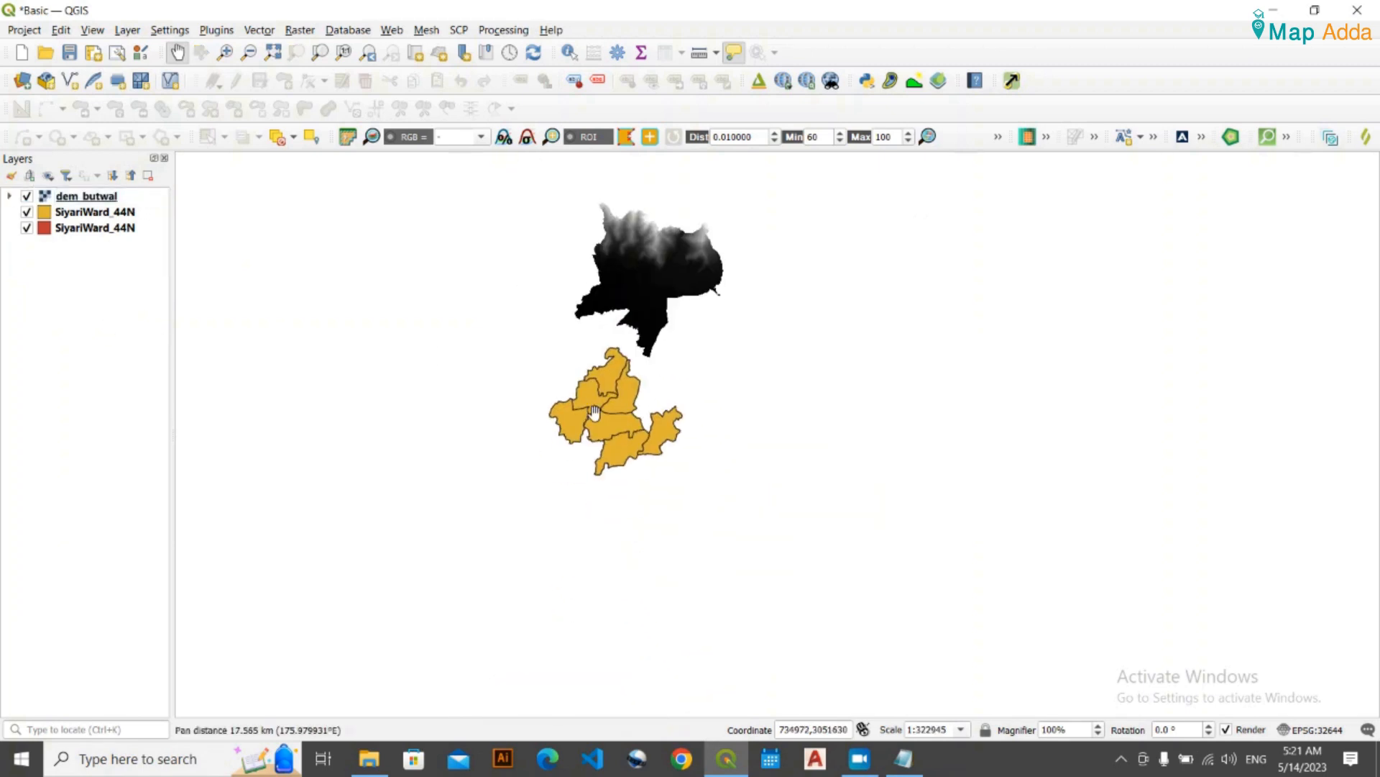
{"action": "scroll", "coordinate": [596, 414], "scroll_direction": "up", "scroll_amount": 2}
{"action": "scroll", "coordinate": [603, 403], "scroll_direction": "down", "scroll_amount": 1}
{"action": "left_click_drag", "start_coordinate": [606, 393], "coordinate": [601, 546]}
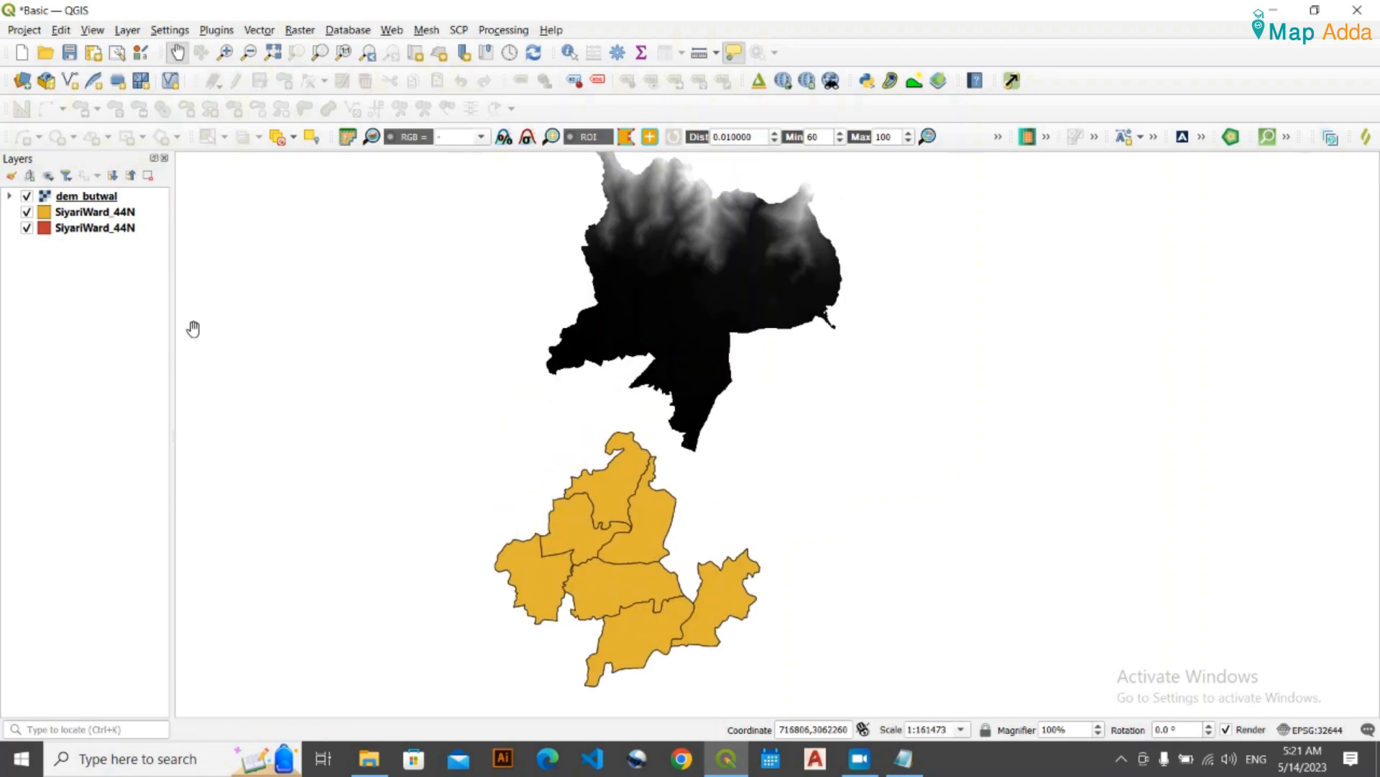
{"action": "left_click", "coordinate": [94, 303]}
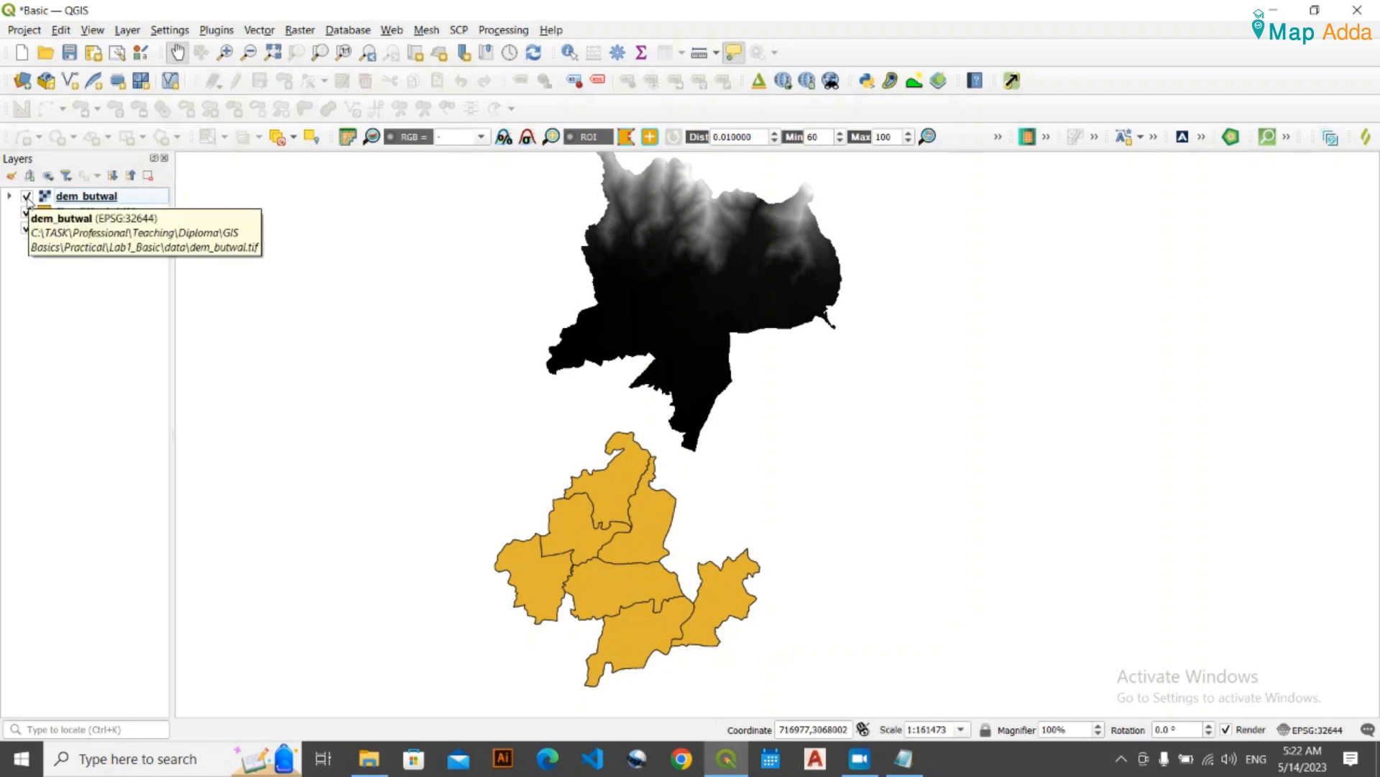
{"action": "left_click", "coordinate": [28, 198]}
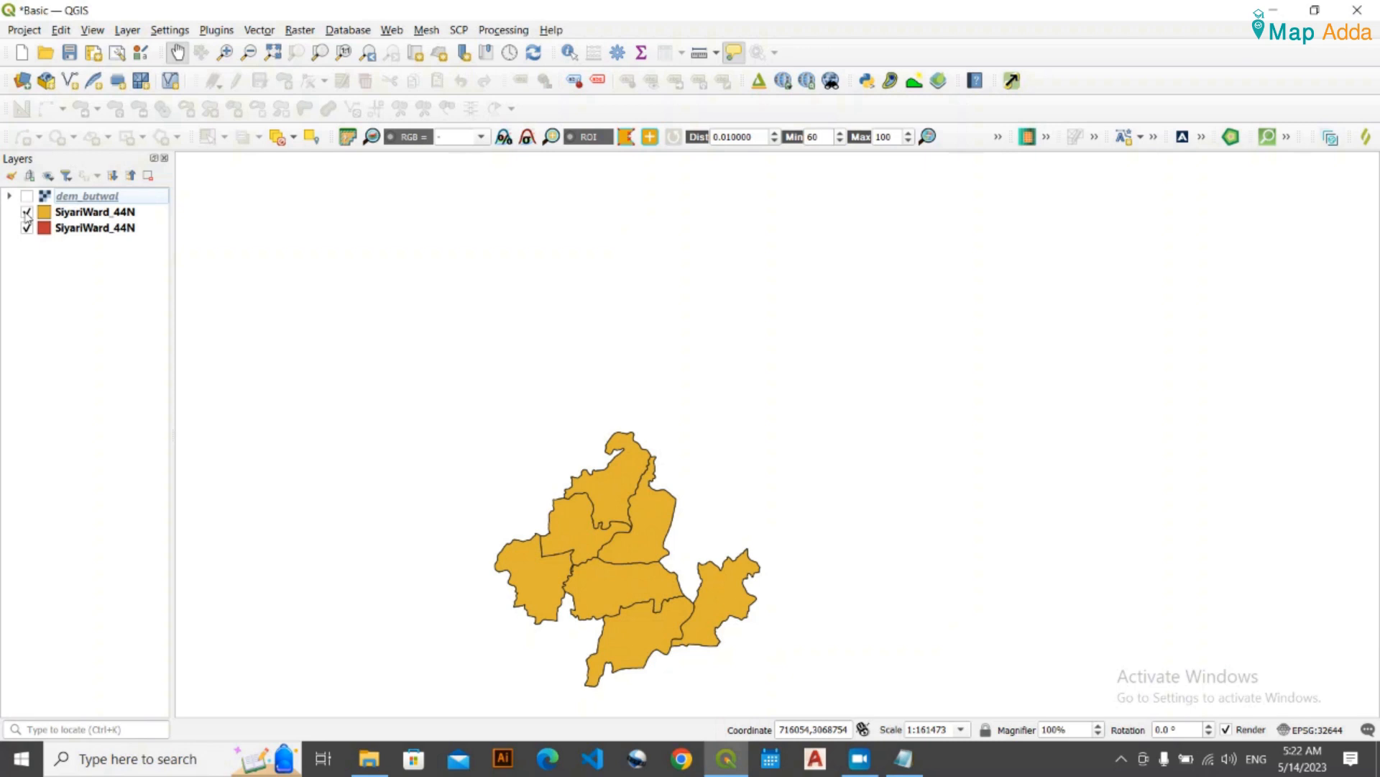
{"action": "left_click", "coordinate": [26, 212]}
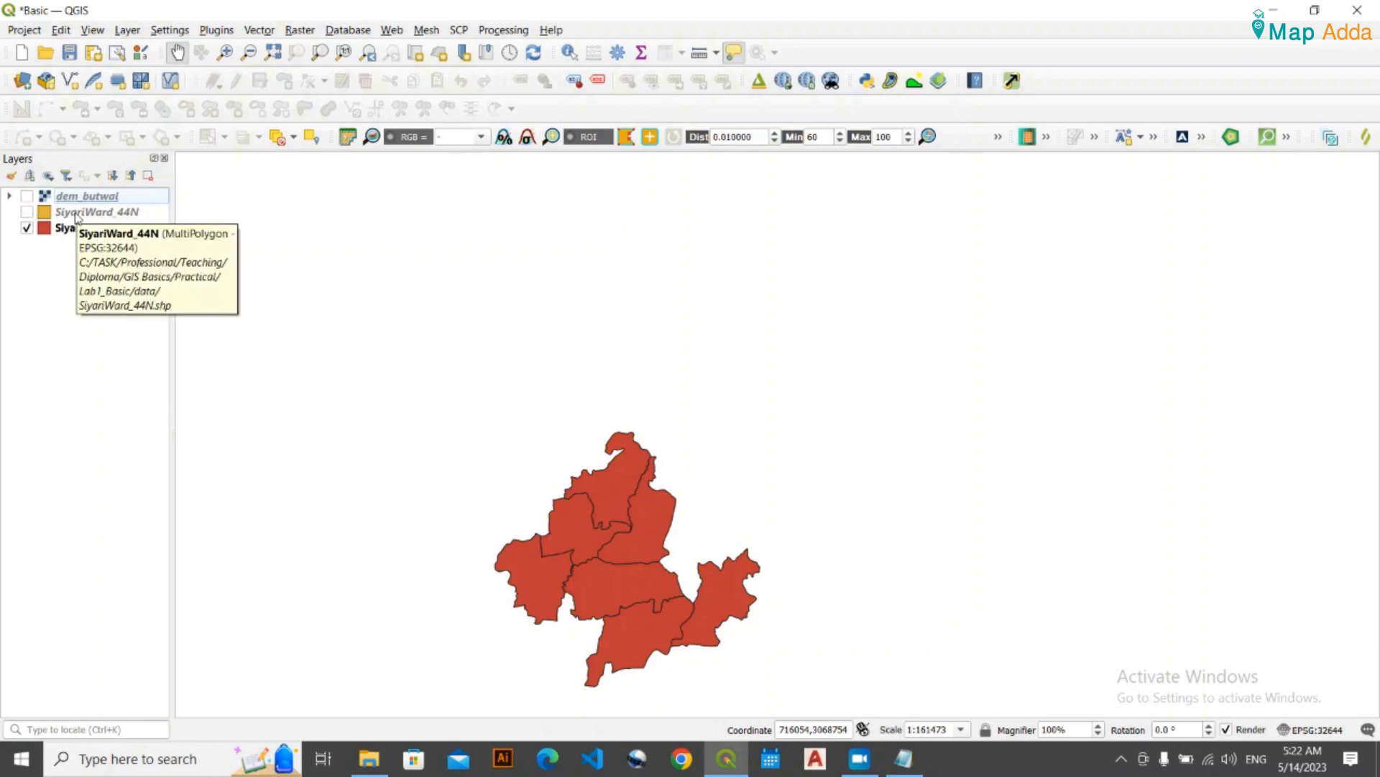
{"action": "left_click", "coordinate": [27, 228]}
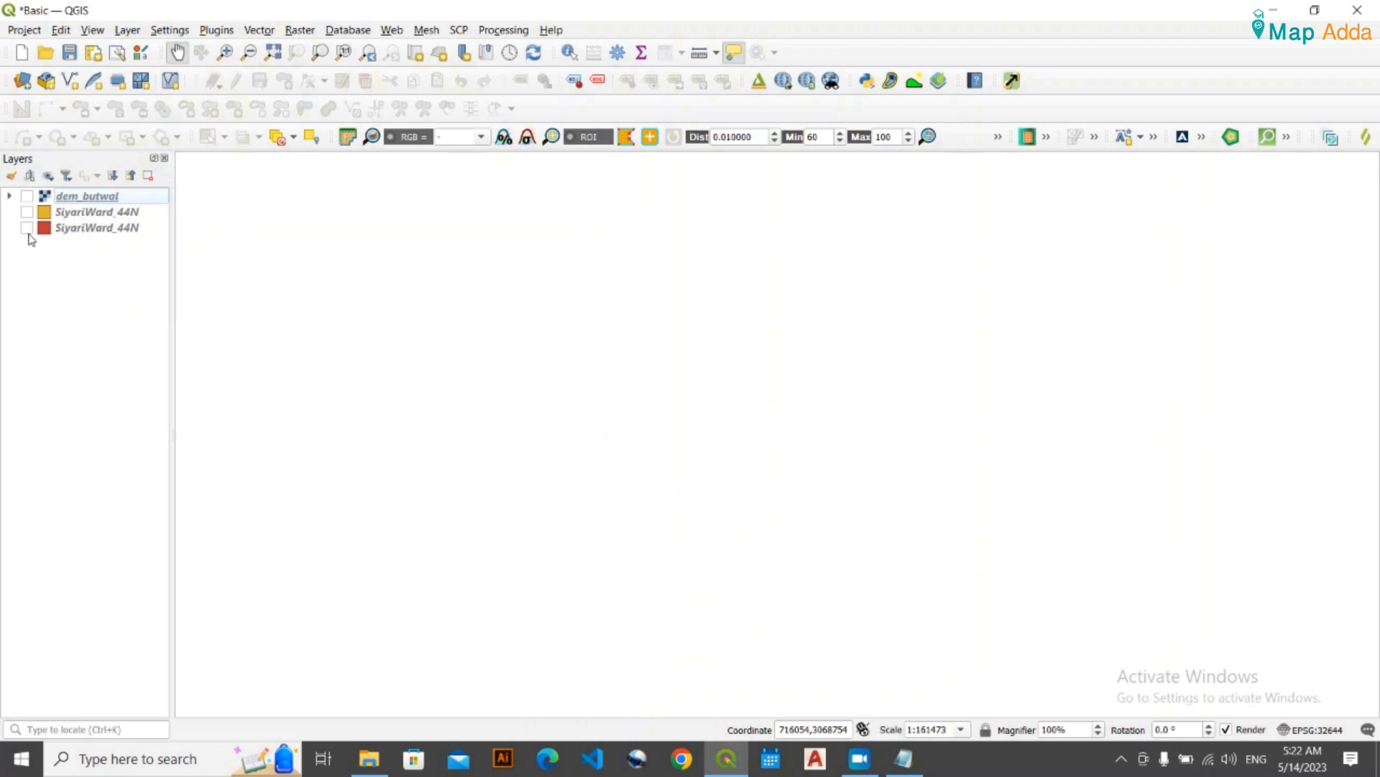
{"action": "left_click", "coordinate": [27, 212]}
{"action": "left_click_drag", "start_coordinate": [512, 459], "coordinate": [558, 338]}
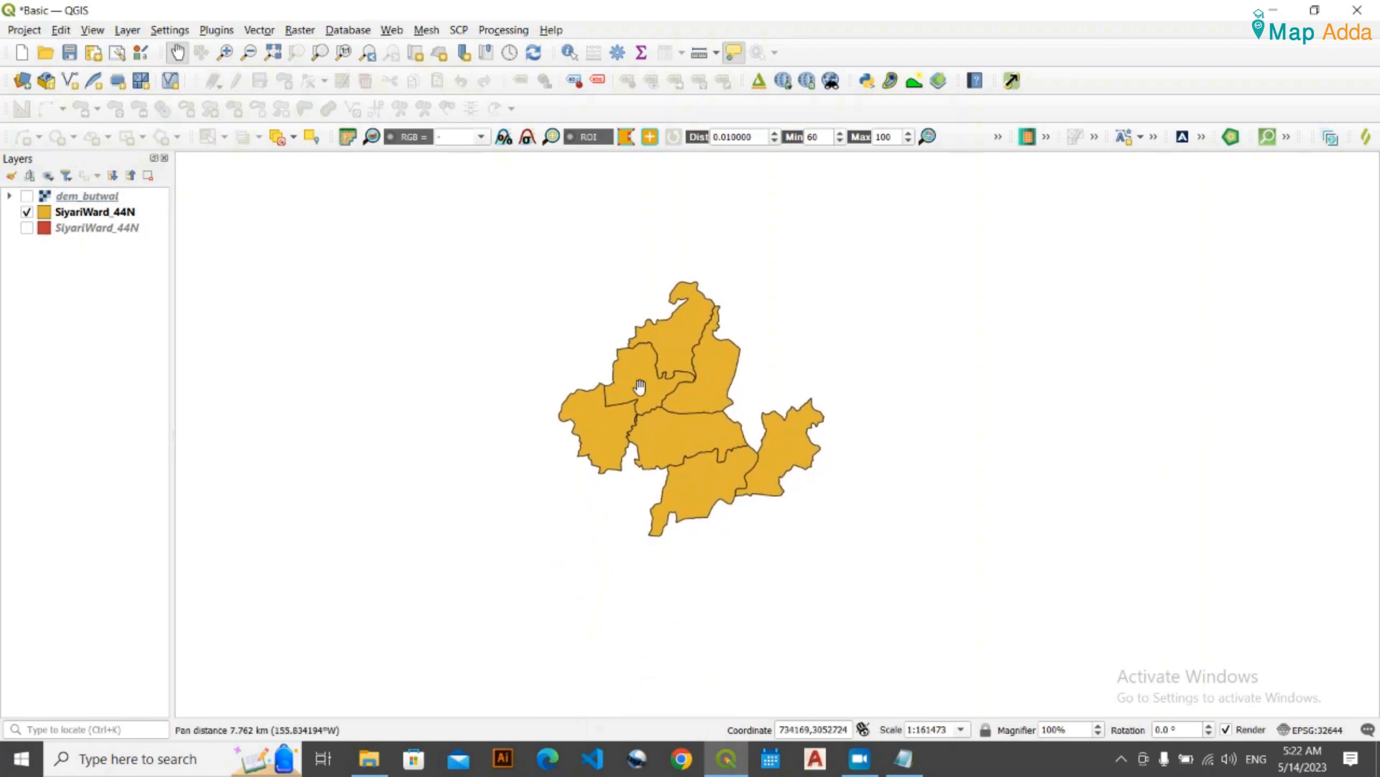
{"action": "scroll", "coordinate": [637, 381], "scroll_direction": "up", "scroll_amount": 1}
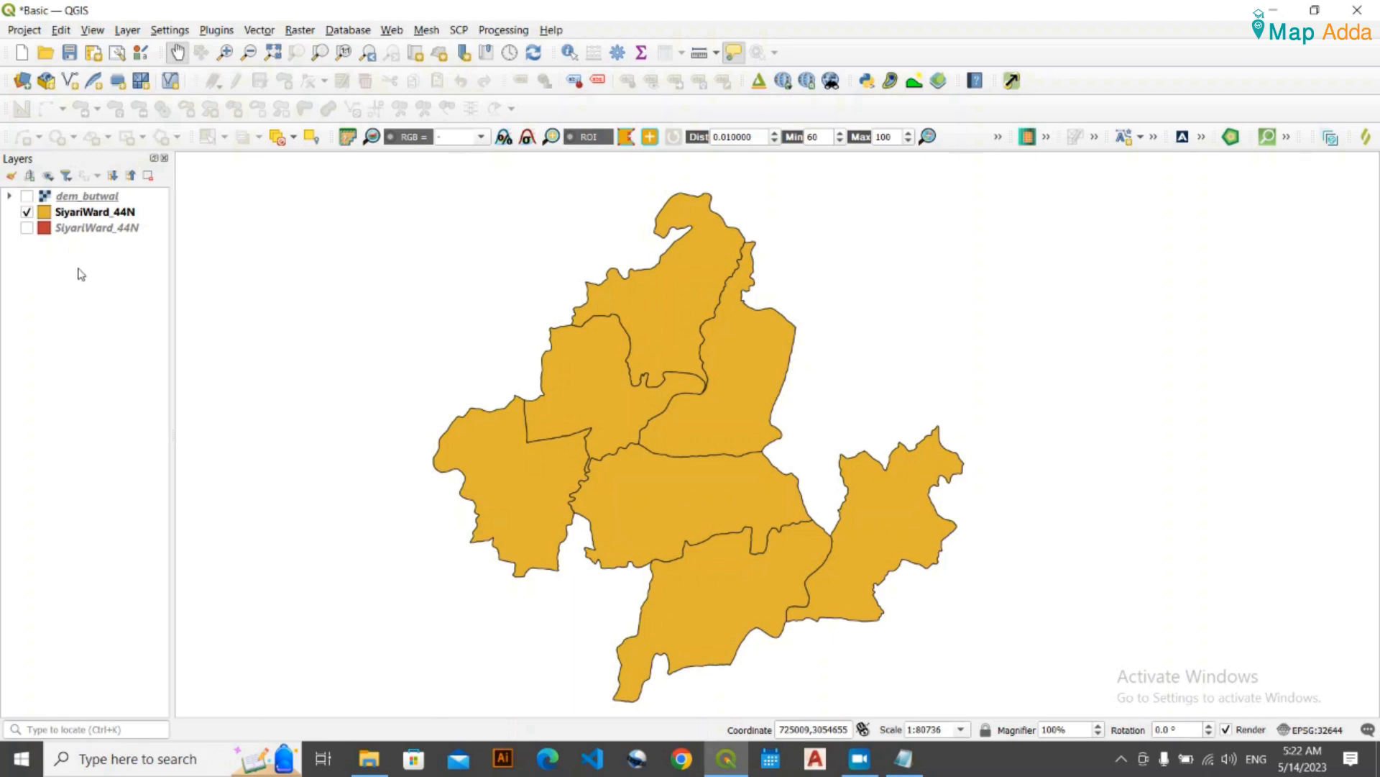
- Switch to File Explorer and open the Rupandehi folder under TASK, gisAnalyst, gis&remoteSensing, data
{"action": "left_click", "coordinate": [369, 759]}
{"action": "left_click", "coordinate": [539, 425]}
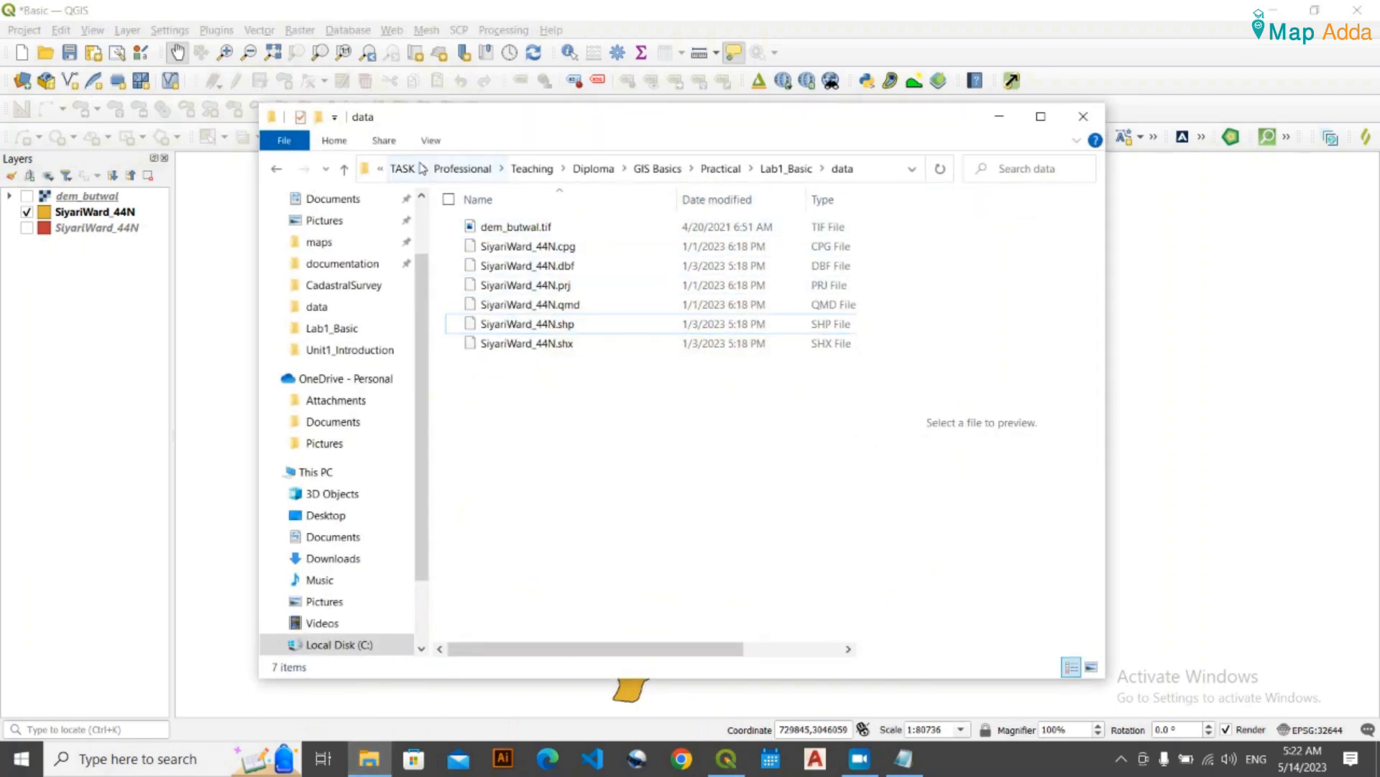
{"action": "left_click", "coordinate": [400, 168]}
{"action": "double_click", "coordinate": [503, 226]}
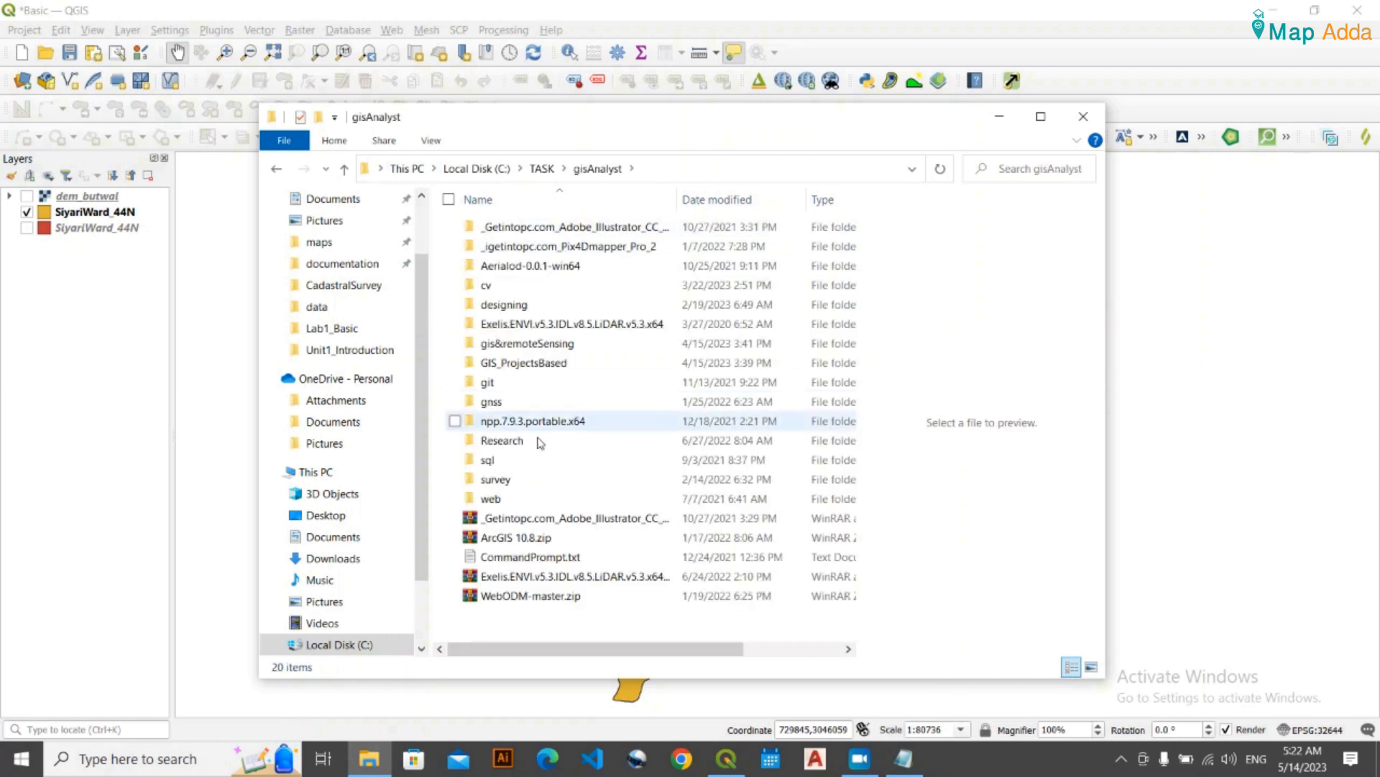
{"action": "double_click", "coordinate": [523, 362]}
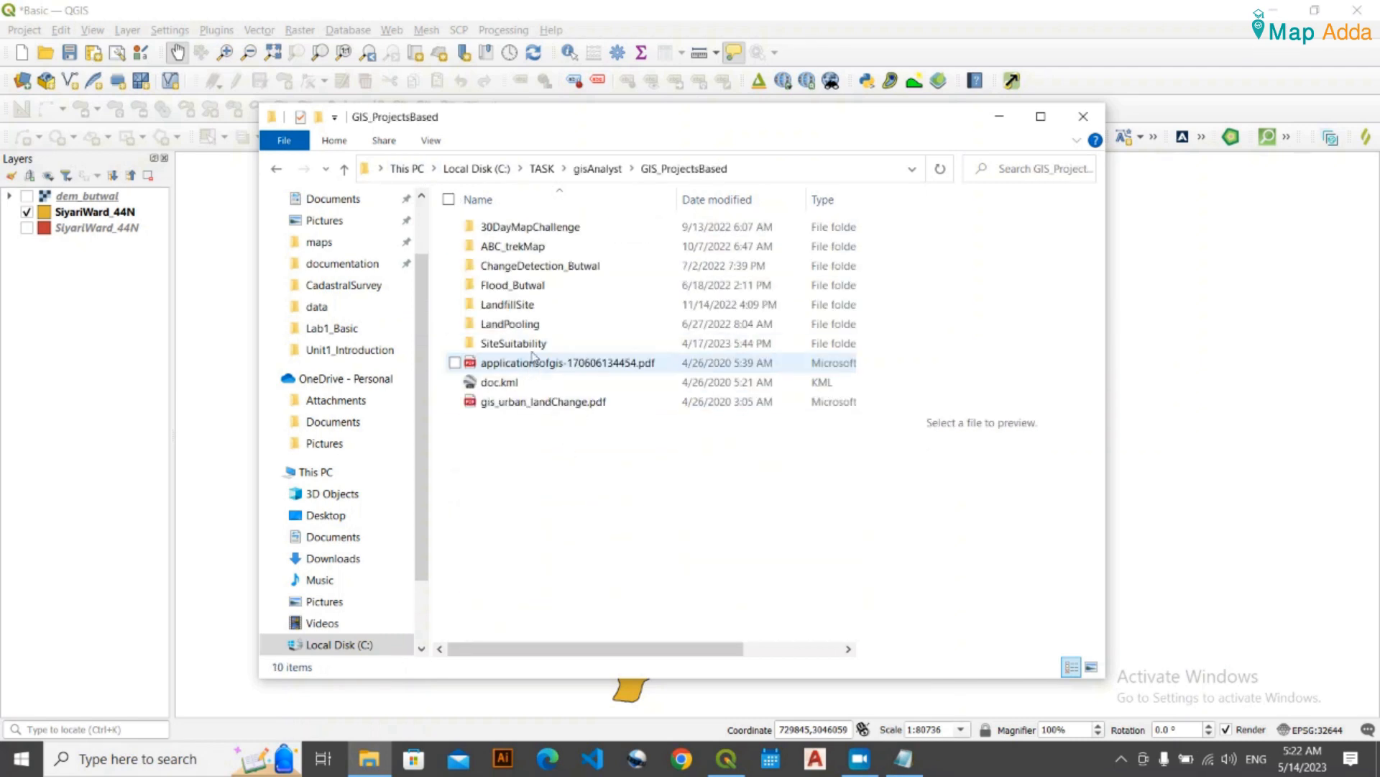
{"action": "left_click", "coordinate": [597, 170]}
{"action": "double_click", "coordinate": [523, 348]}
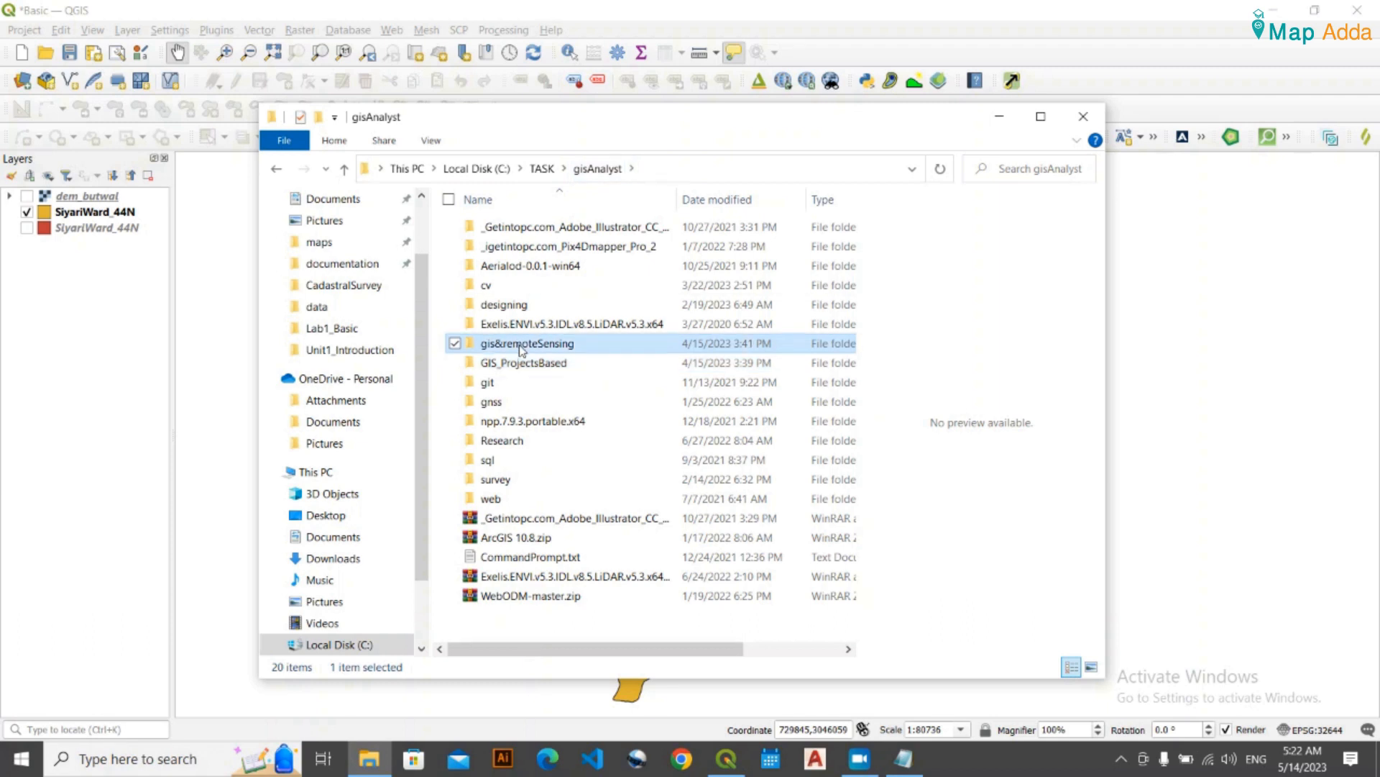
{"action": "double_click", "coordinate": [504, 285]}
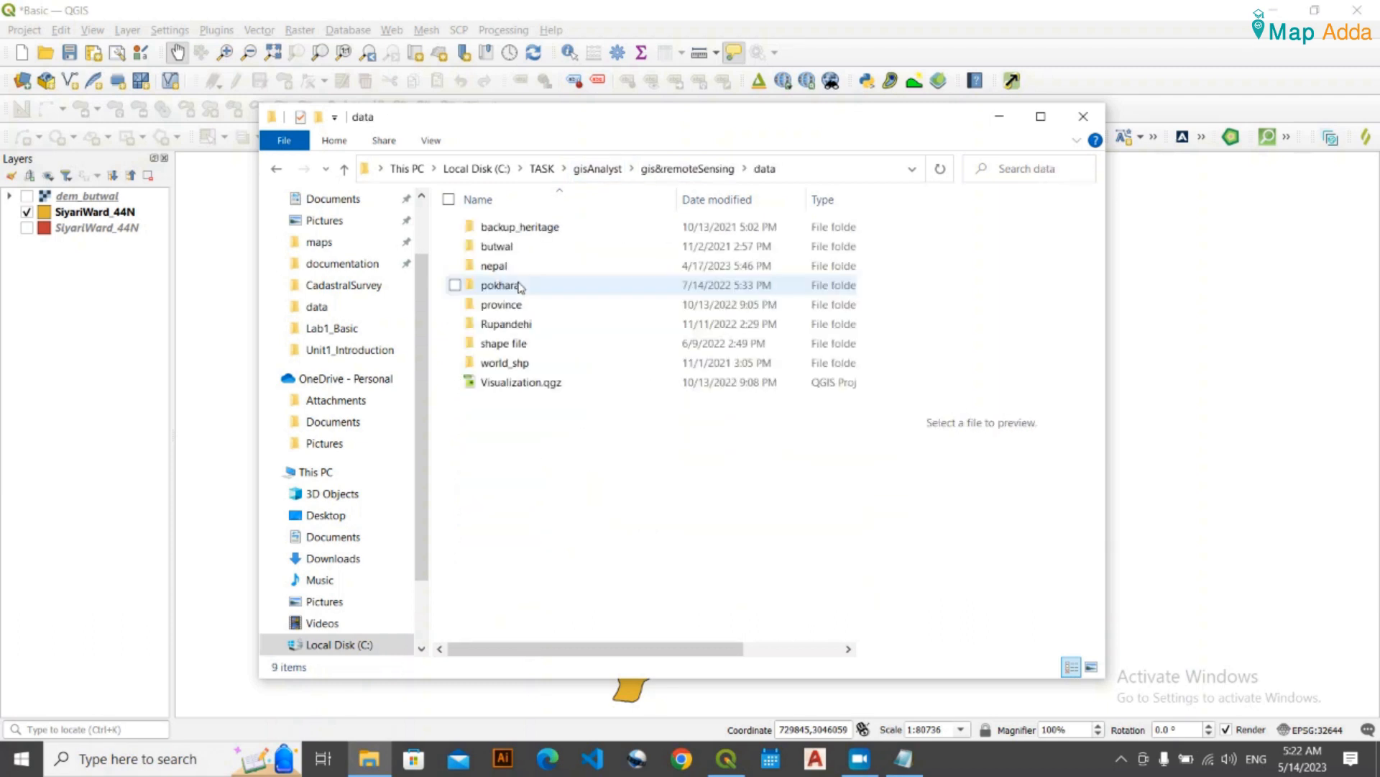
{"action": "double_click", "coordinate": [539, 324]}
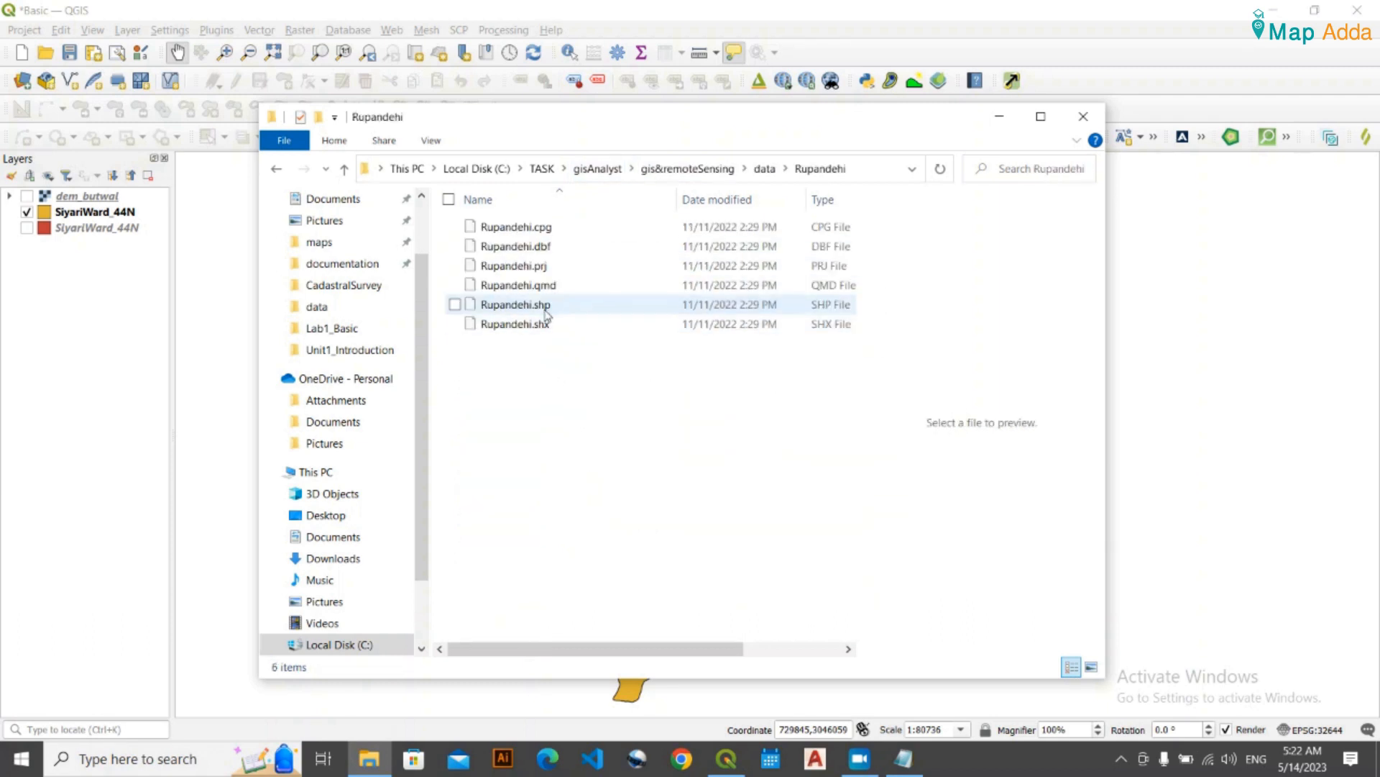
- Add Rupandehi.shp to the project directly from the File Explorer folder and minimize that window
{"action": "left_click_drag", "start_coordinate": [559, 307], "coordinate": [101, 288]}
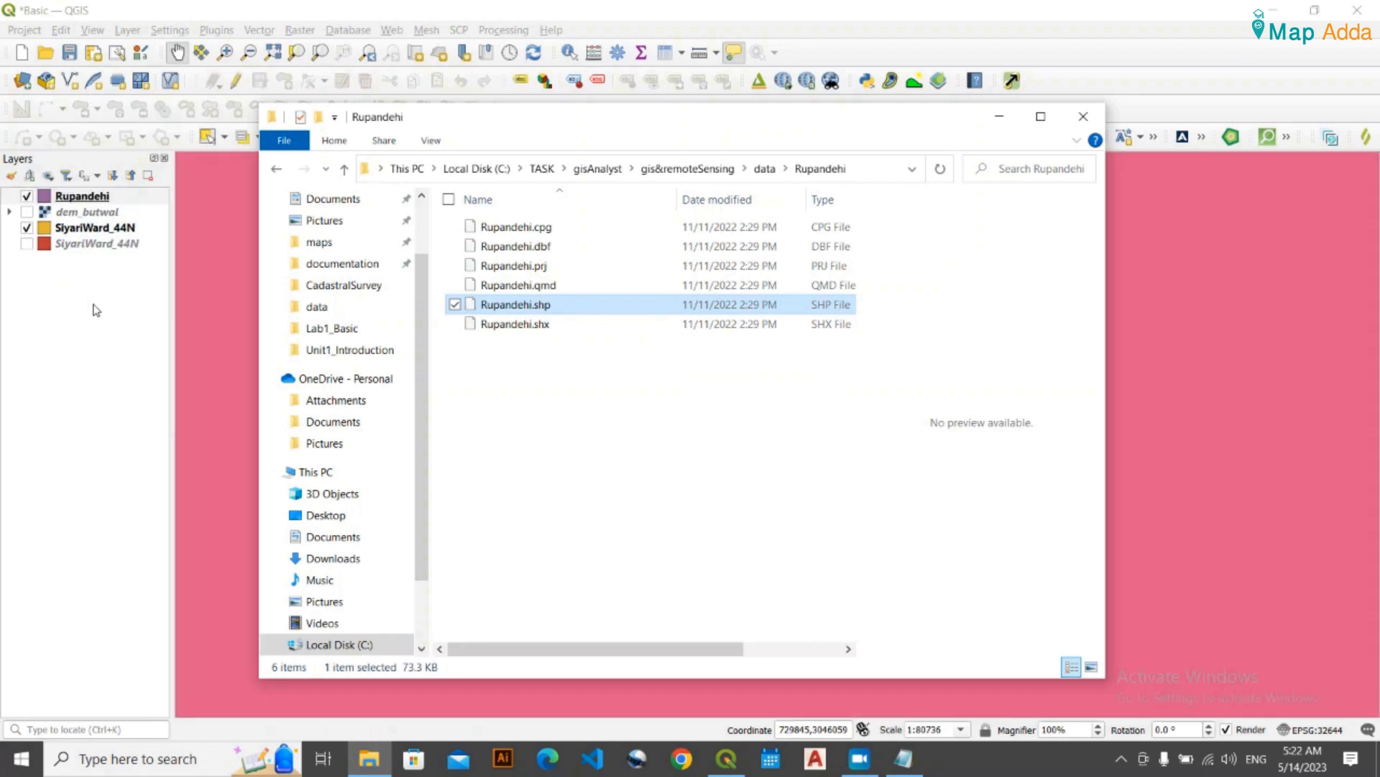
{"action": "left_click", "coordinate": [999, 116]}
{"action": "scroll", "coordinate": [580, 383], "scroll_direction": "down", "scroll_amount": 3}
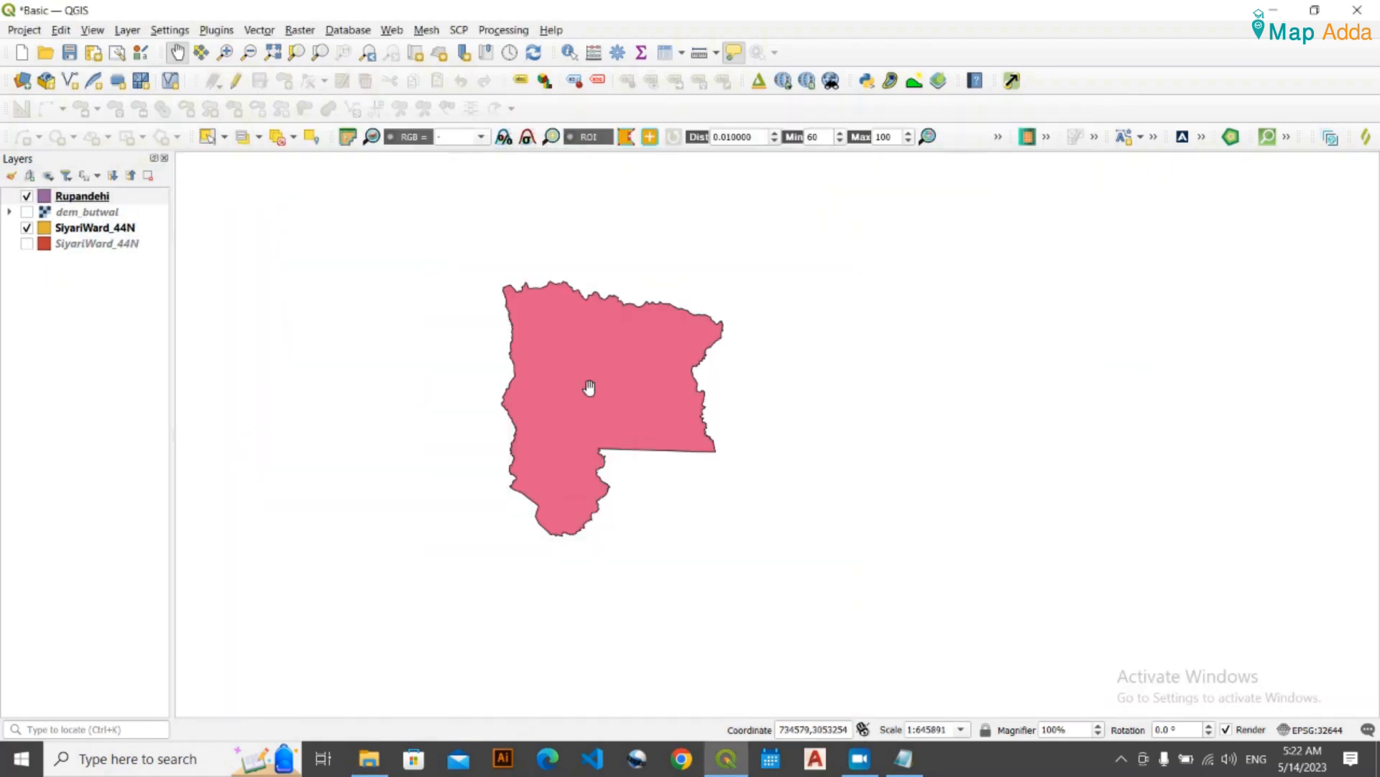
{"action": "scroll", "coordinate": [580, 366], "scroll_direction": "up", "scroll_amount": 1}
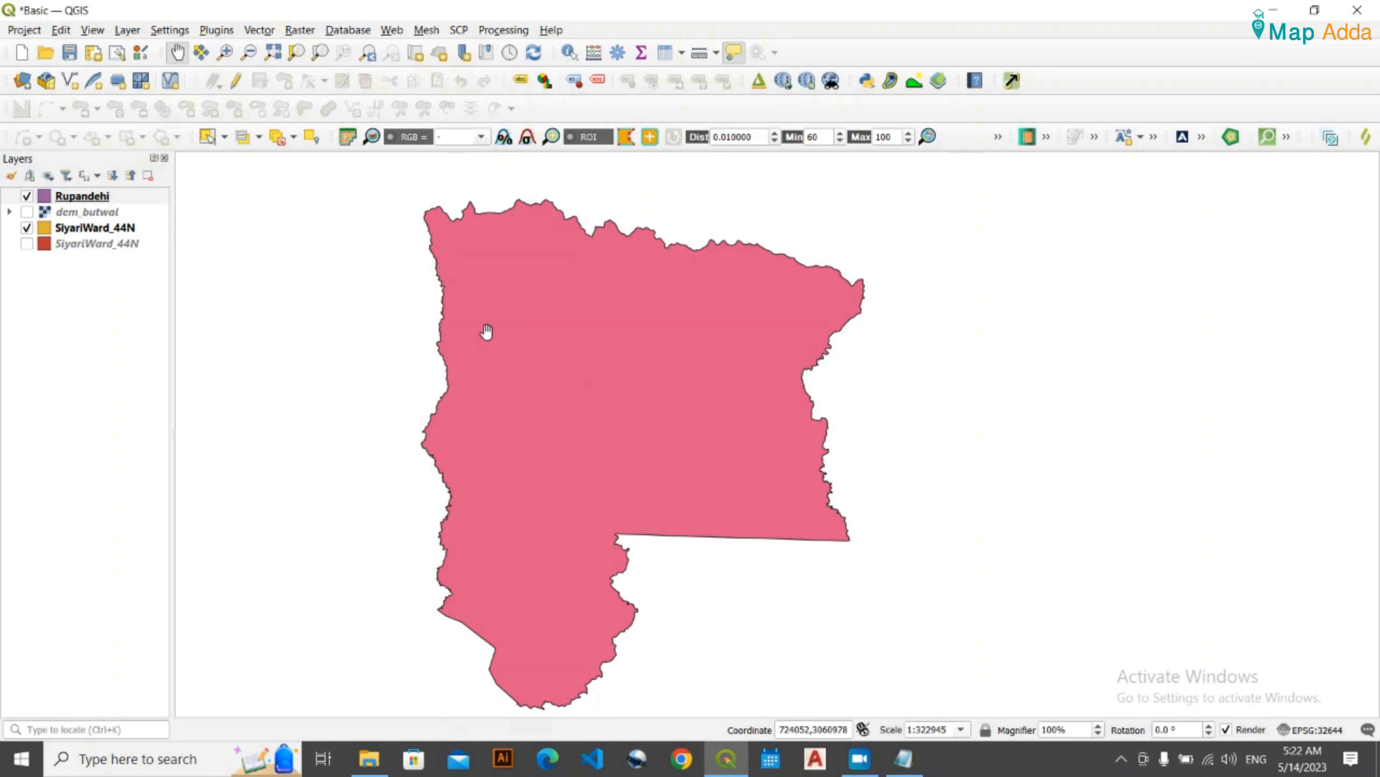
- Hide the Rupandehi layer to check the layers beneath it and turn its visibility back on
{"action": "left_click", "coordinate": [88, 229]}
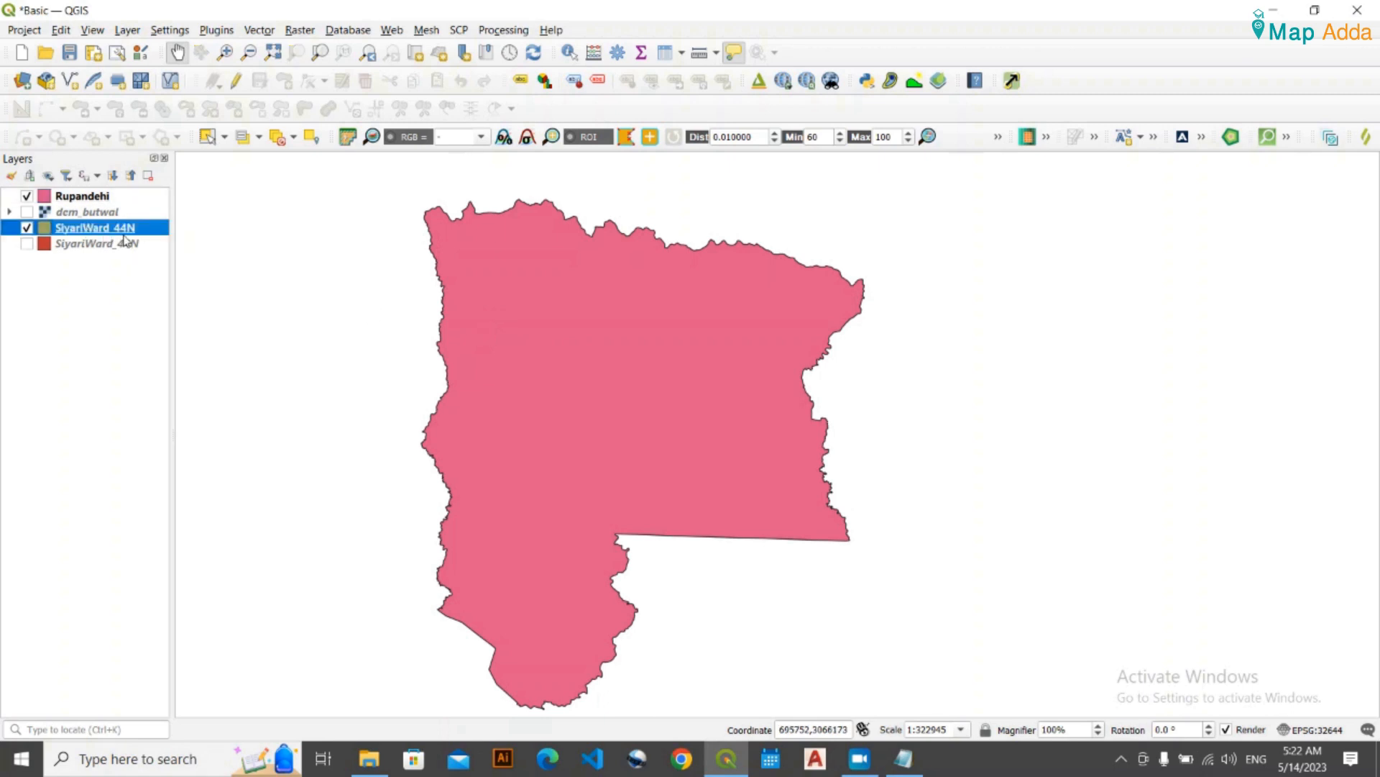
{"action": "left_click", "coordinate": [94, 213]}
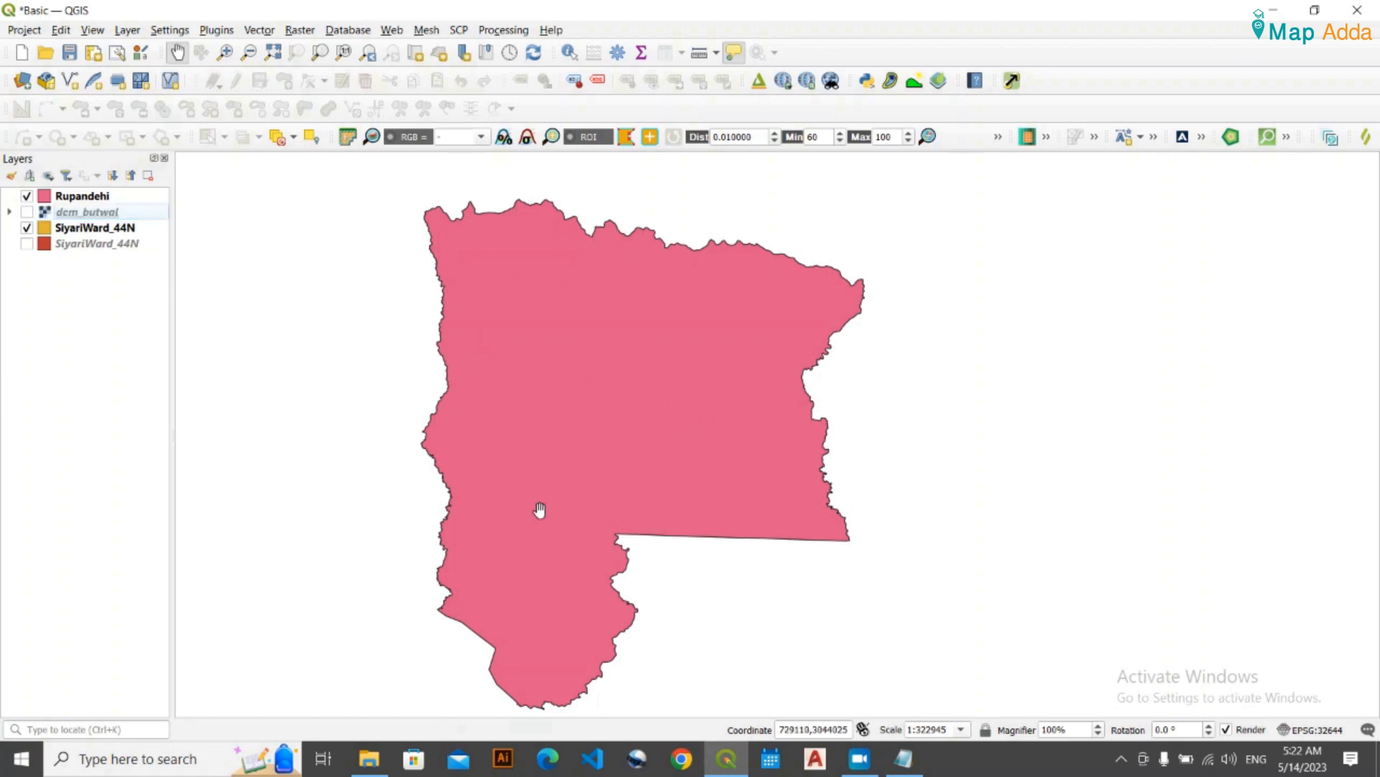
{"action": "left_click", "coordinate": [27, 197]}
{"action": "left_click", "coordinate": [27, 196]}
- Move the Rupandehi layer to the end of the layer order, beneath all others, and turn on dem_butwal's visibility
{"action": "mouse_move", "coordinate": [99, 201]}
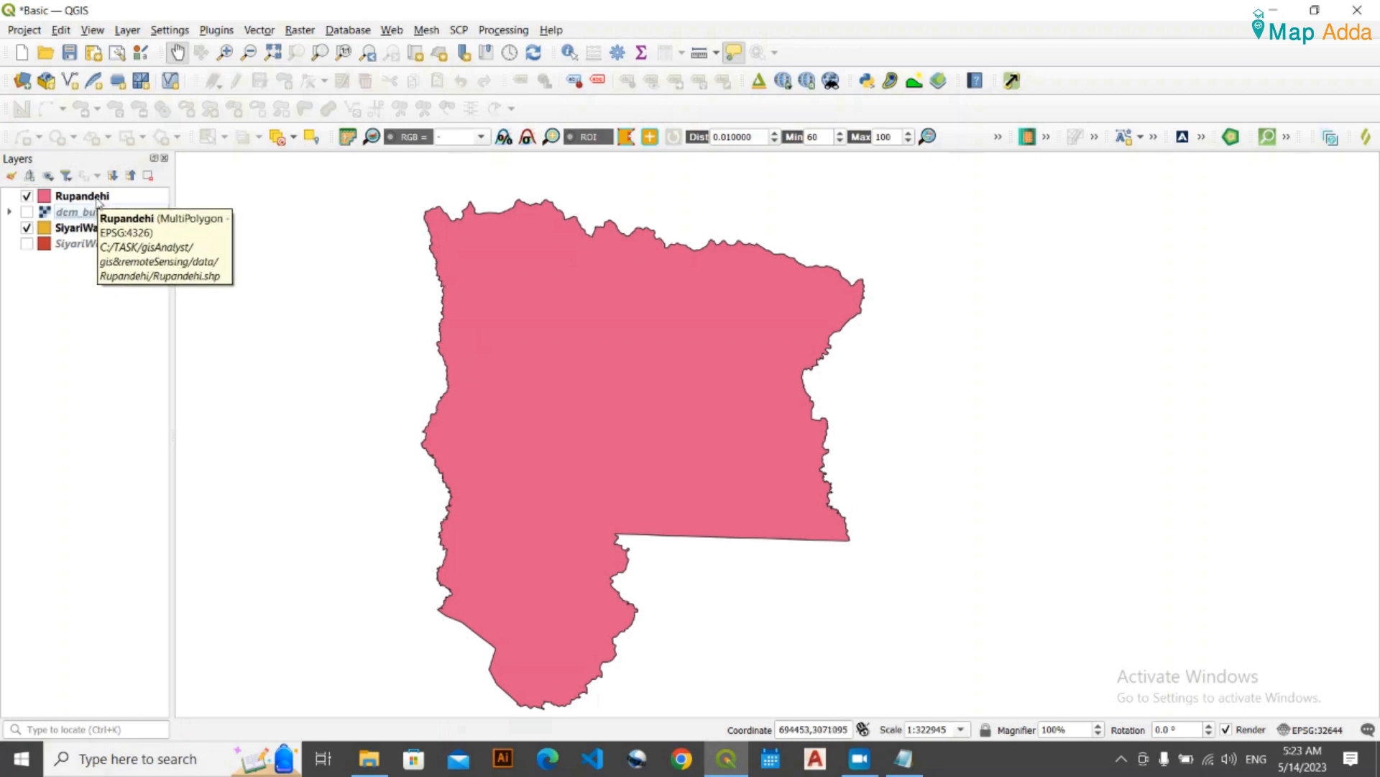
{"action": "left_click", "coordinate": [94, 198]}
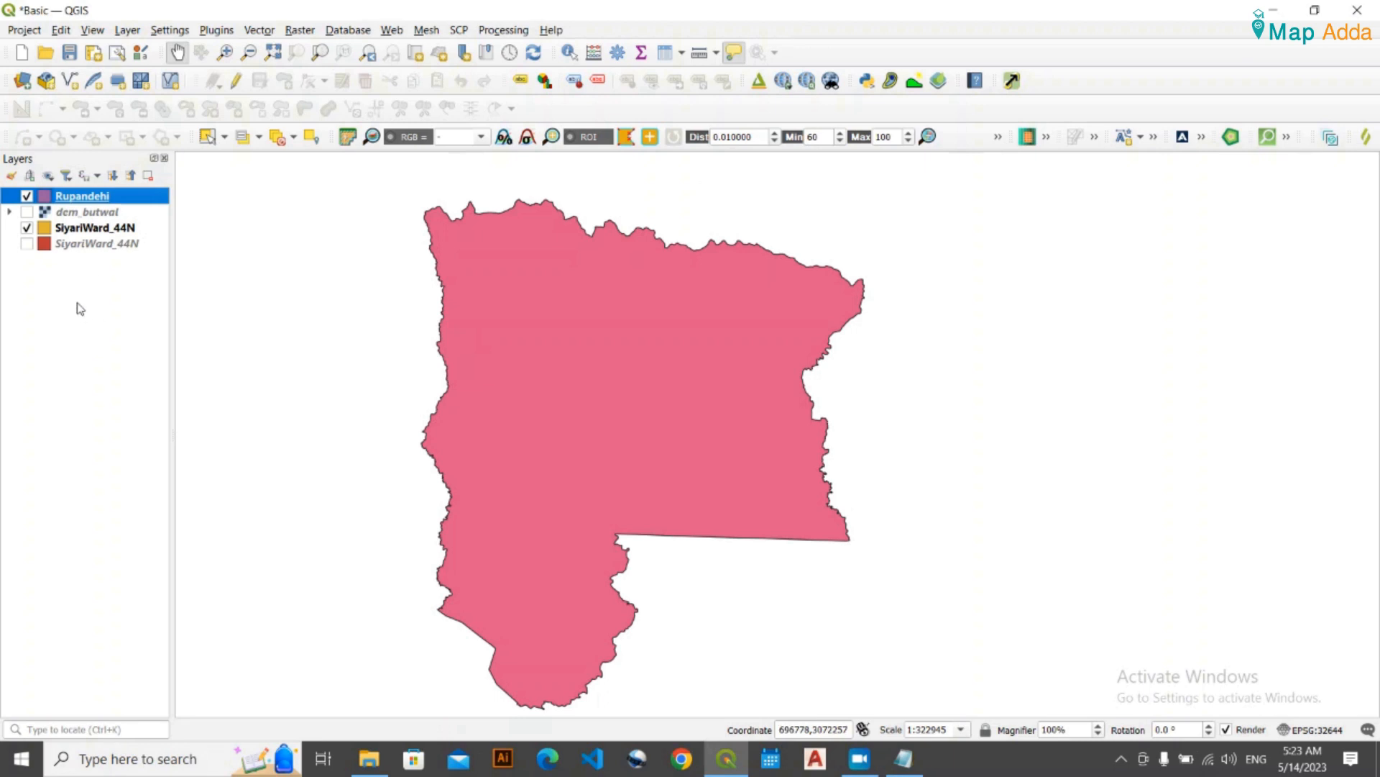
{"action": "mouse_move", "coordinate": [95, 199]}
{"action": "left_mouse_down"}
{"action": "mouse_move", "coordinate": [87, 342]}
{"action": "mouse_move", "coordinate": [78, 215]}
{"action": "mouse_move", "coordinate": [72, 390]}
{"action": "left_mouse_up"}
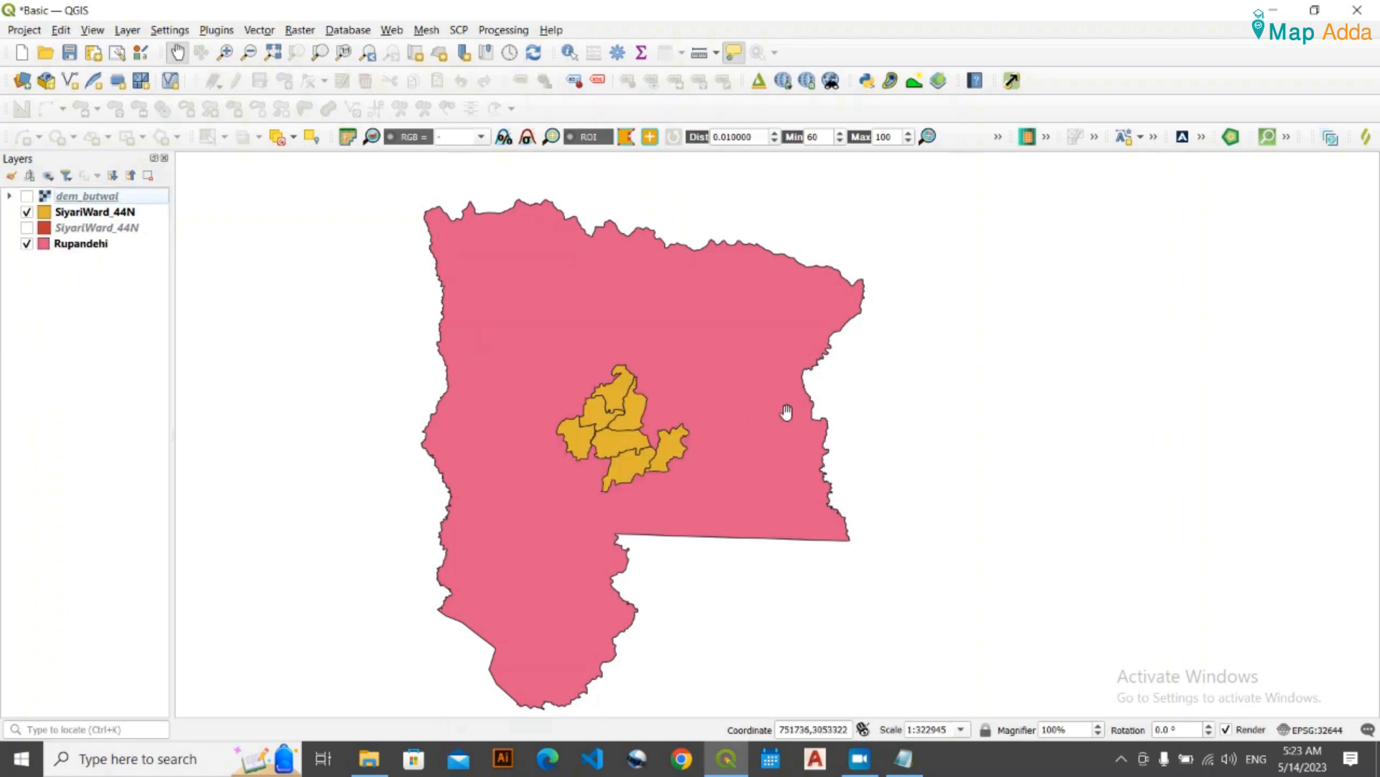
{"action": "left_click", "coordinate": [86, 246]}
{"action": "left_click", "coordinate": [28, 197]}
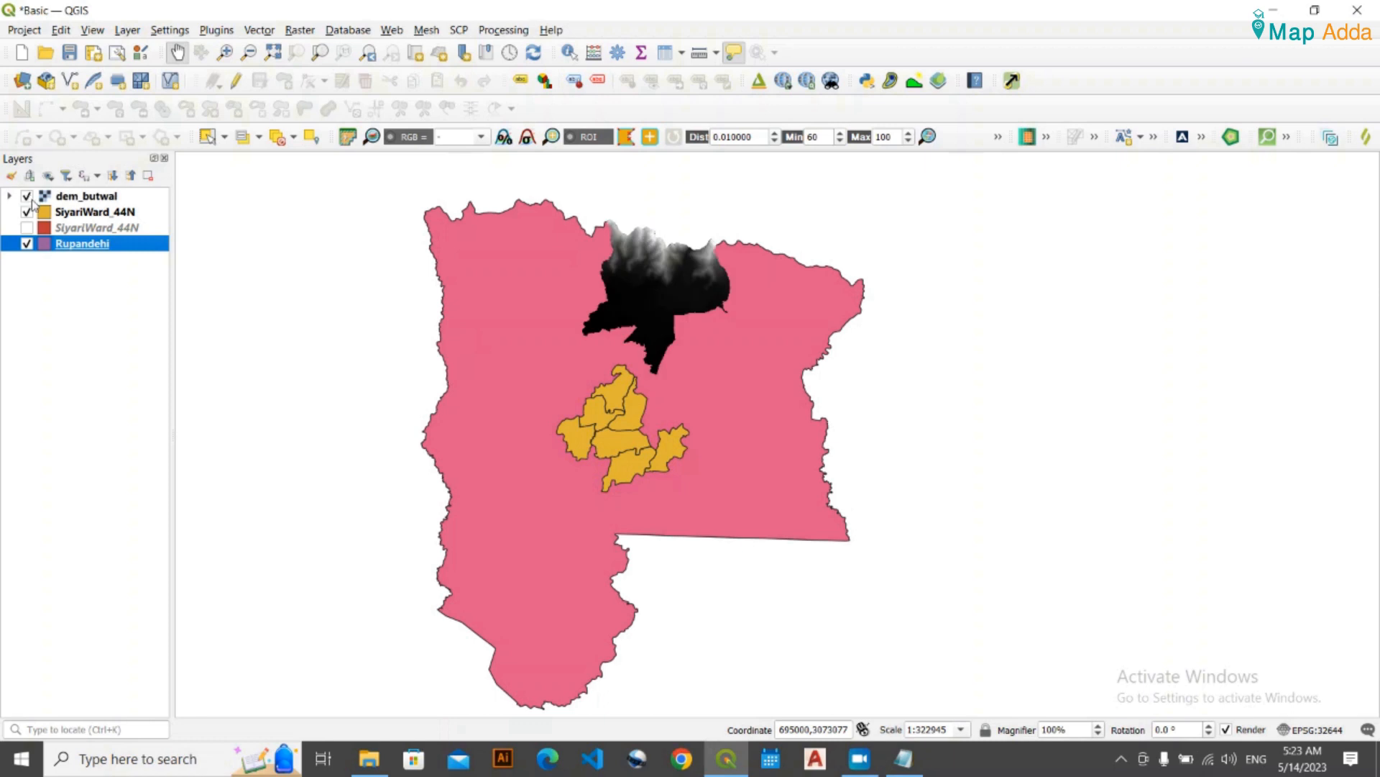
- Move the Rupandehi layer above all others to see how it covers them, and return it beneath every other layer
{"action": "left_click", "coordinate": [29, 228]}
{"action": "left_click", "coordinate": [29, 228]}
{"action": "left_click", "coordinate": [43, 337]}
{"action": "mouse_move", "coordinate": [82, 253]}
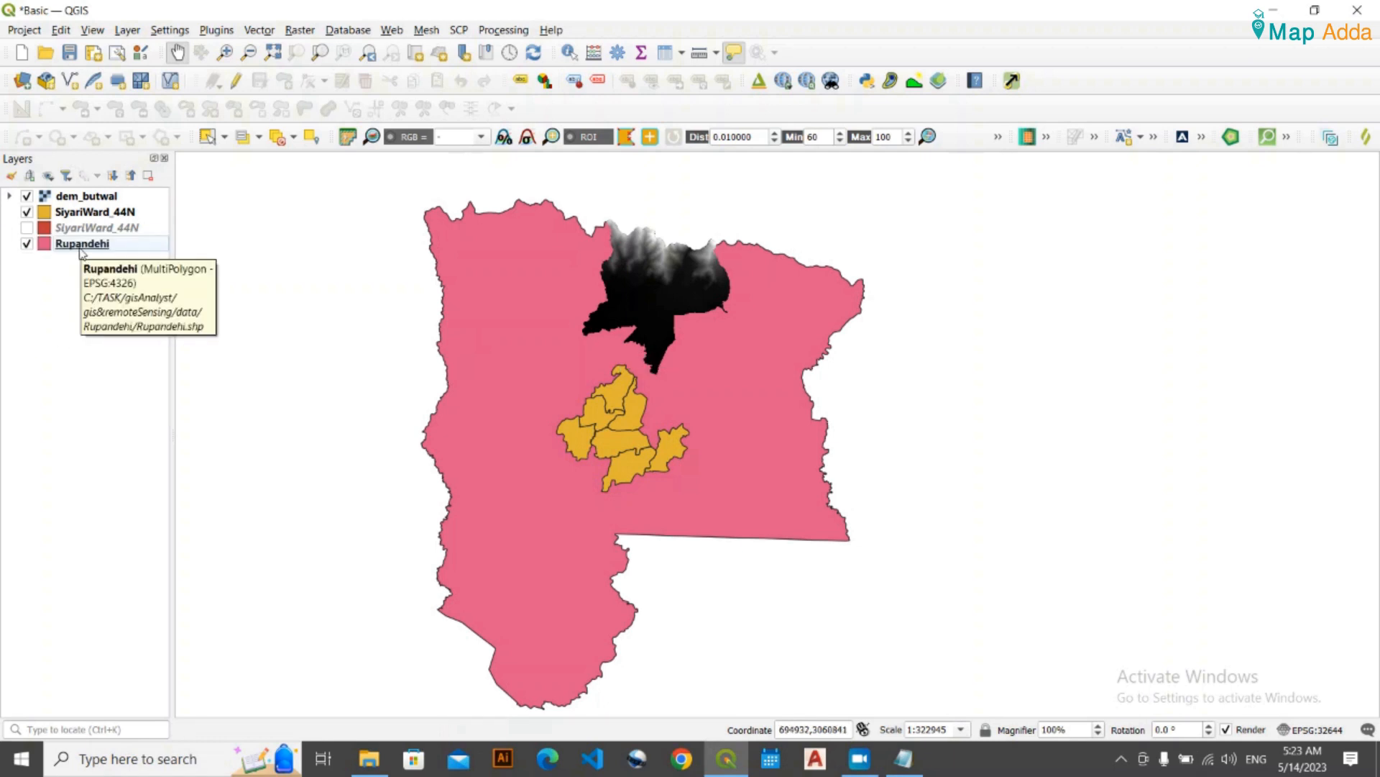
{"action": "left_click_drag", "start_coordinate": [81, 248], "coordinate": [83, 192]}
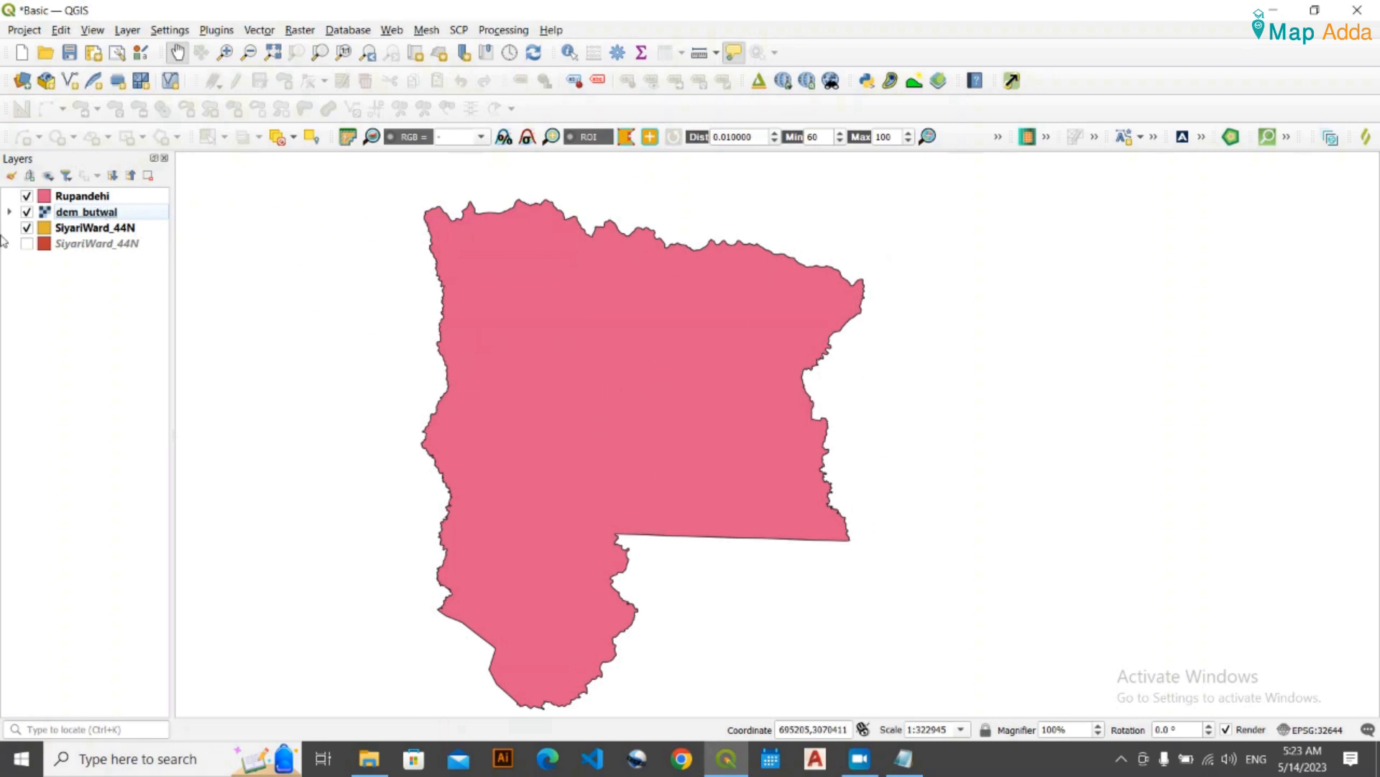
{"action": "left_click_drag", "start_coordinate": [105, 195], "coordinate": [93, 327]}
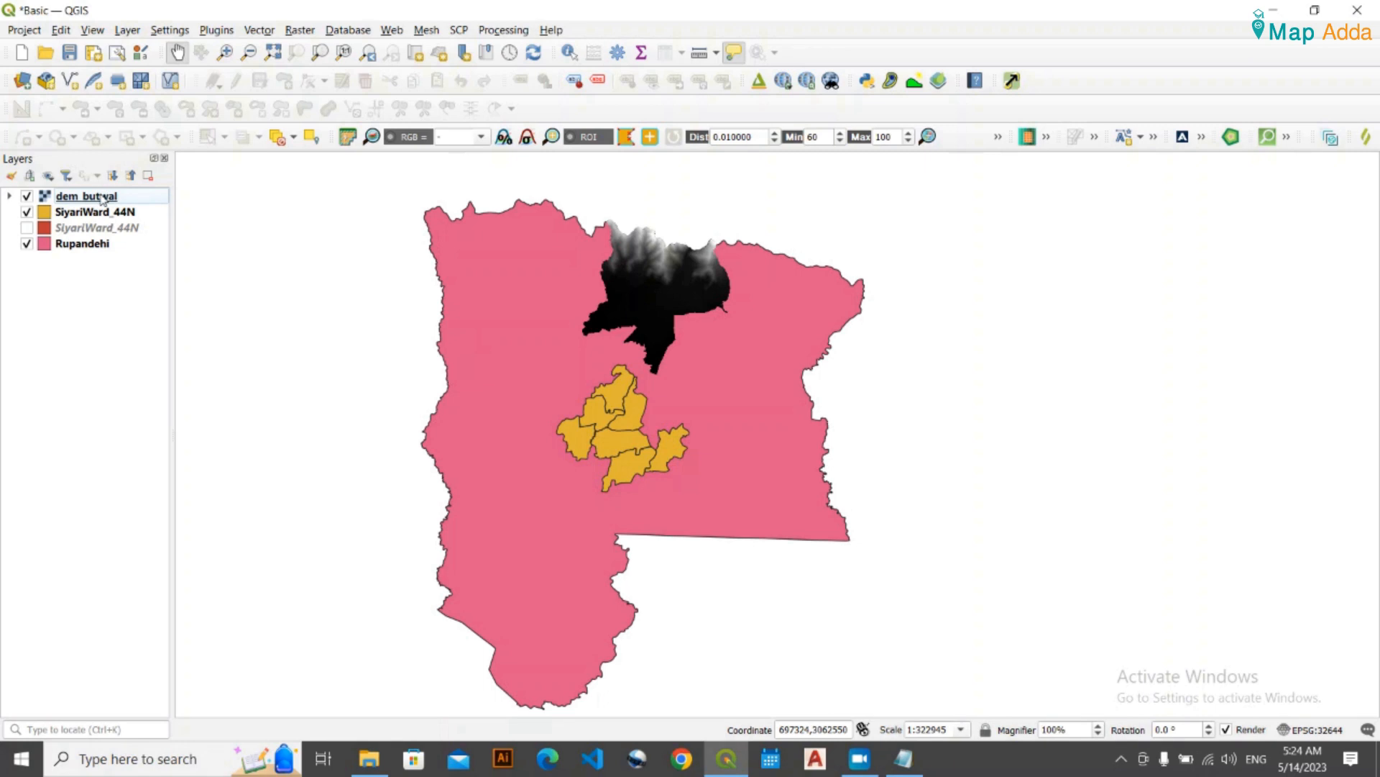
- Remove the hidden duplicate SiyariWard_44N layer from the project
{"action": "left_click", "coordinate": [106, 228]}
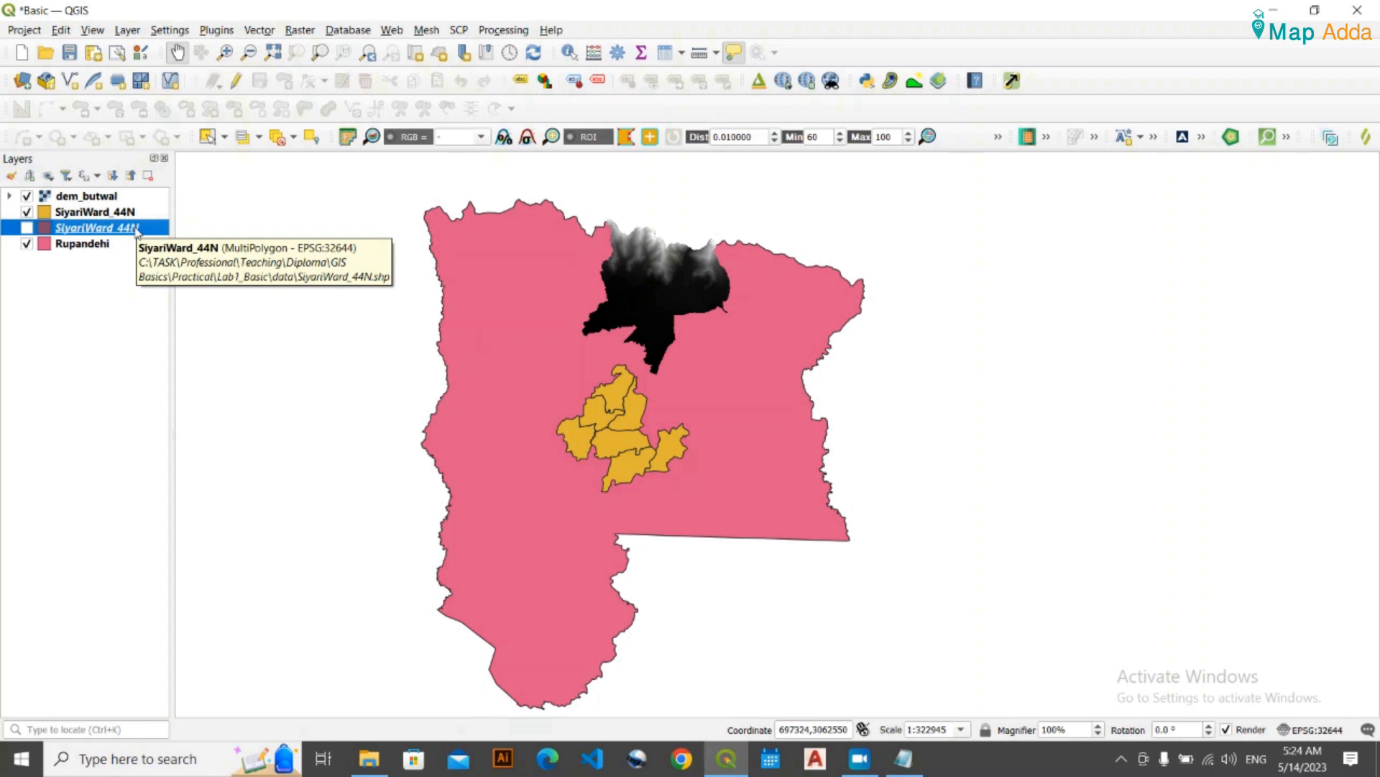
{"action": "right_click", "coordinate": [137, 231]}
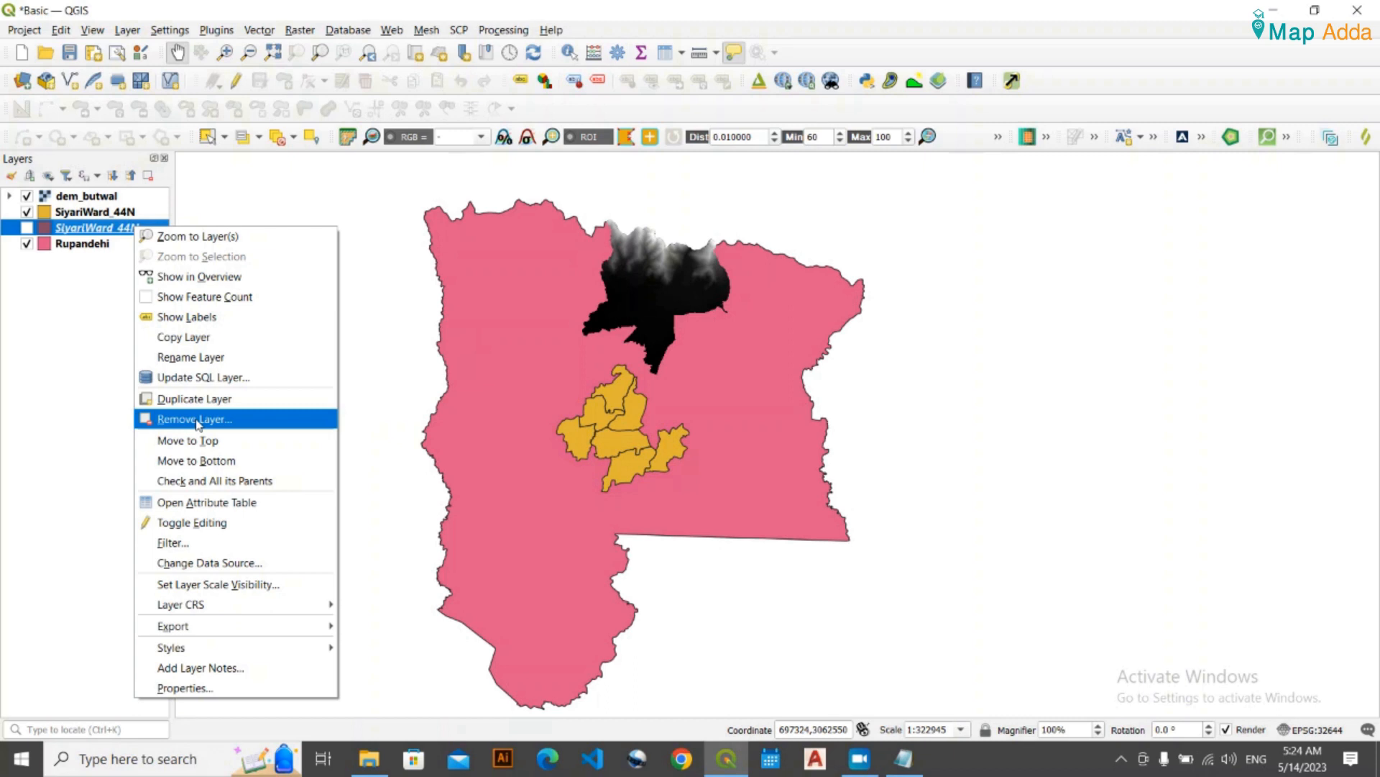
{"action": "left_click", "coordinate": [198, 419]}
{"action": "left_click", "coordinate": [694, 401]}
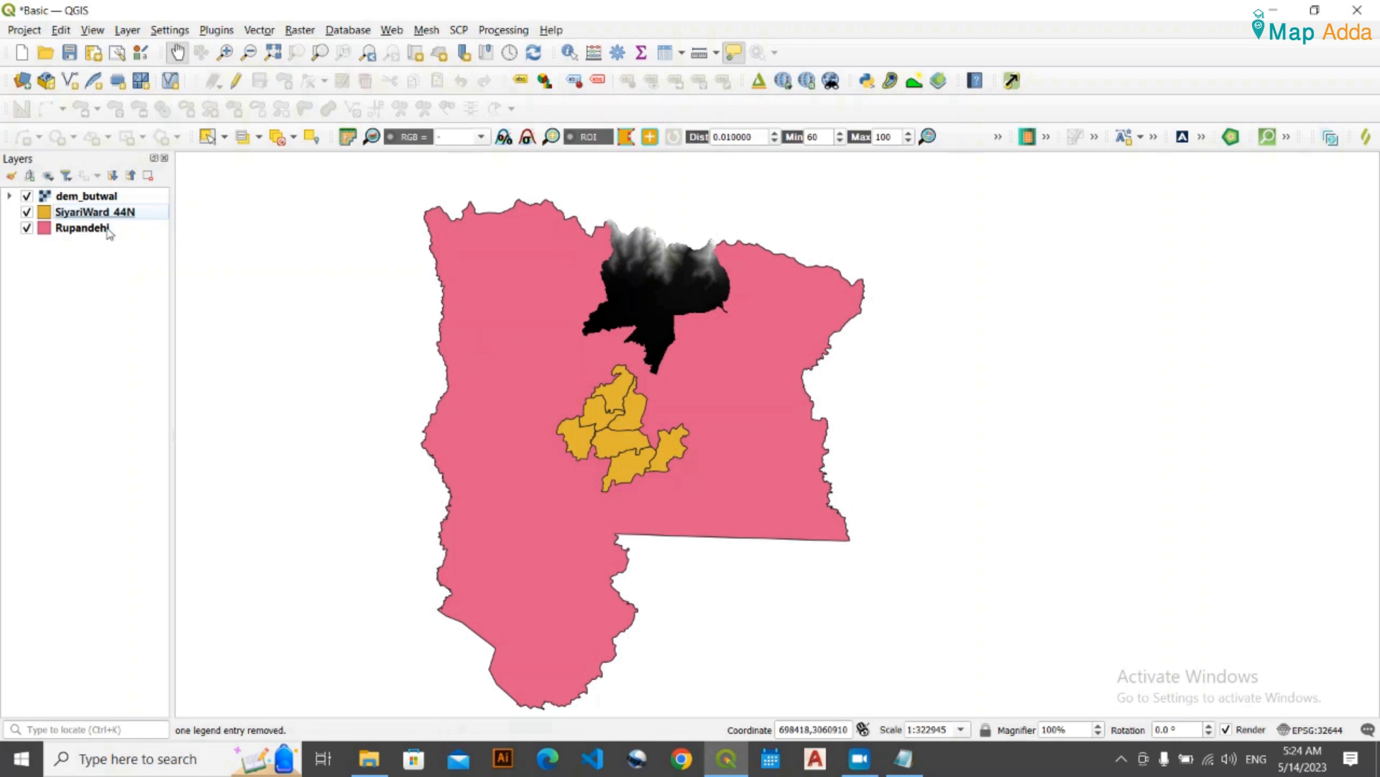
- Select the Rupandehi and dem_butwal layers together and remove both from the project
{"action": "left_click", "coordinate": [82, 227]}
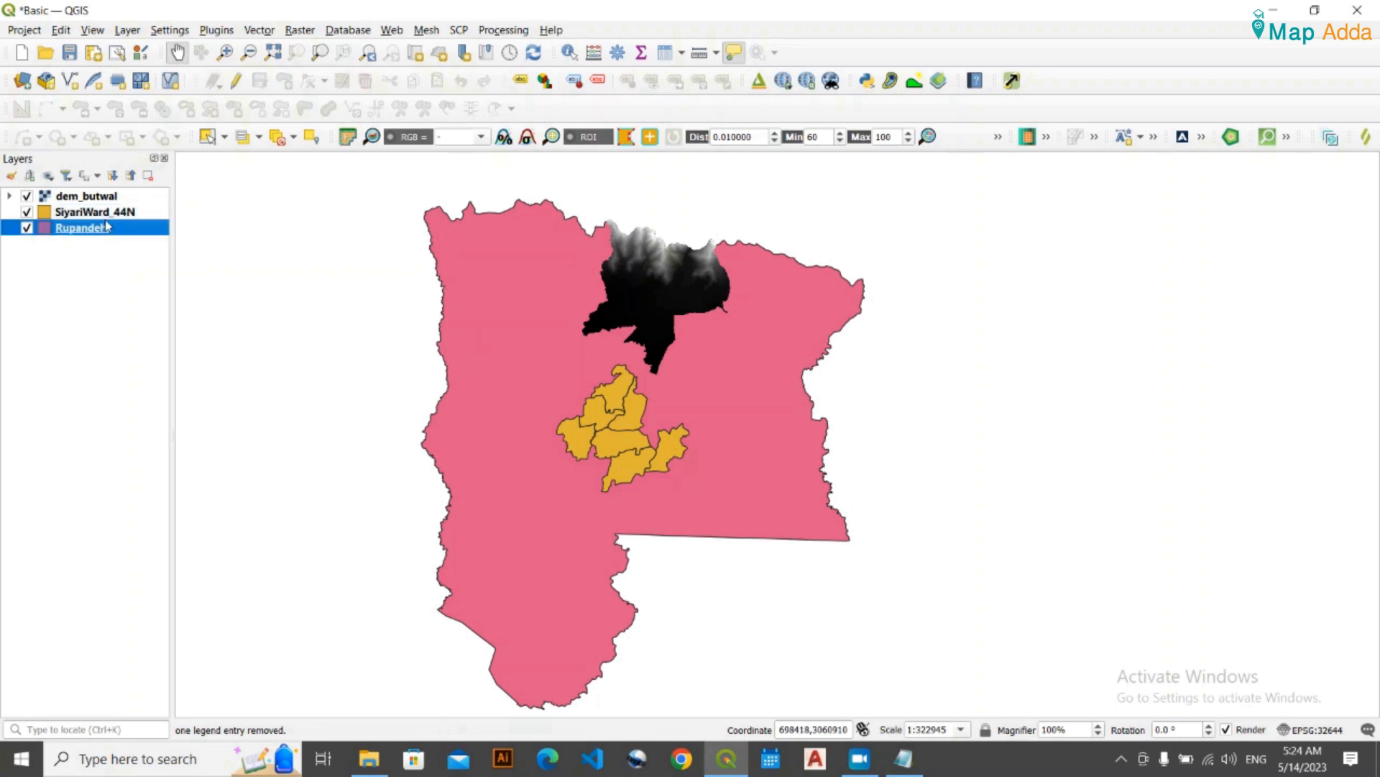
{"action": "left_click", "coordinate": [94, 198]}
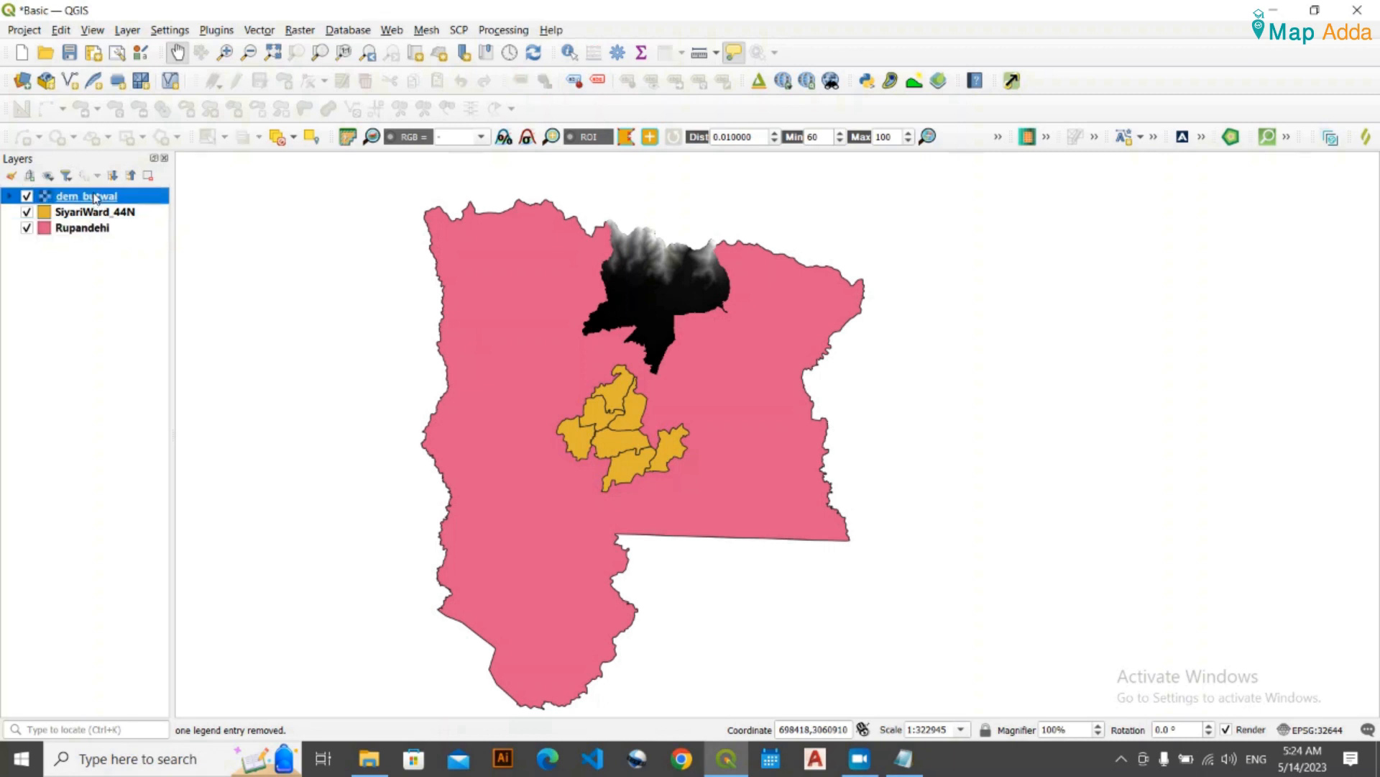
{"action": "left_click", "coordinate": [97, 274]}
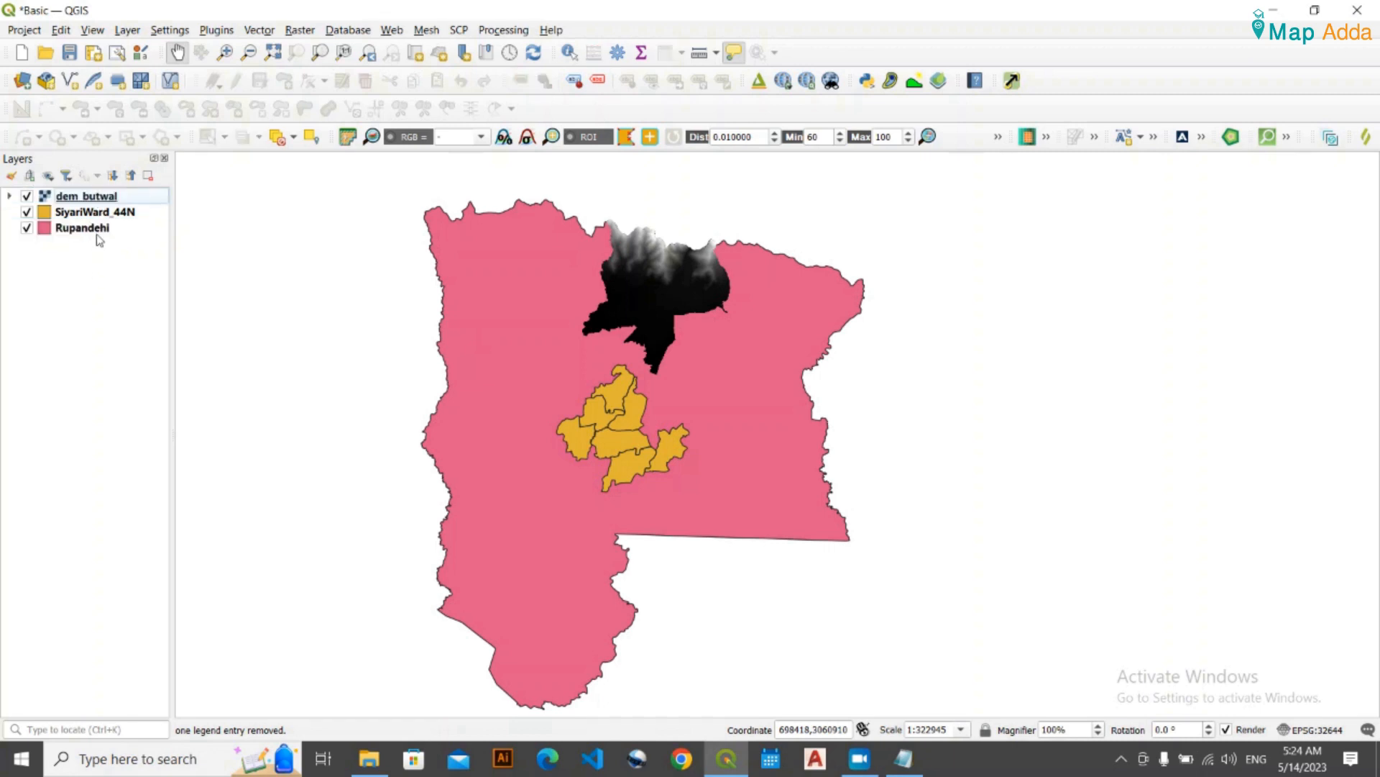
{"action": "left_click", "coordinate": [97, 233]}
{"action": "left_click", "coordinate": [92, 284]}
{"action": "left_click", "coordinate": [90, 237]}
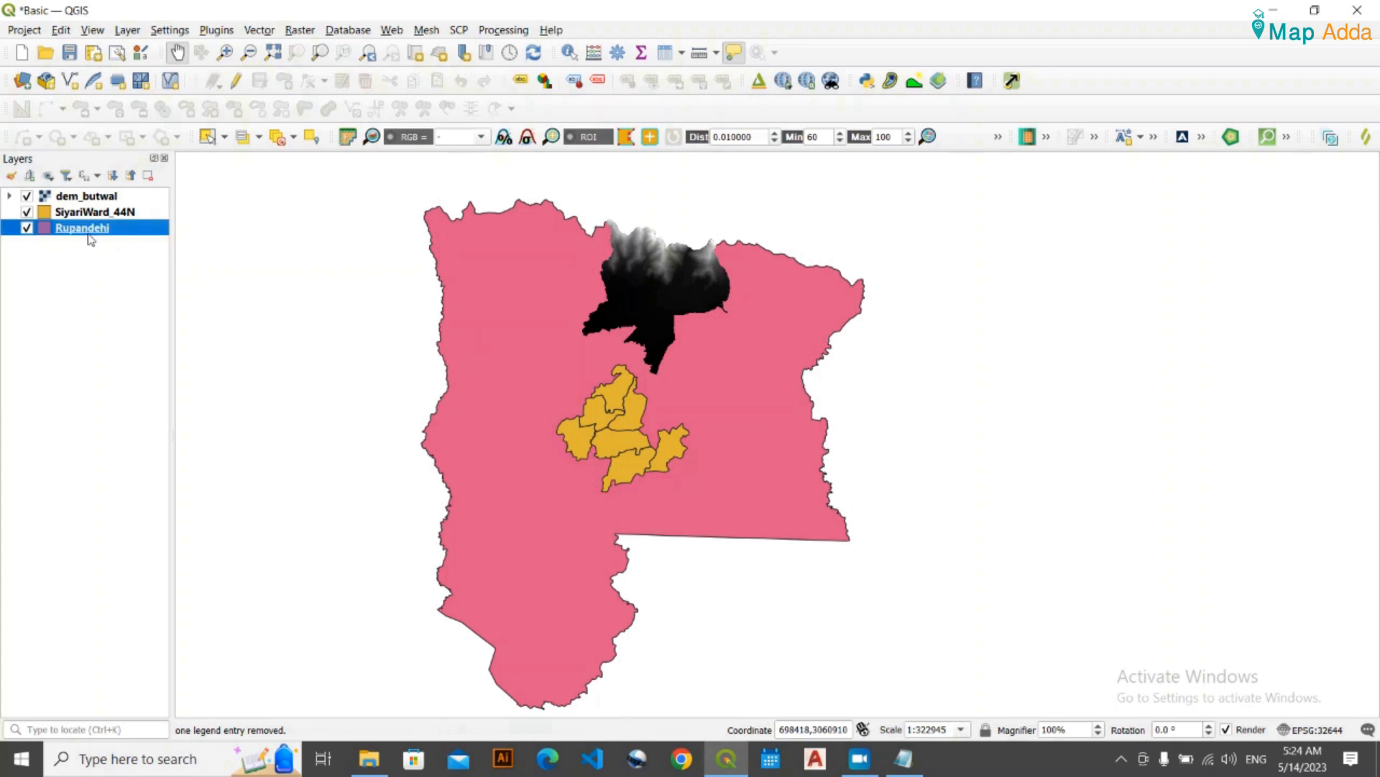
{"action": "left_click", "coordinate": [85, 195], "text": "ctrl"}
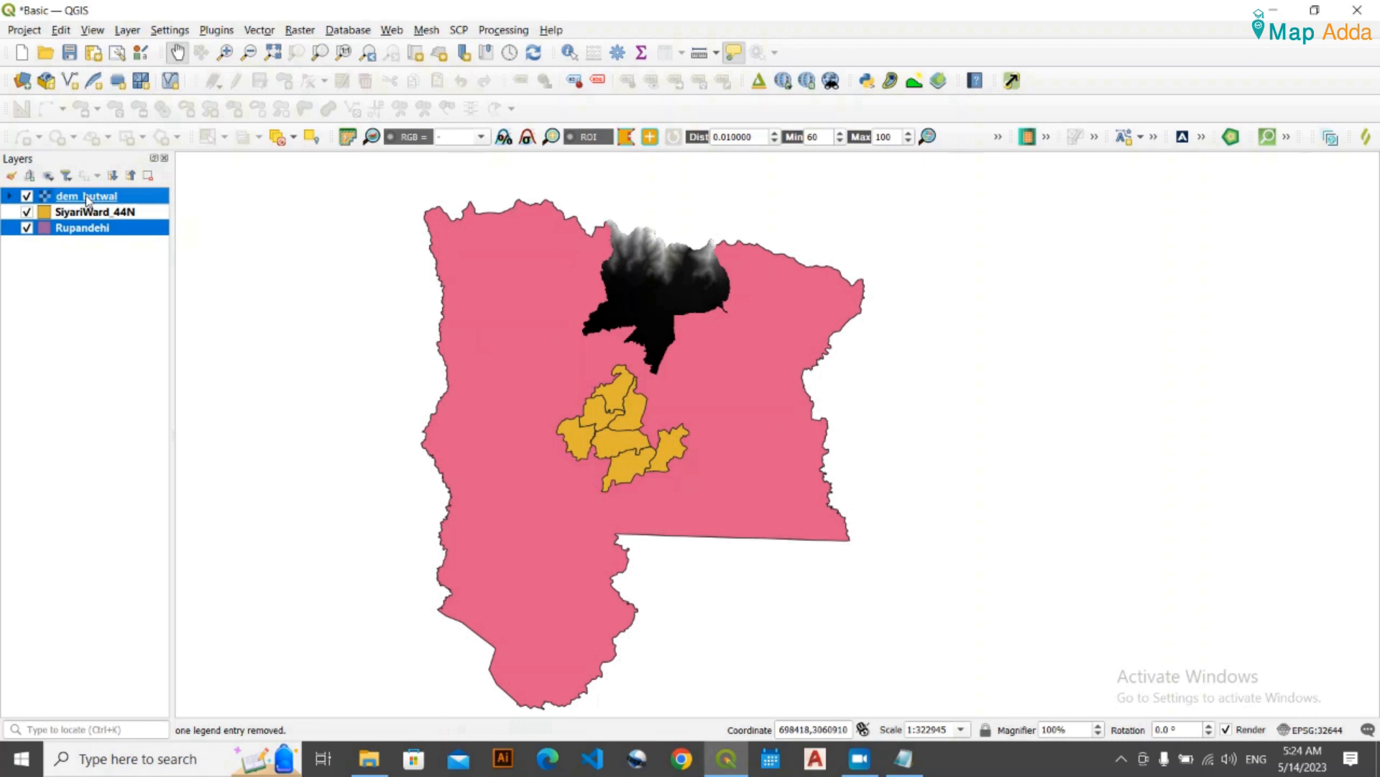
{"action": "right_click", "coordinate": [87, 199]}
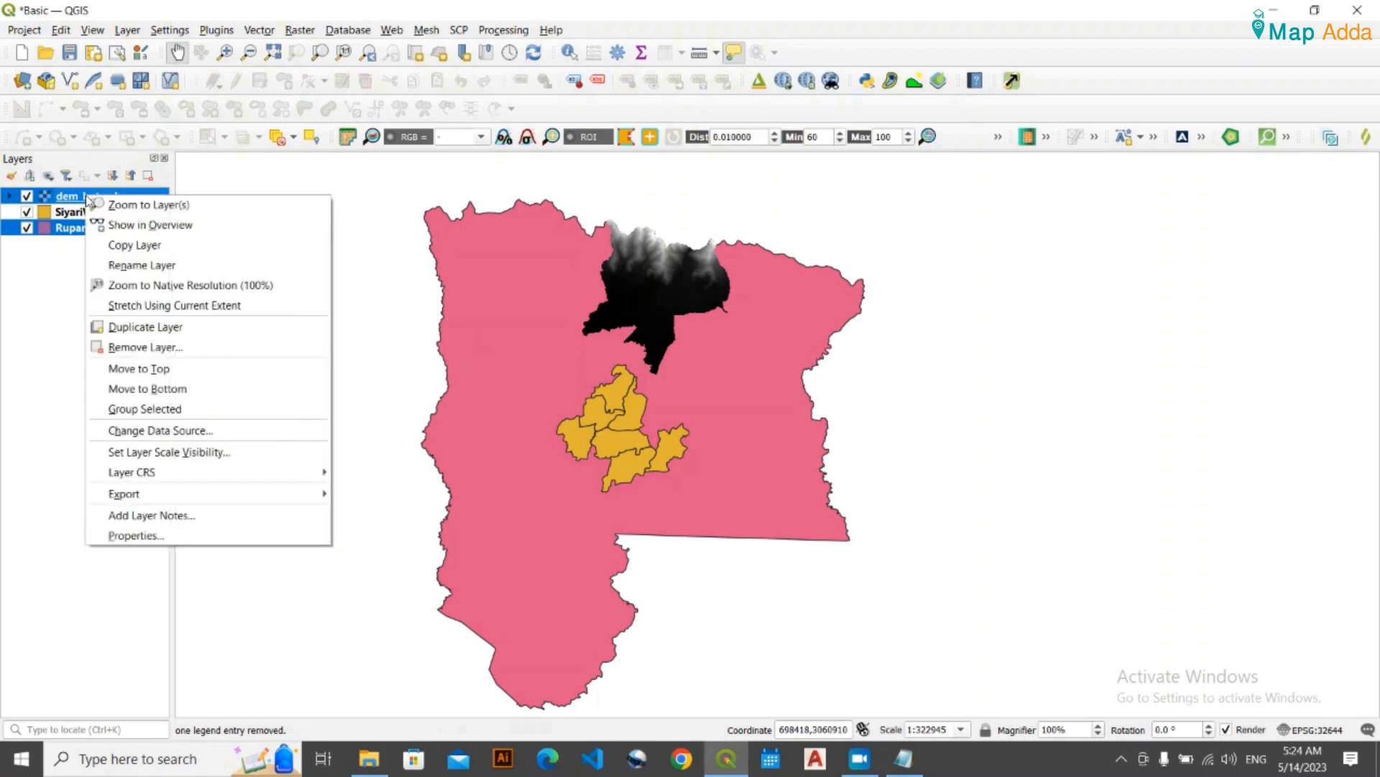
{"action": "left_click", "coordinate": [141, 346]}
{"action": "key", "text": "Return"}
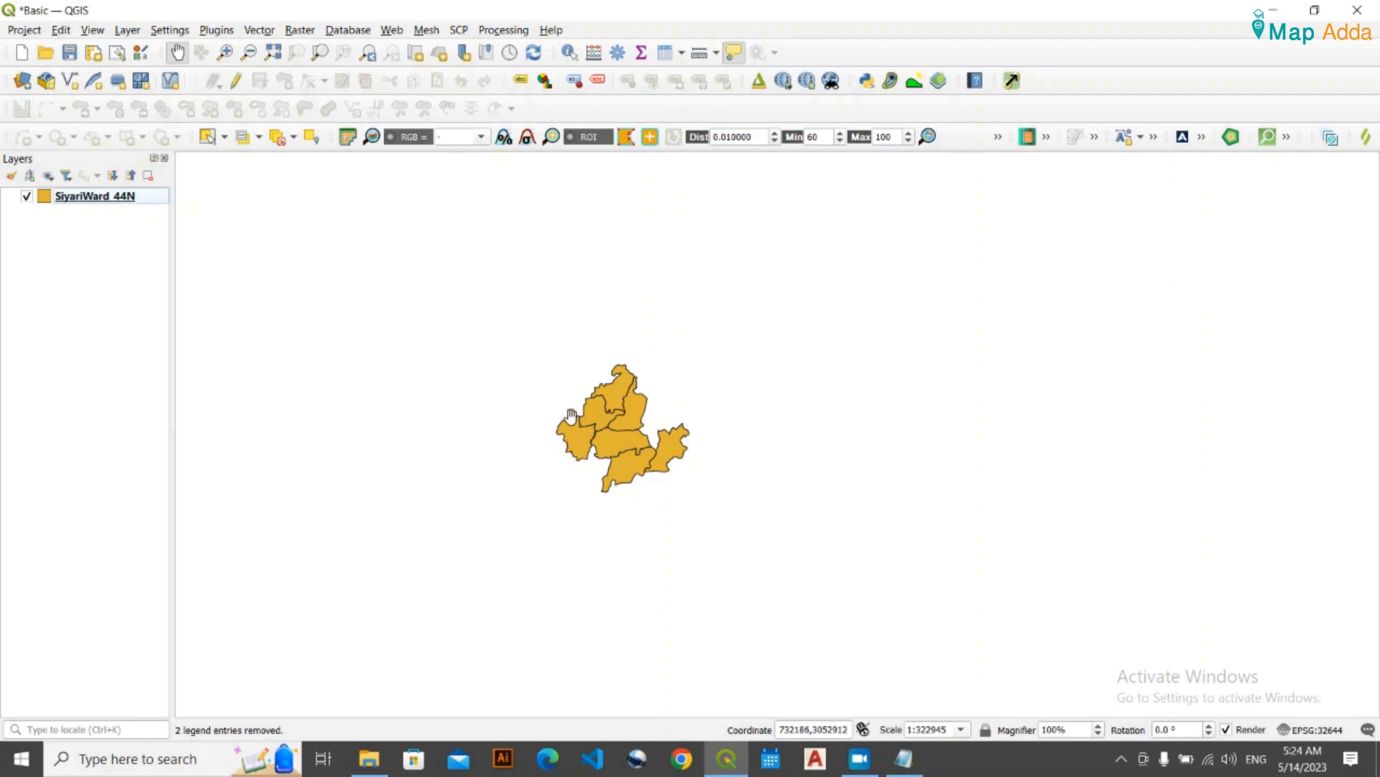
- Save the Basic project with SiyariWard_44N as its only layer
{"action": "scroll", "coordinate": [569, 417], "scroll_direction": "up", "scroll_amount": 1}
{"action": "left_click_drag", "start_coordinate": [656, 446], "coordinate": [650, 375]}
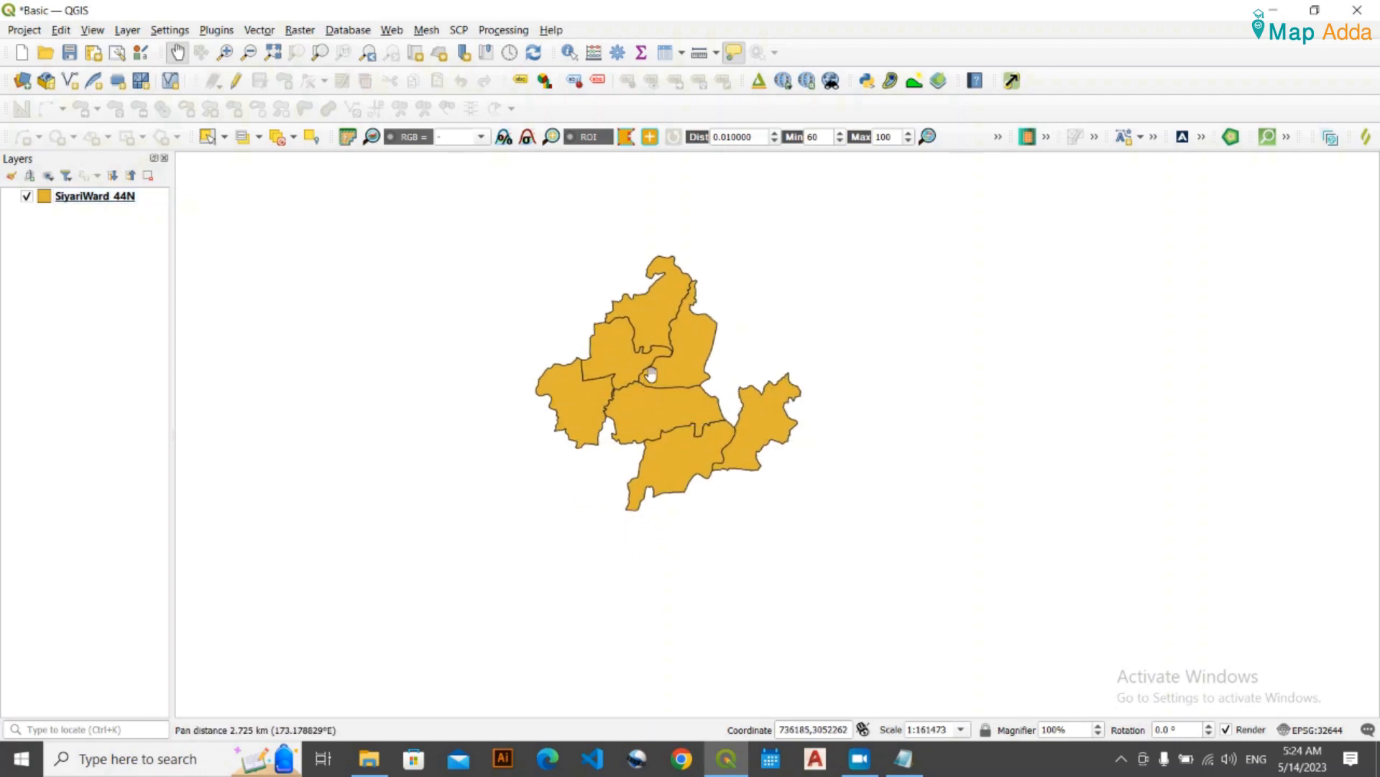
{"action": "scroll", "coordinate": [663, 349], "scroll_direction": "up", "scroll_amount": 1}
{"action": "left_click", "coordinate": [82, 266]}
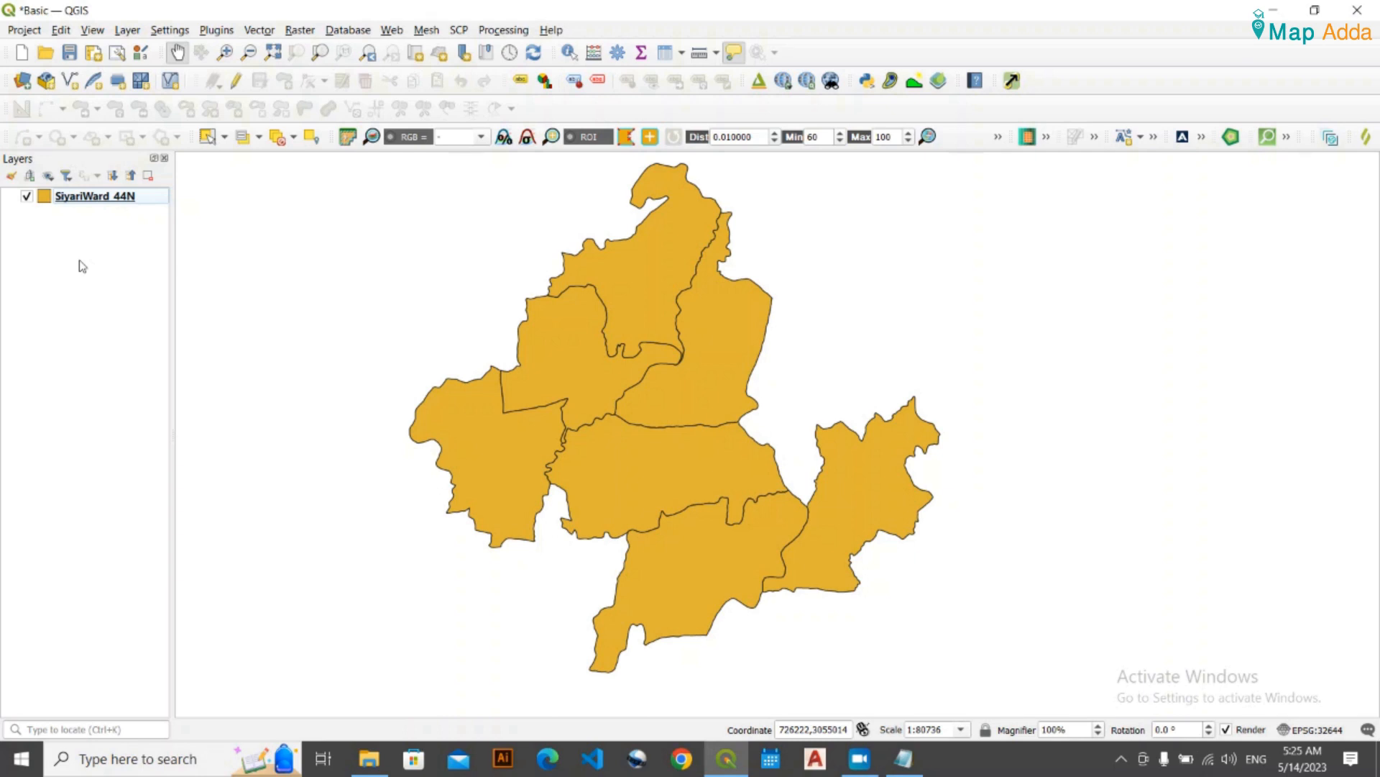
{"action": "left_click", "coordinate": [69, 53]}
{"action": "left_click", "coordinate": [69, 53]}
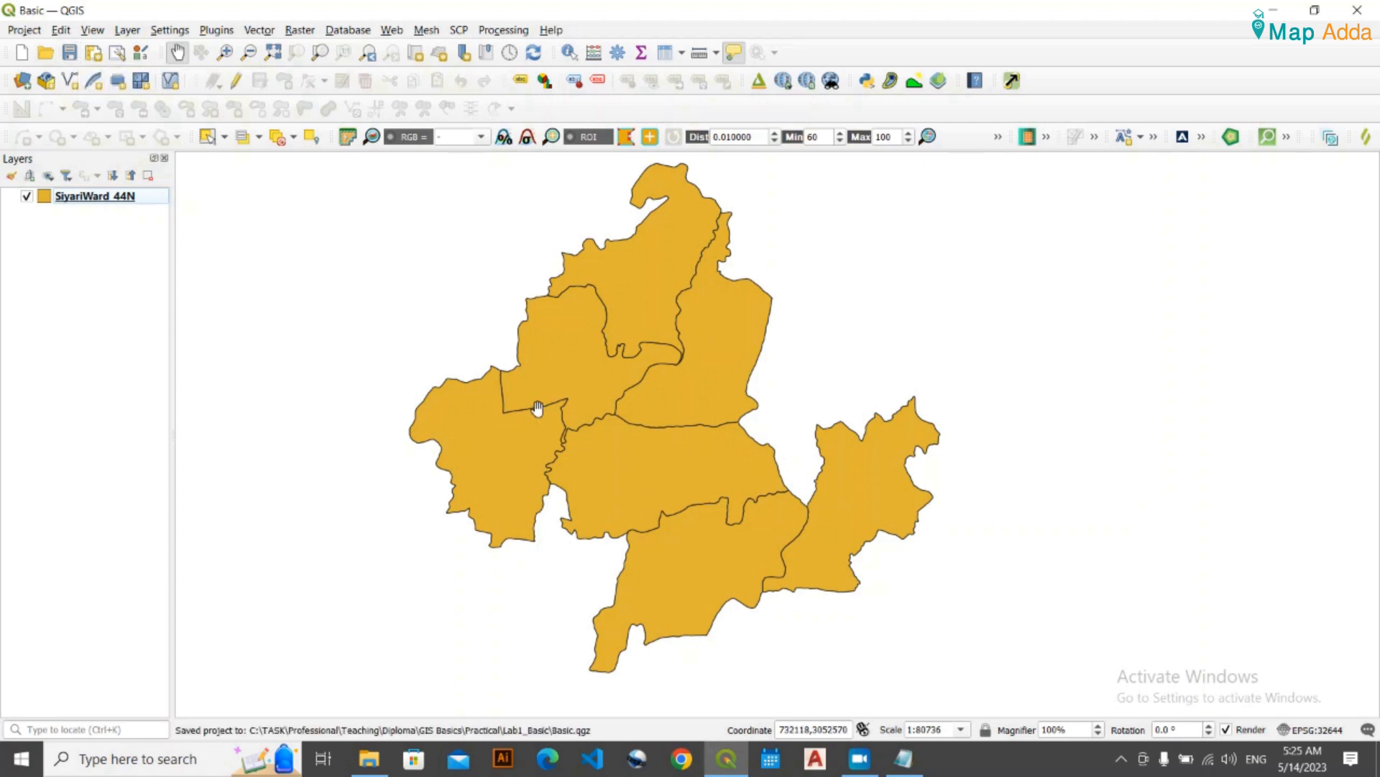
{"action": "scroll", "coordinate": [580, 420], "scroll_direction": "down", "scroll_amount": 1}
{"action": "scroll", "coordinate": [579, 363], "scroll_direction": "up", "scroll_amount": 1}
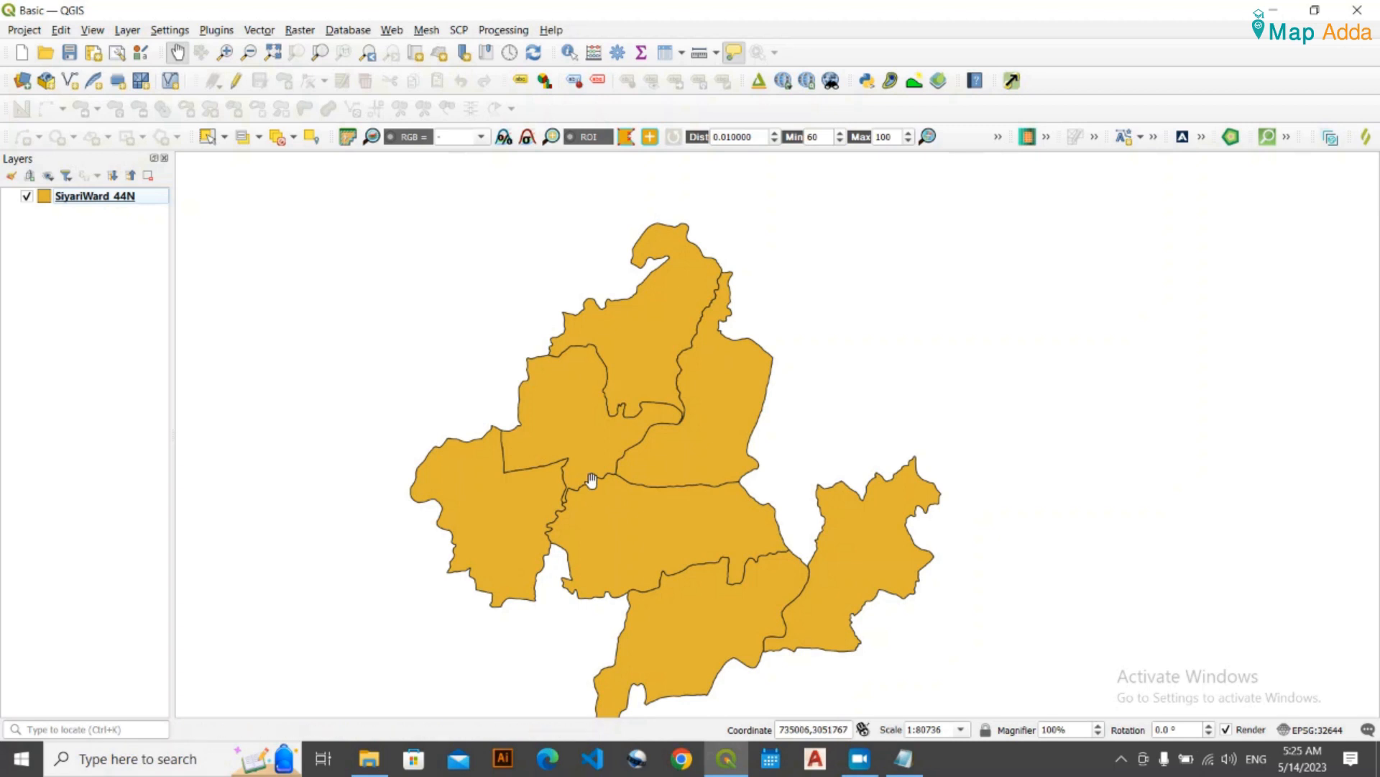
{"action": "left_click_drag", "start_coordinate": [579, 460], "coordinate": [552, 423]}
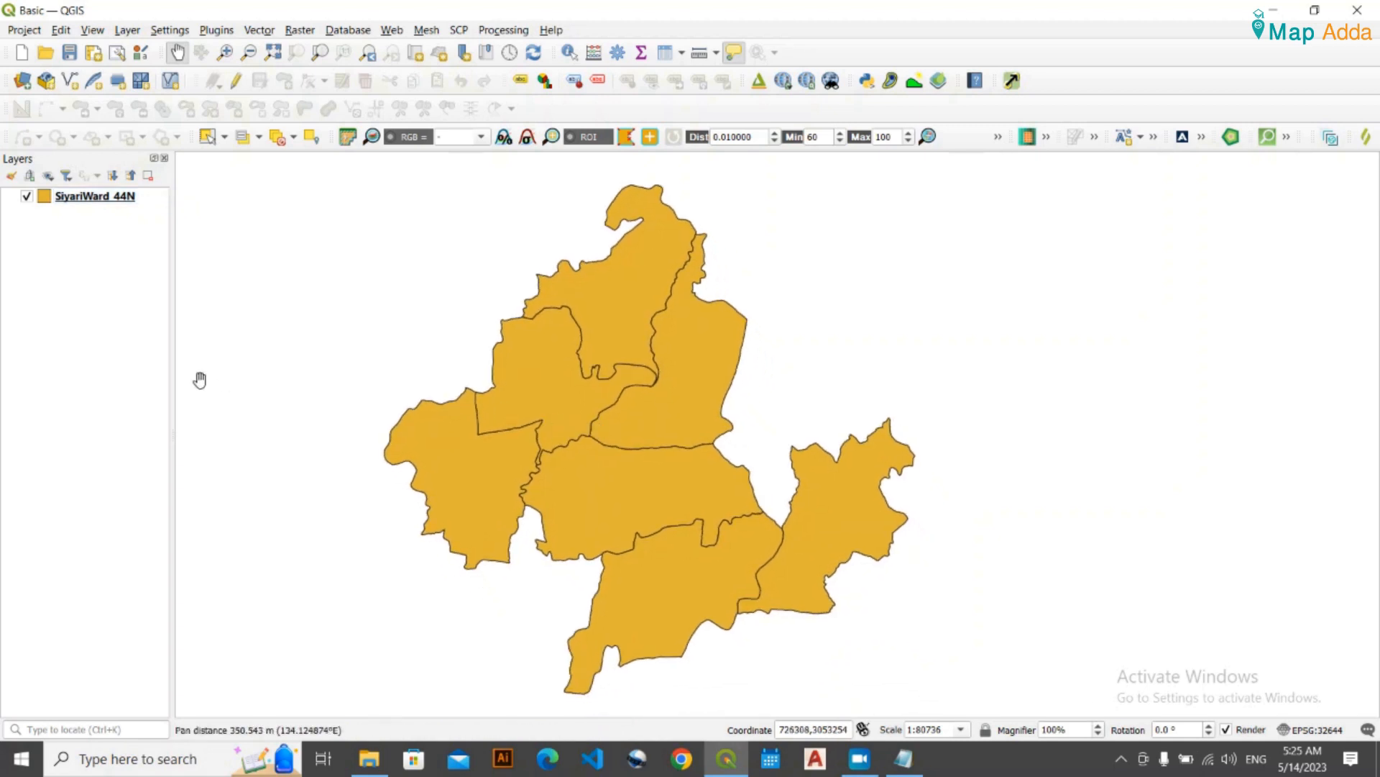
{"action": "left_click", "coordinate": [126, 385]}
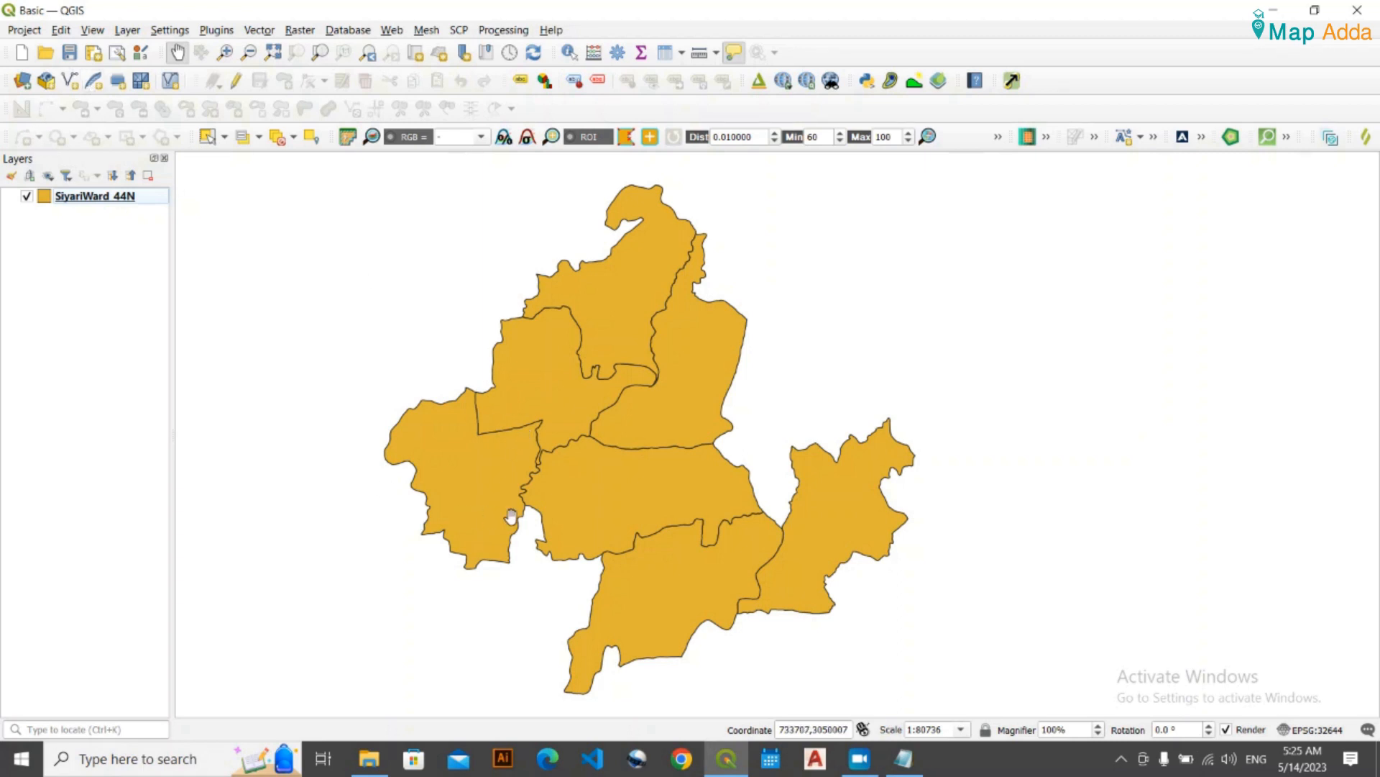
{"action": "scroll", "coordinate": [511, 516], "scroll_direction": "down", "scroll_amount": 1}
{"action": "scroll", "coordinate": [511, 516], "scroll_direction": "up", "scroll_amount": 1}
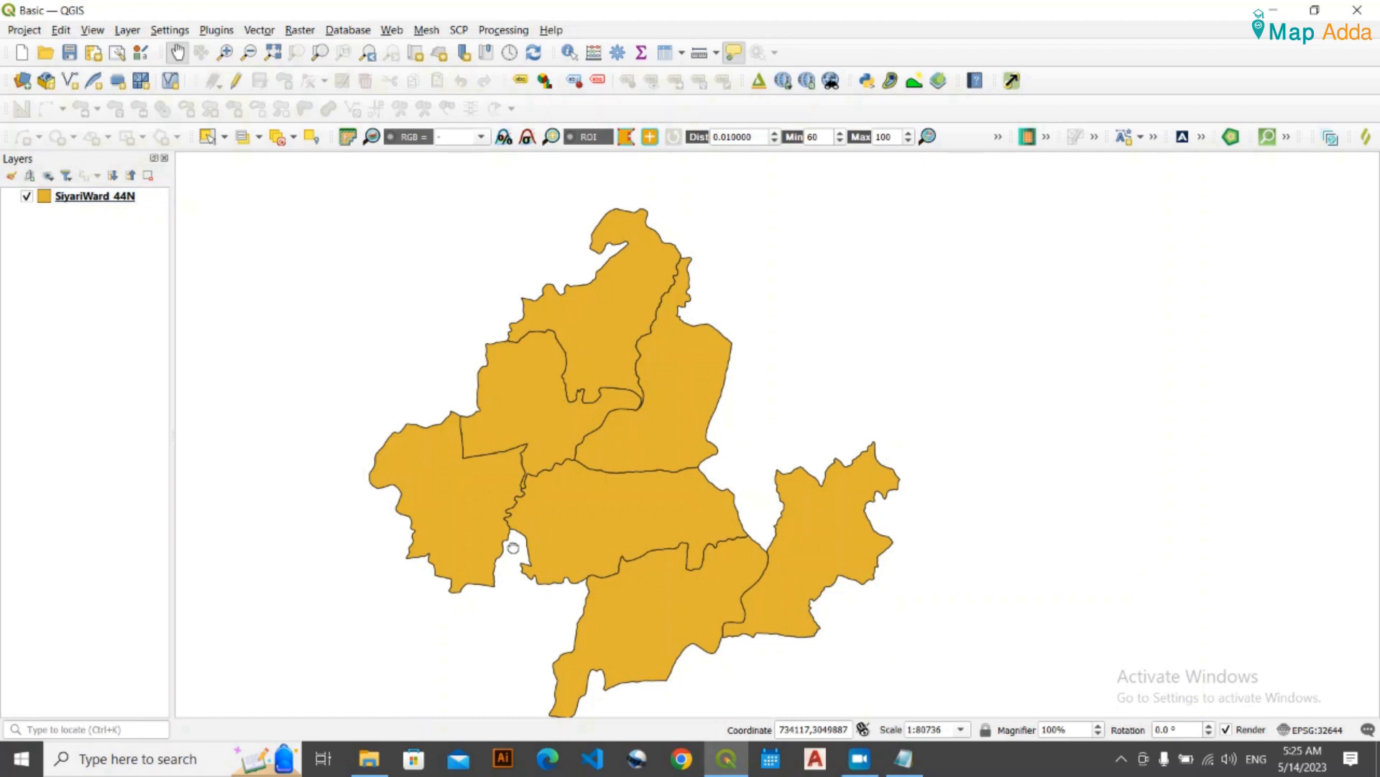
{"action": "left_click_drag", "start_coordinate": [511, 550], "coordinate": [522, 498]}
{"action": "left_click", "coordinate": [65, 394]}
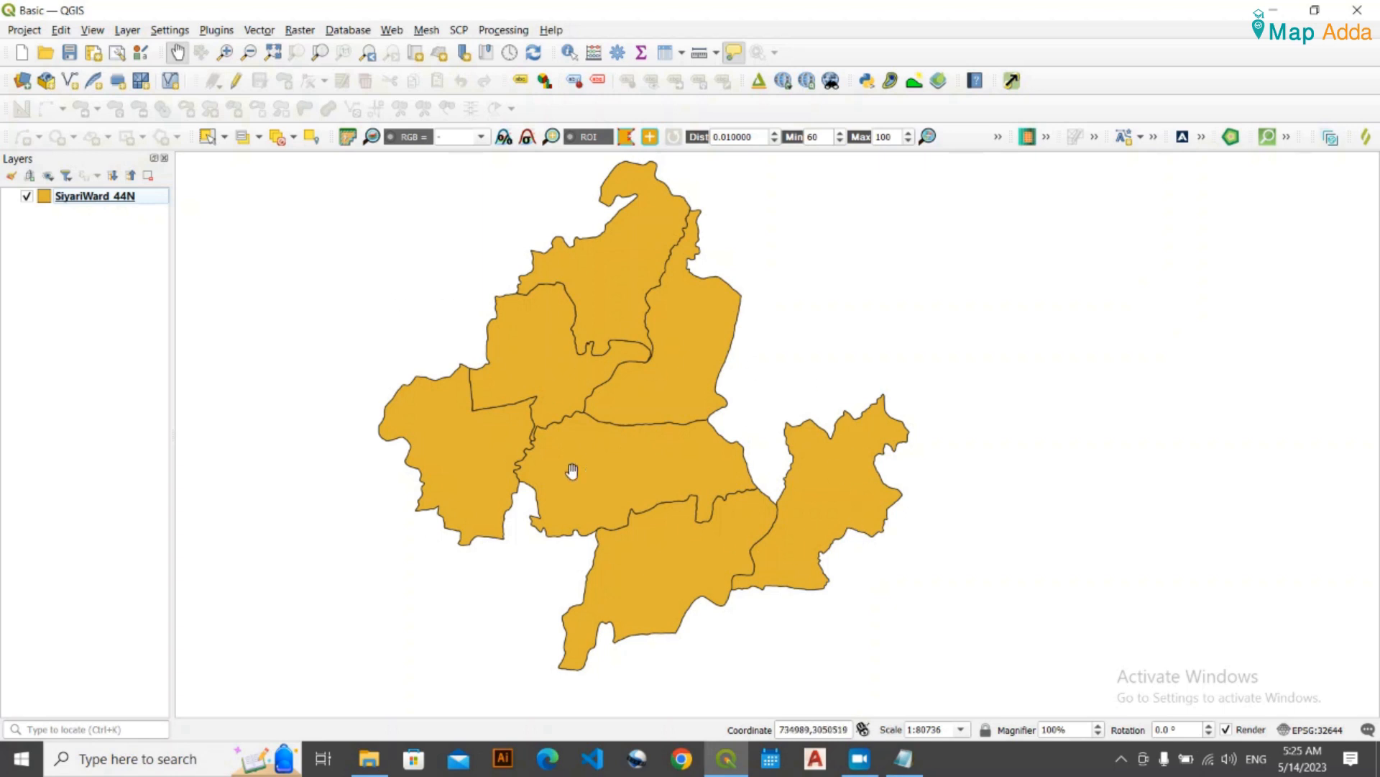
- Open the attribute table of SiyariWard_44N, examine its fields and ward records, and return to the map
{"action": "left_click", "coordinate": [111, 198]}
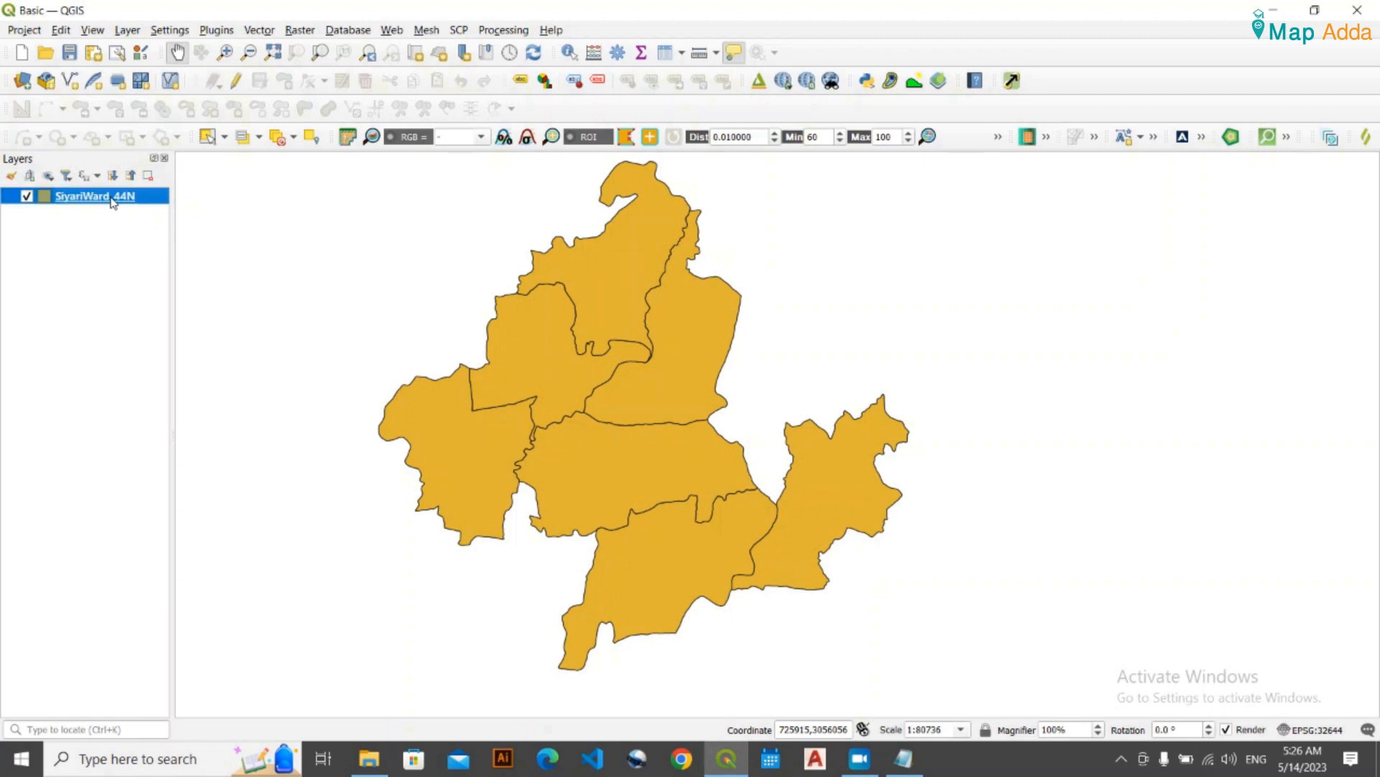
{"action": "right_click", "coordinate": [112, 201]}
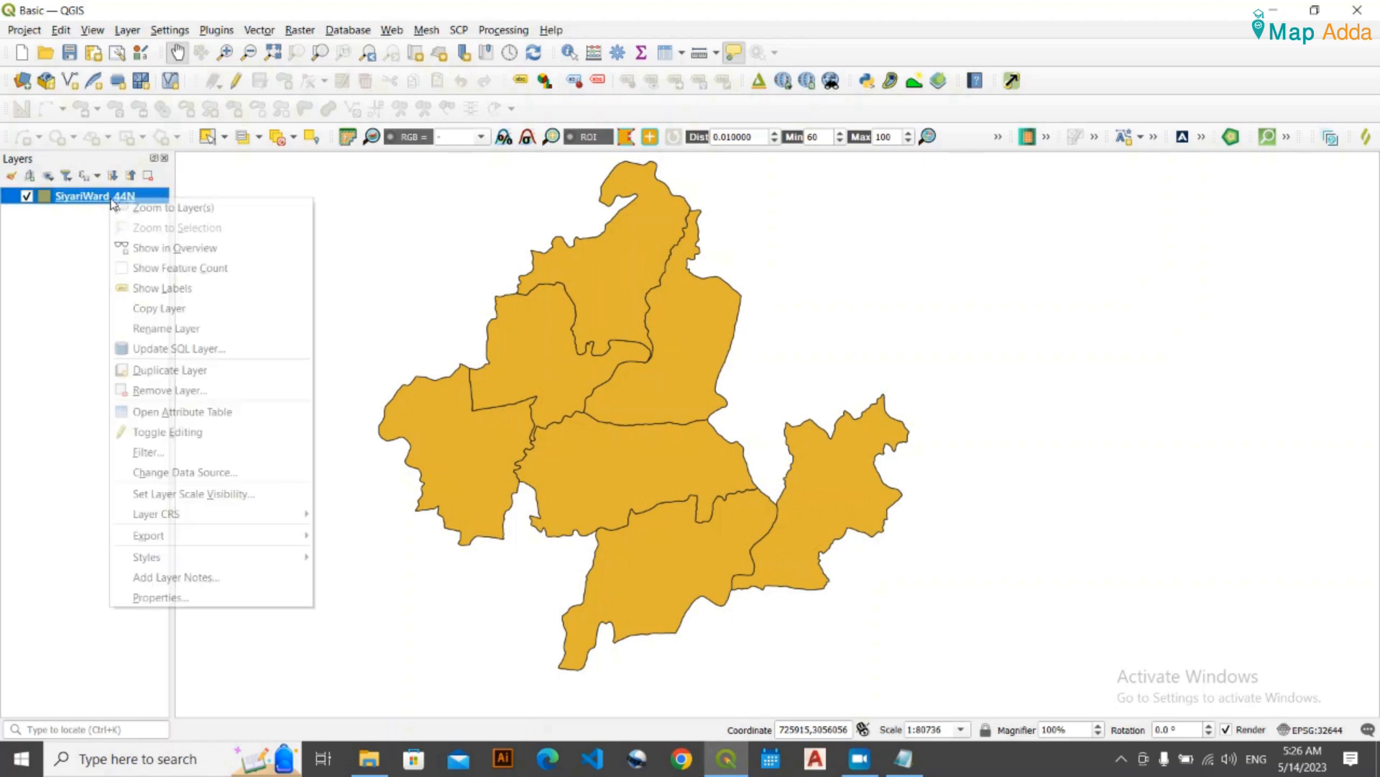
{"action": "left_click", "coordinate": [202, 415]}
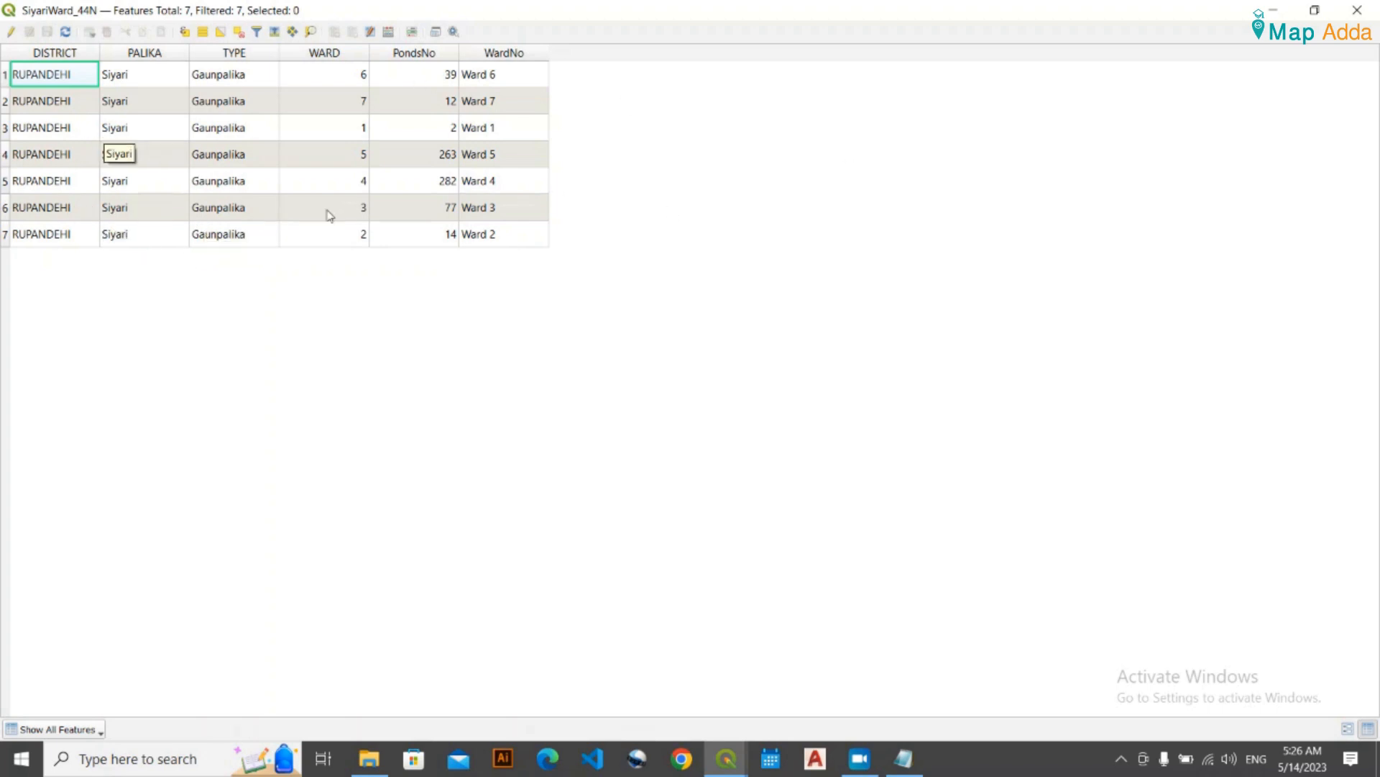
{"action": "left_click", "coordinate": [1356, 10]}
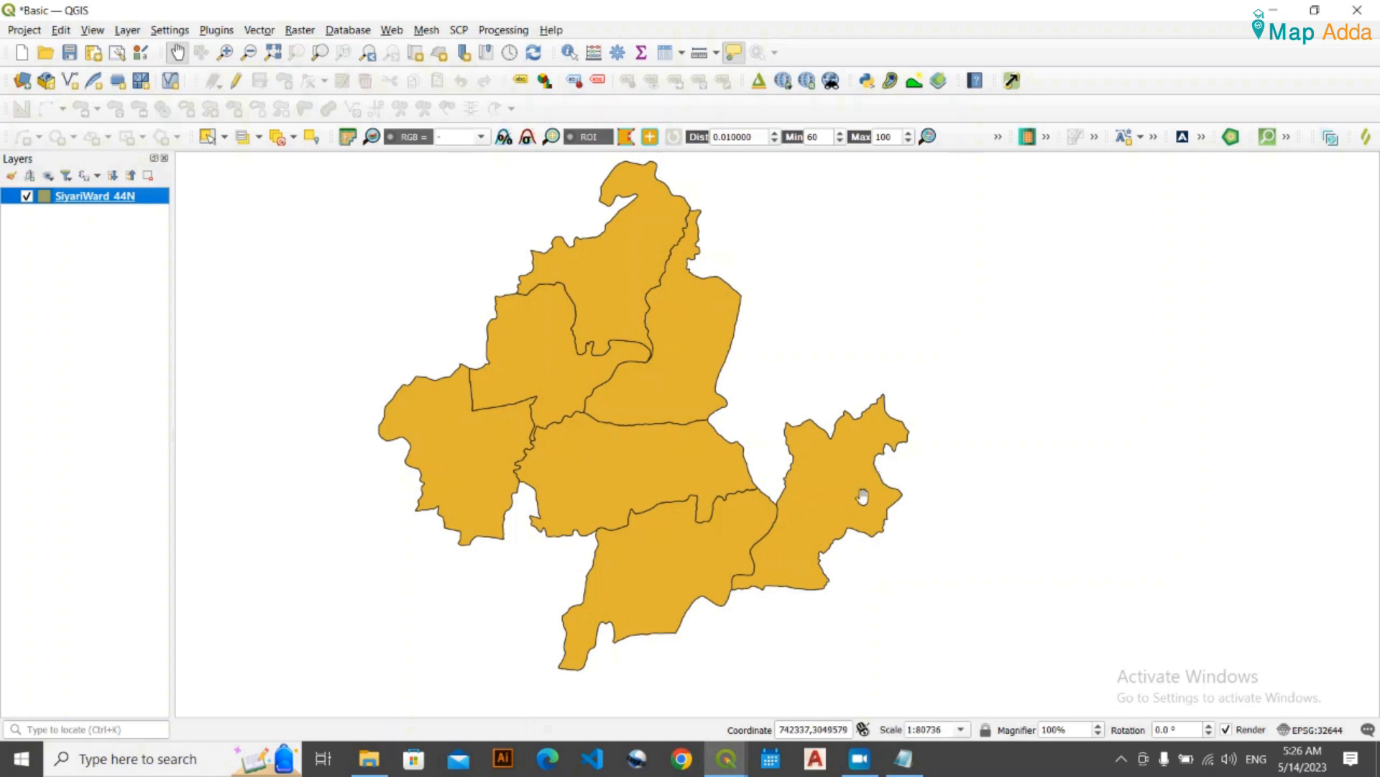
{"action": "mouse_move", "coordinate": [734, 755]}
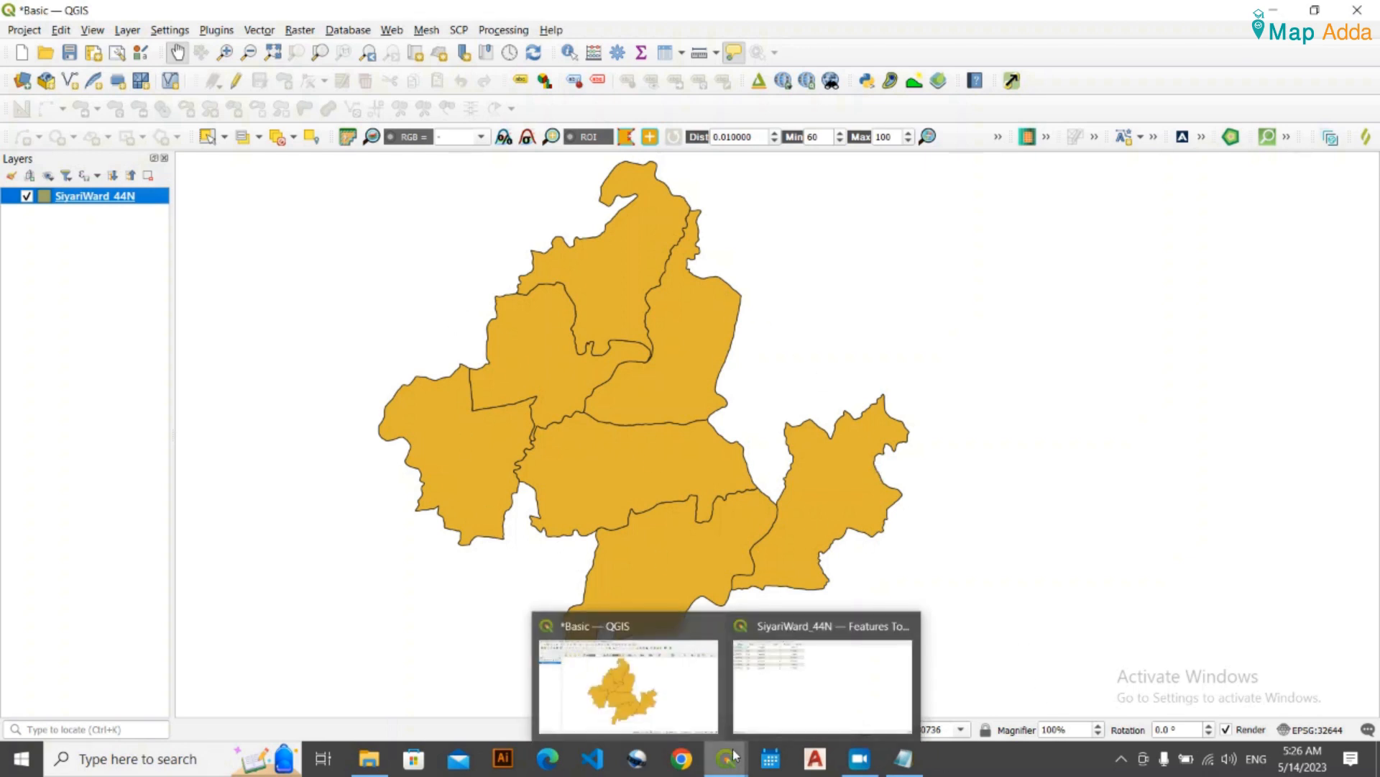
{"action": "left_click", "coordinate": [765, 654]}
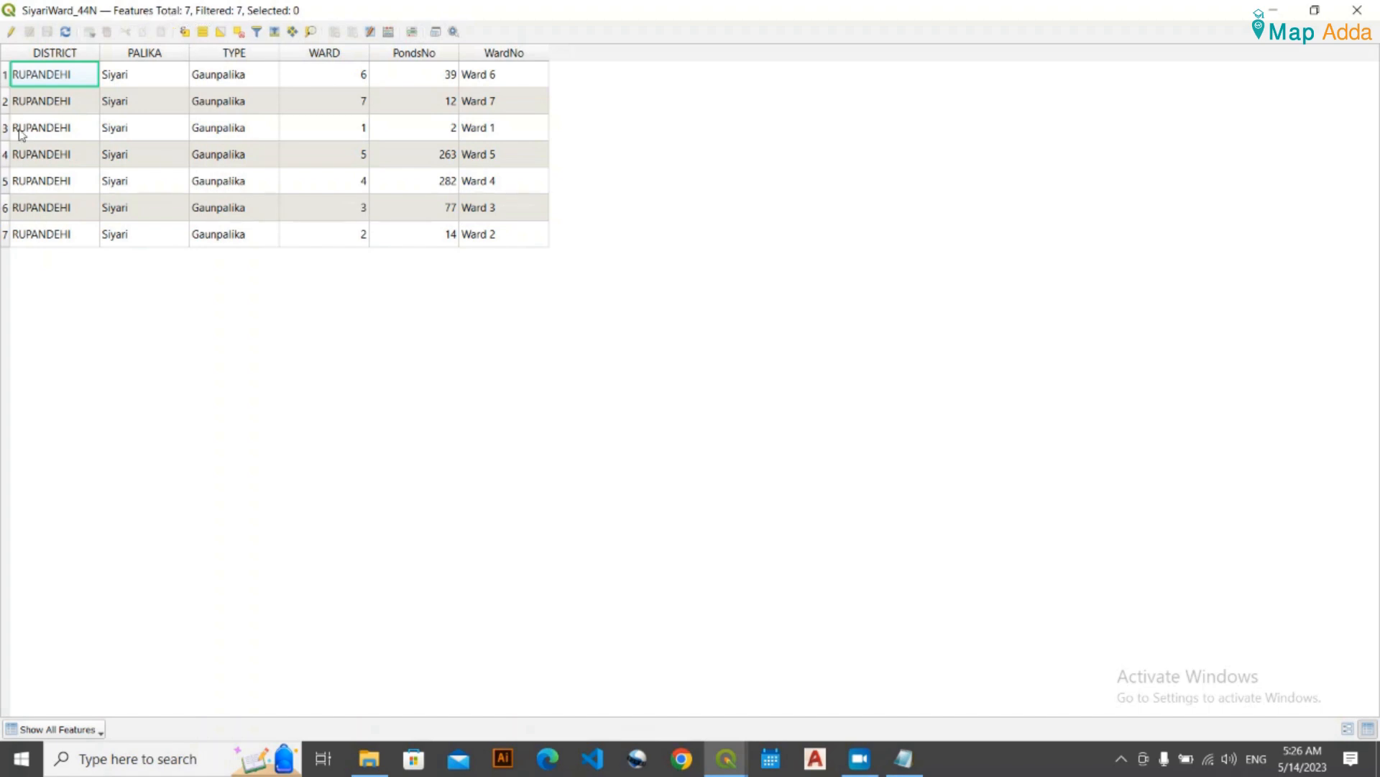
{"action": "left_click", "coordinate": [1258, 10]}
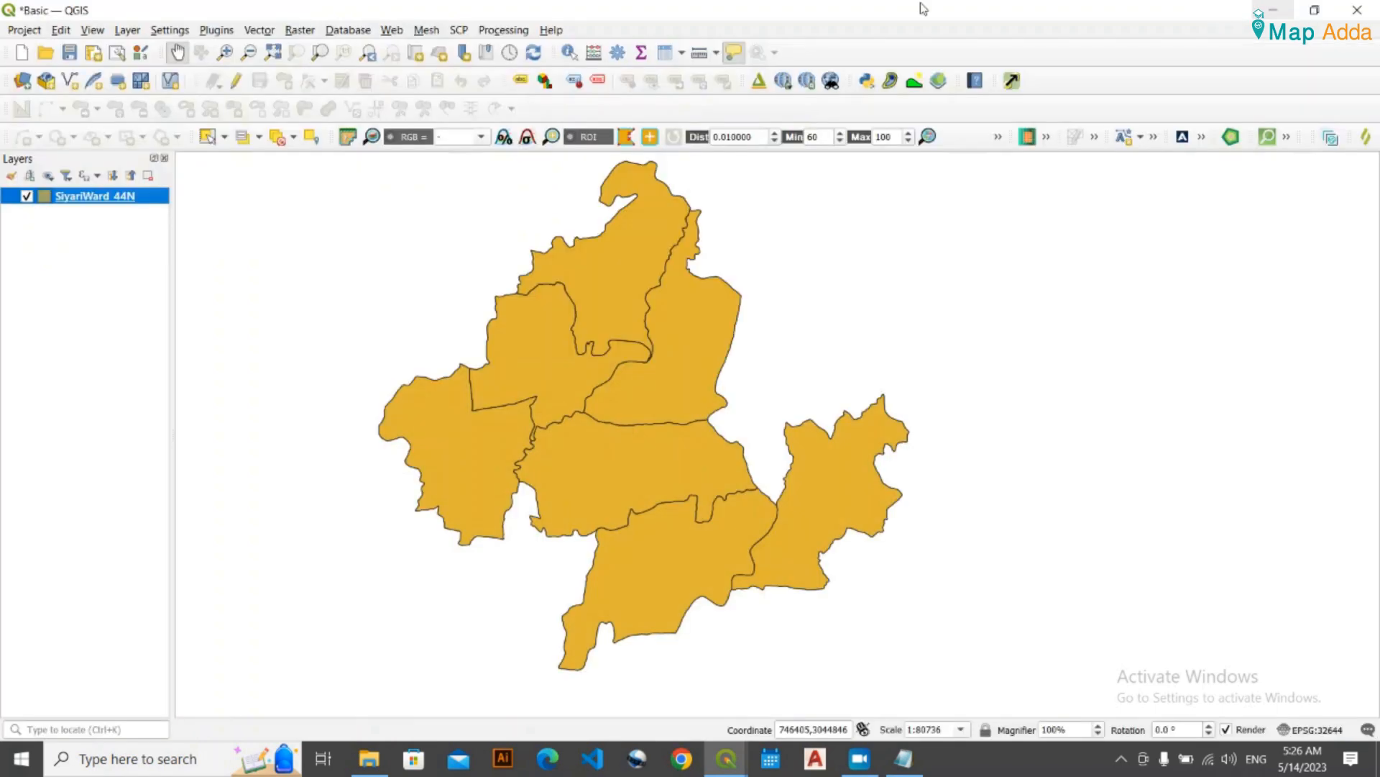
- Select the ward polygons one after another on the map, clear the selection and switch back to the Pan tool
{"action": "left_click", "coordinate": [598, 259]}
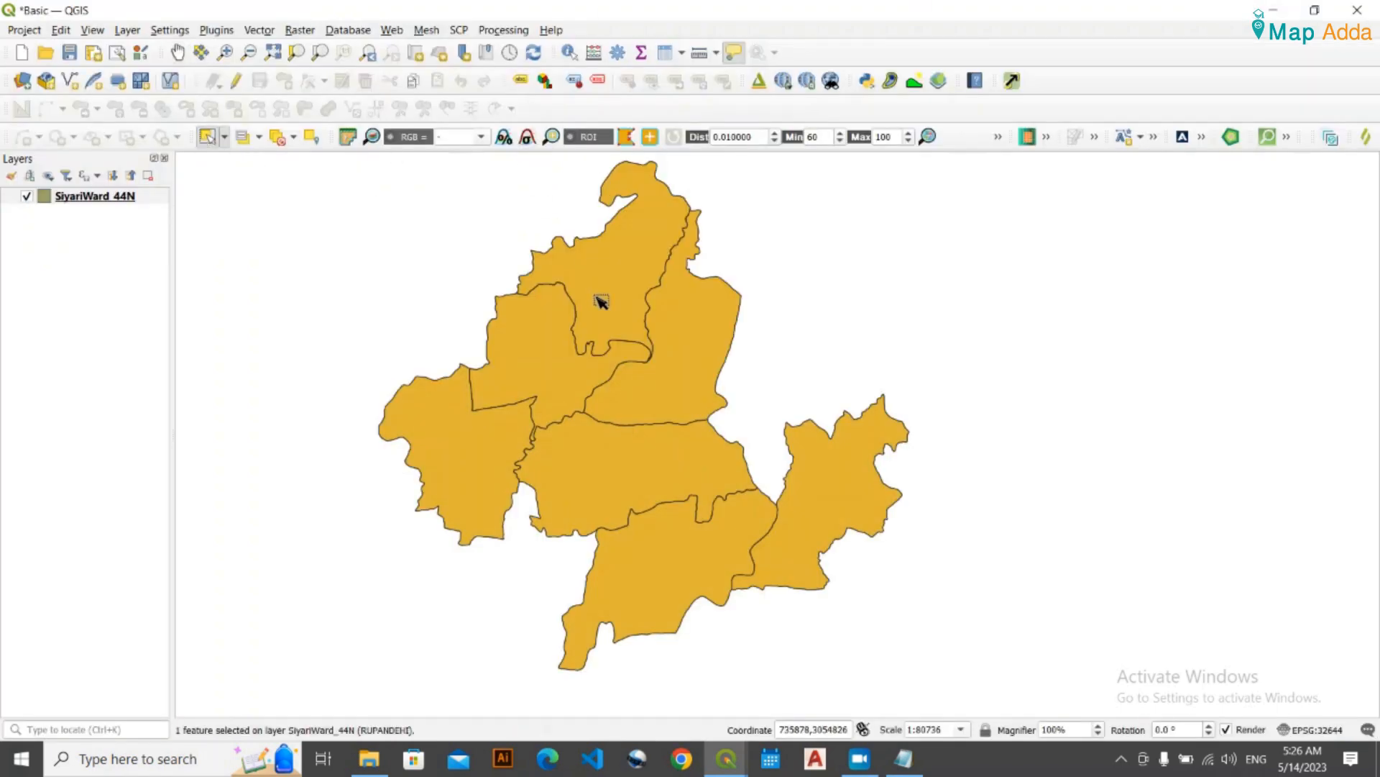
{"action": "left_click", "coordinate": [561, 321]}
{"action": "left_click", "coordinate": [464, 450]}
{"action": "left_click", "coordinate": [616, 484]}
{"action": "left_click", "coordinate": [665, 392]}
{"action": "left_click", "coordinate": [684, 541]}
{"action": "left_click", "coordinate": [799, 523]}
{"action": "left_click", "coordinate": [277, 299]}
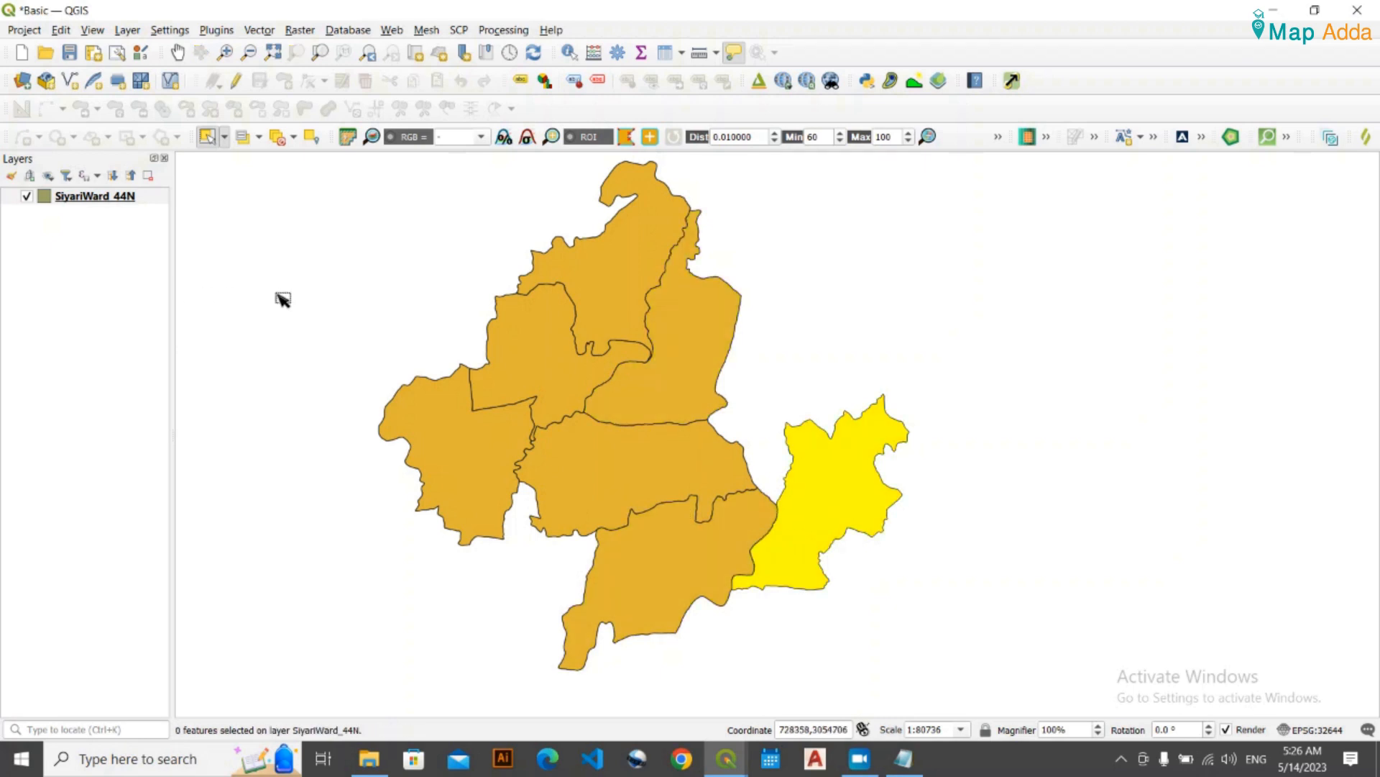
{"action": "left_click", "coordinate": [179, 54]}
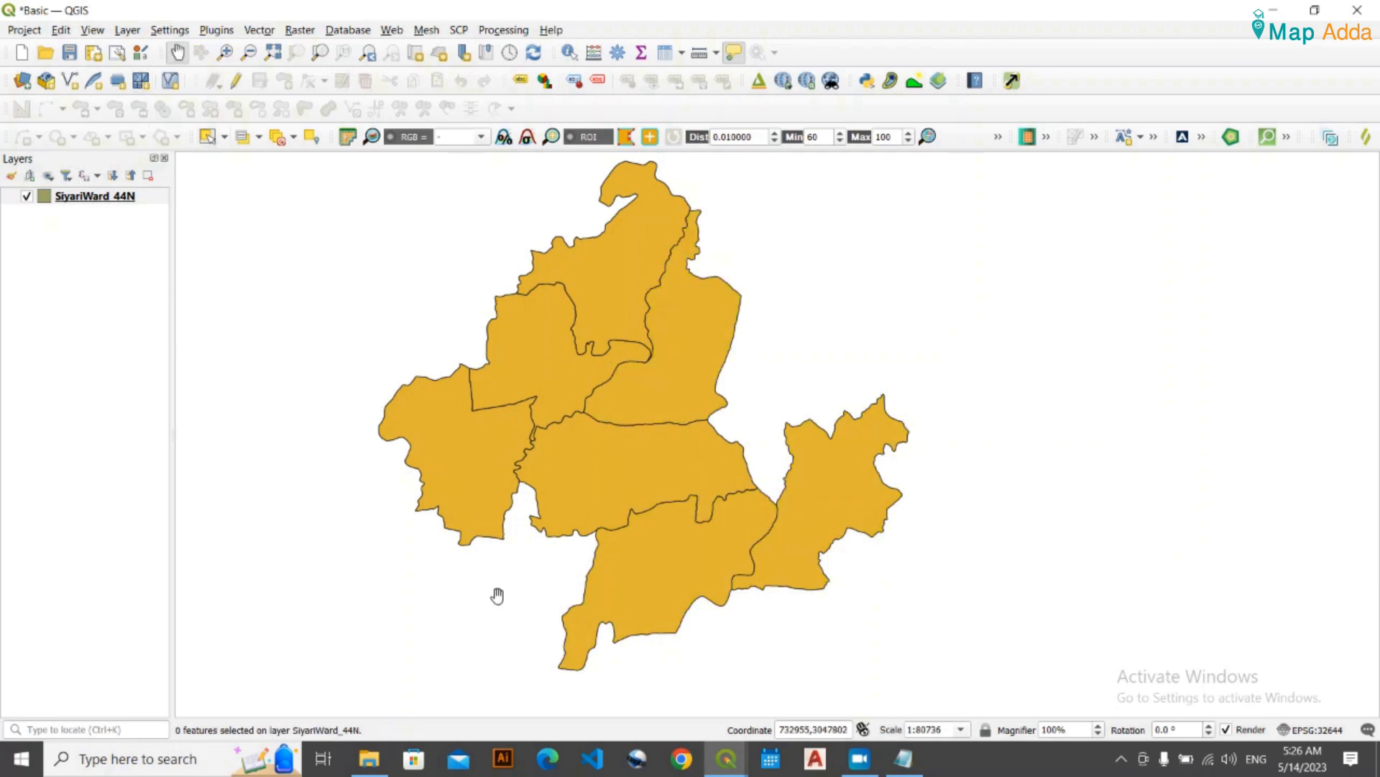
- Select the Ward 7 record in the SiyariWard_44N attribute table, checking its polygon on the map before returning to the table
{"action": "mouse_move", "coordinate": [730, 762]}
{"action": "left_click", "coordinate": [794, 690]}
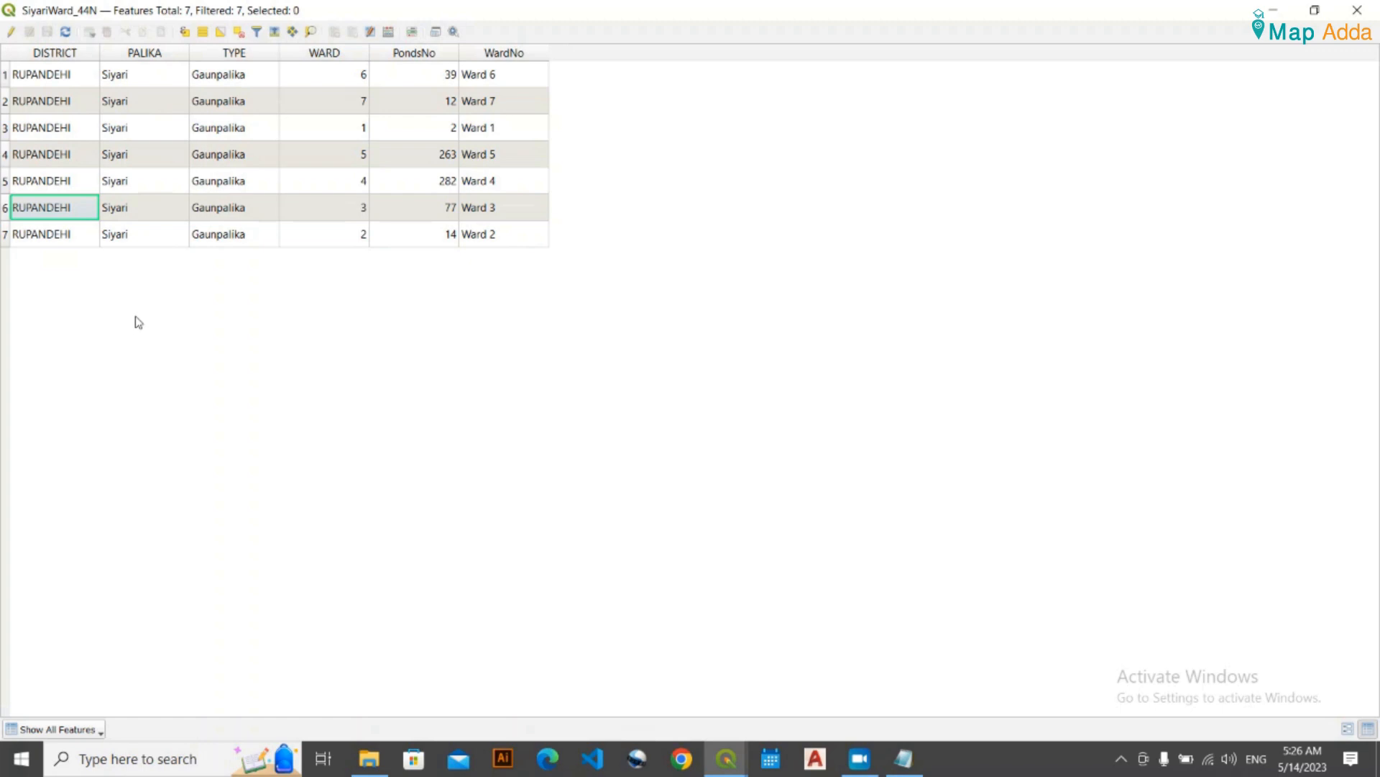
{"action": "left_click", "coordinate": [5, 108]}
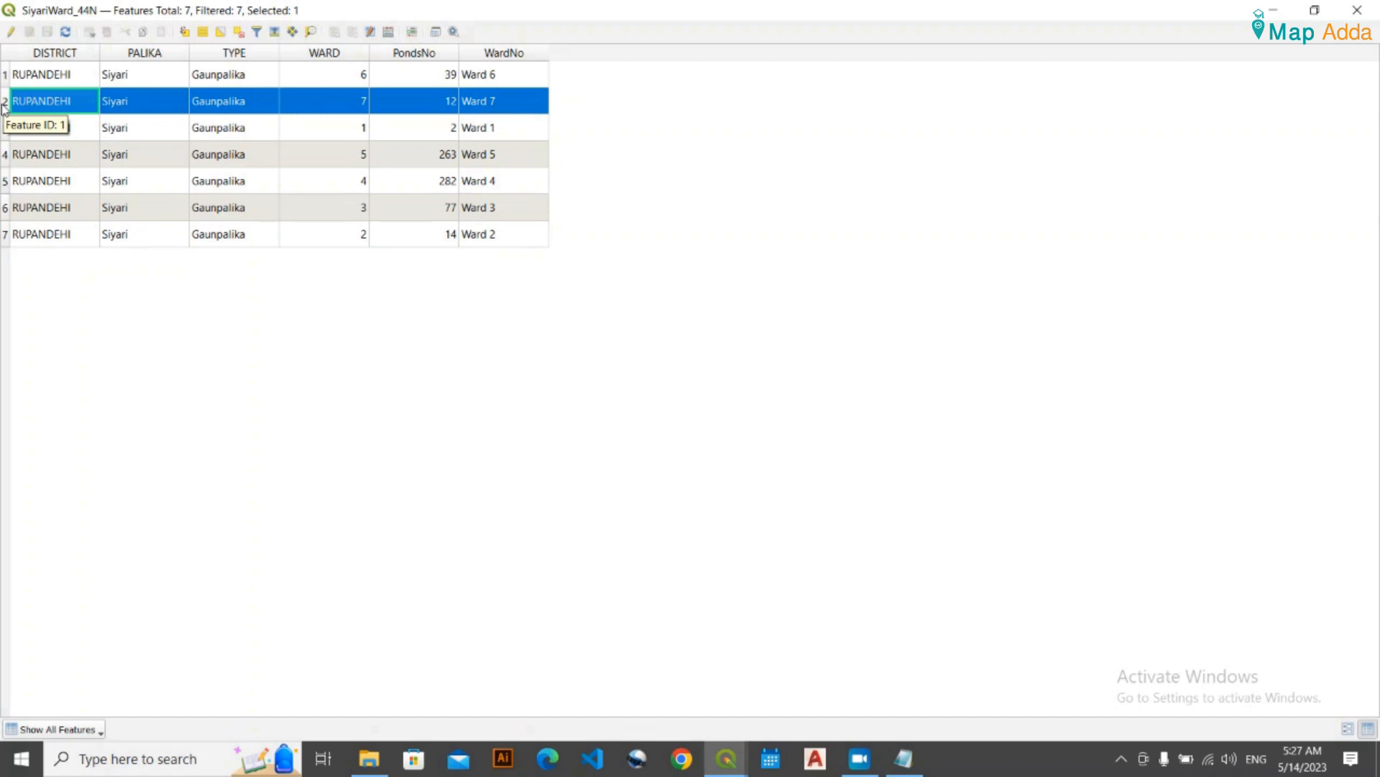
{"action": "left_click", "coordinate": [1272, 9]}
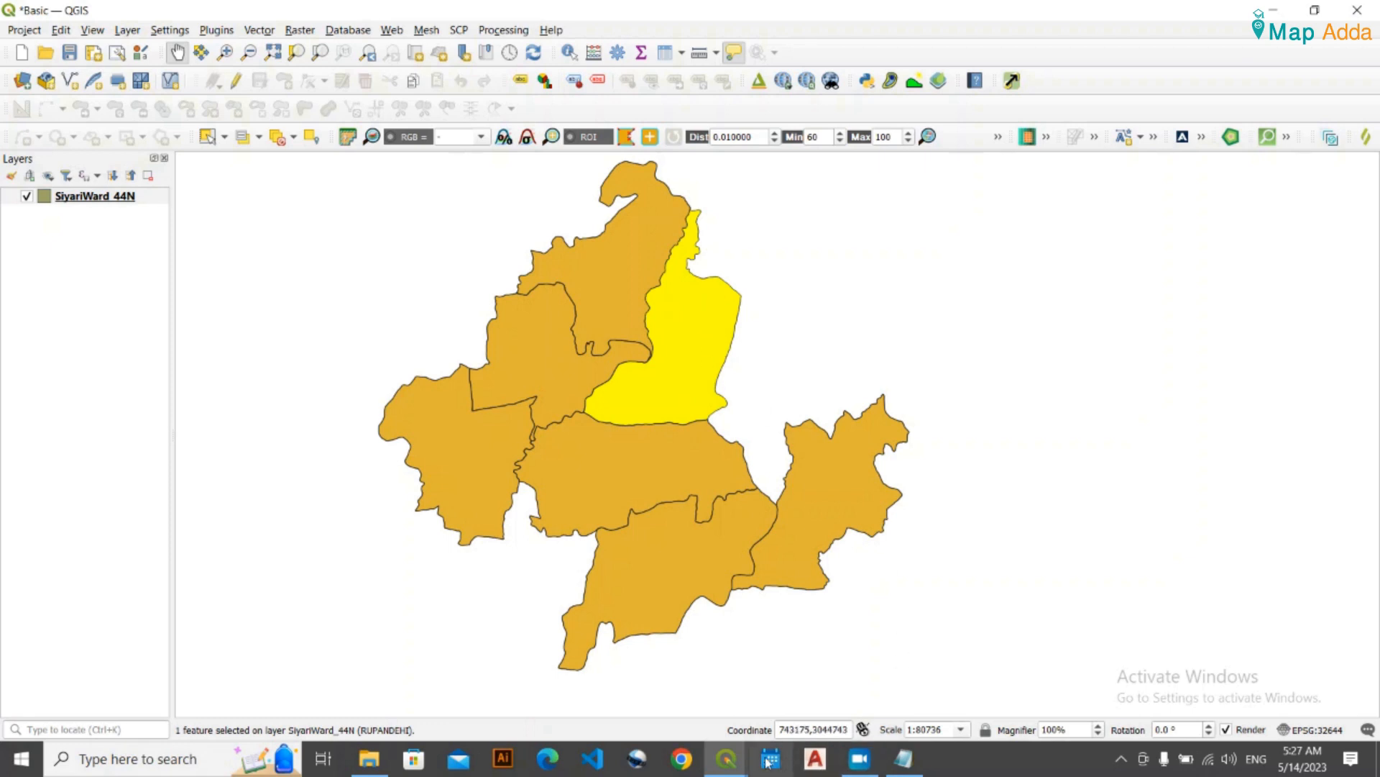
{"action": "mouse_move", "coordinate": [728, 770]}
{"action": "left_click", "coordinate": [818, 669]}
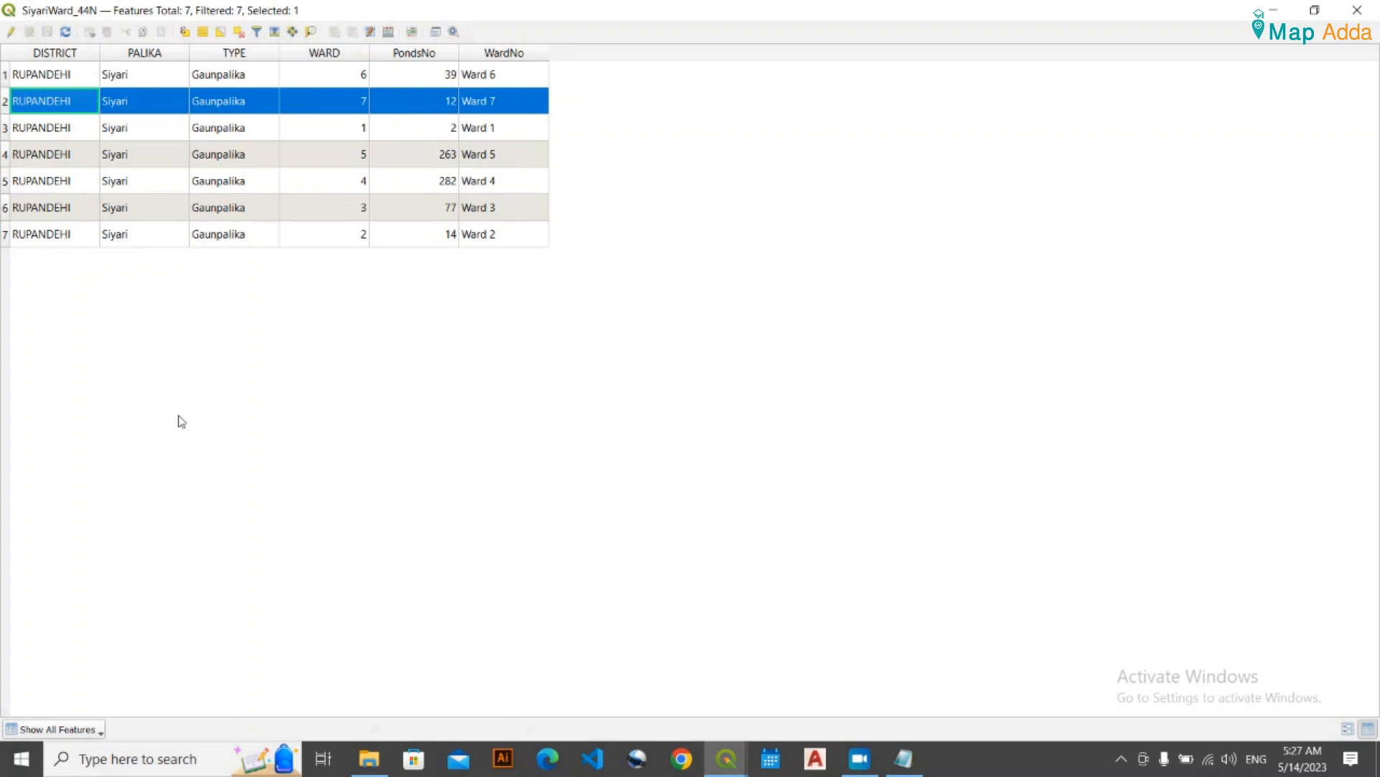
- Check the Ward 7 polygon on the map, clear the selection in the SiyariWard_44N attribute table and close the table
{"action": "left_click", "coordinate": [1273, 10]}
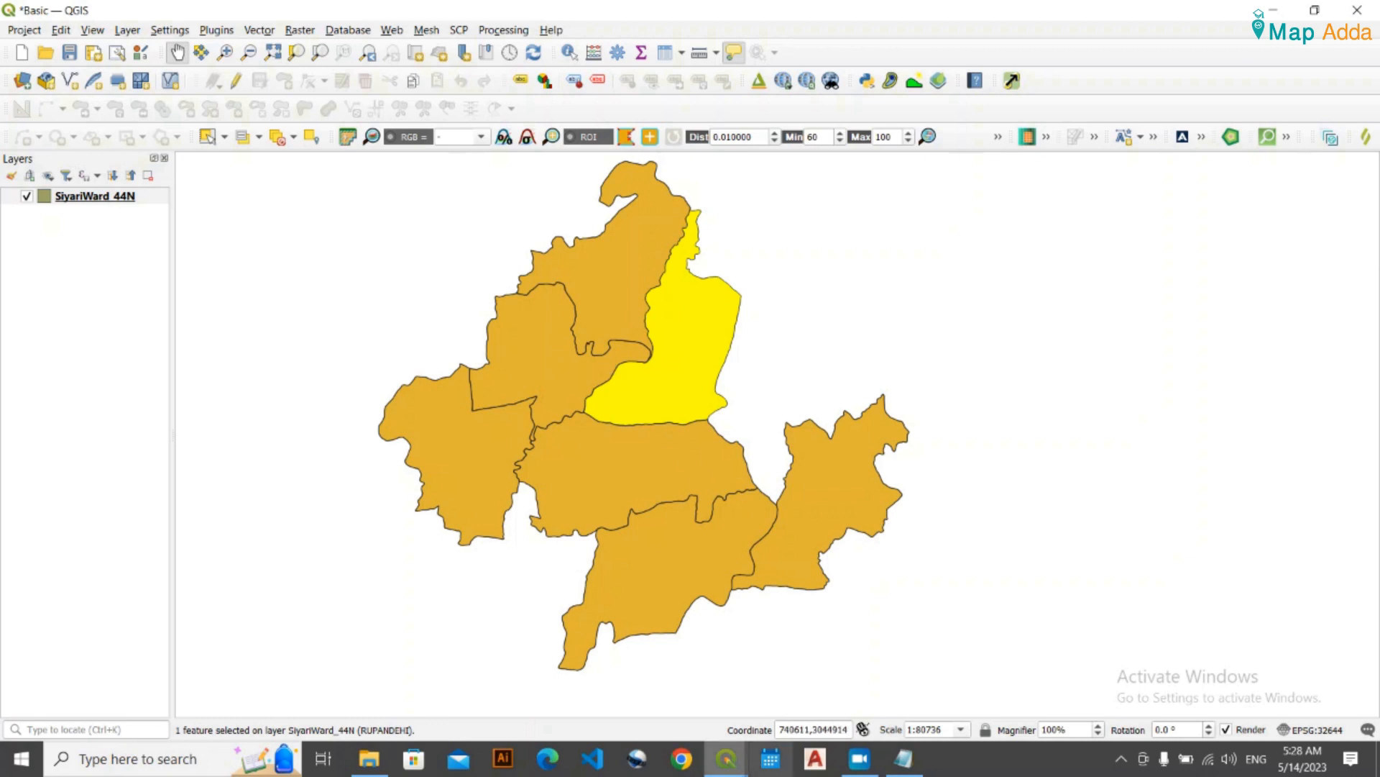
{"action": "mouse_move", "coordinate": [740, 769]}
{"action": "left_click", "coordinate": [789, 709]}
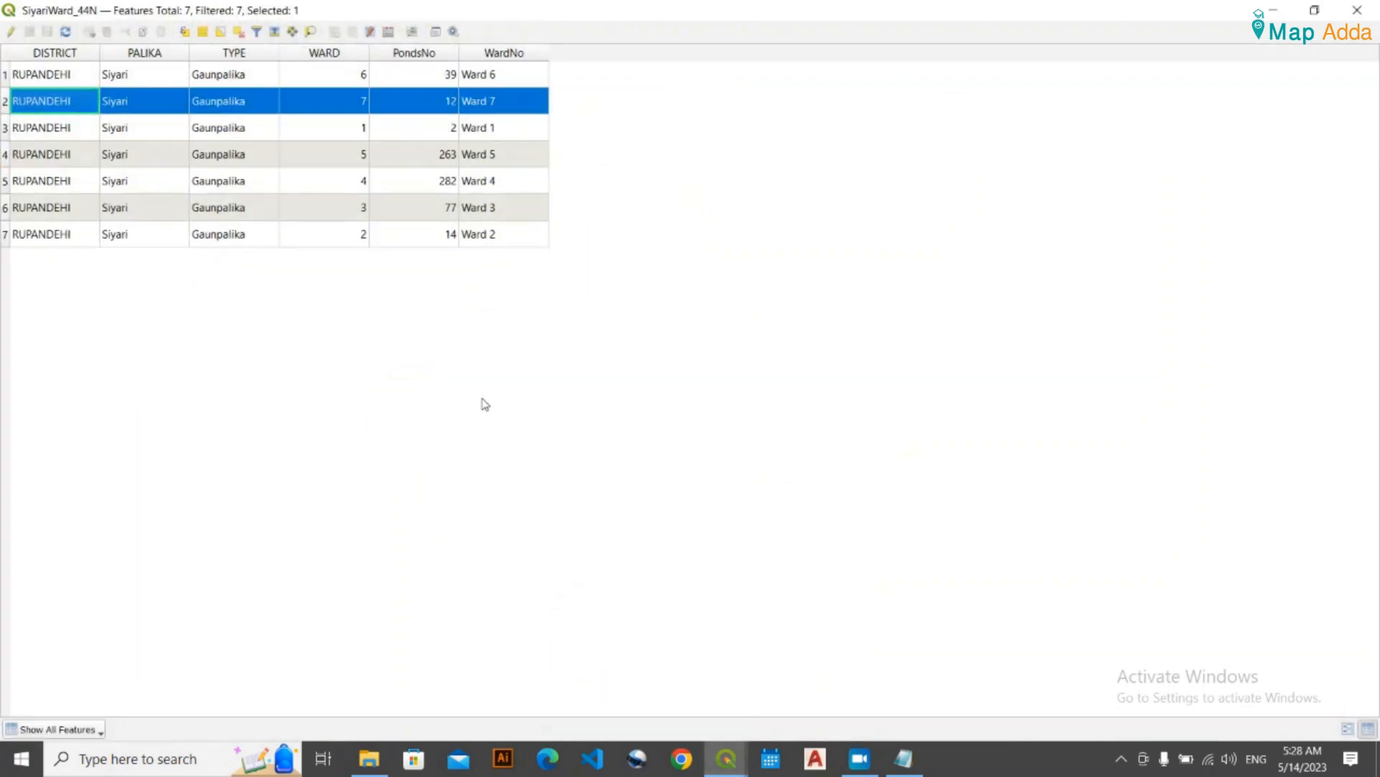
{"action": "left_click", "coordinate": [240, 32]}
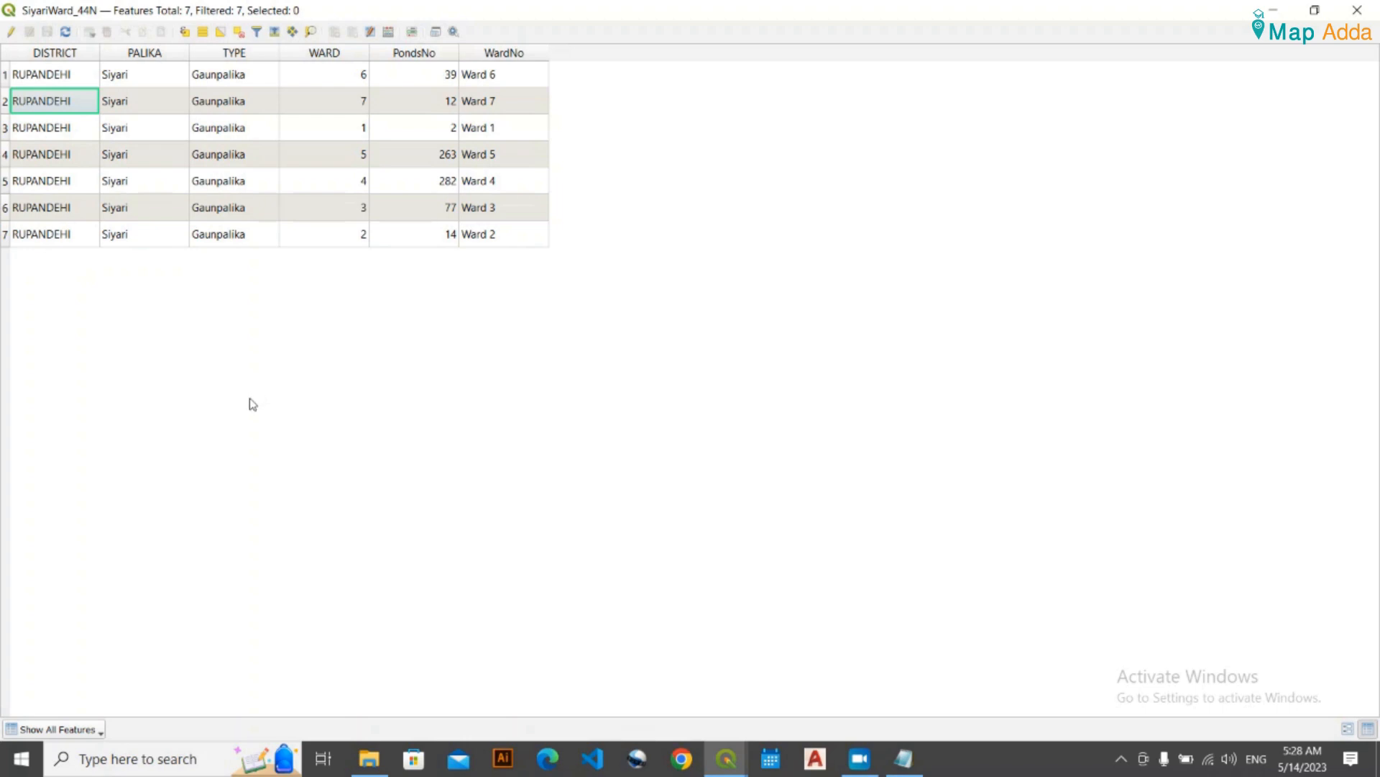
{"action": "left_click", "coordinate": [1357, 10]}
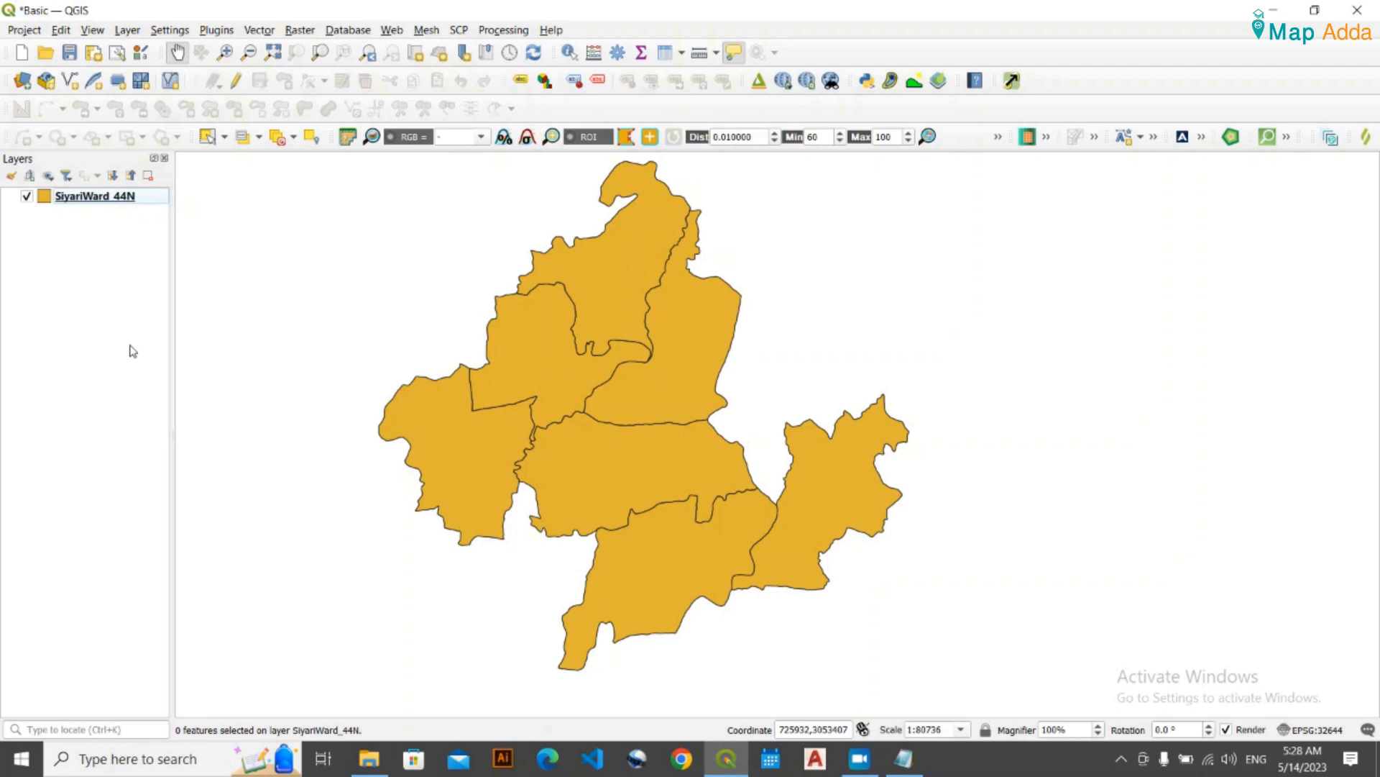
- Hide the Layers panel and show it again
{"action": "left_click", "coordinate": [165, 159]}
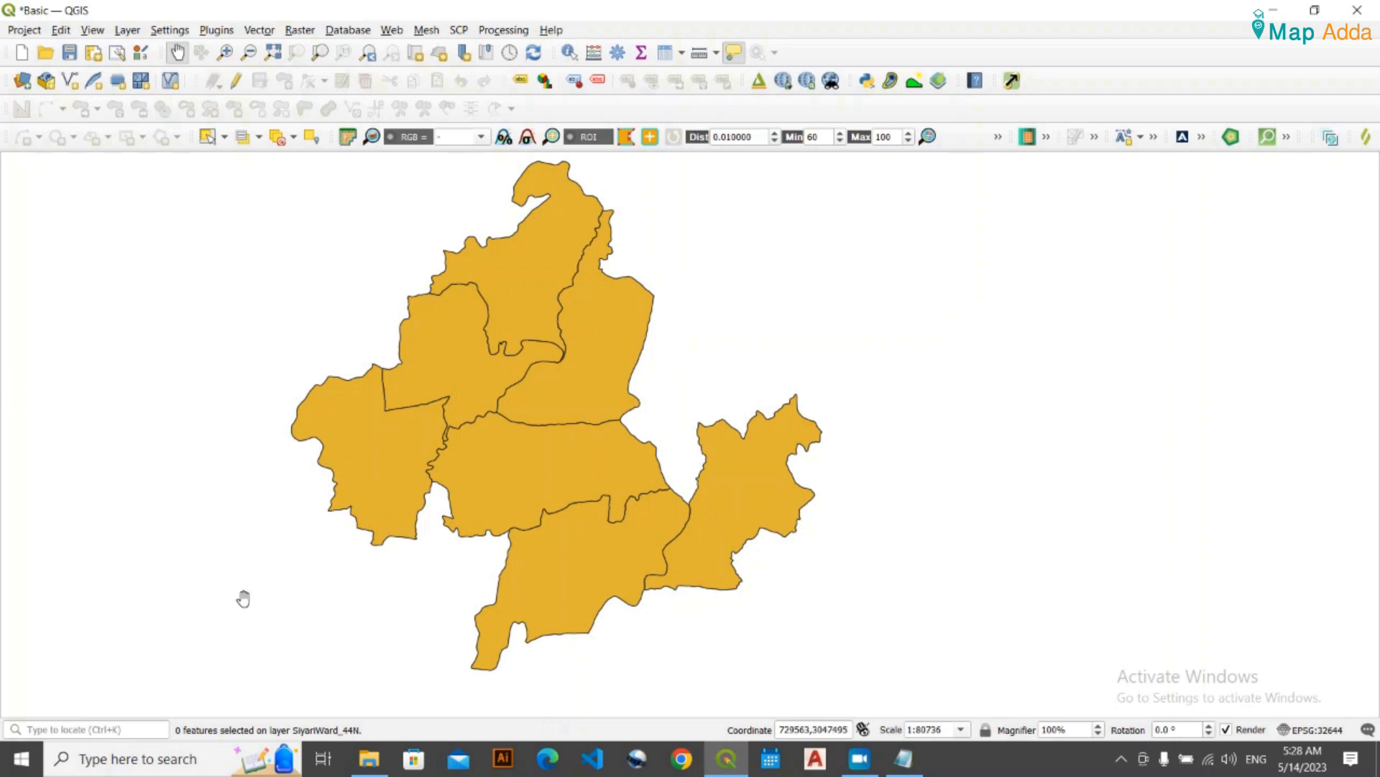
{"action": "right_click", "coordinate": [1199, 69]}
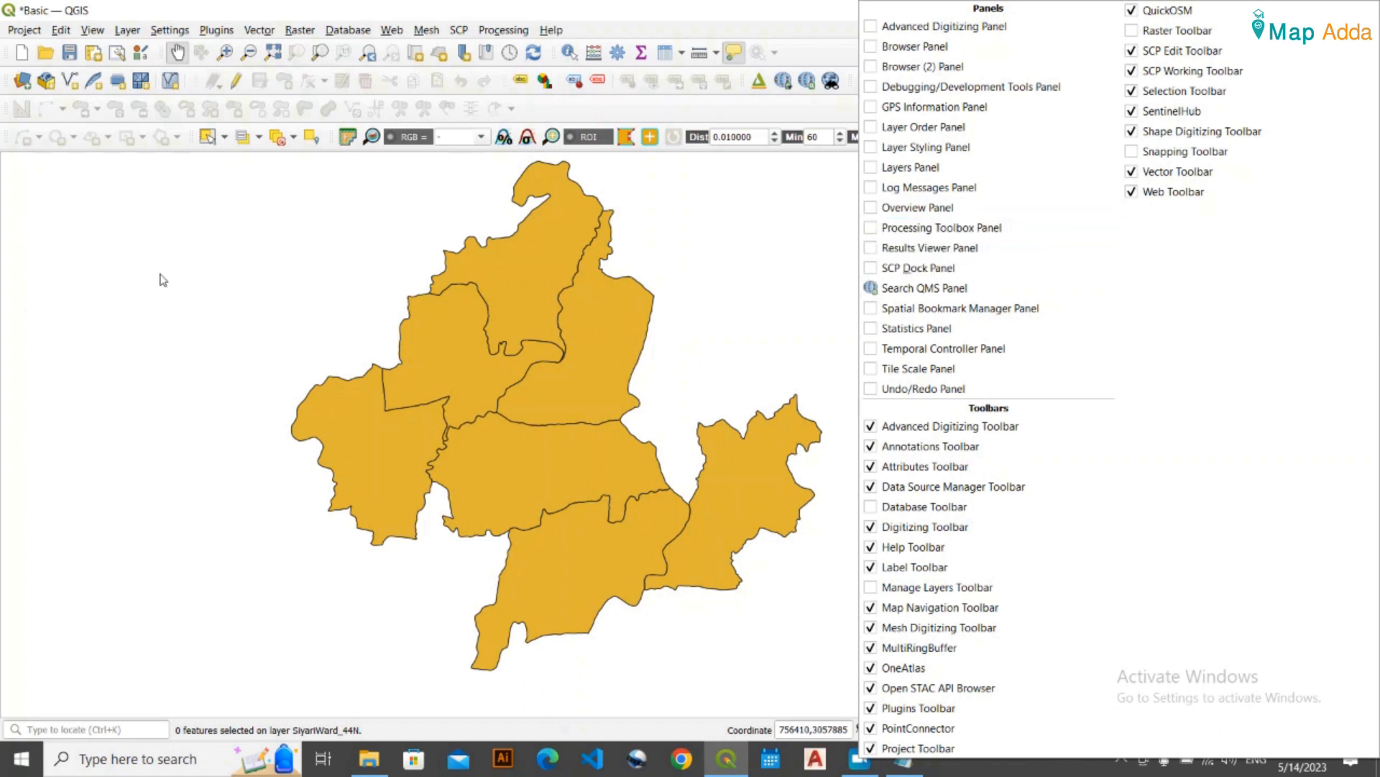
{"action": "left_click", "coordinate": [870, 169]}
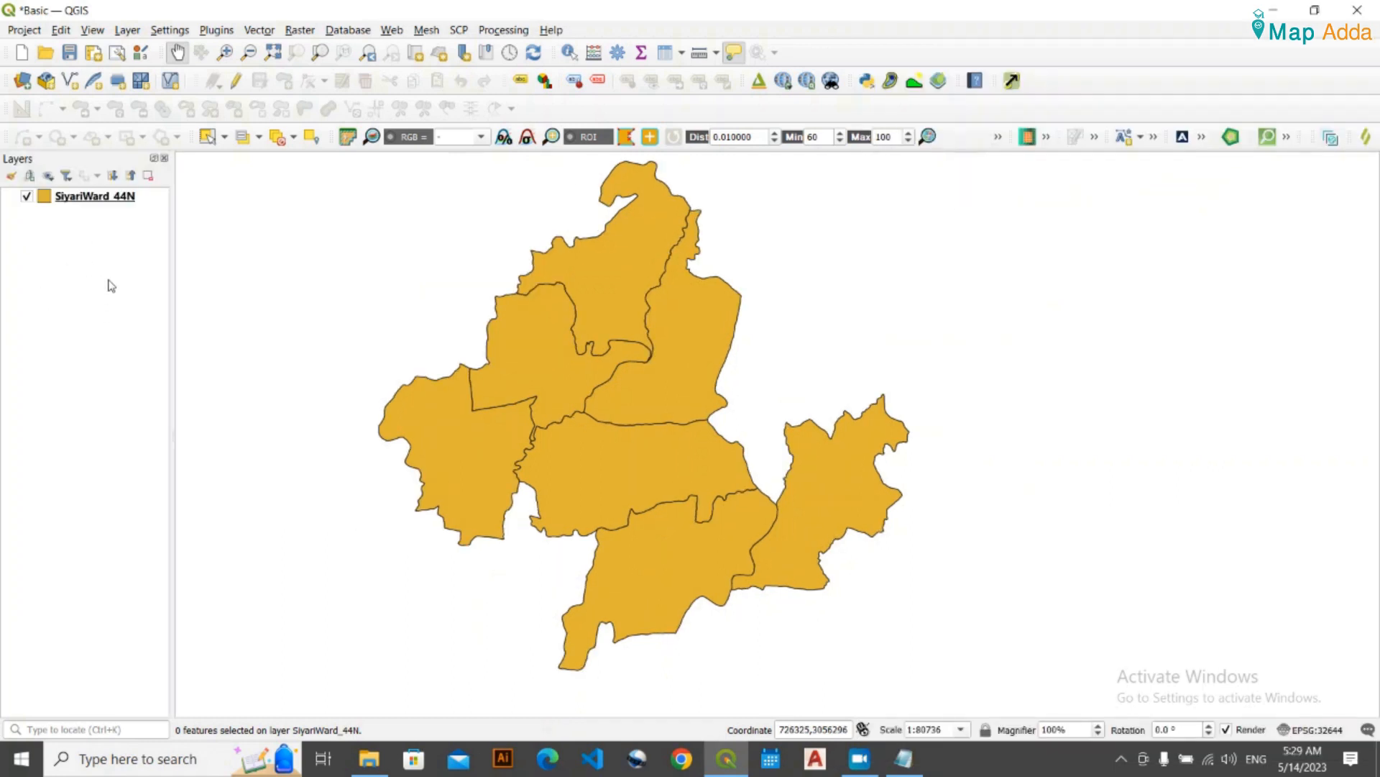
- Show the Processing Toolbox panel, close it again and look over the list of available panels and toolbars
{"action": "right_click", "coordinate": [1230, 55]}
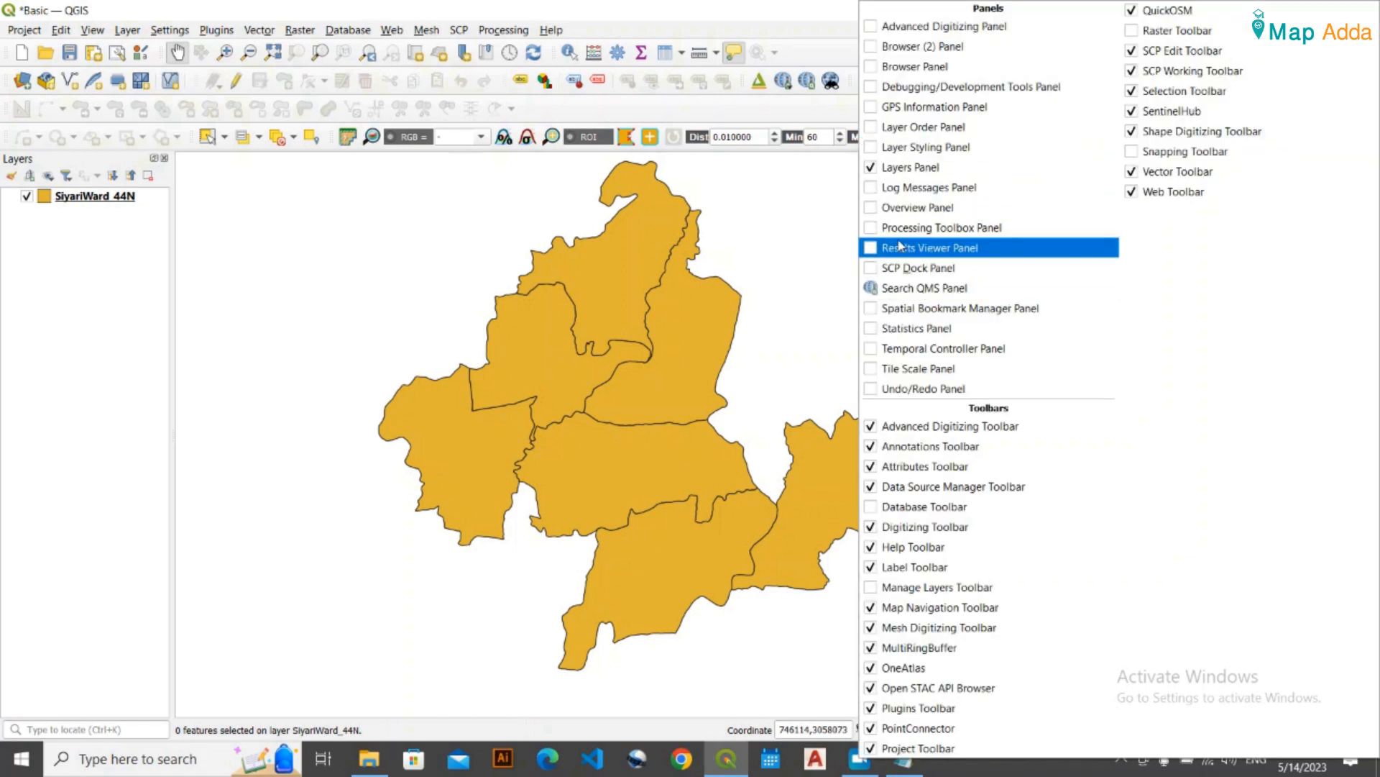
{"action": "left_click", "coordinate": [874, 232]}
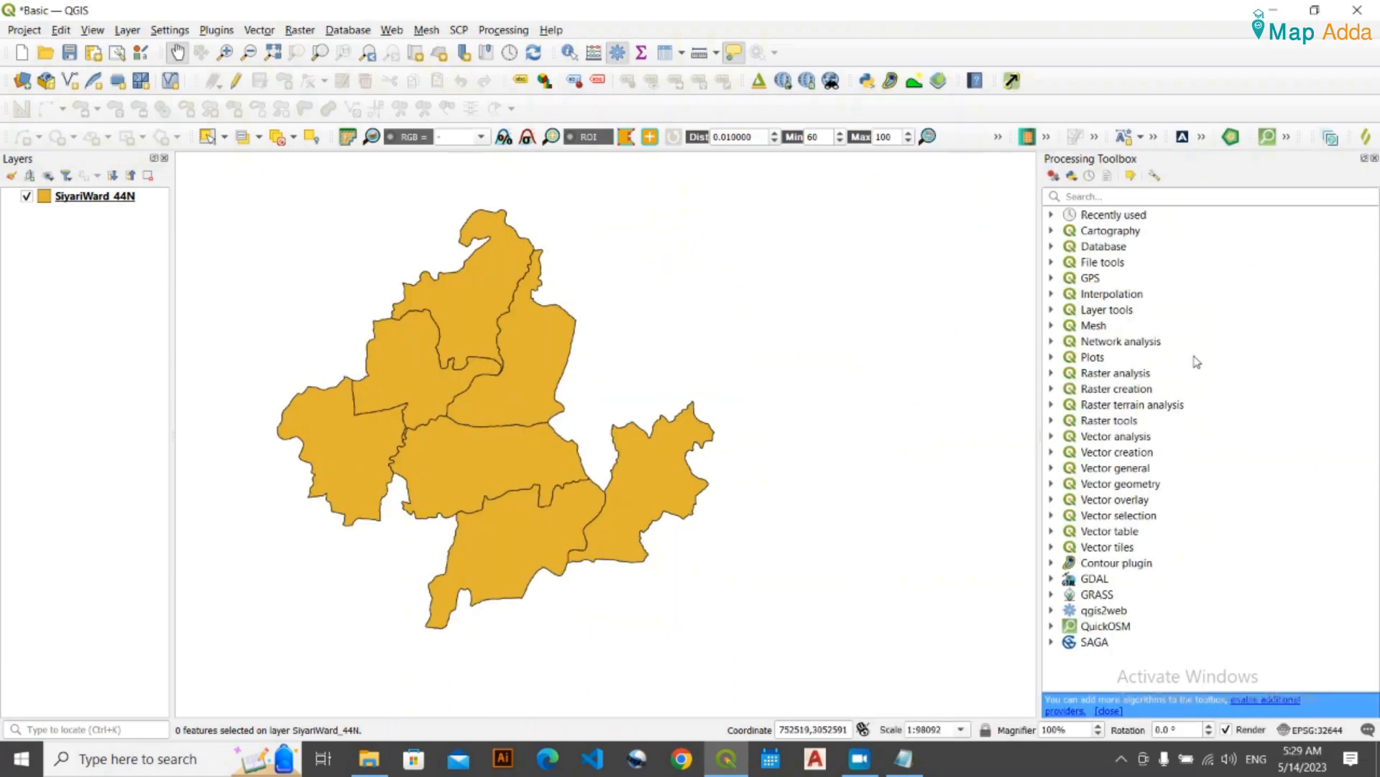
{"action": "left_click", "coordinate": [1374, 158]}
{"action": "right_click", "coordinate": [1254, 77]}
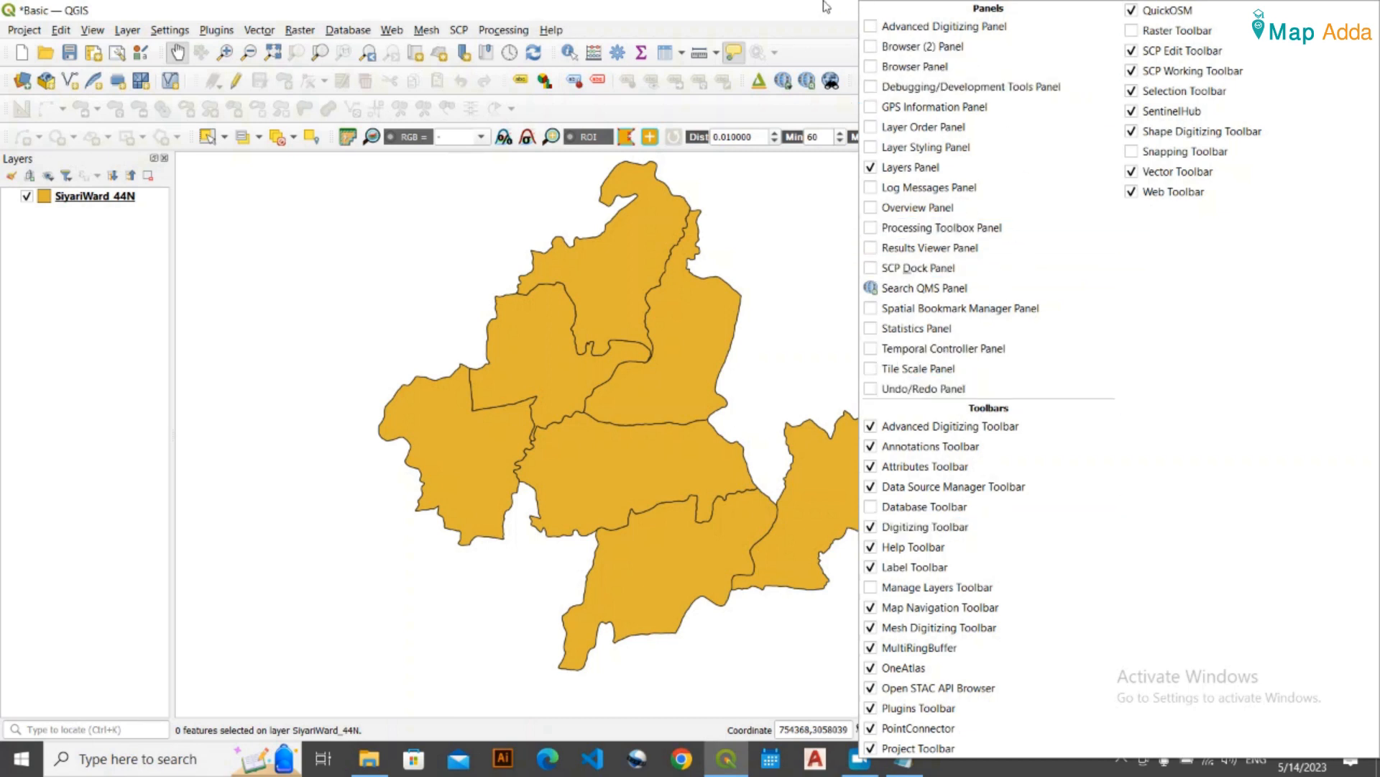
{"action": "left_click", "coordinate": [830, 54]}
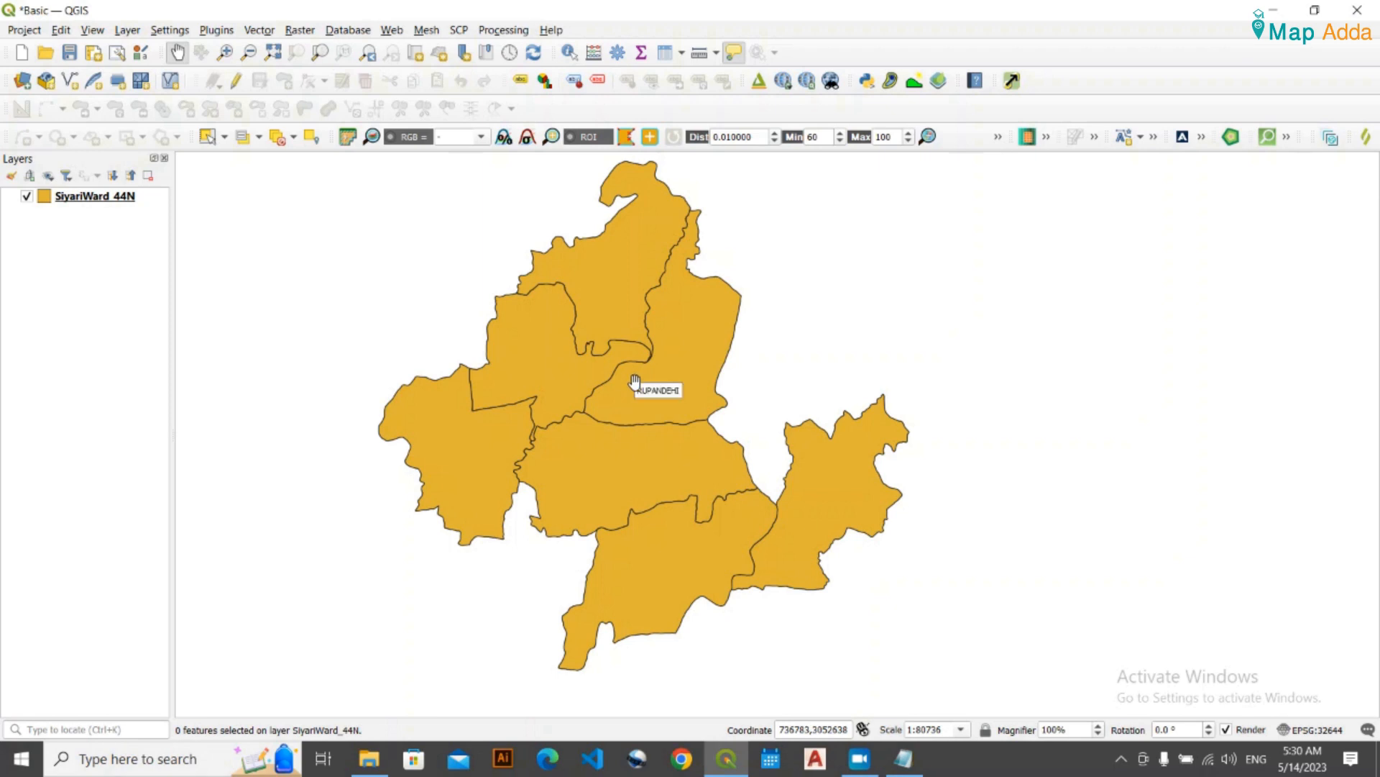
{"action": "left_click", "coordinate": [117, 300]}
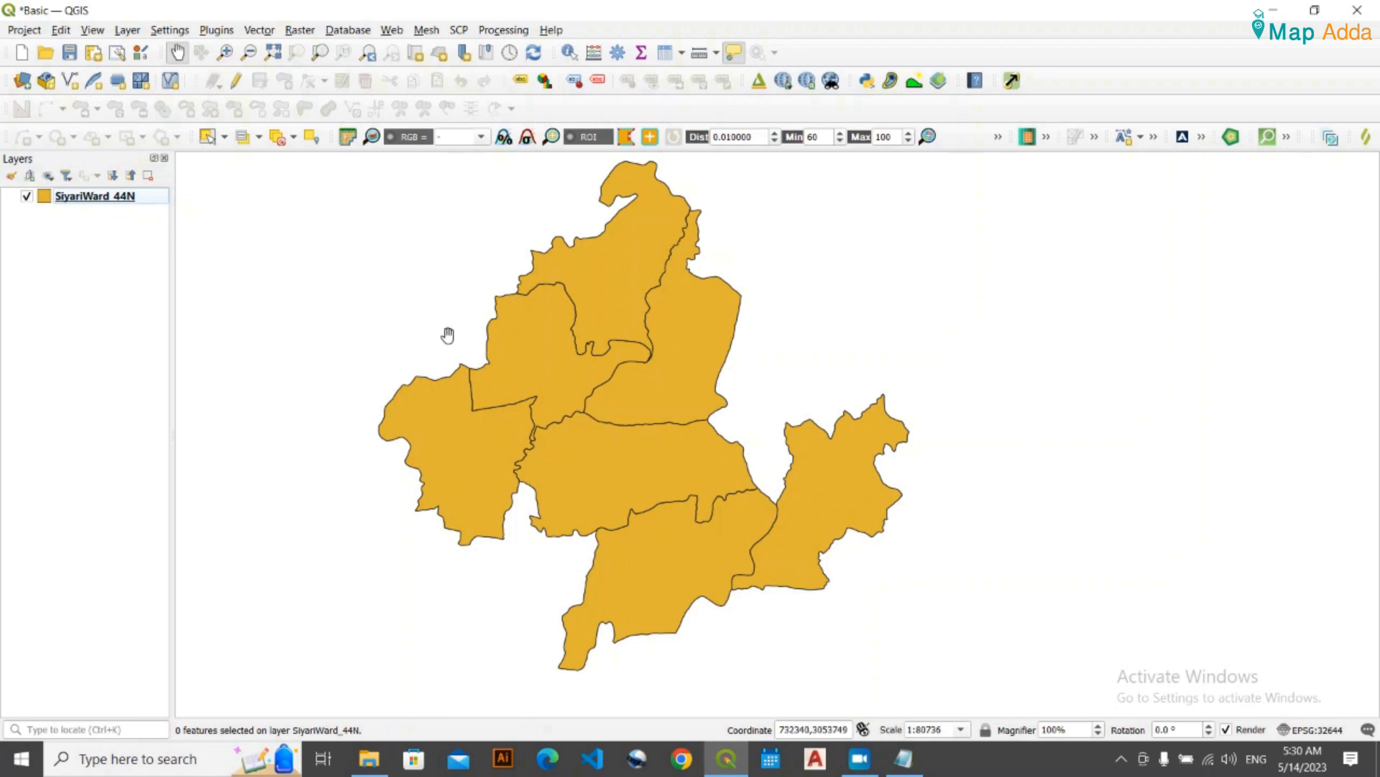
{"action": "left_click_drag", "start_coordinate": [605, 379], "coordinate": [608, 399]}
{"action": "left_click", "coordinate": [94, 349]}
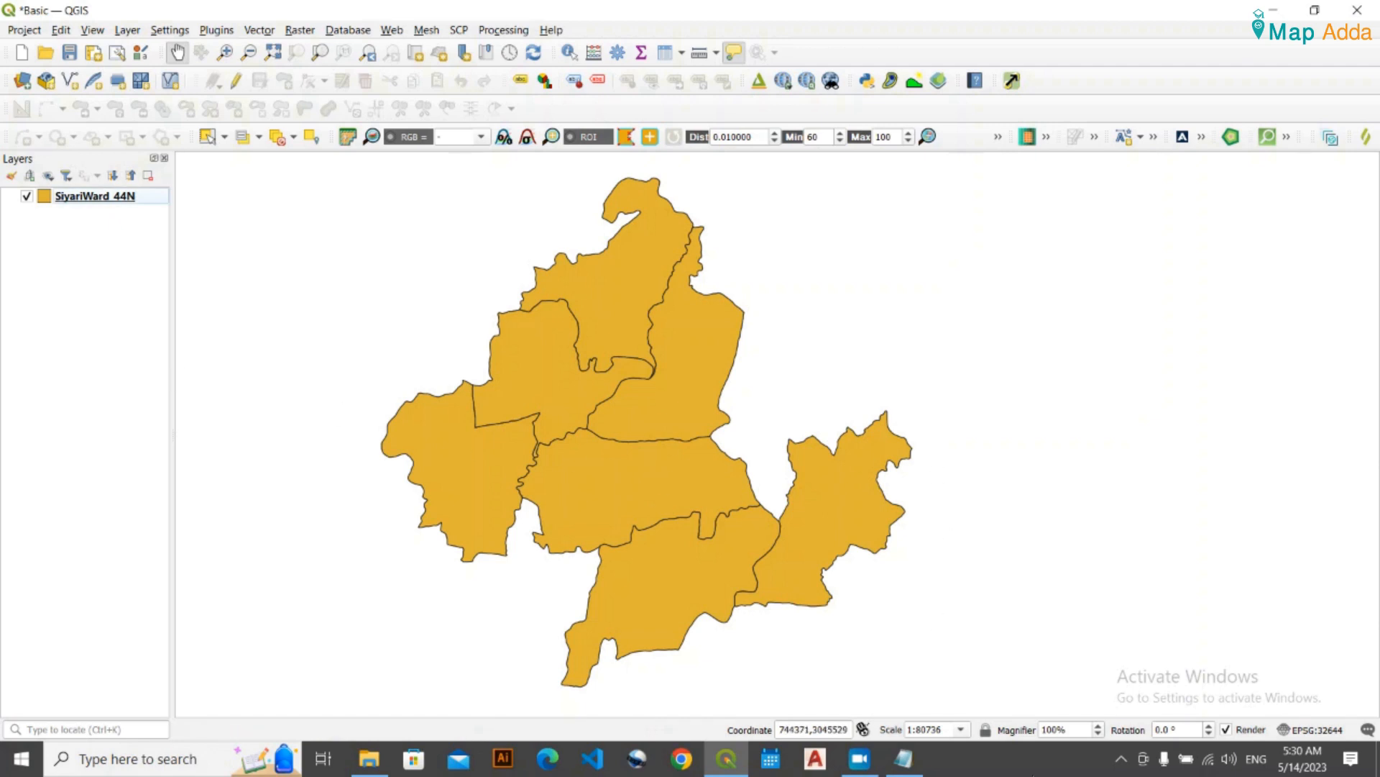
{"action": "scroll", "coordinate": [645, 483], "scroll_direction": "up", "scroll_amount": 1}
{"action": "left_click_drag", "start_coordinate": [644, 483], "coordinate": [656, 468]}
{"action": "scroll", "coordinate": [657, 464], "scroll_direction": "down", "scroll_amount": 1}
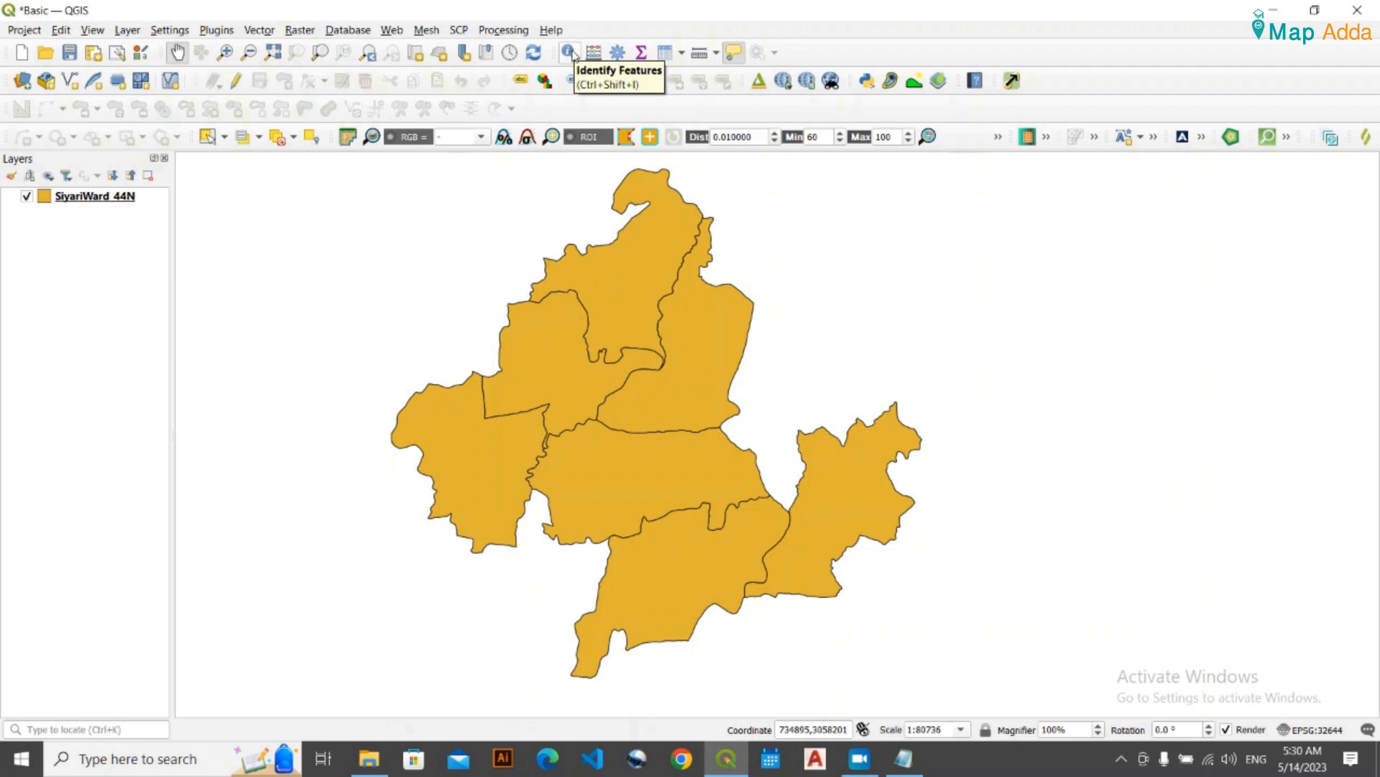
- Read the attributes of several SiyariWard_44N ward polygons, including Wards 1, 2, 3 and 4, with Identify Features, and return to the Pan tool
{"action": "left_click", "coordinate": [571, 55]}
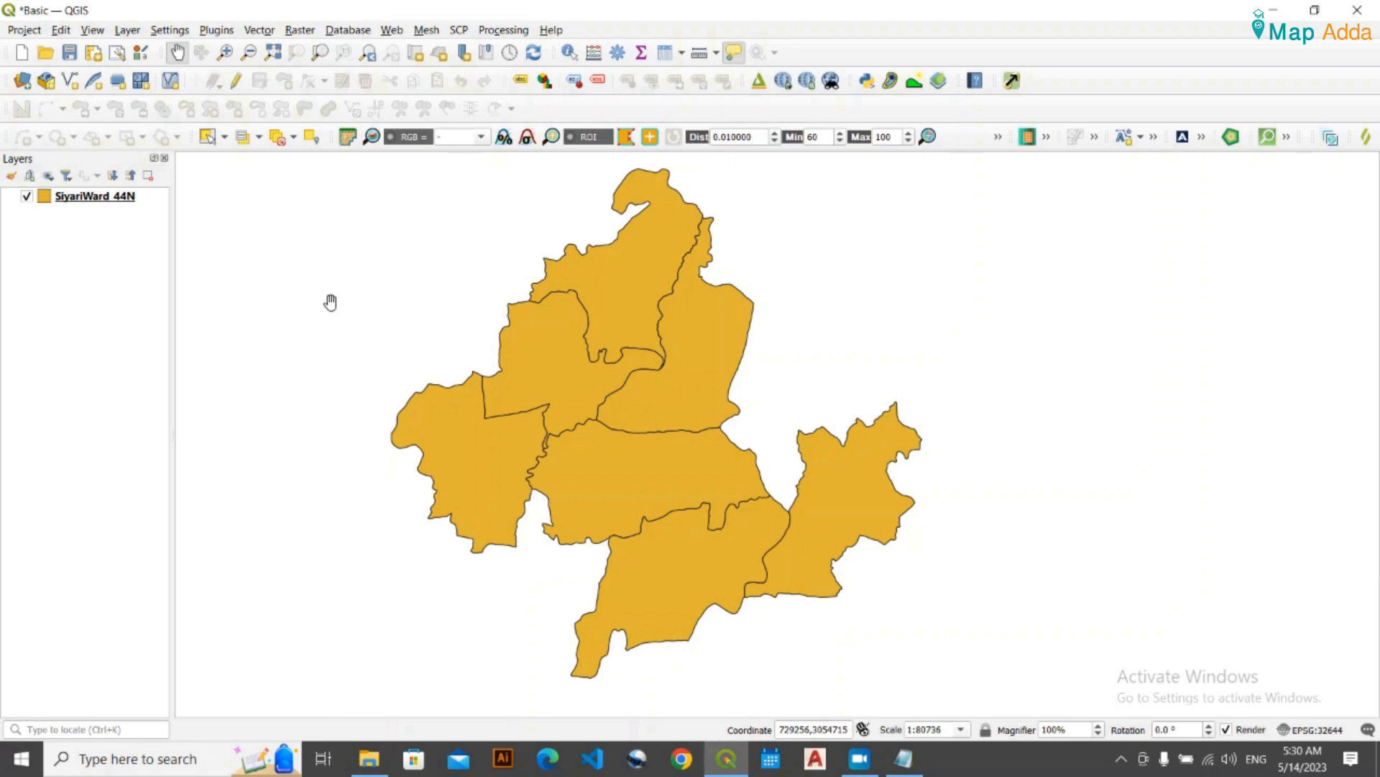
{"action": "key", "text": "ctrl+shift+i"}
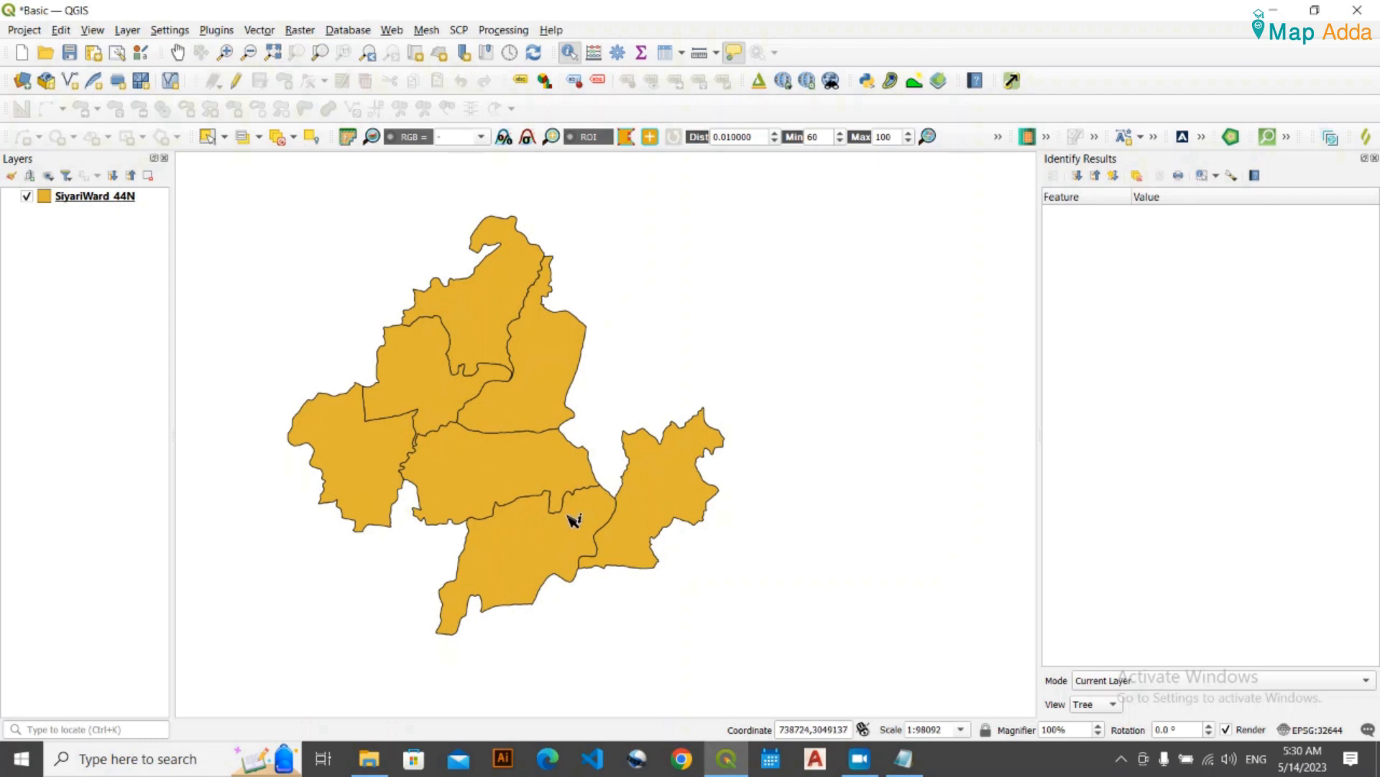
{"action": "mouse_move", "coordinate": [549, 364]}
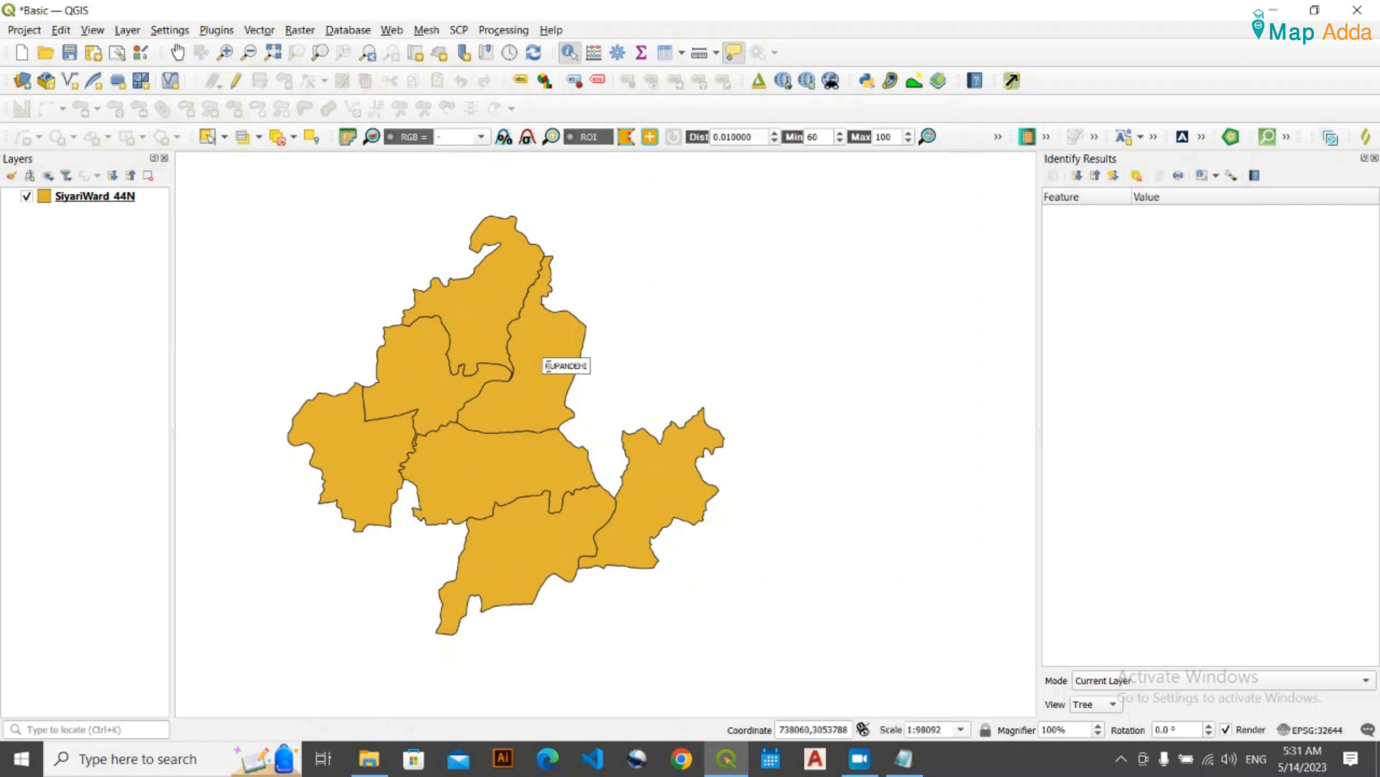
{"action": "left_click", "coordinate": [523, 471]}
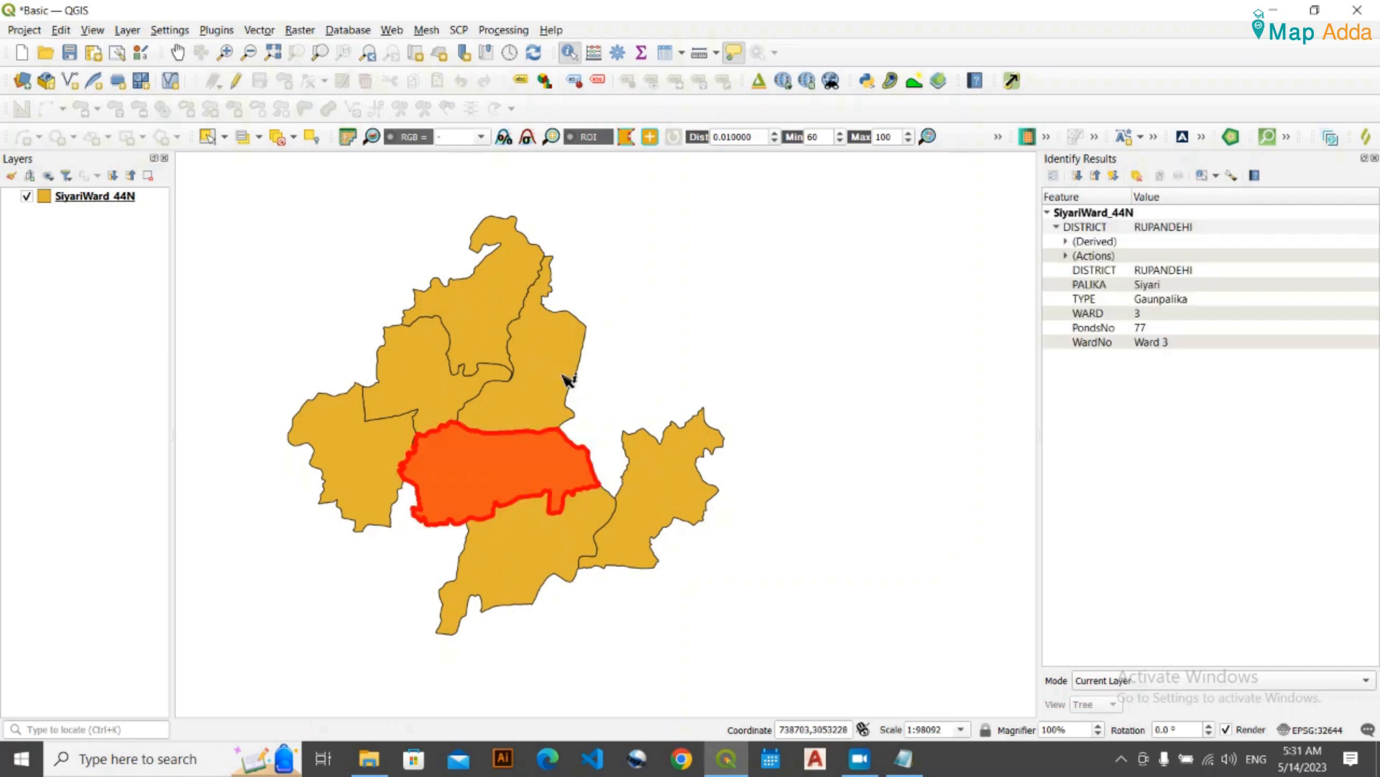
{"action": "left_click", "coordinate": [568, 379]}
{"action": "left_click", "coordinate": [597, 535]}
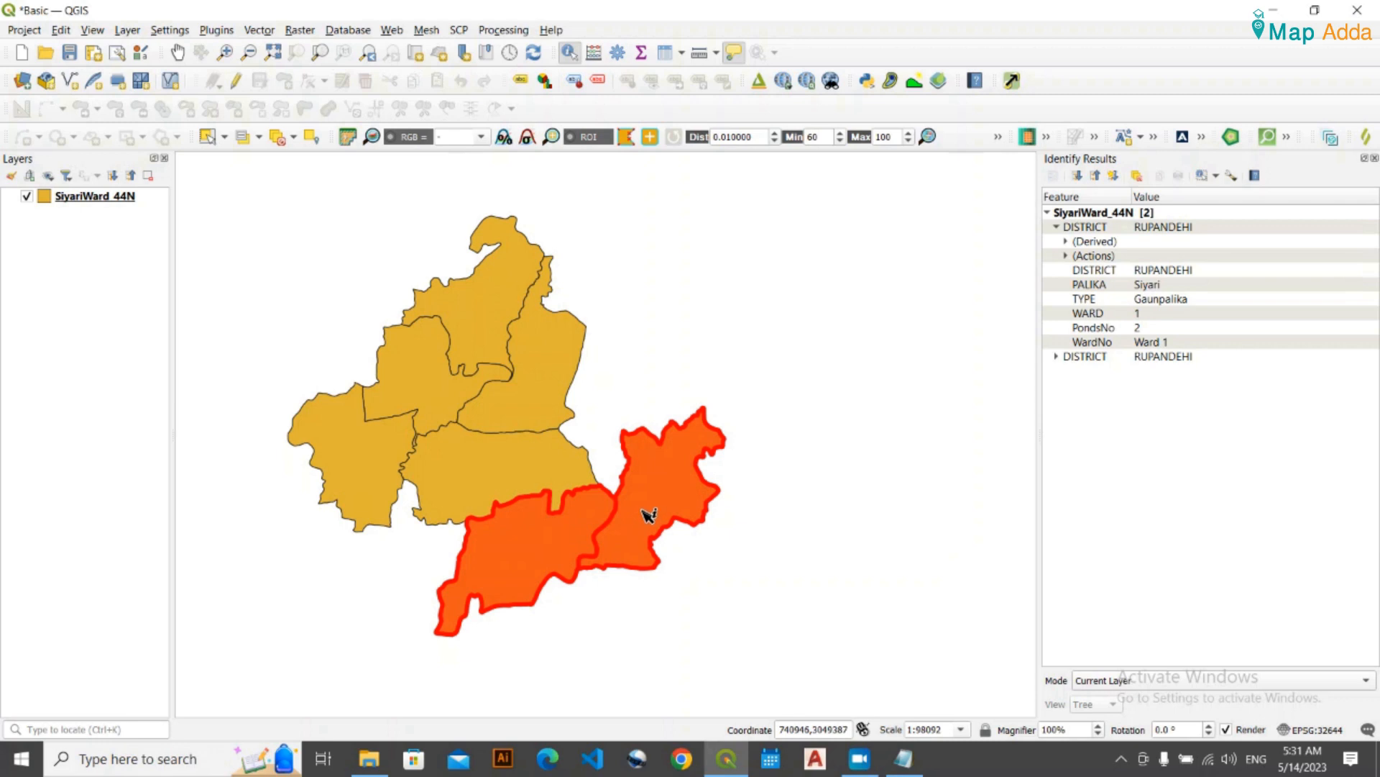
{"action": "left_click", "coordinate": [566, 481]}
{"action": "left_click", "coordinate": [647, 506]}
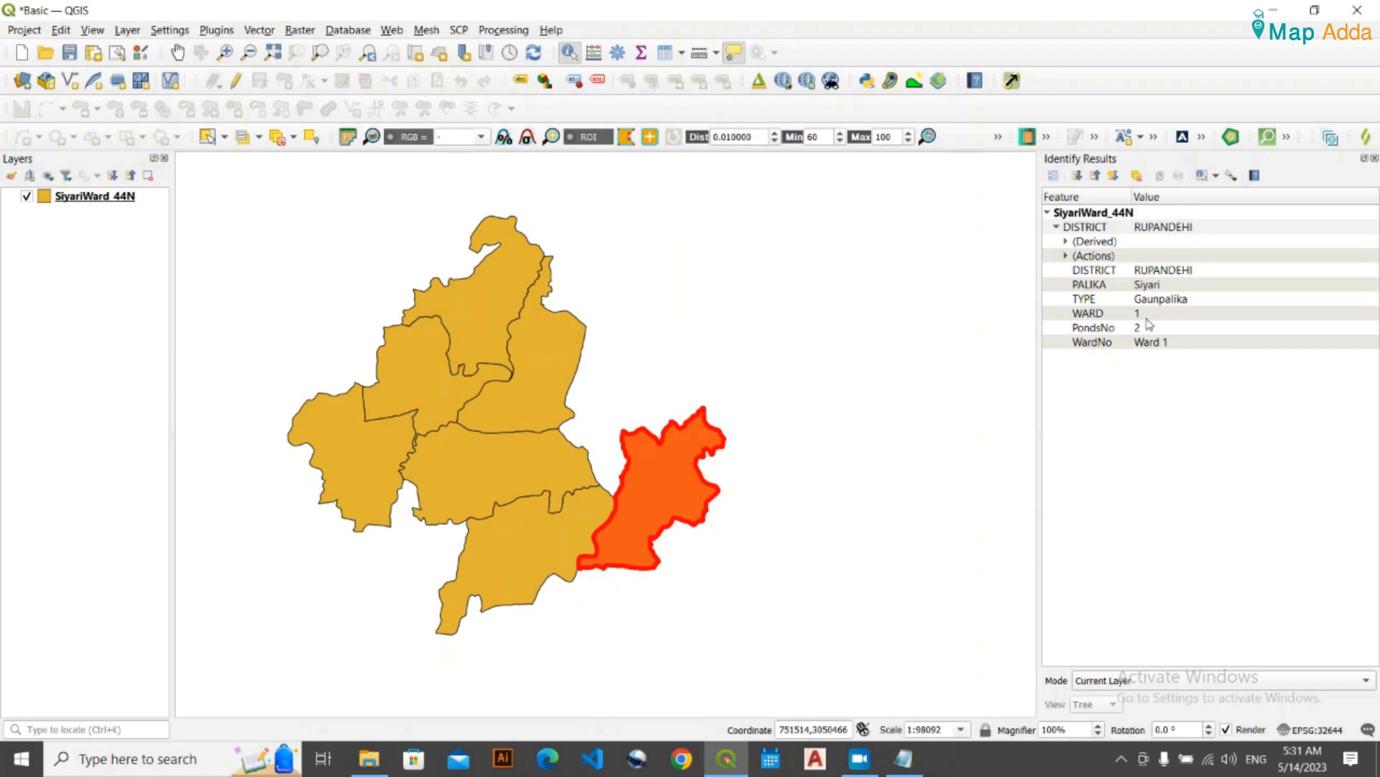
{"action": "left_click", "coordinate": [558, 548]}
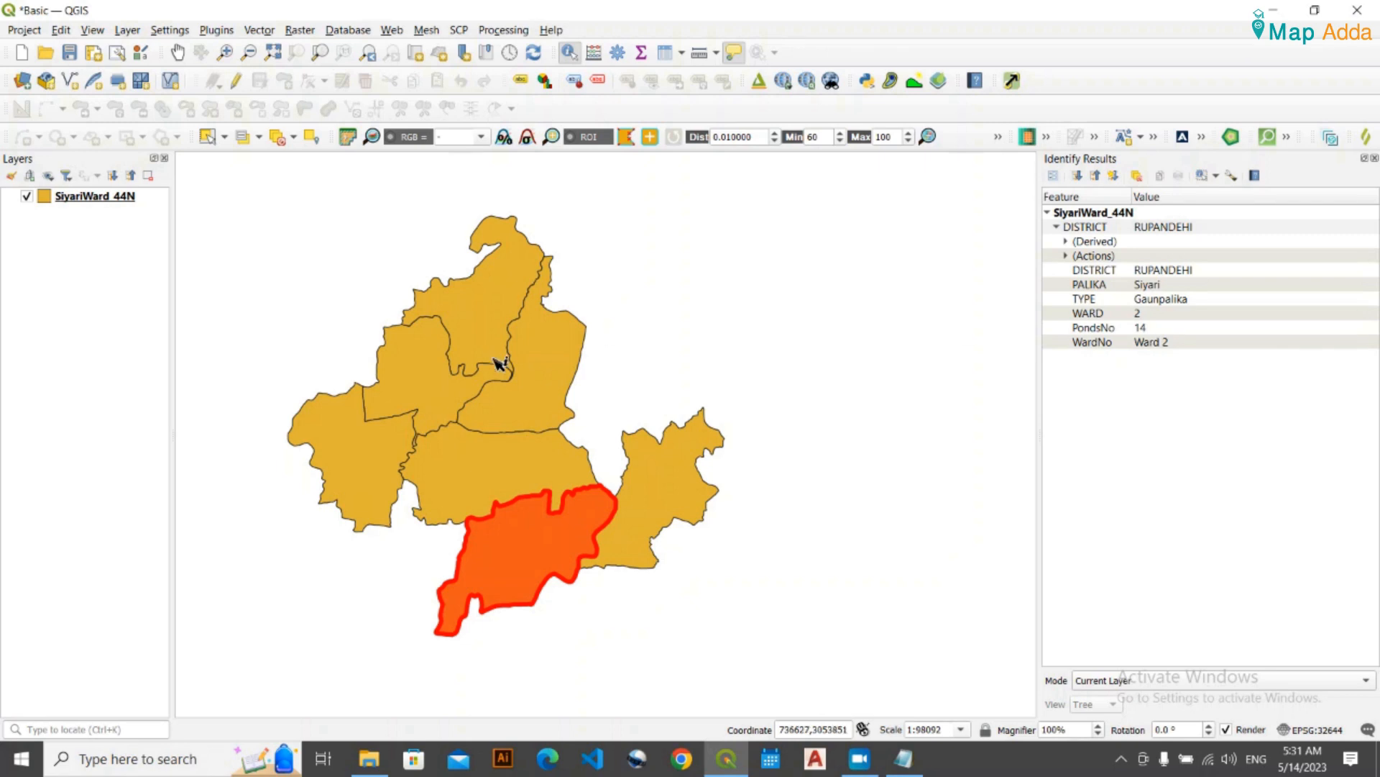
{"action": "left_click", "coordinate": [326, 445]}
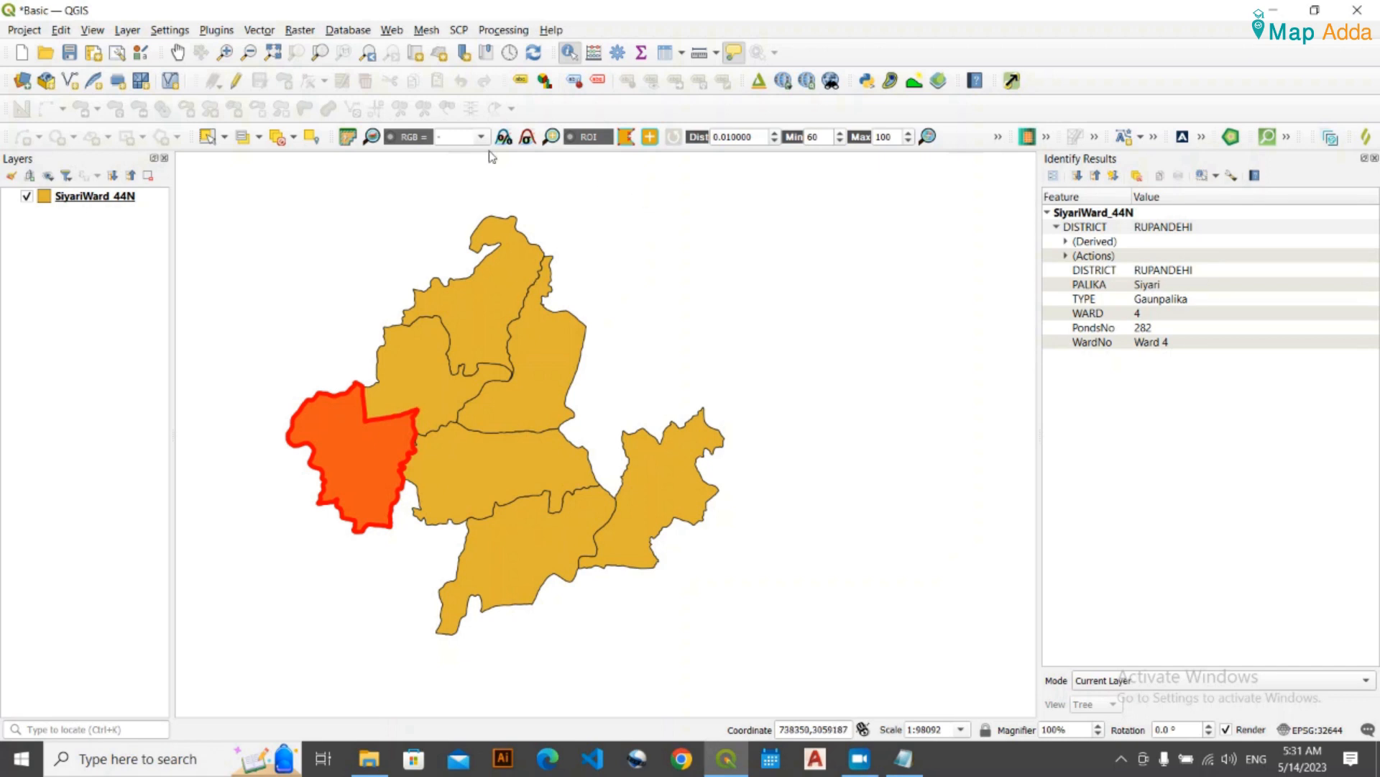
{"action": "left_click", "coordinate": [177, 54]}
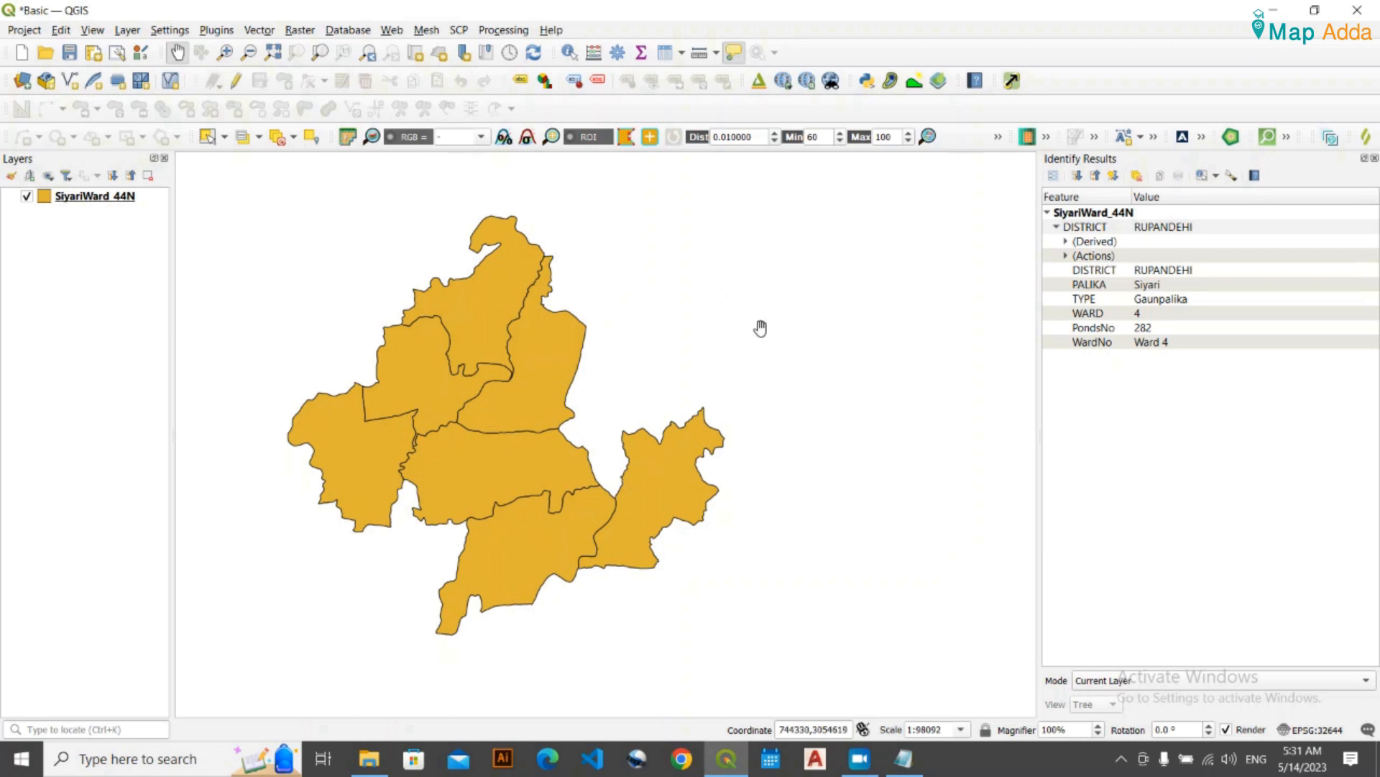
- Practise magnifying the ward polygons with the Zoom In tool, using both single points and rectangles around areas
{"action": "left_click_drag", "start_coordinate": [587, 413], "coordinate": [516, 400]}
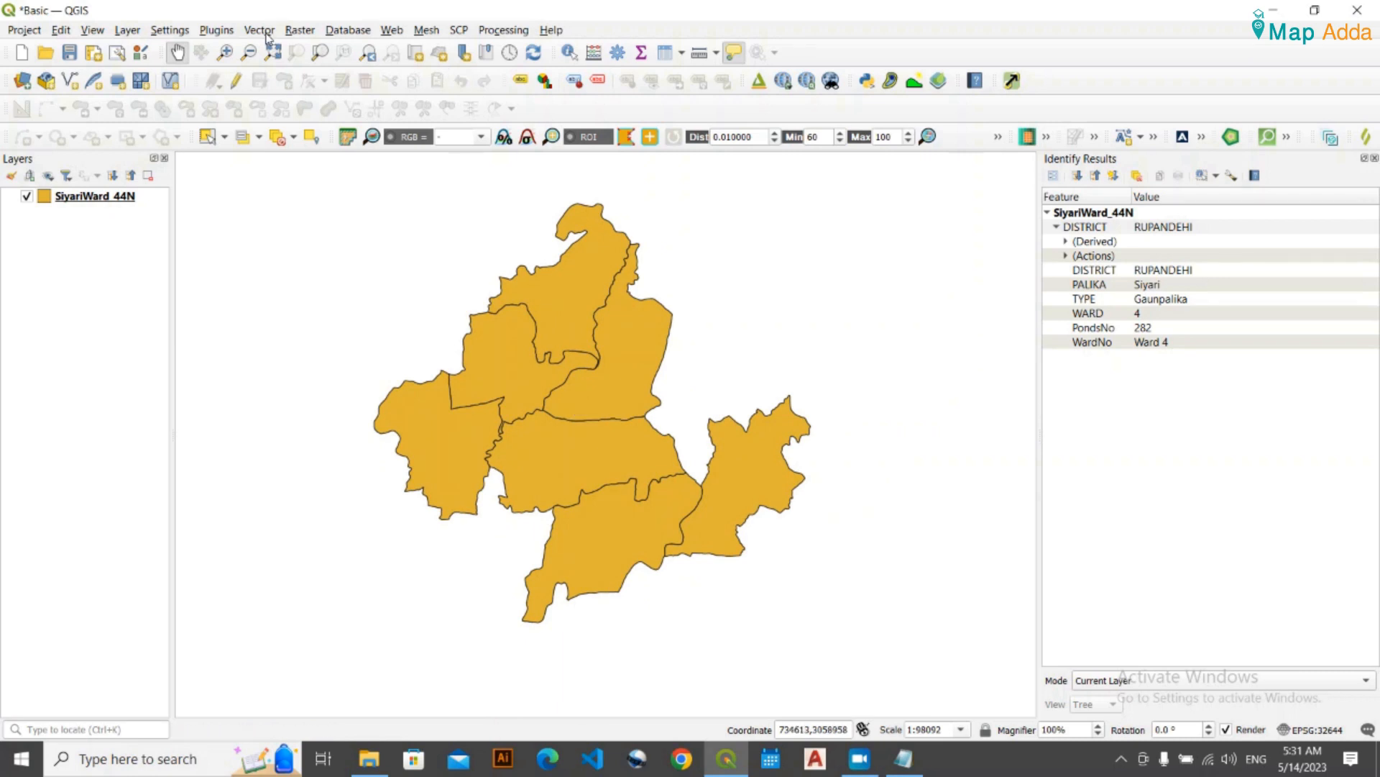
{"action": "left_click", "coordinate": [226, 60]}
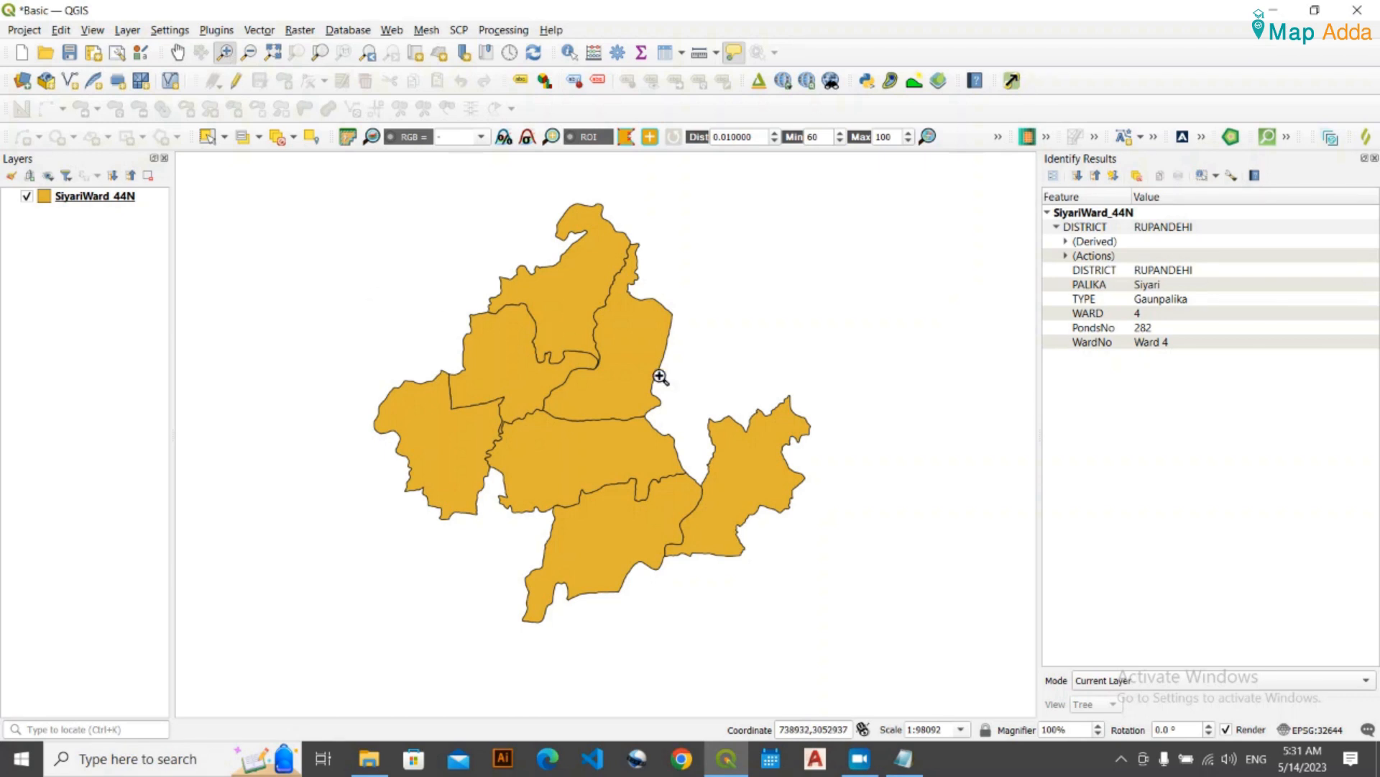
{"action": "left_click", "coordinate": [551, 368]}
{"action": "left_click", "coordinate": [580, 403]}
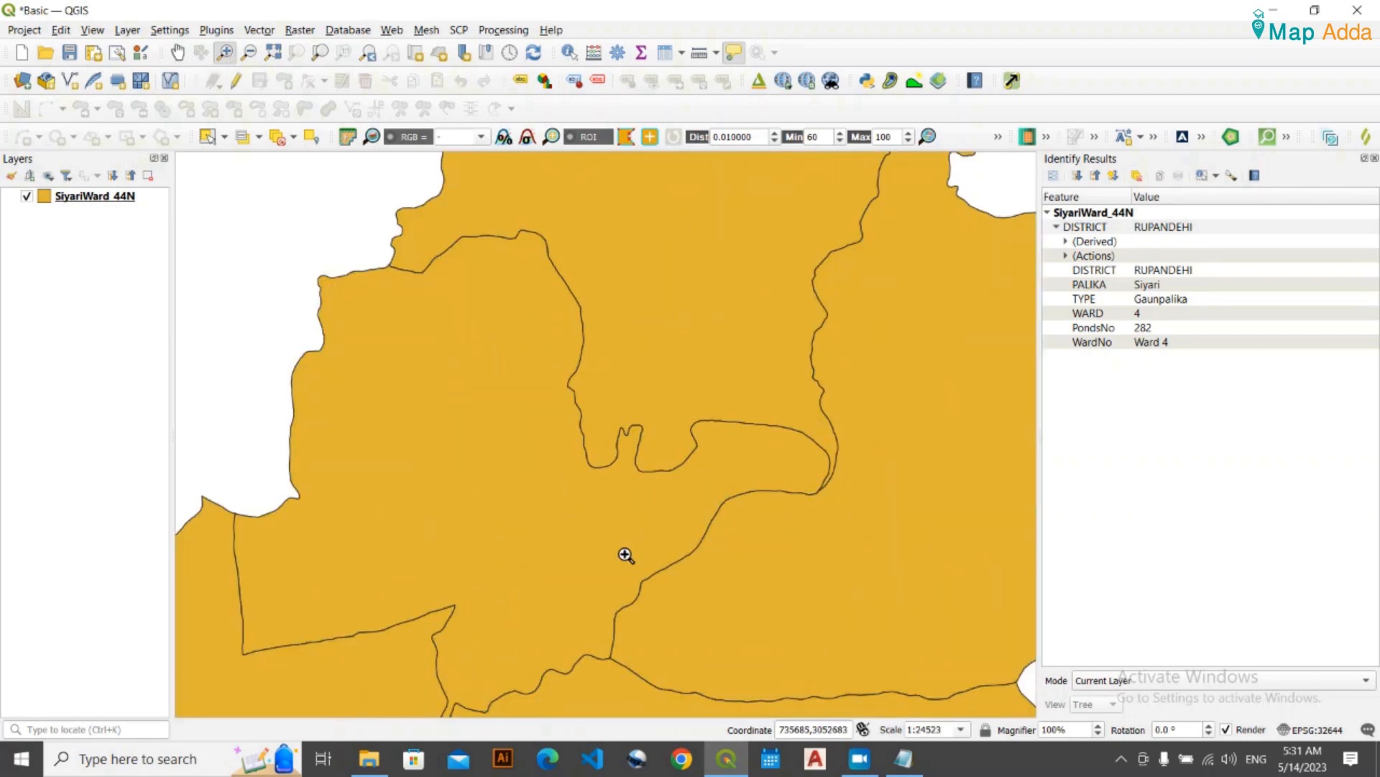
{"action": "scroll", "coordinate": [609, 394], "scroll_direction": "down", "scroll_amount": 2}
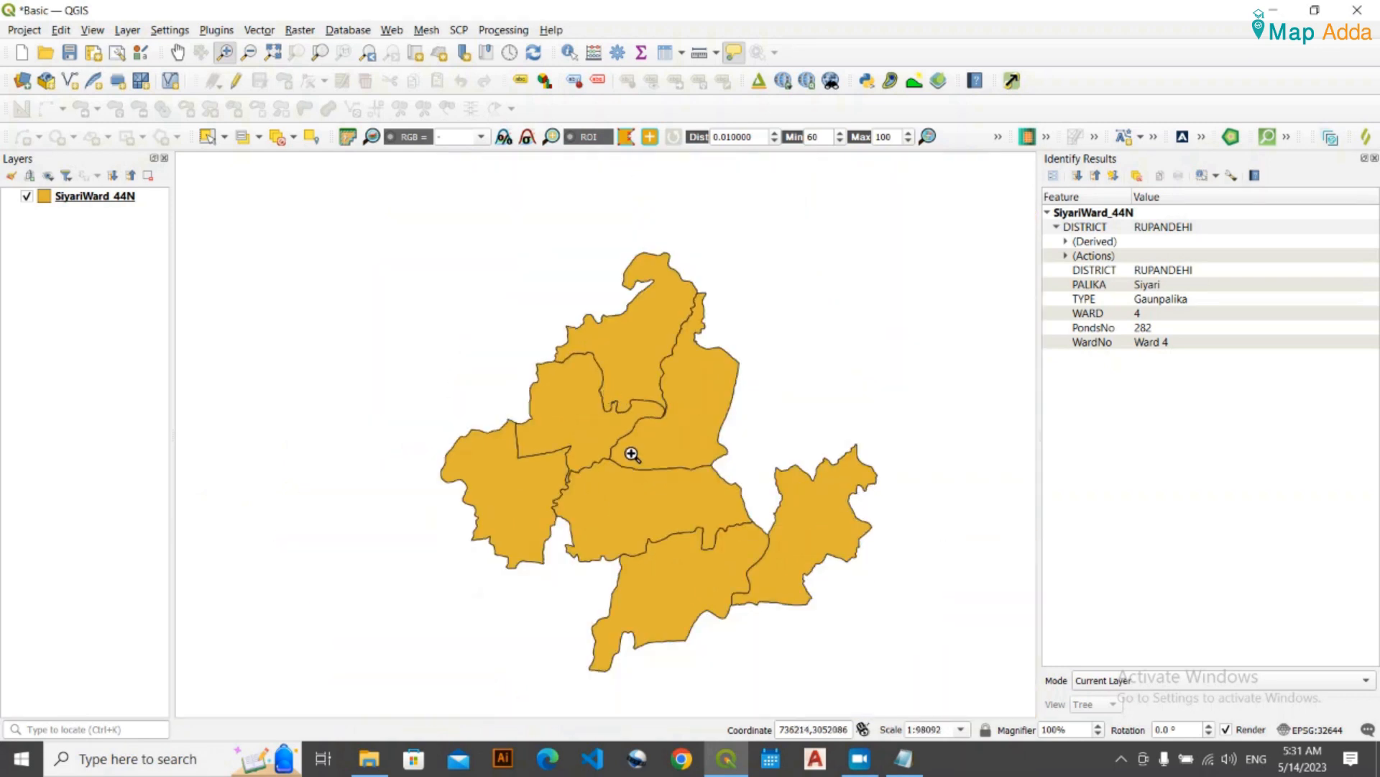
{"action": "mouse_move", "coordinate": [632, 454]}
{"action": "scroll", "coordinate": [640, 455], "scroll_direction": "up", "scroll_amount": 2}
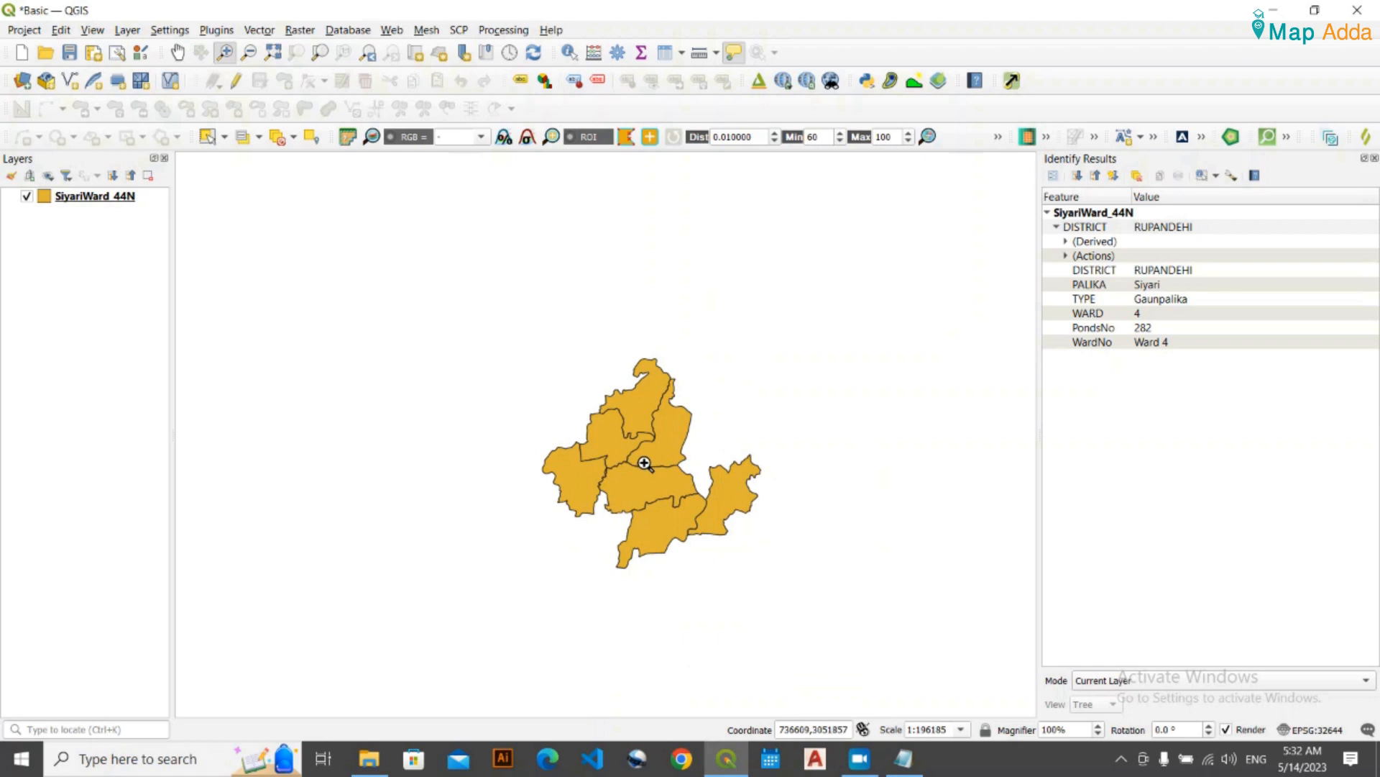
{"action": "scroll", "coordinate": [640, 455], "scroll_direction": "down", "scroll_amount": 3}
{"action": "left_click_drag", "start_coordinate": [491, 284], "coordinate": [816, 550]}
{"action": "left_click_drag", "start_coordinate": [517, 418], "coordinate": [608, 512]}
- Reduce the map view with the Zoom Out tool, using rectangles and single points around the wards
{"action": "left_click", "coordinate": [249, 53]}
{"action": "left_click_drag", "start_coordinate": [356, 212], "coordinate": [625, 483]}
{"action": "left_click_drag", "start_coordinate": [440, 332], "coordinate": [907, 520]}
{"action": "left_click_drag", "start_coordinate": [411, 272], "coordinate": [728, 594]}
{"action": "left_click", "coordinate": [423, 327]}
{"action": "left_click", "coordinate": [560, 434]}
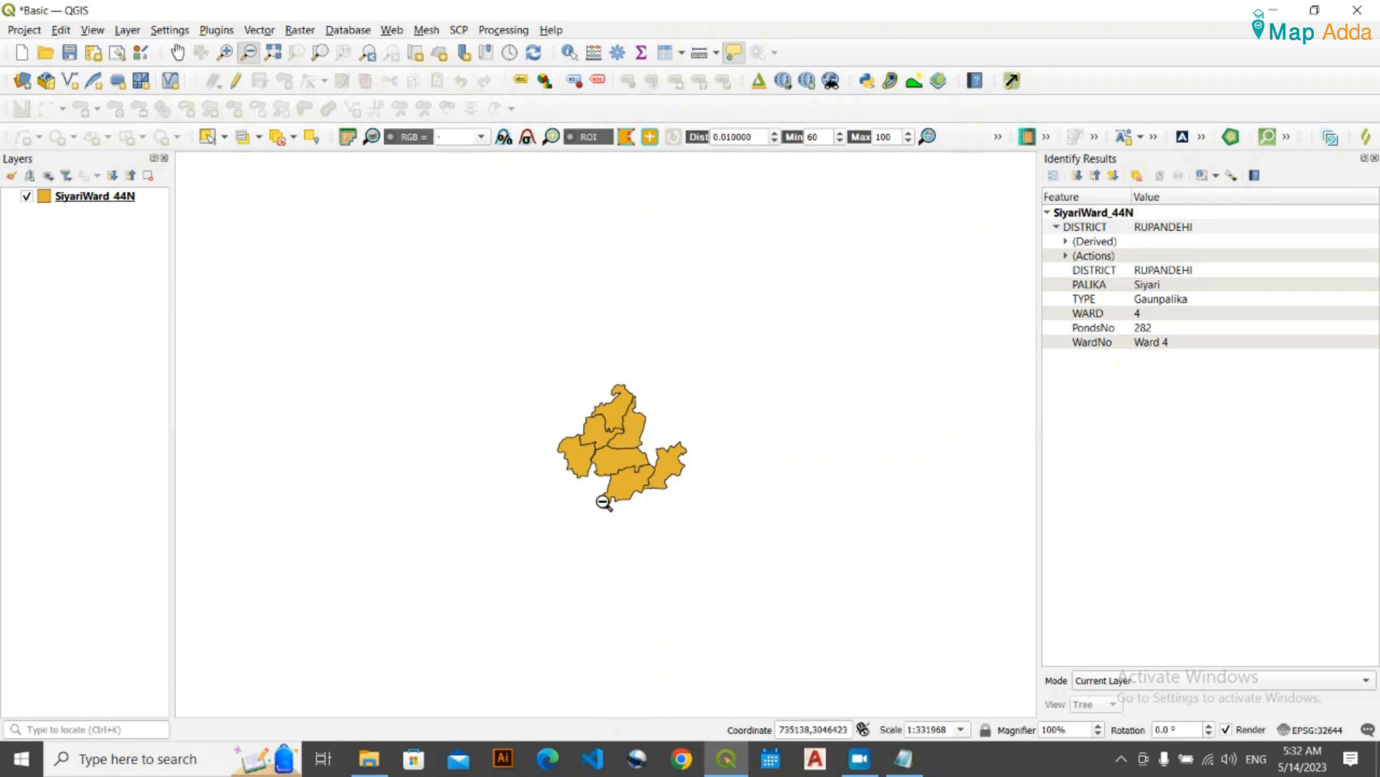
- Enlarge and center the wards in the map view with the Pan tool, and close the Identify Results panel
{"action": "left_click", "coordinate": [178, 54]}
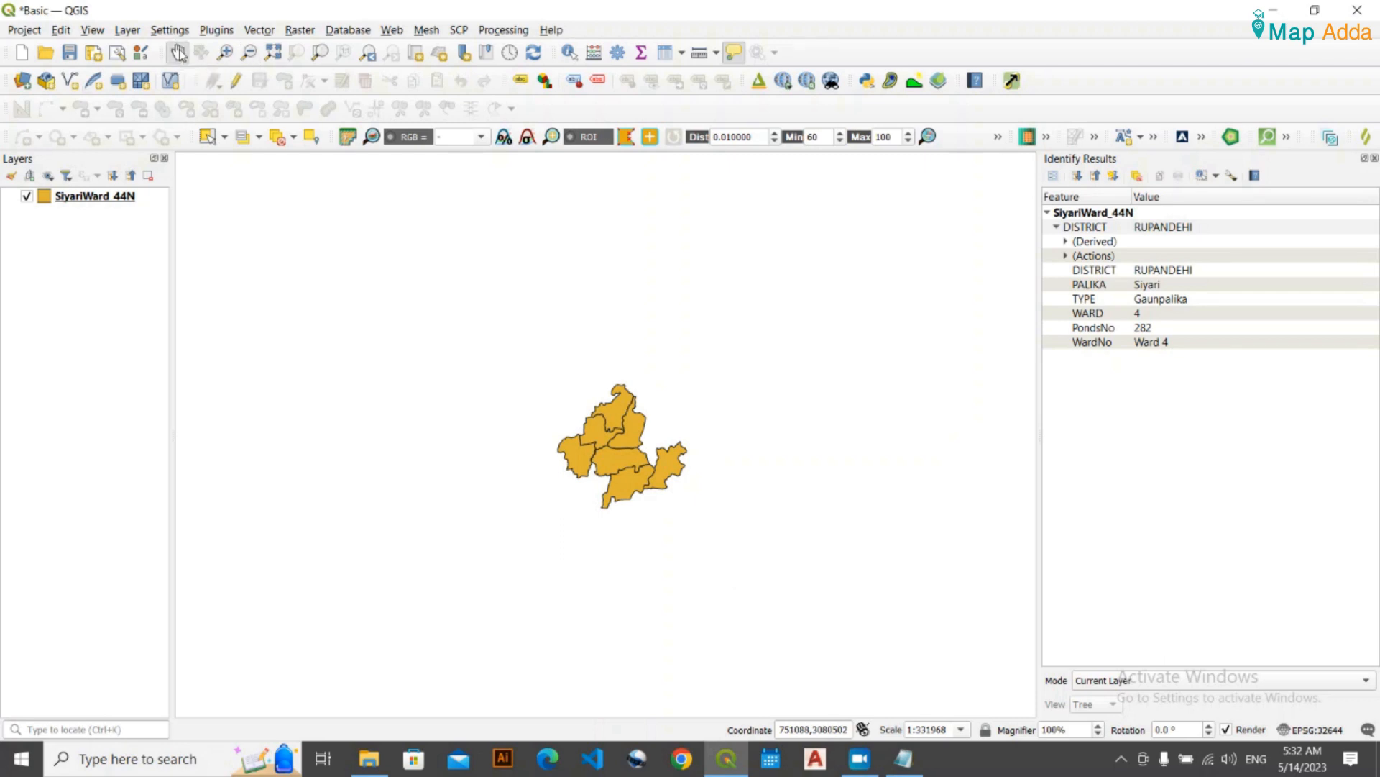
{"action": "scroll", "coordinate": [683, 381], "scroll_direction": "up", "scroll_amount": 1}
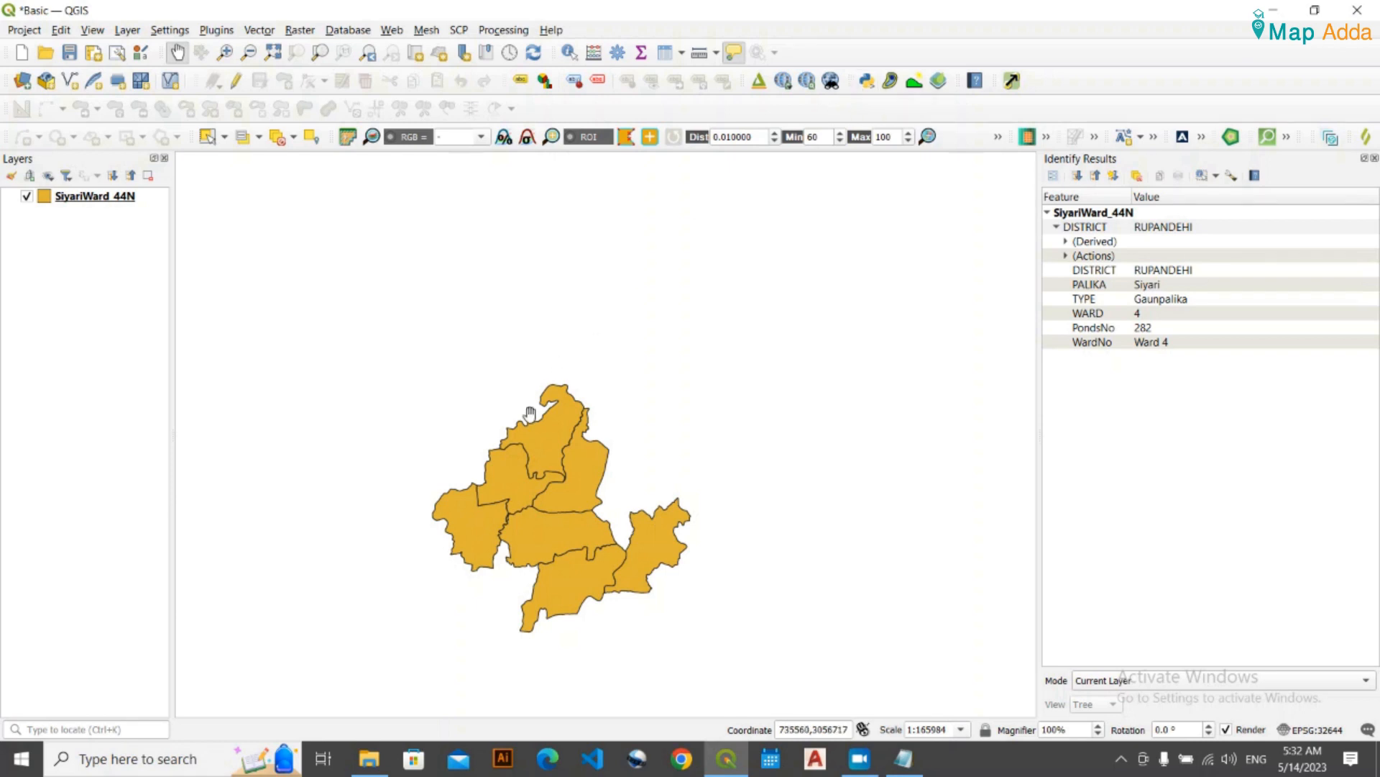
{"action": "left_click_drag", "start_coordinate": [537, 430], "coordinate": [496, 343]}
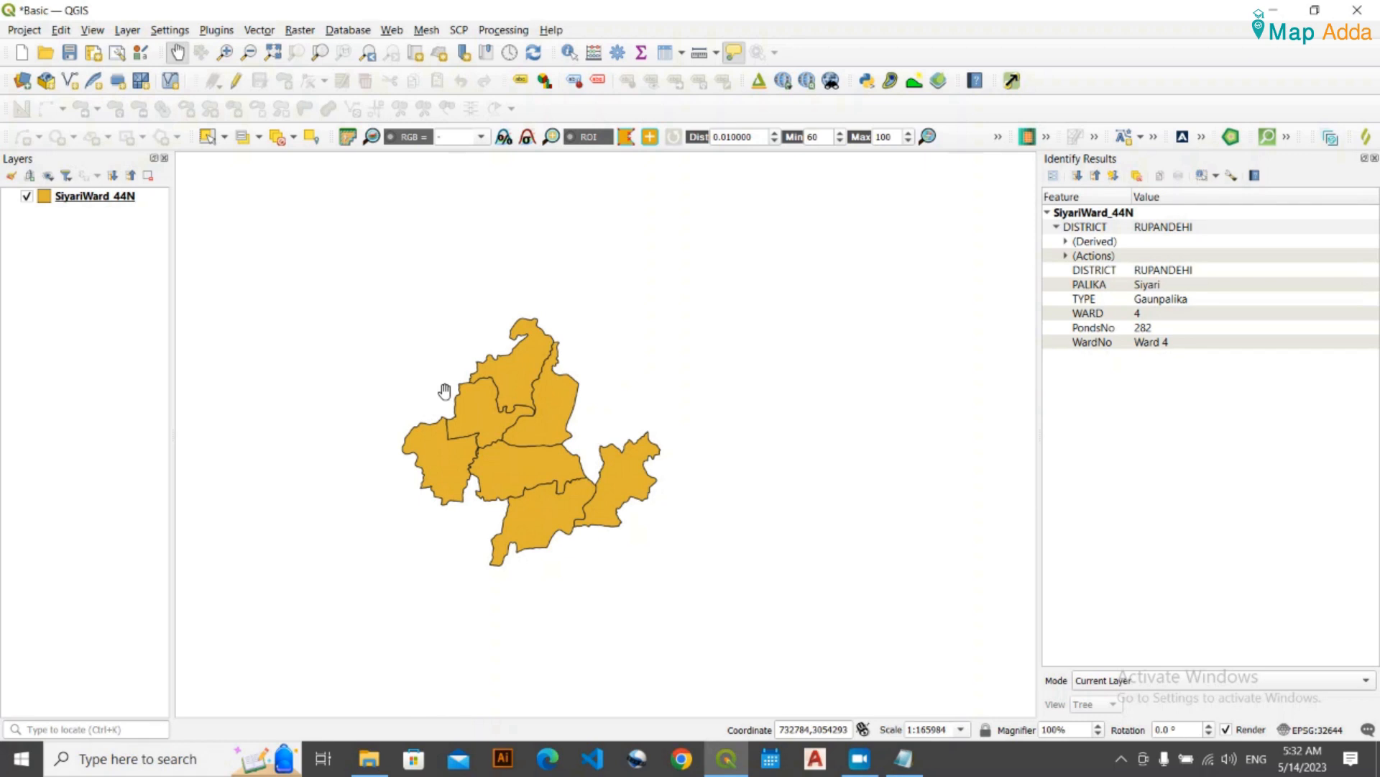
{"action": "scroll", "coordinate": [494, 423], "scroll_direction": "up", "scroll_amount": 1}
{"action": "left_click_drag", "start_coordinate": [494, 416], "coordinate": [487, 361]}
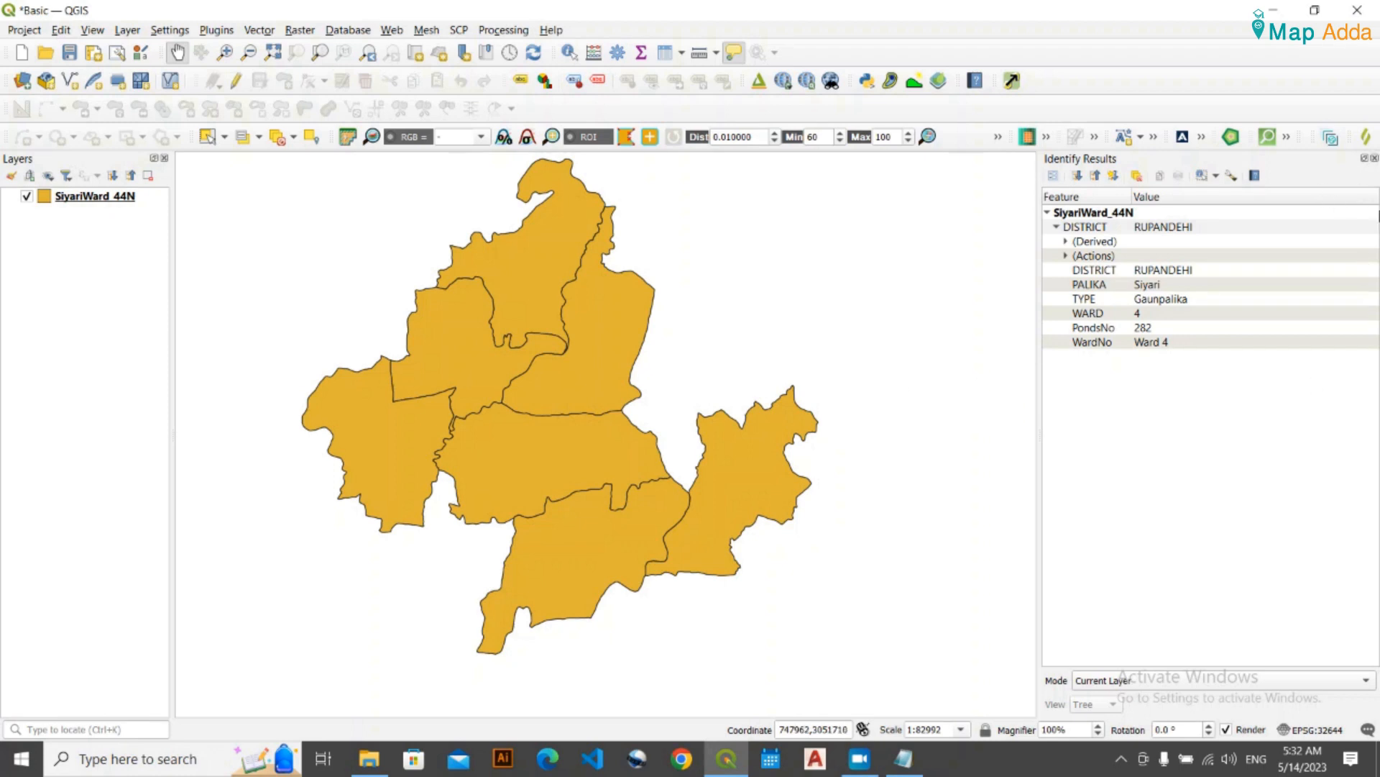
{"action": "left_click", "coordinate": [1374, 158]}
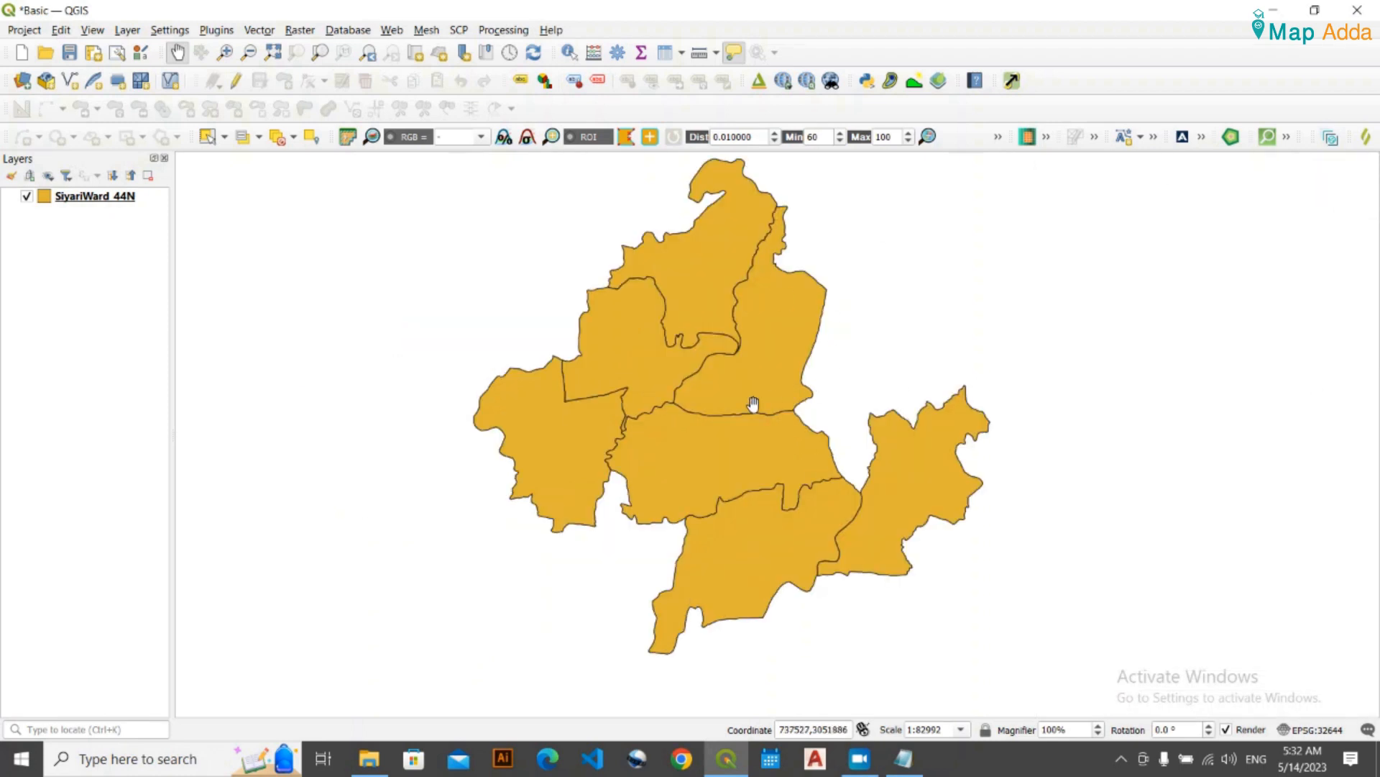
{"action": "left_click_drag", "start_coordinate": [750, 407], "coordinate": [659, 407]}
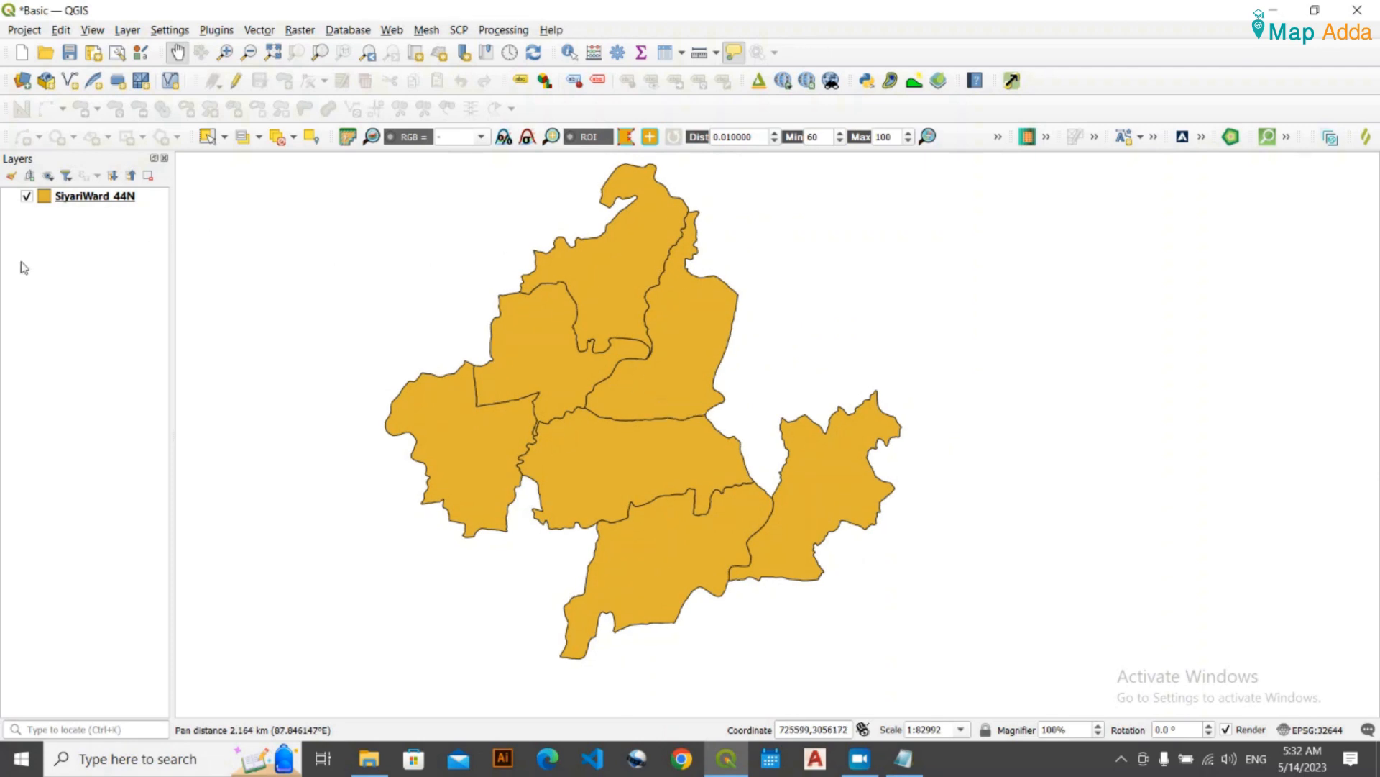
- Open the SiyariWard_44N layer properties and read the storage format, extent and other provider details on the Information page
{"action": "left_click", "coordinate": [122, 205]}
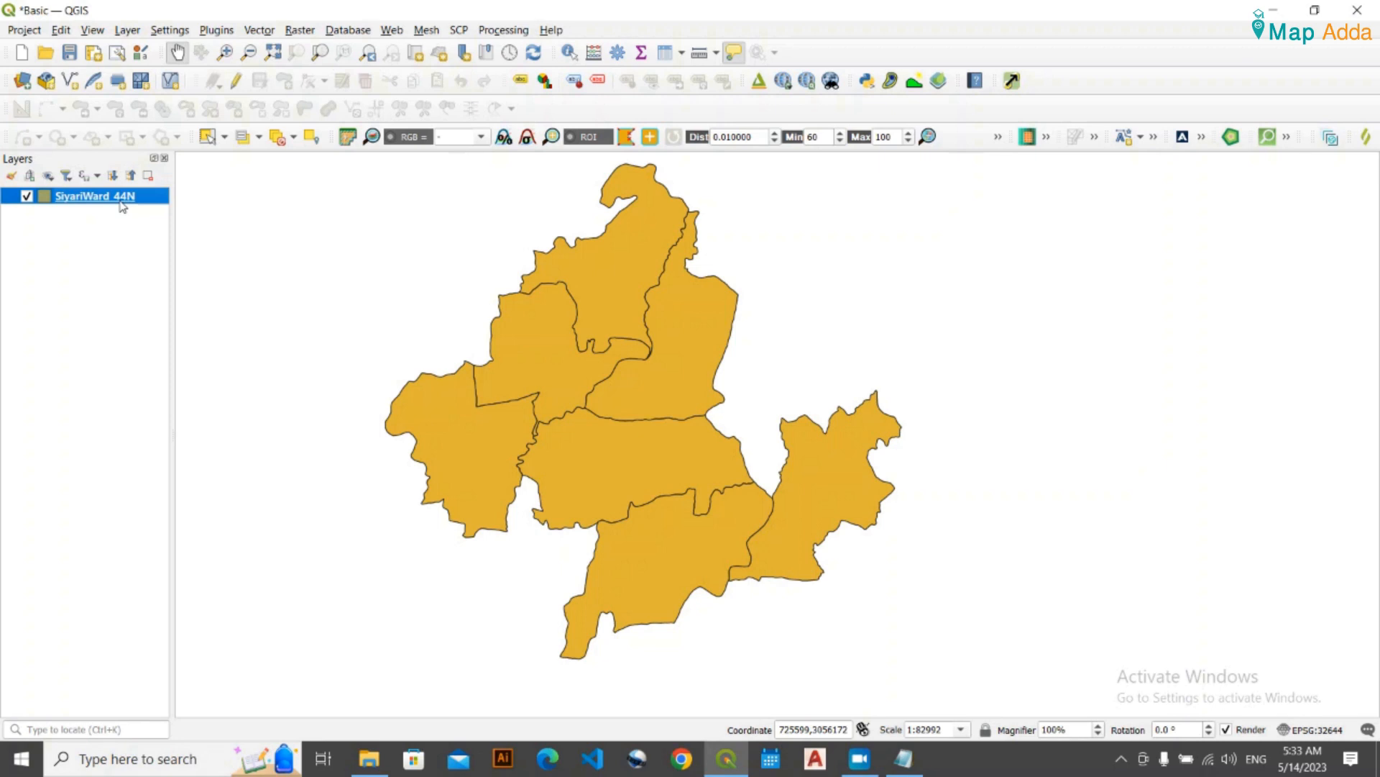
{"action": "double_click", "coordinate": [121, 204]}
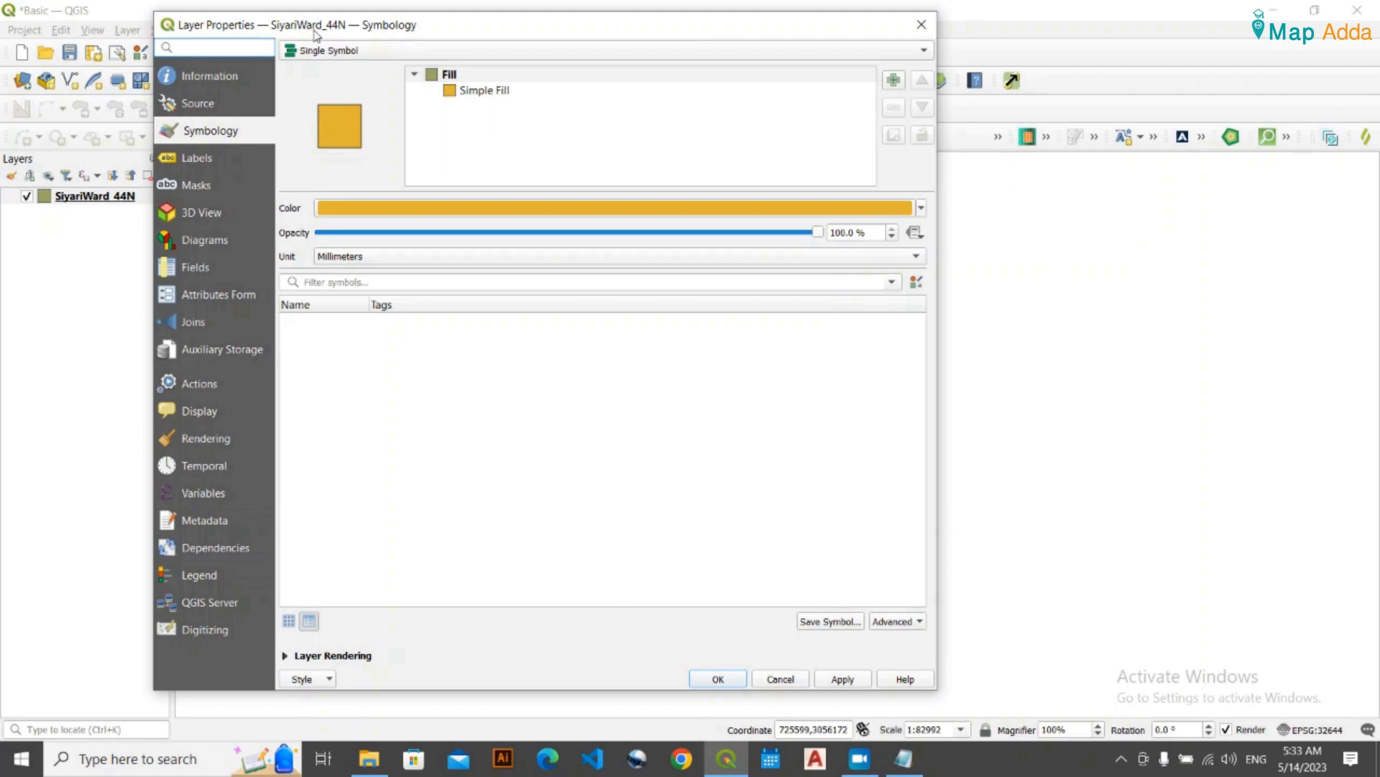
{"action": "left_click", "coordinate": [235, 79]}
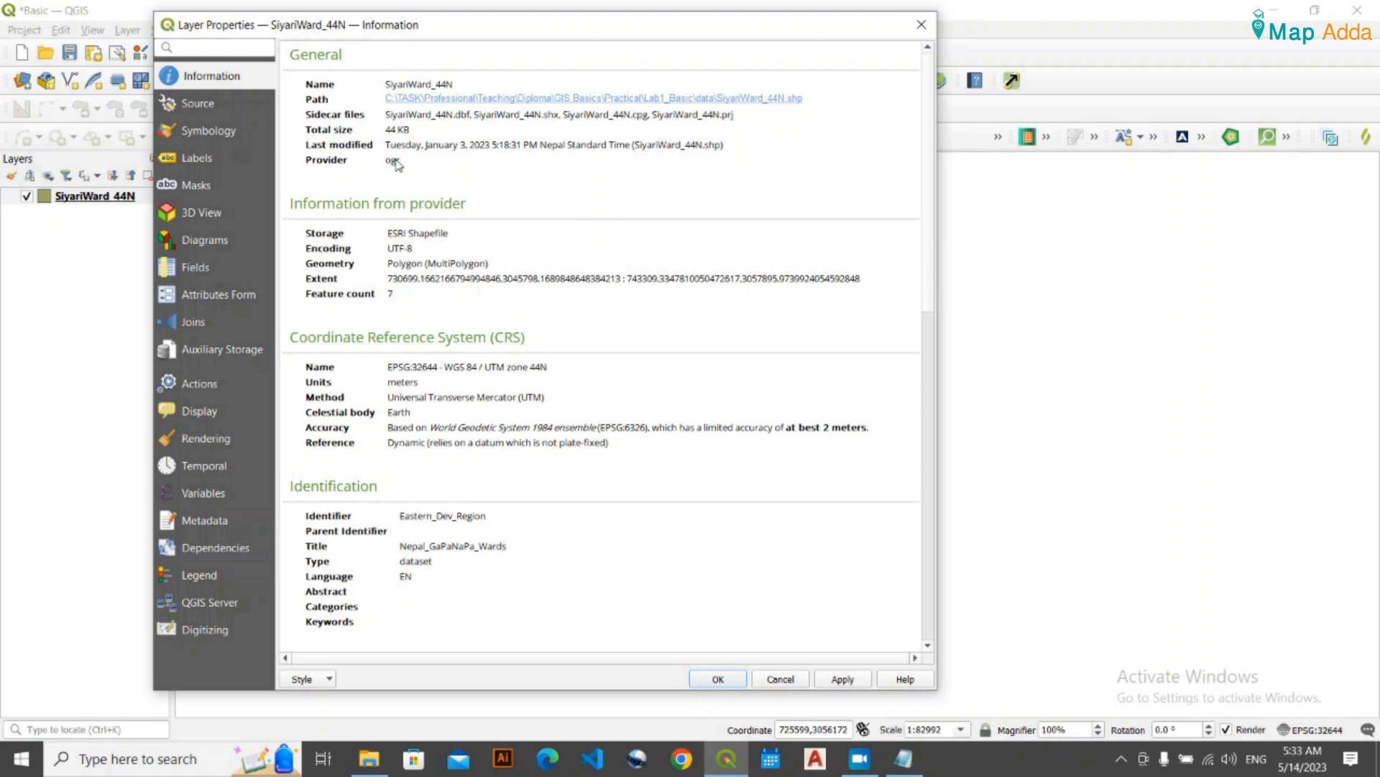
{"action": "left_click_drag", "start_coordinate": [391, 235], "coordinate": [467, 235]}
{"action": "triple_click", "coordinate": [387, 238]}
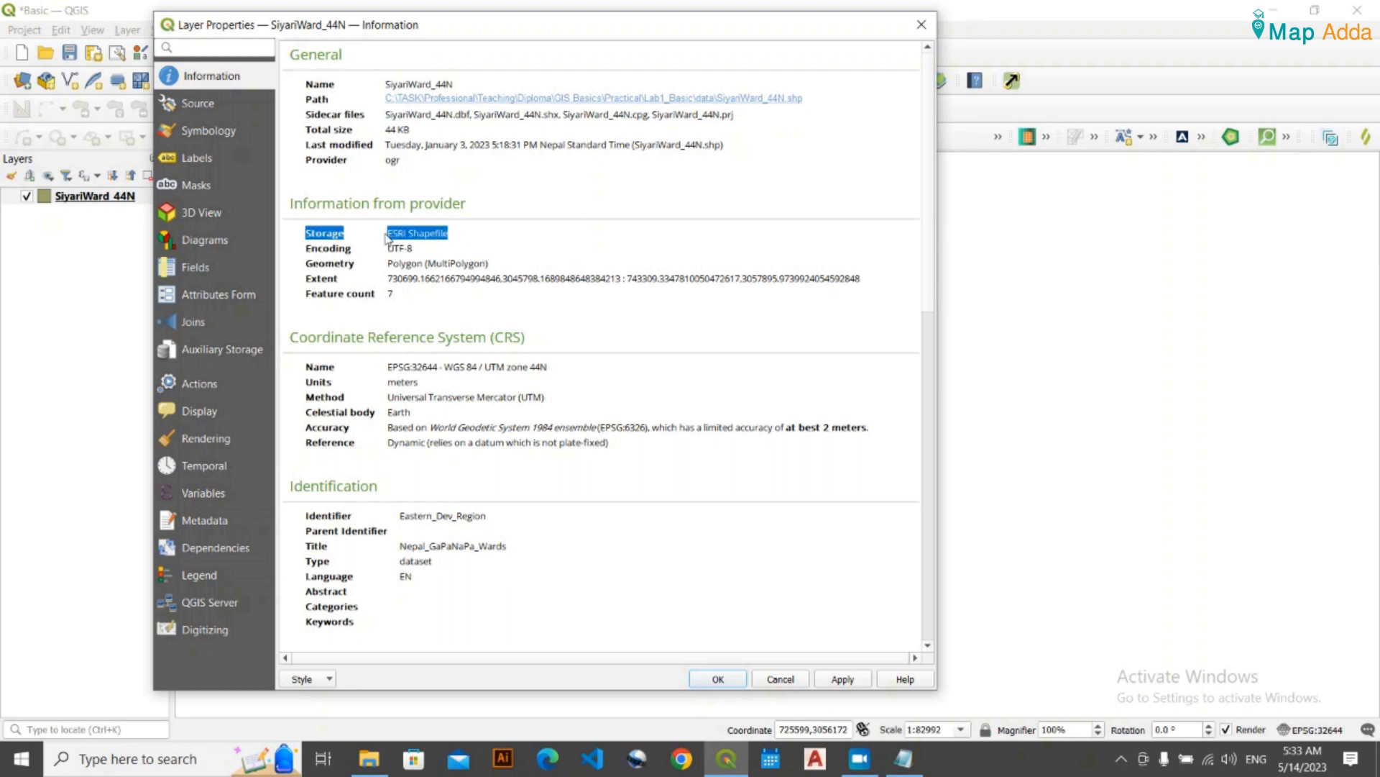
{"action": "left_click", "coordinate": [396, 239]}
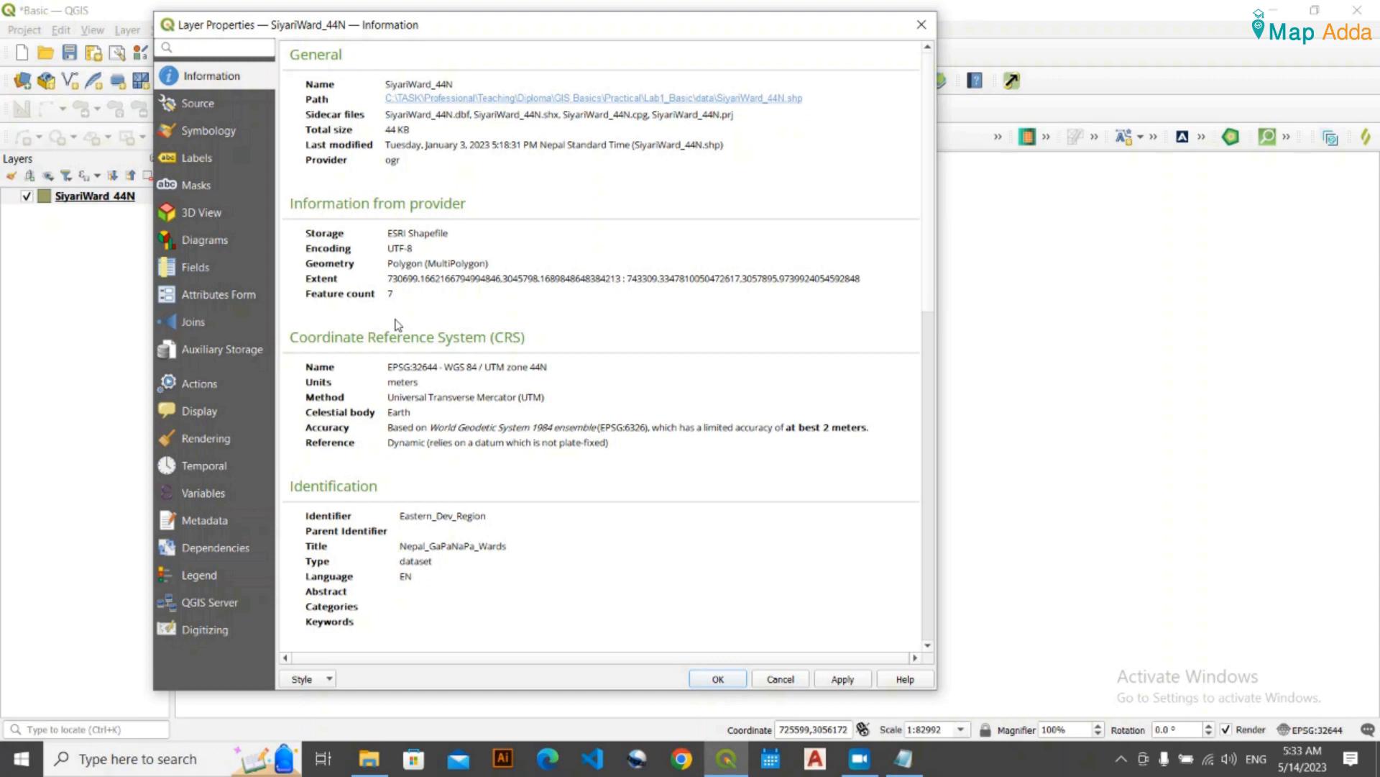
{"action": "mouse_move", "coordinate": [392, 284]}
{"action": "left_mouse_down"}
{"action": "mouse_move", "coordinate": [884, 295]}
{"action": "mouse_move", "coordinate": [860, 279]}
{"action": "mouse_move", "coordinate": [308, 280]}
{"action": "mouse_move", "coordinate": [412, 289]}
{"action": "left_mouse_up"}
{"action": "left_click", "coordinate": [478, 311]}
- Examine the layer's coordinate reference system name, units and projection method, and look through the remaining metadata
{"action": "left_click_drag", "start_coordinate": [547, 366], "coordinate": [387, 376]}
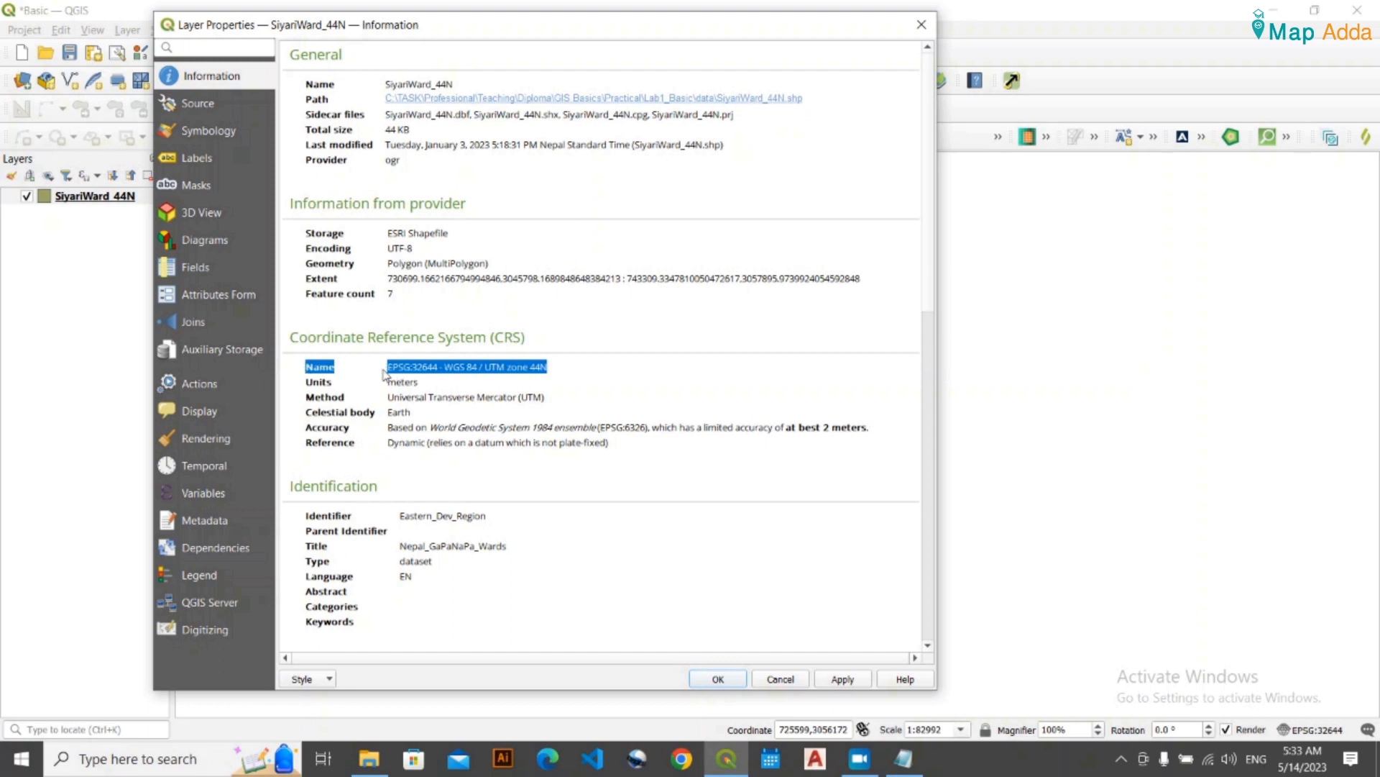
{"action": "left_click", "coordinate": [437, 381]}
{"action": "double_click", "coordinate": [409, 382]}
{"action": "left_click", "coordinate": [447, 413]}
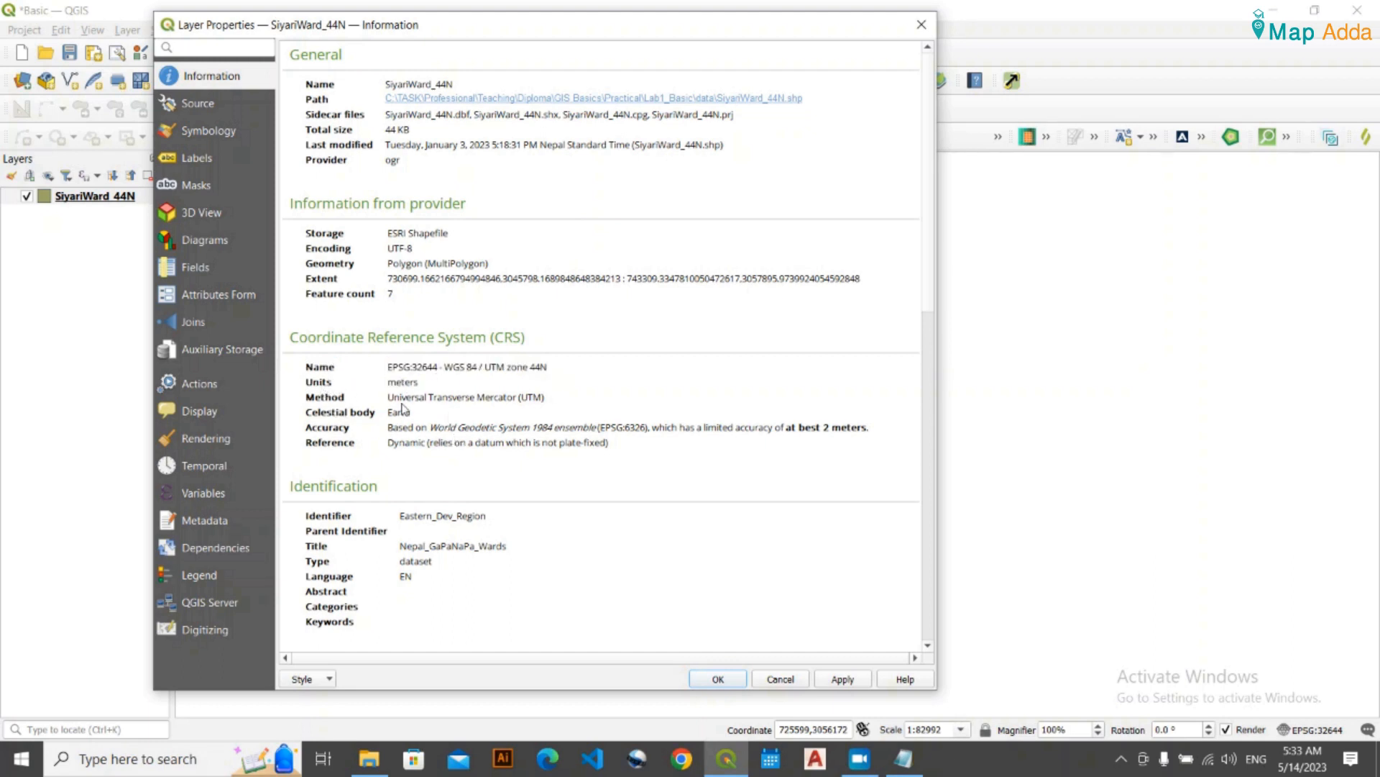
{"action": "left_click_drag", "start_coordinate": [387, 400], "coordinate": [306, 400]}
{"action": "left_click", "coordinate": [526, 402]}
{"action": "left_click", "coordinate": [451, 430]}
{"action": "scroll", "coordinate": [448, 429], "scroll_direction": "down", "scroll_amount": 15}
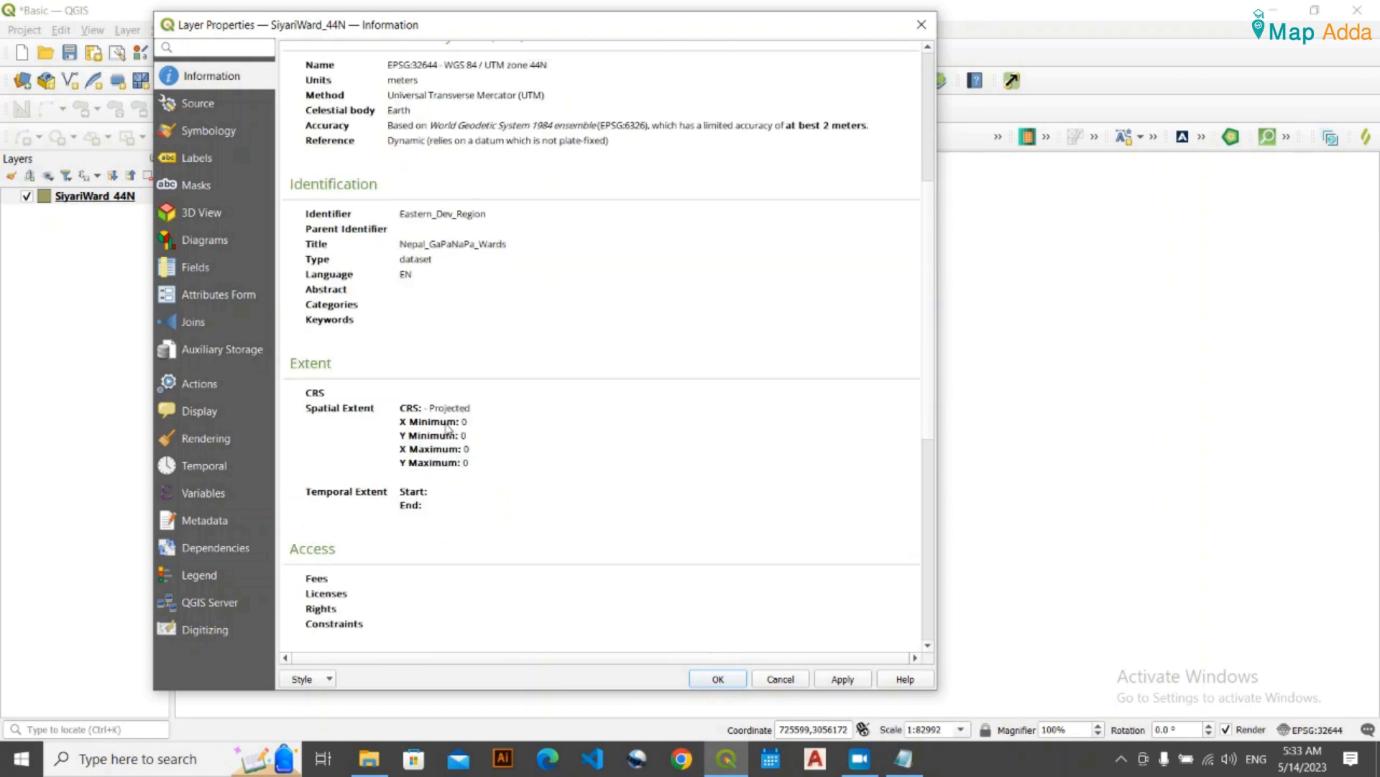
- Return to the Coordinate Reference System (CRS) section of the layer information and point out its heading
{"action": "scroll", "coordinate": [447, 429], "scroll_direction": "up", "scroll_amount": 6}
{"action": "scroll", "coordinate": [448, 430], "scroll_direction": "up", "scroll_amount": 8}
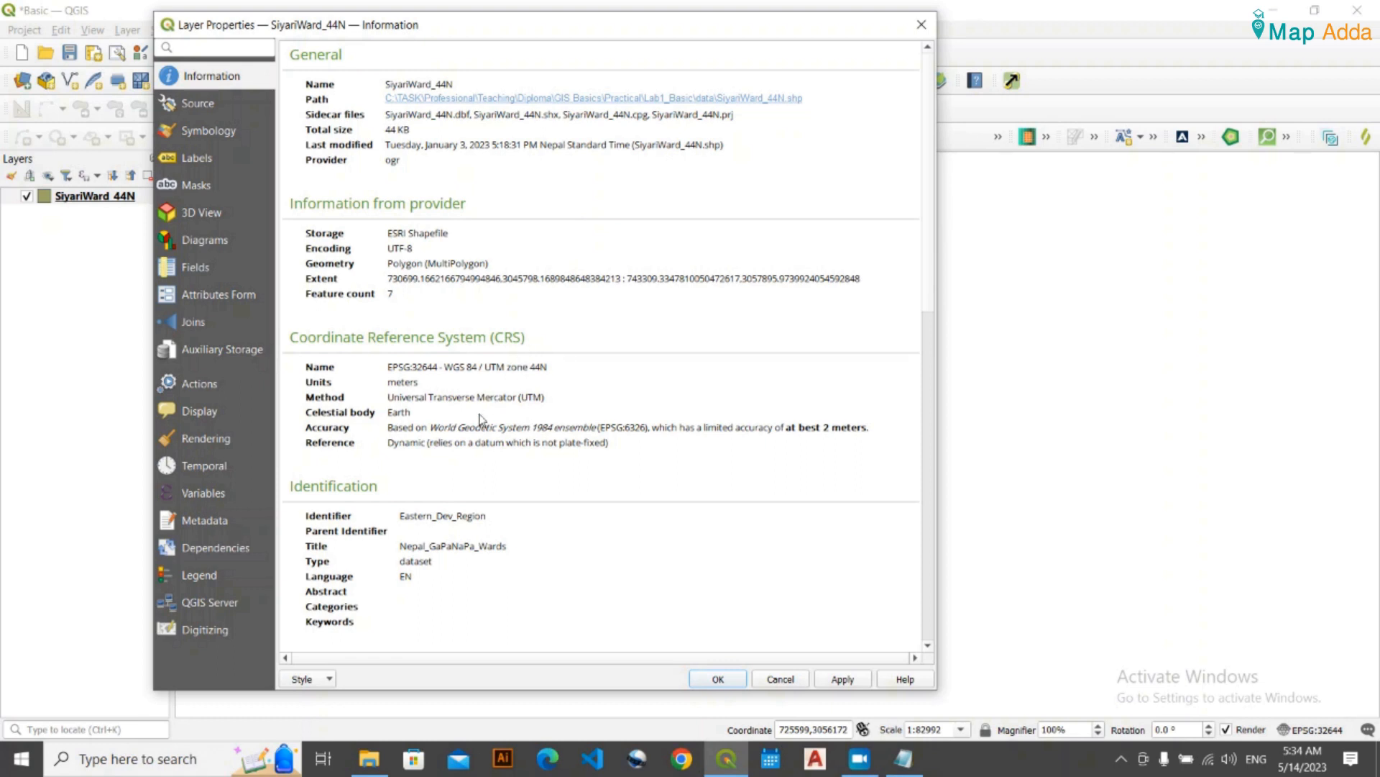
{"action": "left_click_drag", "start_coordinate": [290, 338], "coordinate": [521, 344]}
{"action": "left_click", "coordinate": [519, 341]}
{"action": "left_click_drag", "start_coordinate": [343, 339], "coordinate": [351, 339]}
{"action": "left_click", "coordinate": [443, 318]}
- Look over the layer's Source and Symbology settings, and bring up its Labels settings
{"action": "left_click", "coordinate": [225, 109]}
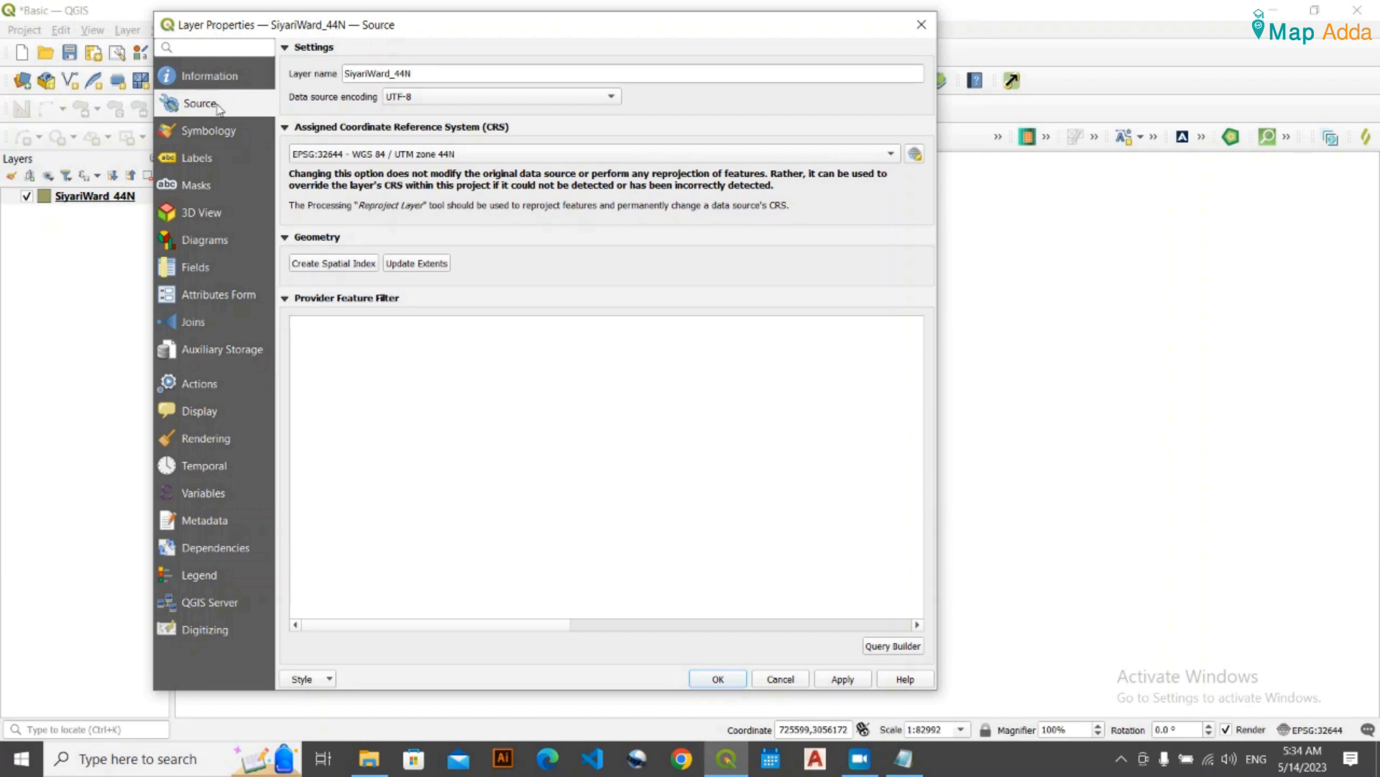
{"action": "left_click", "coordinate": [219, 140]}
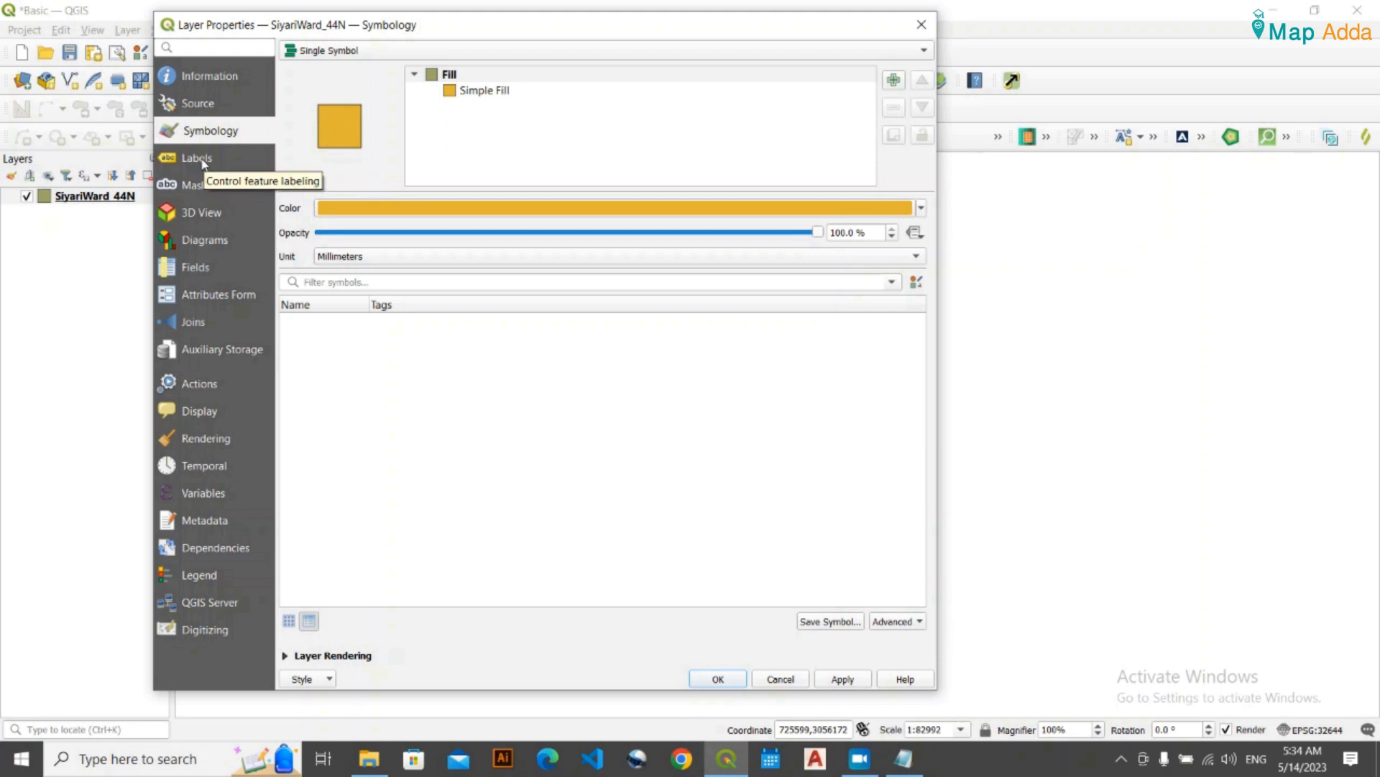
{"action": "left_click", "coordinate": [202, 162]}
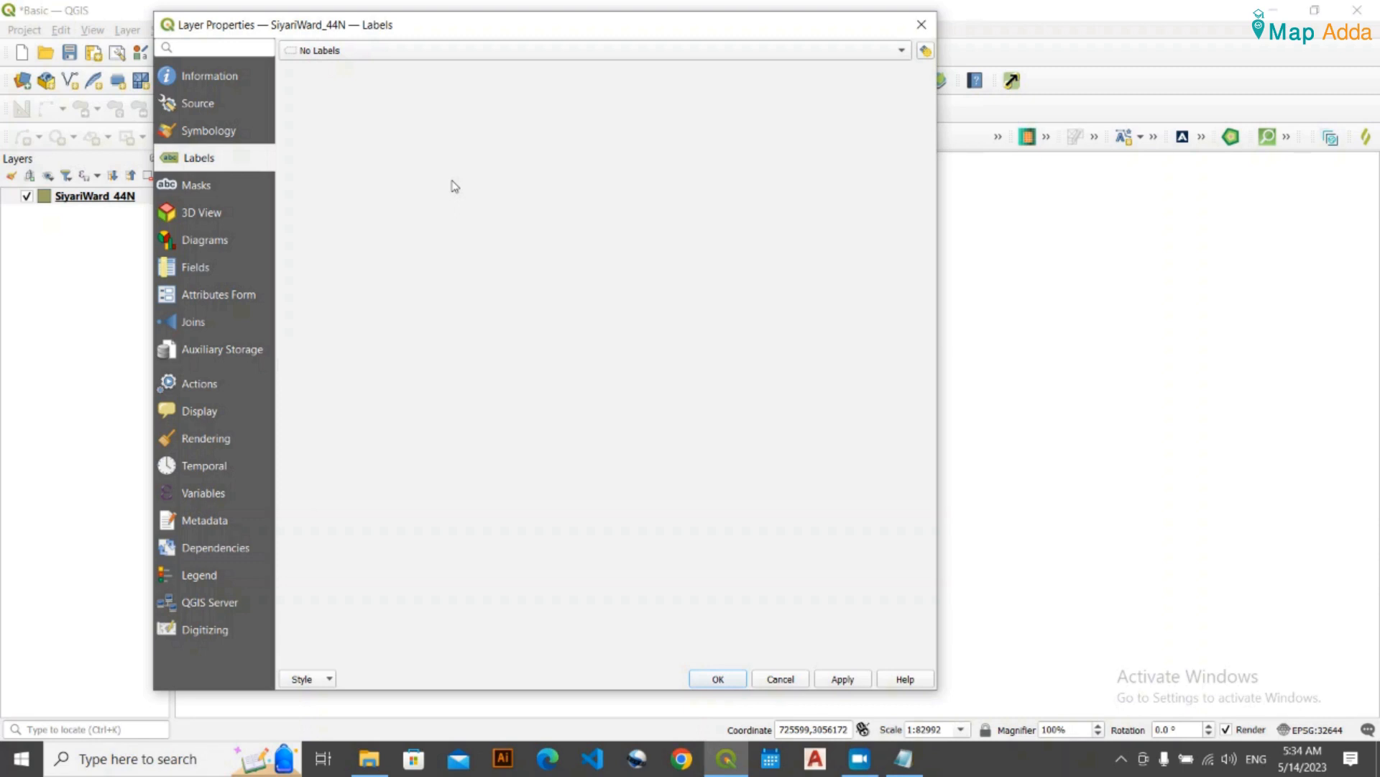
- Move the Layer Properties dialog aside to view the unlabelled ward map, and bring the dialog back
{"action": "left_click_drag", "start_coordinate": [611, 27], "coordinate": [934, 685]}
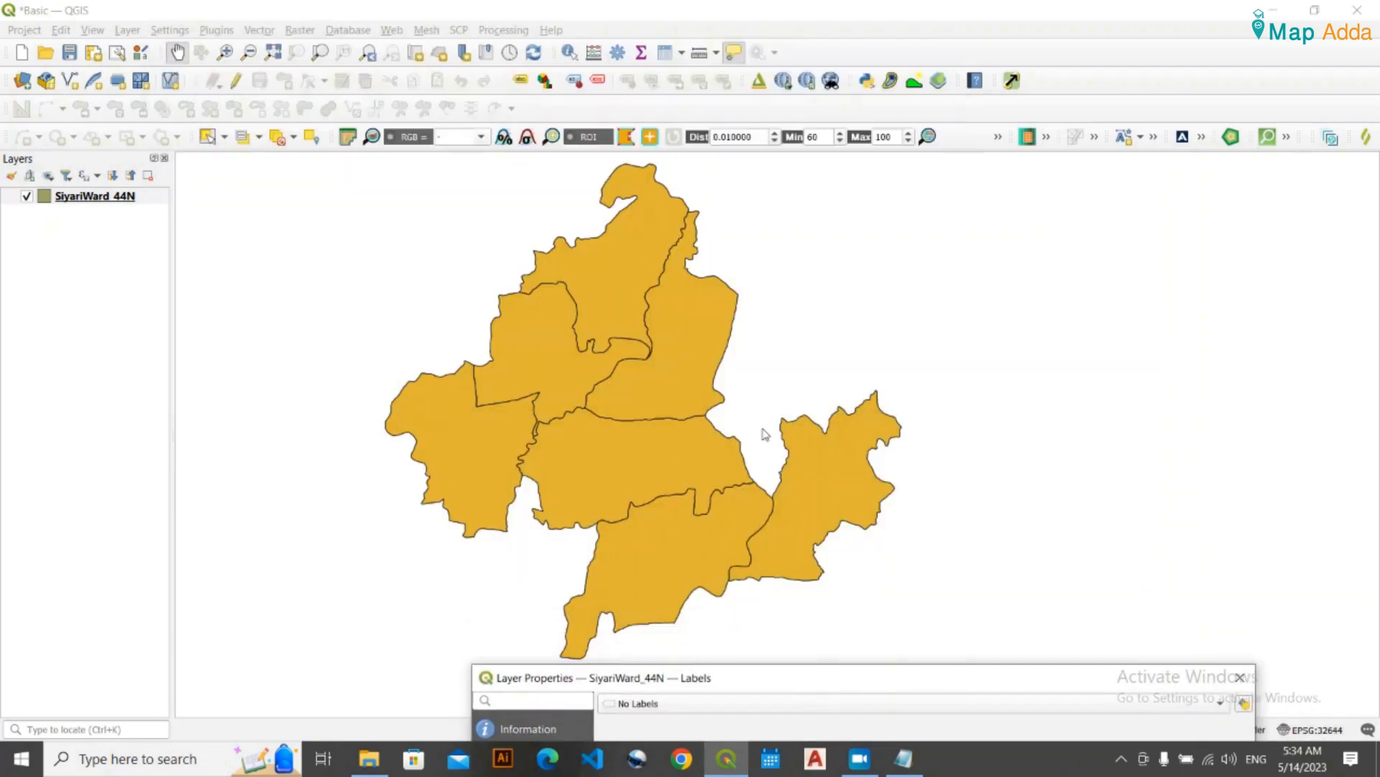
{"action": "left_click_drag", "start_coordinate": [940, 683], "coordinate": [703, 126]}
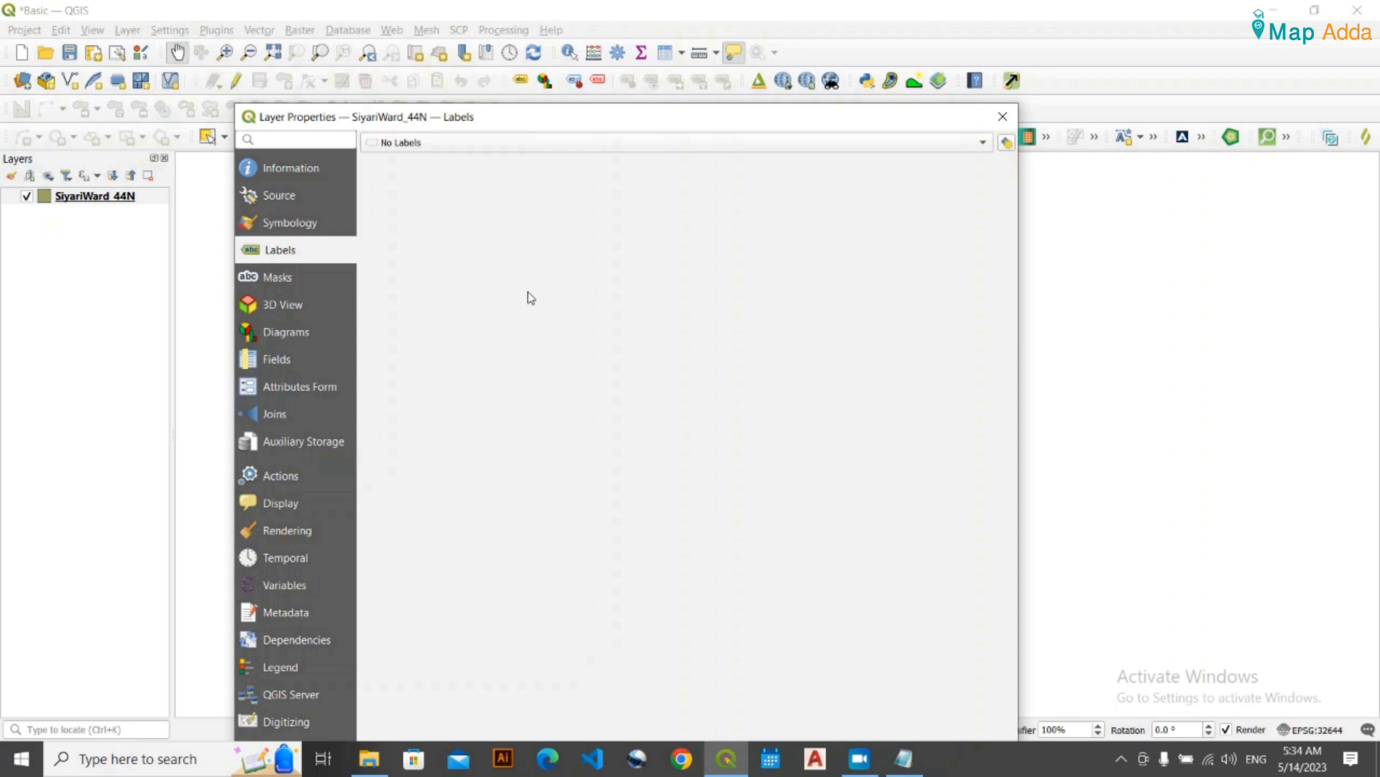
{"action": "left_click_drag", "start_coordinate": [834, 132], "coordinate": [976, 731]}
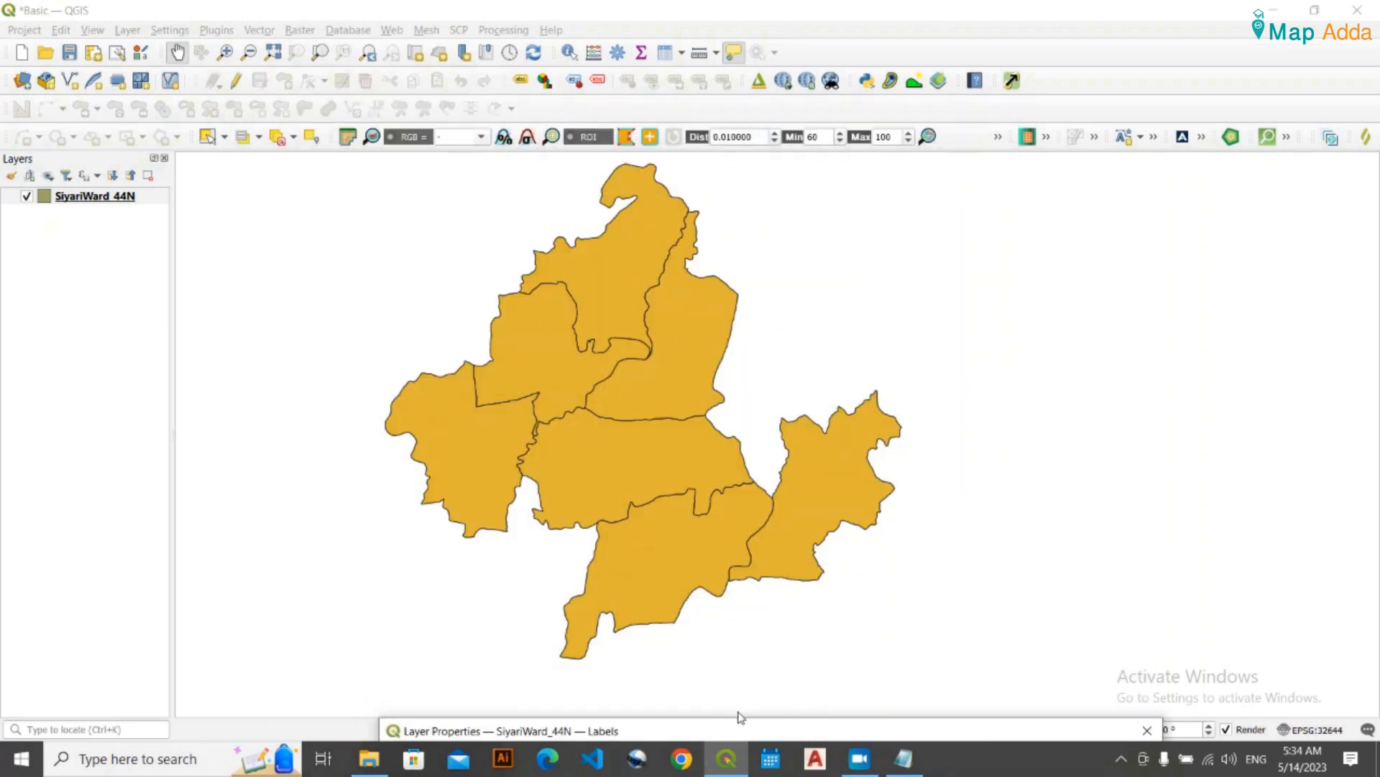
{"action": "left_click_drag", "start_coordinate": [741, 730], "coordinate": [532, 115]}
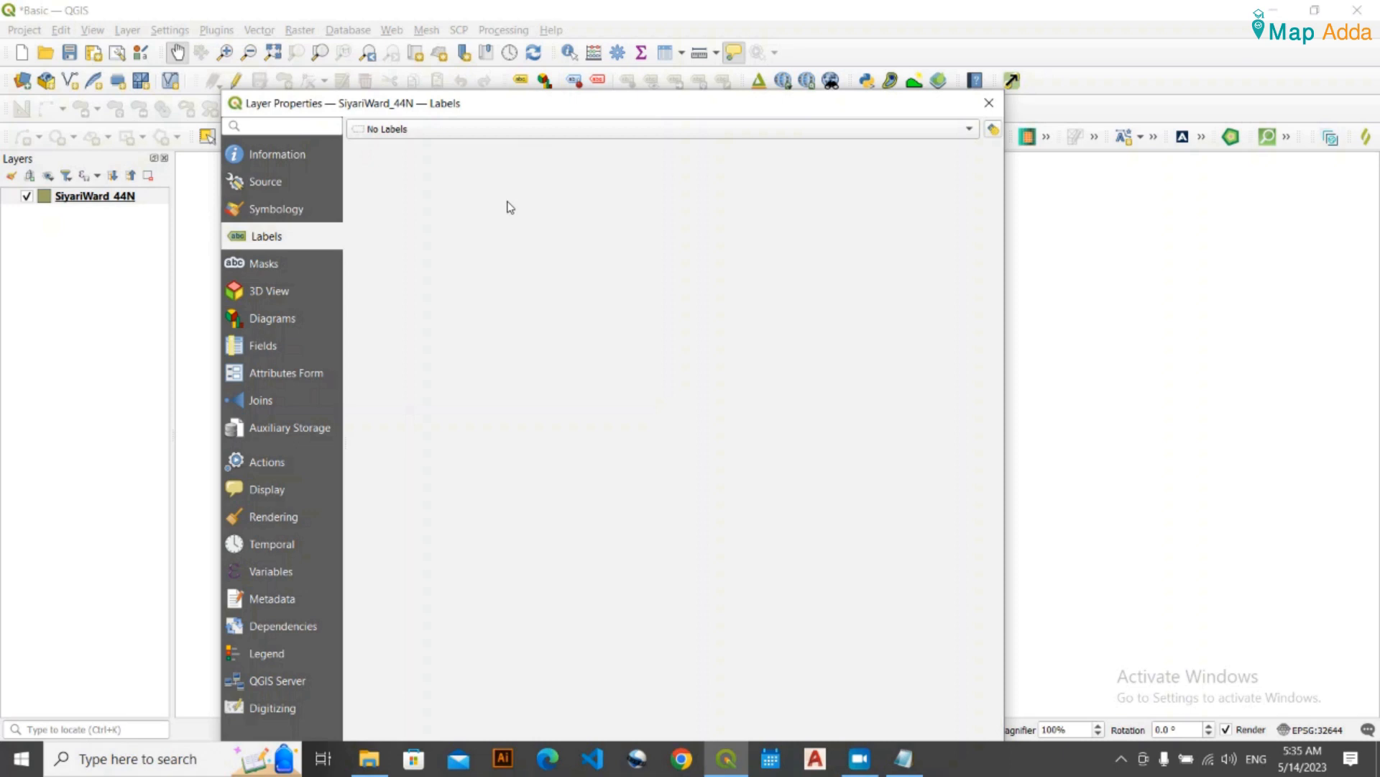
- Enable Single Labels for the wards with the DISTRICT field, apply them and check the labels on the map
{"action": "left_click", "coordinate": [972, 137]}
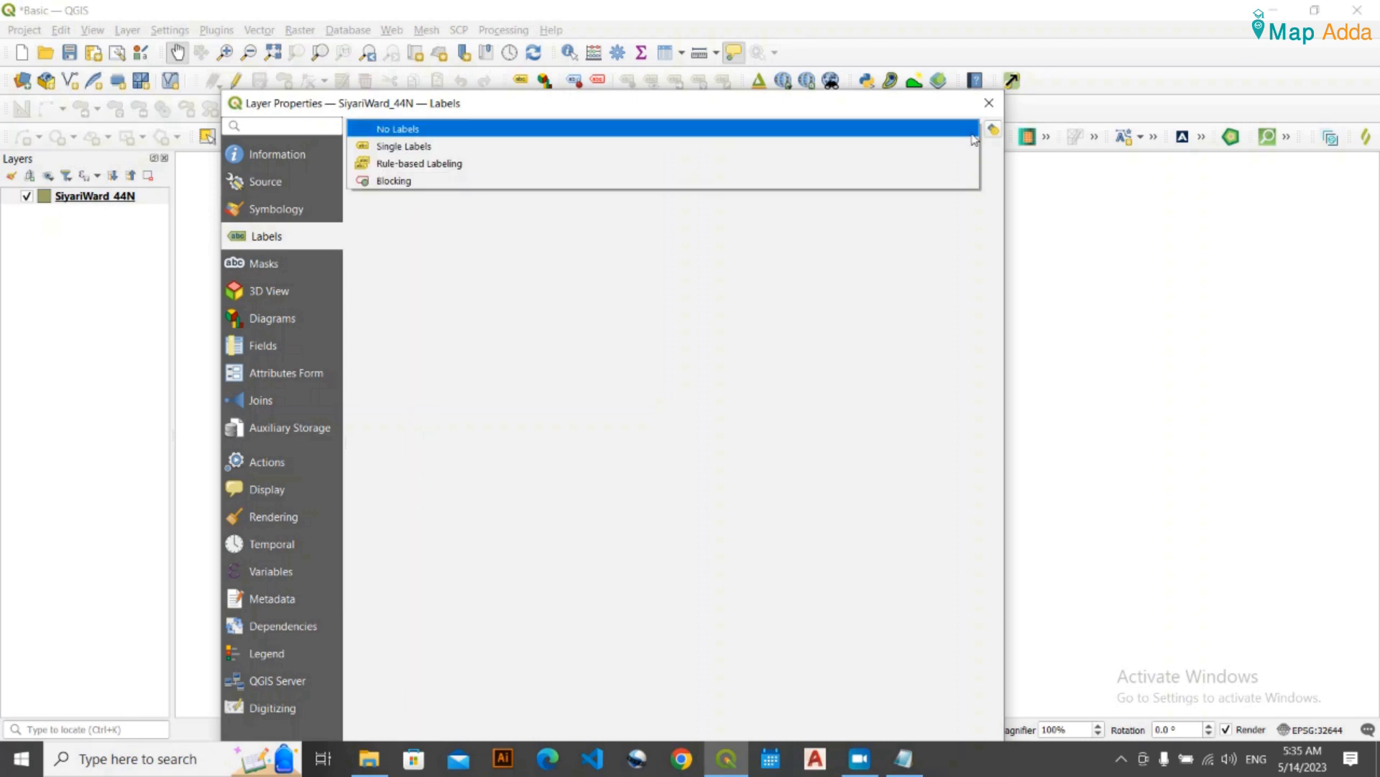
{"action": "left_click", "coordinate": [413, 148]}
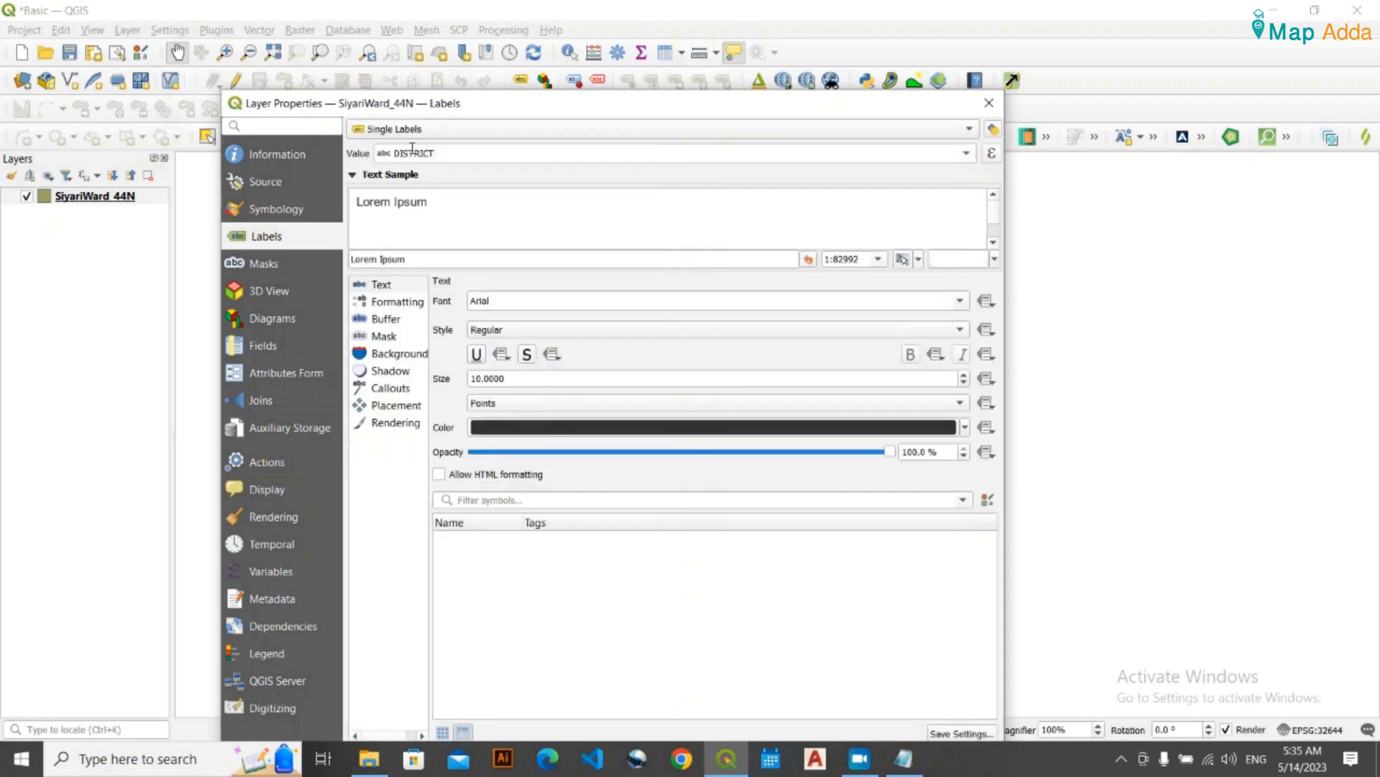
{"action": "left_click_drag", "start_coordinate": [662, 109], "coordinate": [637, 32]}
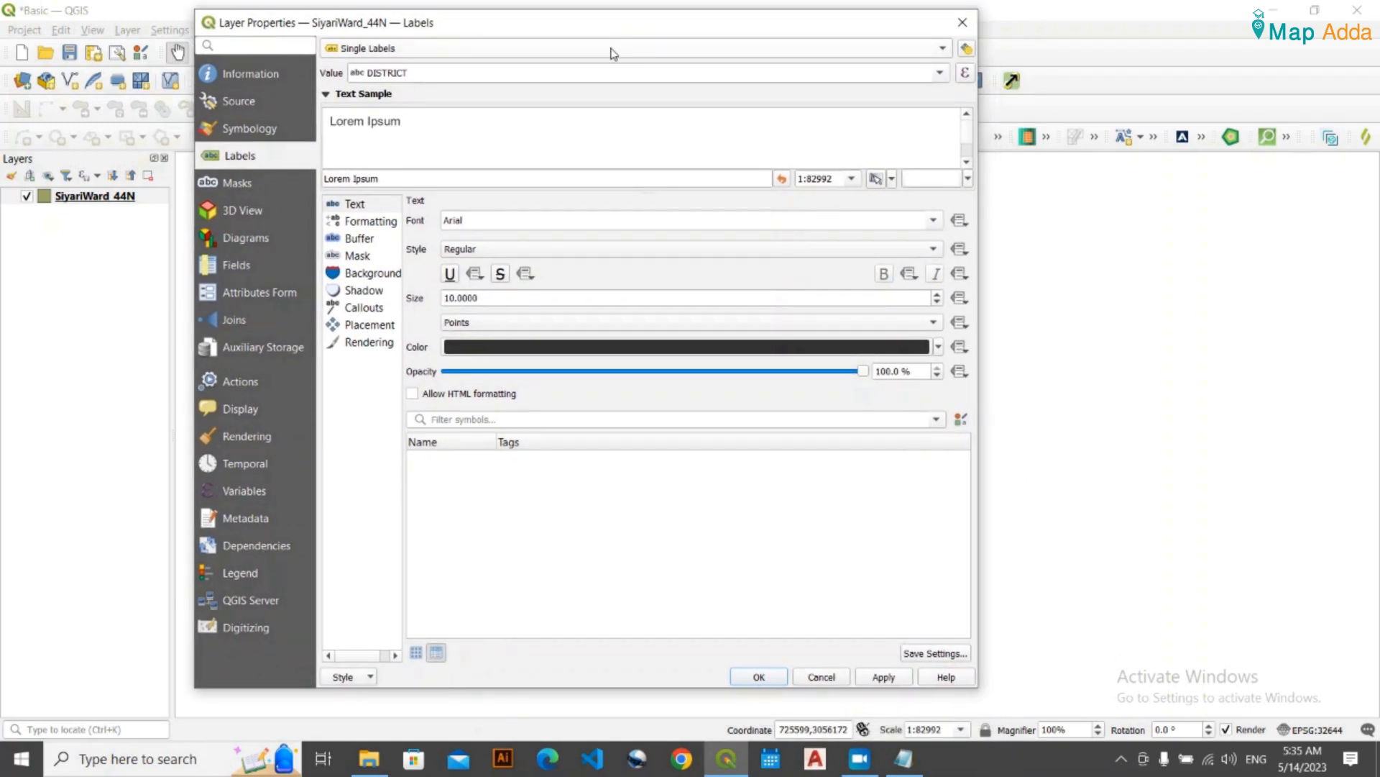
{"action": "left_click", "coordinate": [884, 678]}
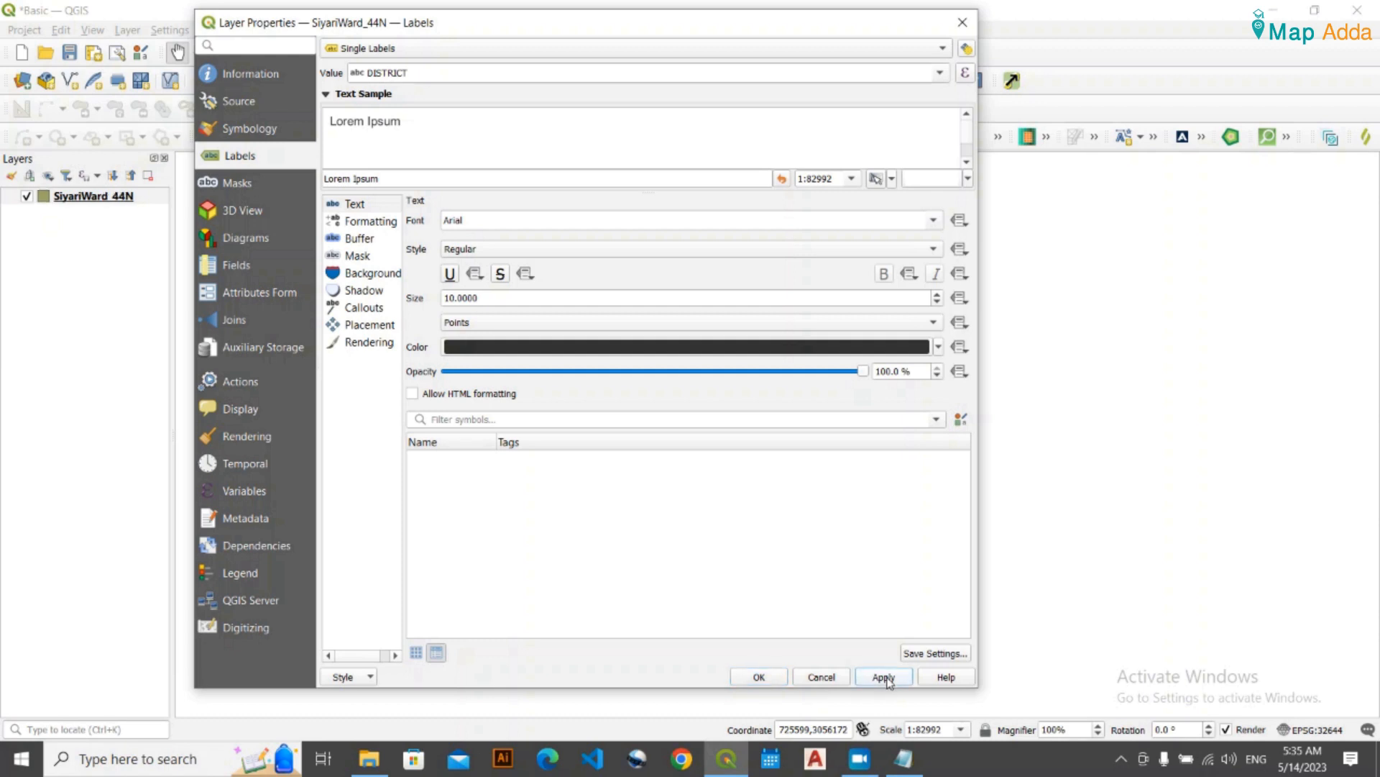
{"action": "left_click_drag", "start_coordinate": [843, 25], "coordinate": [964, 705]}
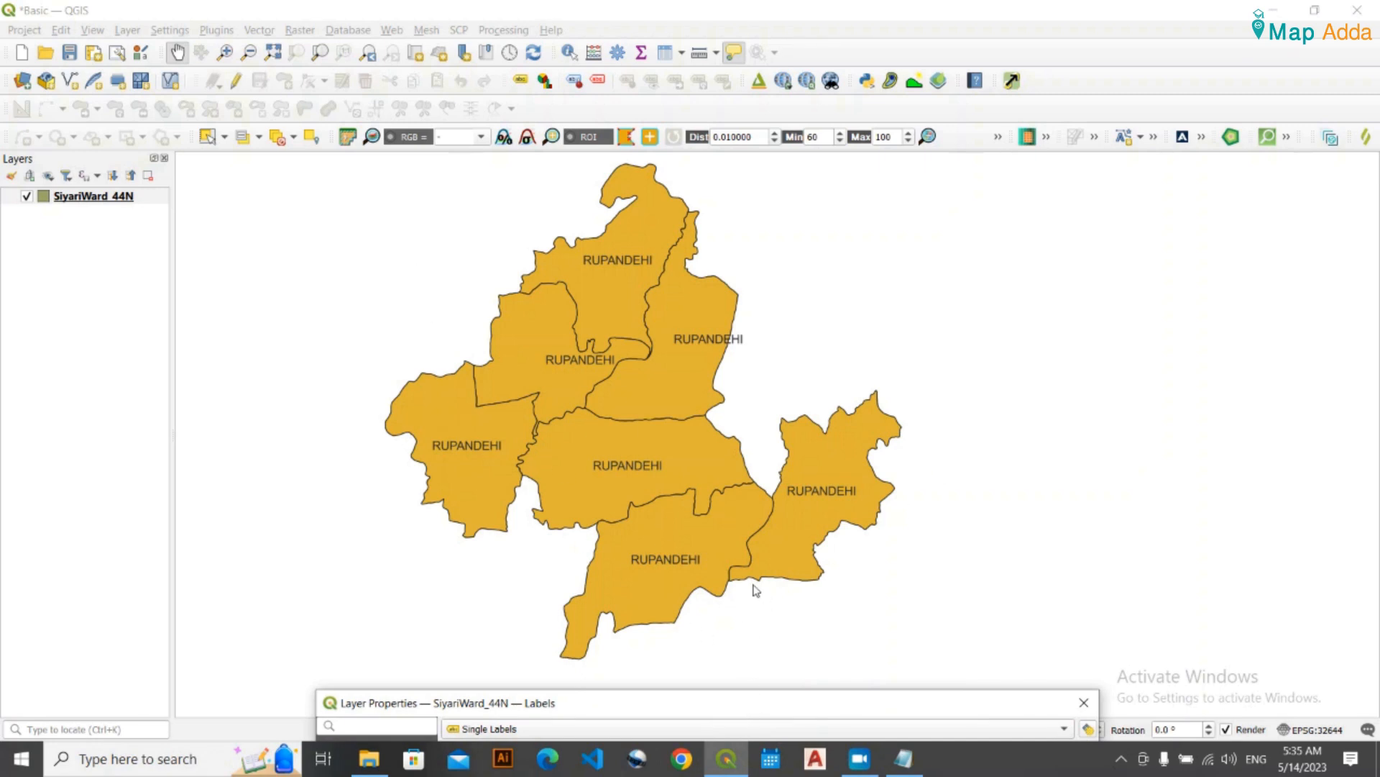
{"action": "left_click_drag", "start_coordinate": [688, 702], "coordinate": [575, 88]}
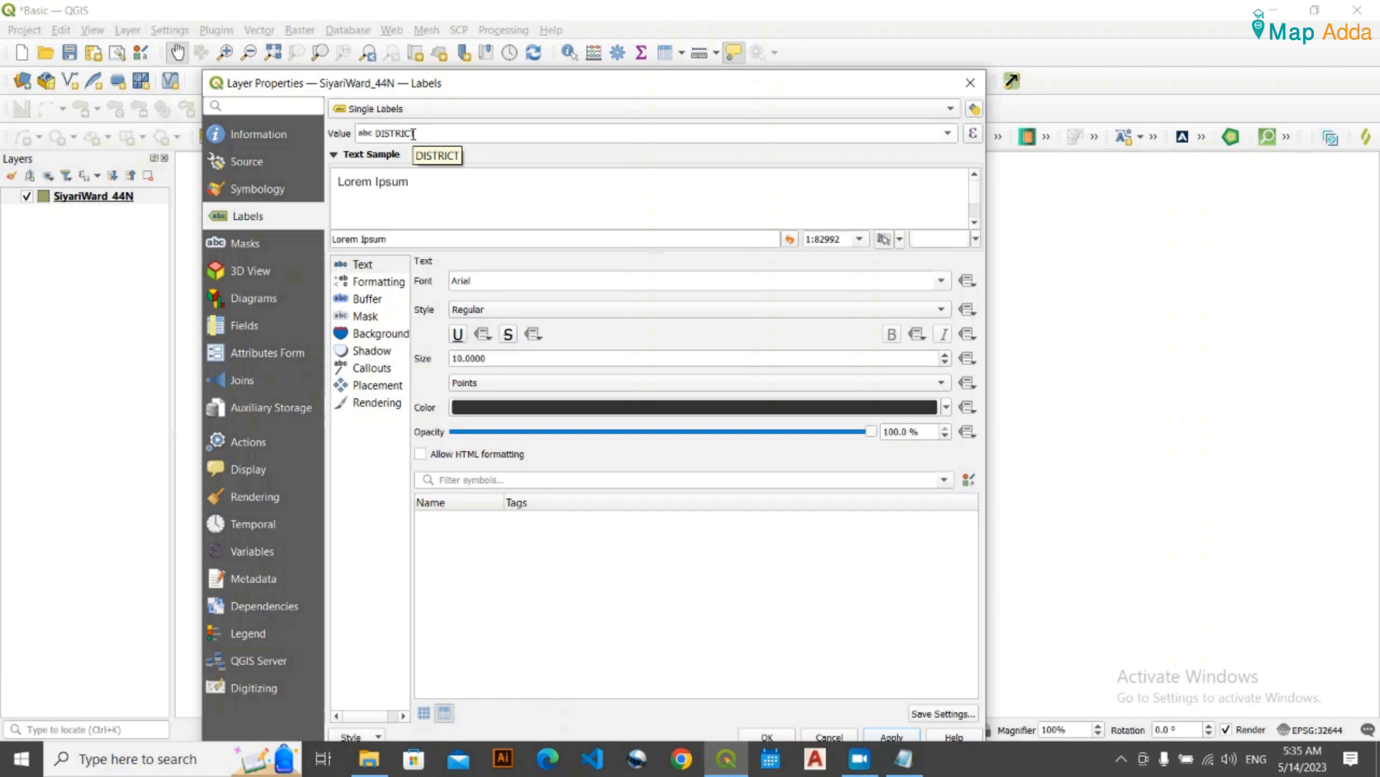
- Close the layer properties and review the fields in the SiyariWard_44N attribute table to find one suitable for labelling
{"action": "left_click", "coordinate": [970, 82]}
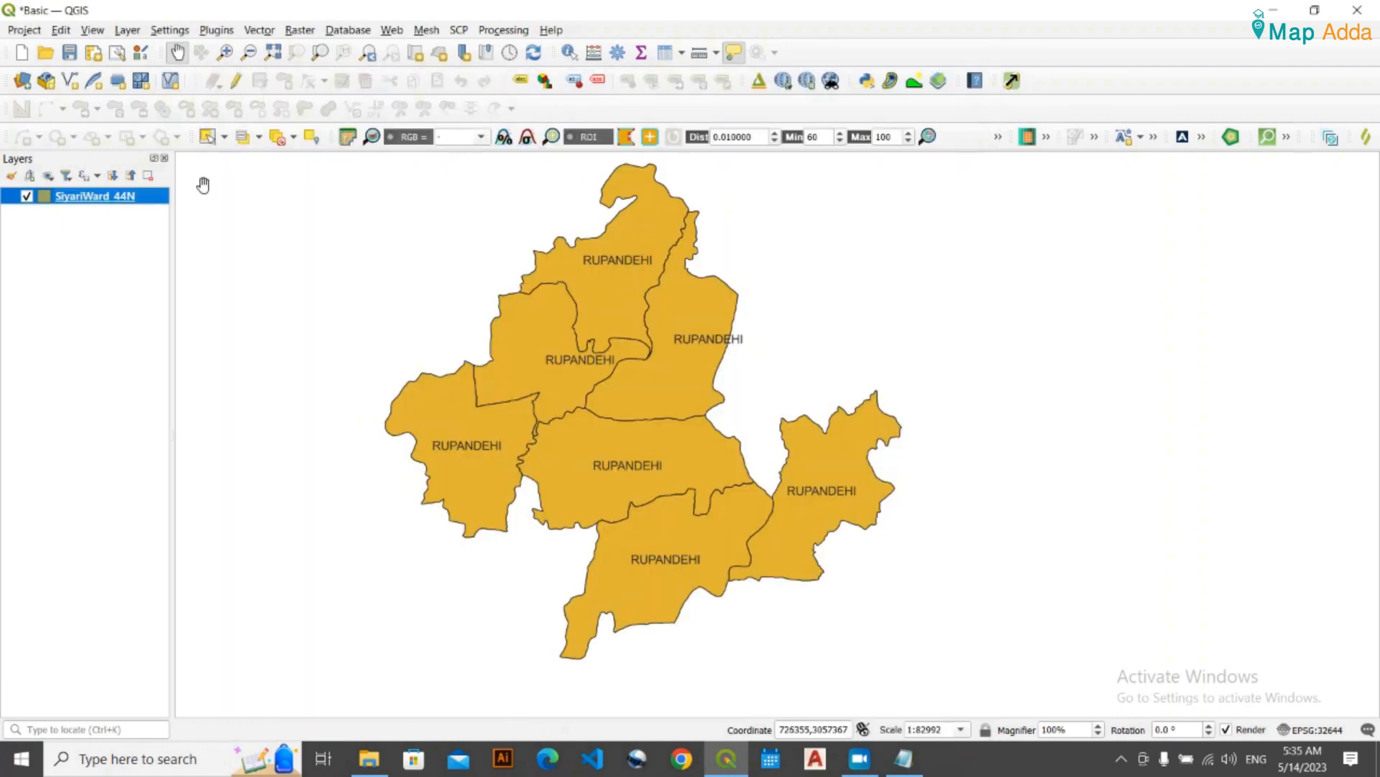
{"action": "right_click", "coordinate": [122, 200]}
{"action": "left_click", "coordinate": [193, 407]}
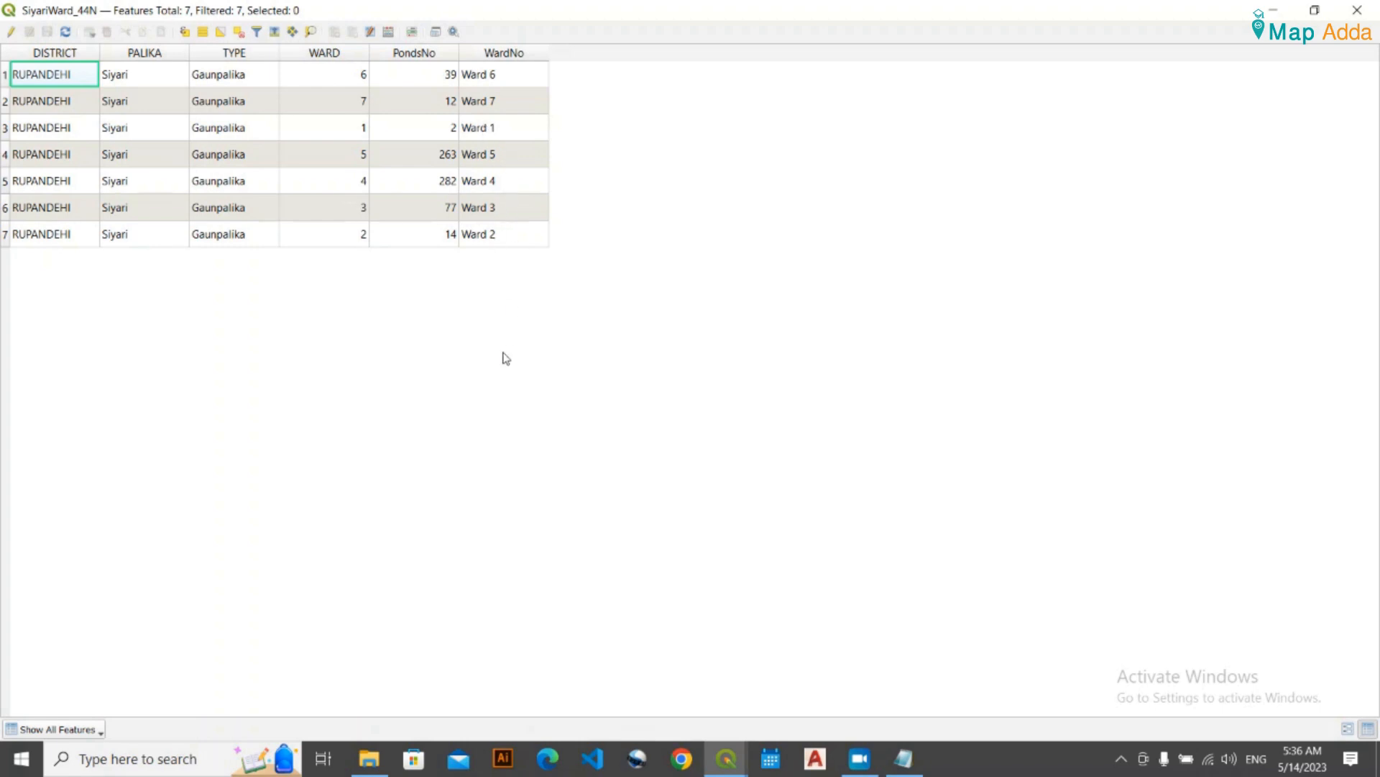
{"action": "left_click", "coordinate": [1357, 10]}
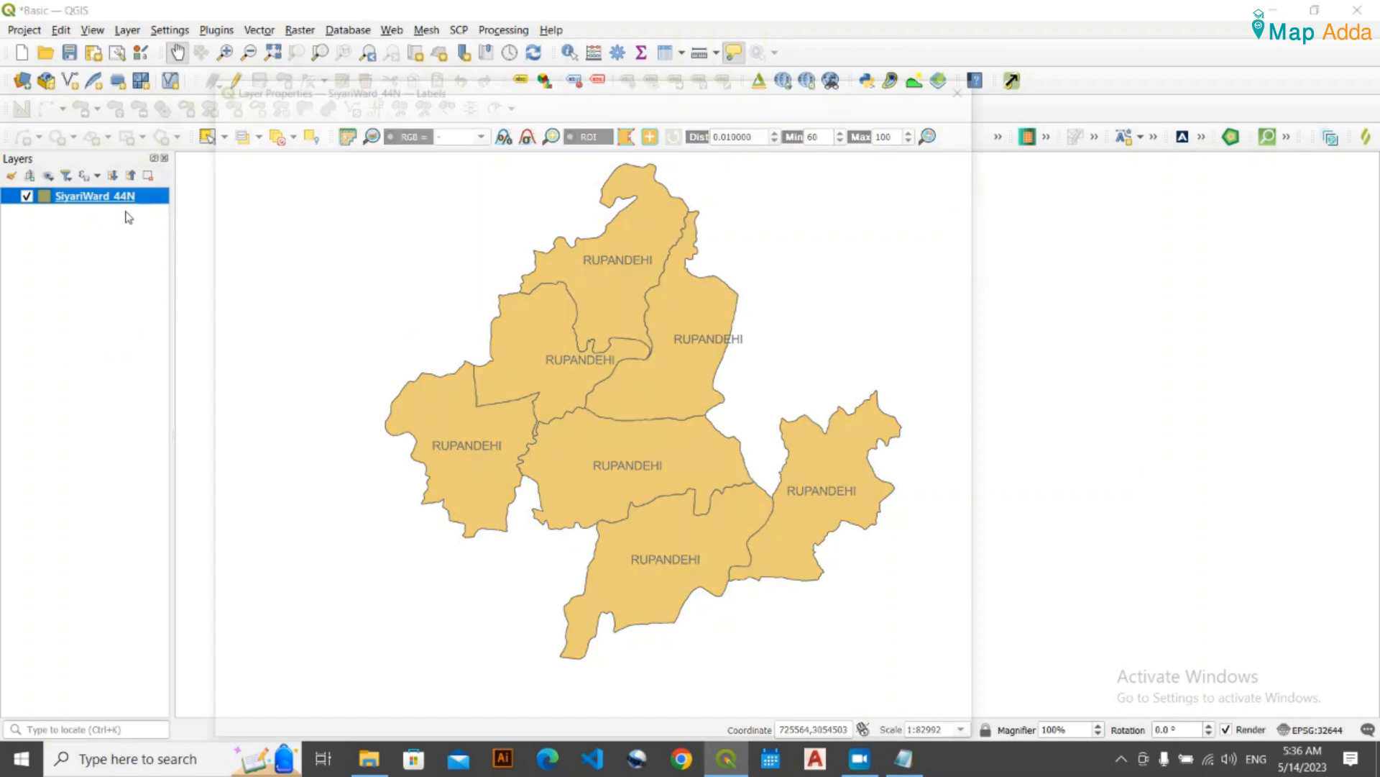
- Label the SiyariWard_44N wards by the WardNo field, apply the change and check the labels on the map
{"action": "double_click", "coordinate": [125, 204]}
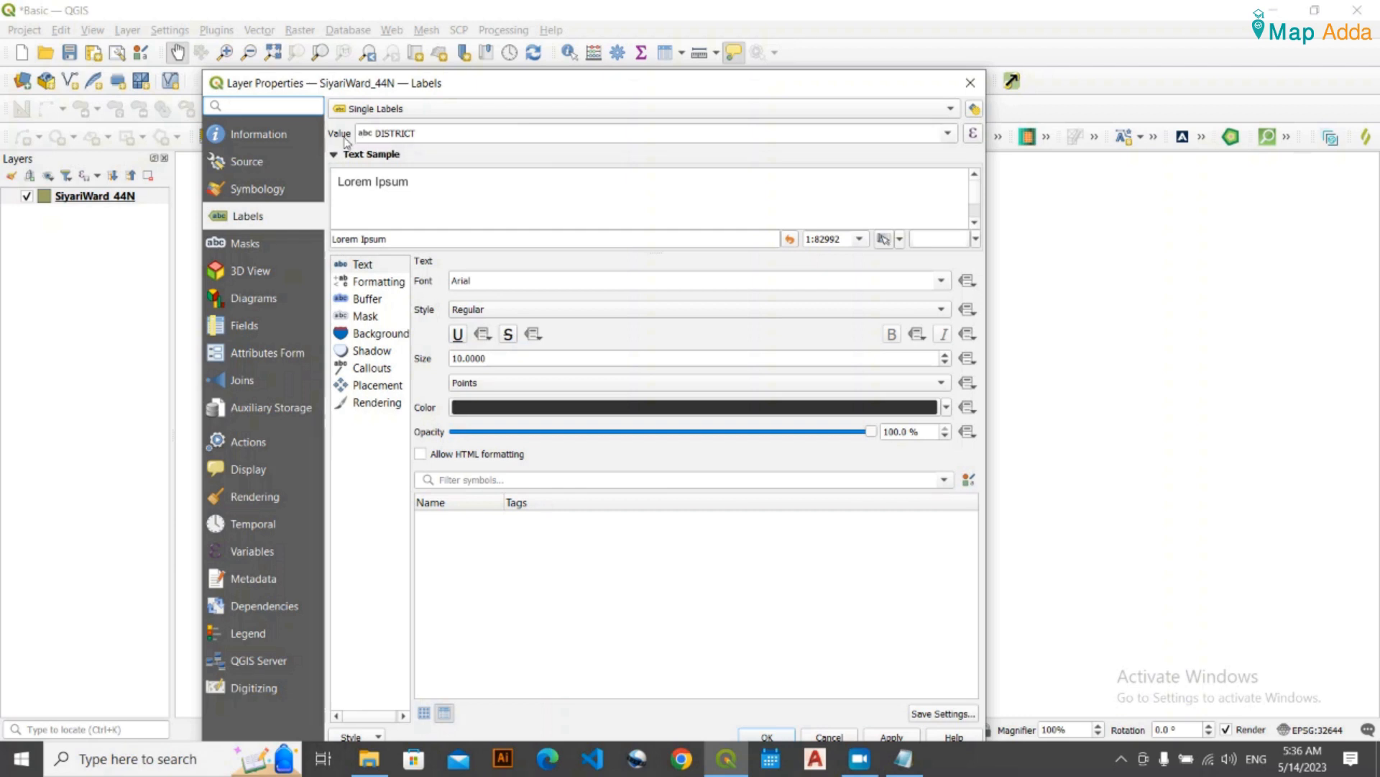
{"action": "left_click", "coordinate": [949, 133]}
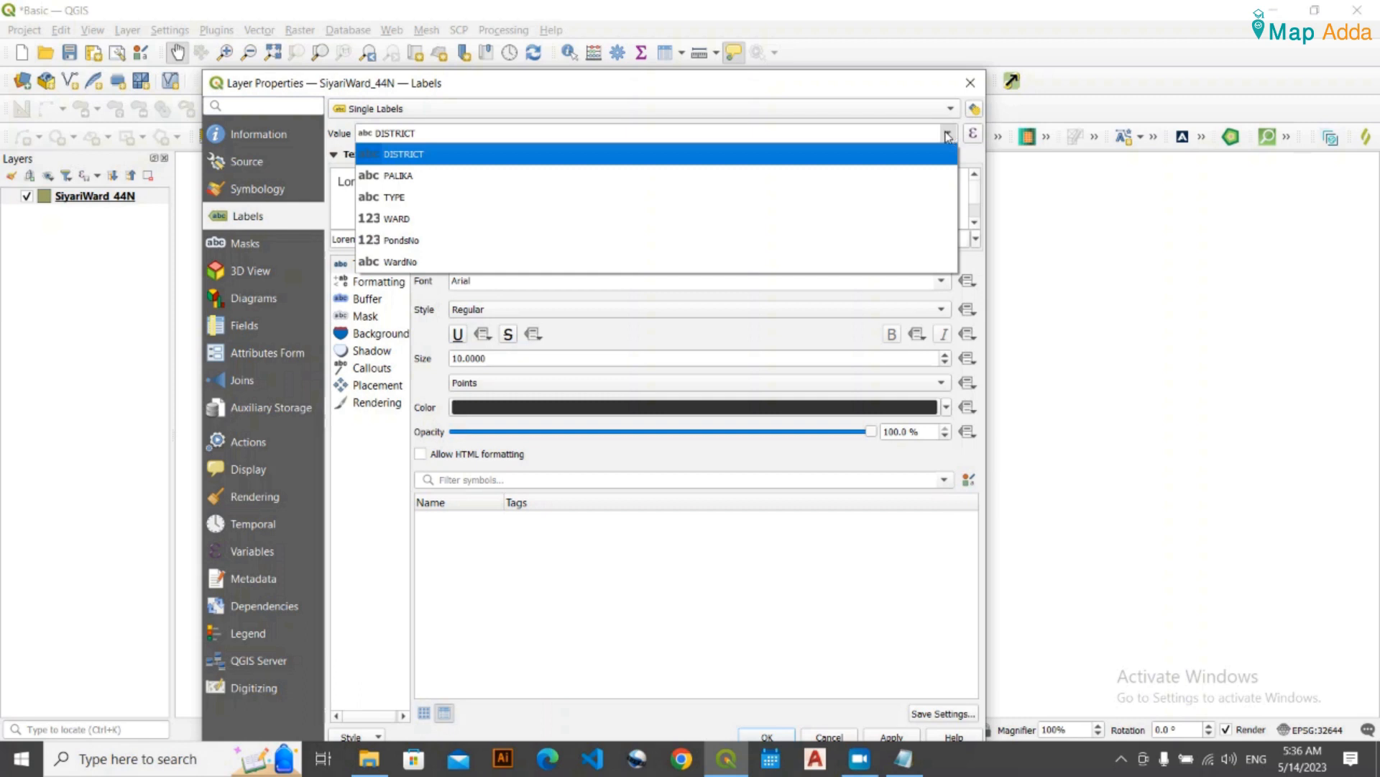
{"action": "left_click", "coordinate": [419, 263]}
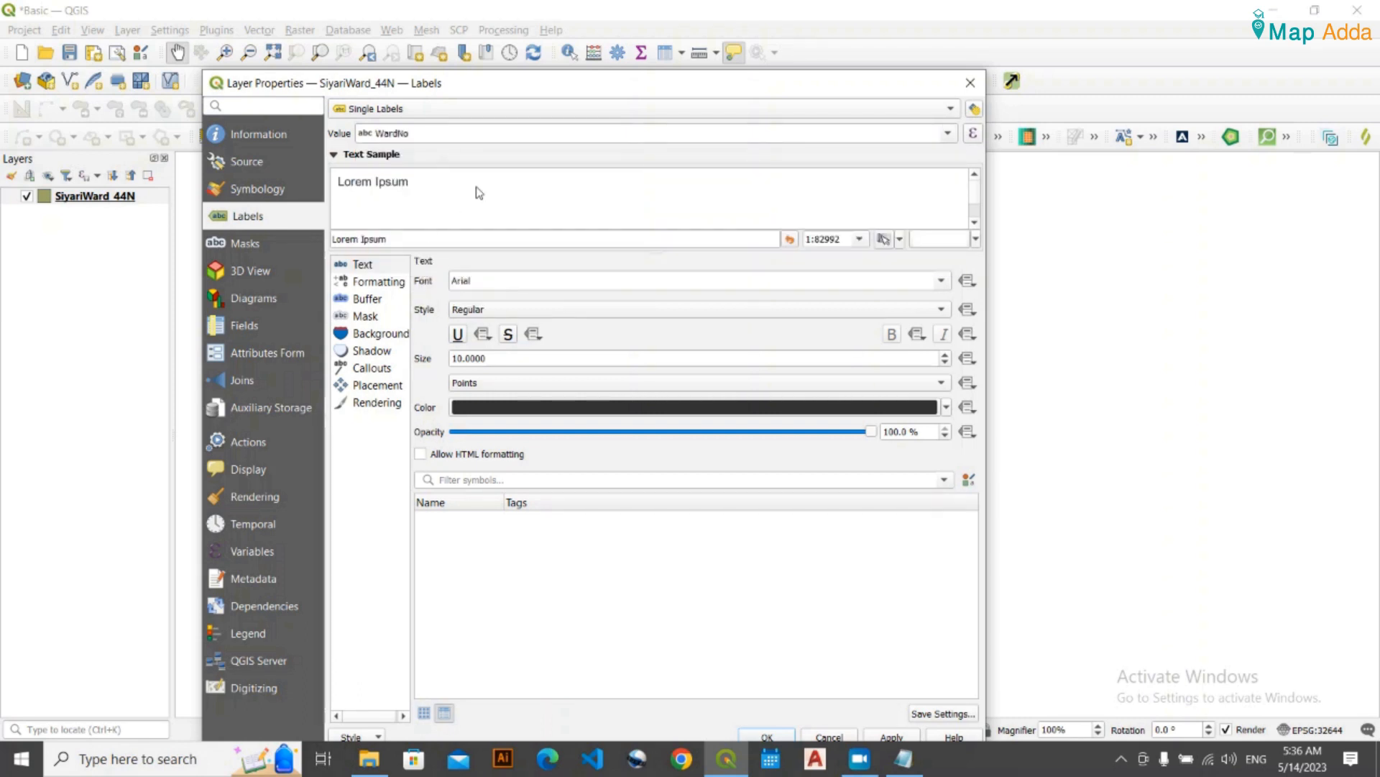
{"action": "left_click_drag", "start_coordinate": [867, 88], "coordinate": [955, 703]}
{"action": "left_click", "coordinate": [868, 680]}
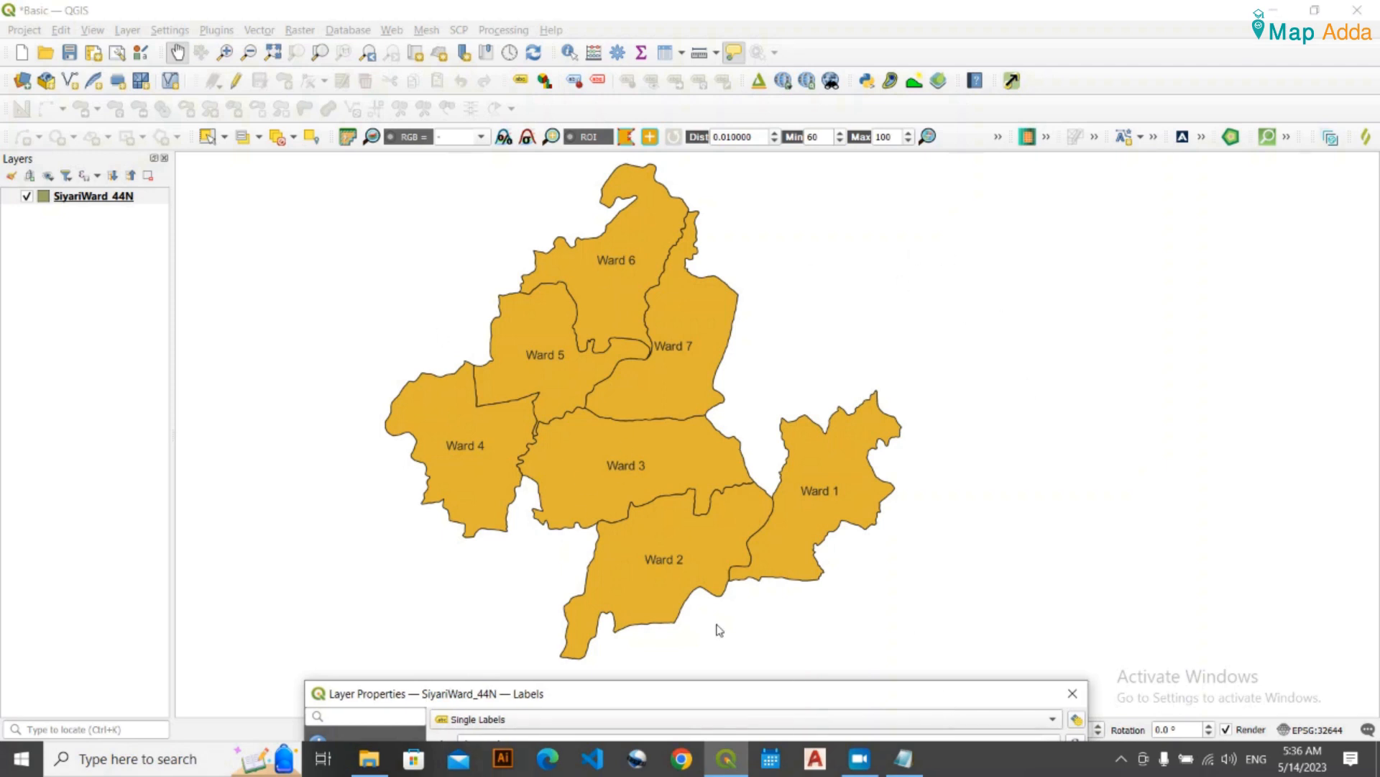
{"action": "left_click_drag", "start_coordinate": [747, 698], "coordinate": [662, 123]}
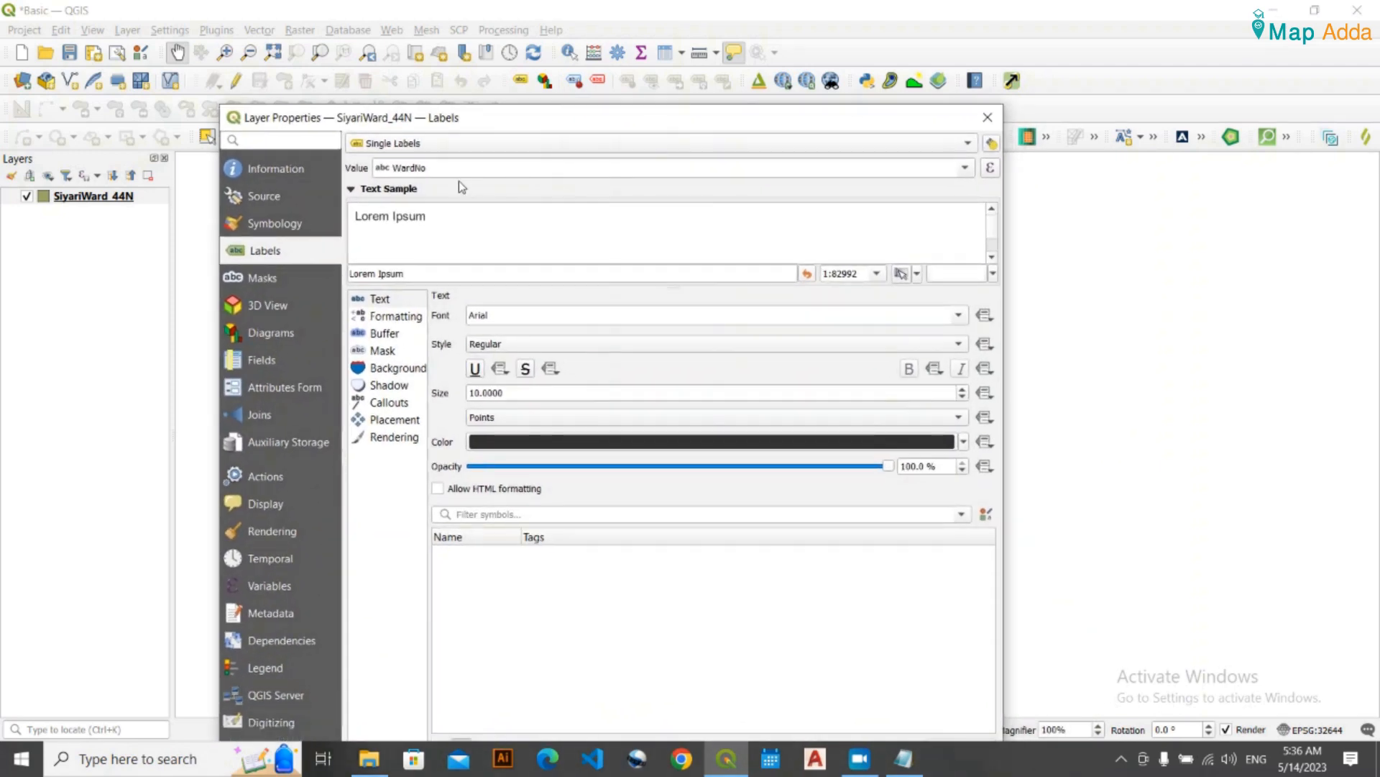
- Review the available label fields while keeping WardNo, and set the label font to FreeSans
{"action": "left_click", "coordinate": [964, 167]}
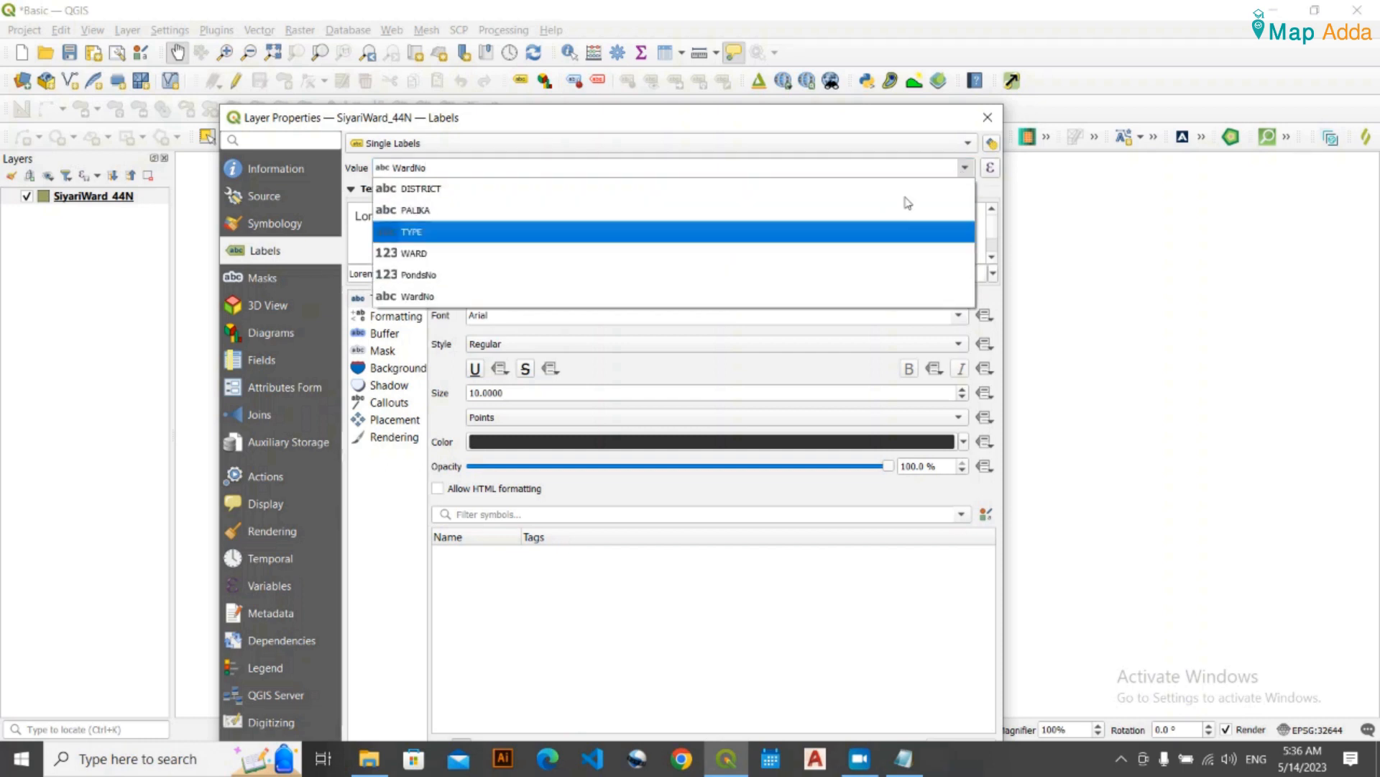
{"action": "left_click", "coordinate": [964, 170]}
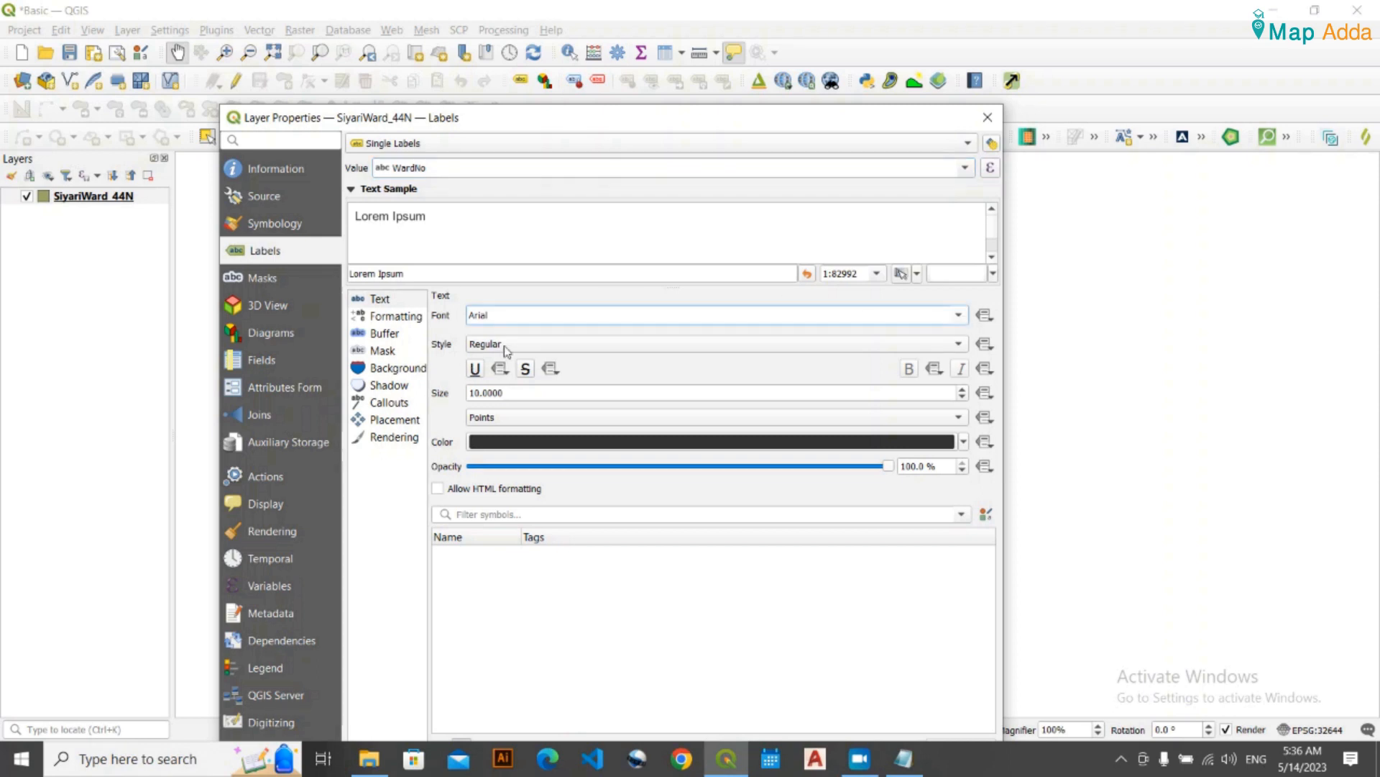
{"action": "left_click", "coordinate": [471, 314]}
{"action": "left_click", "coordinate": [469, 319]}
{"action": "left_click", "coordinate": [533, 319]}
{"action": "left_click", "coordinate": [956, 316]}
{"action": "scroll", "coordinate": [791, 403], "scroll_direction": "up", "scroll_amount": 5}
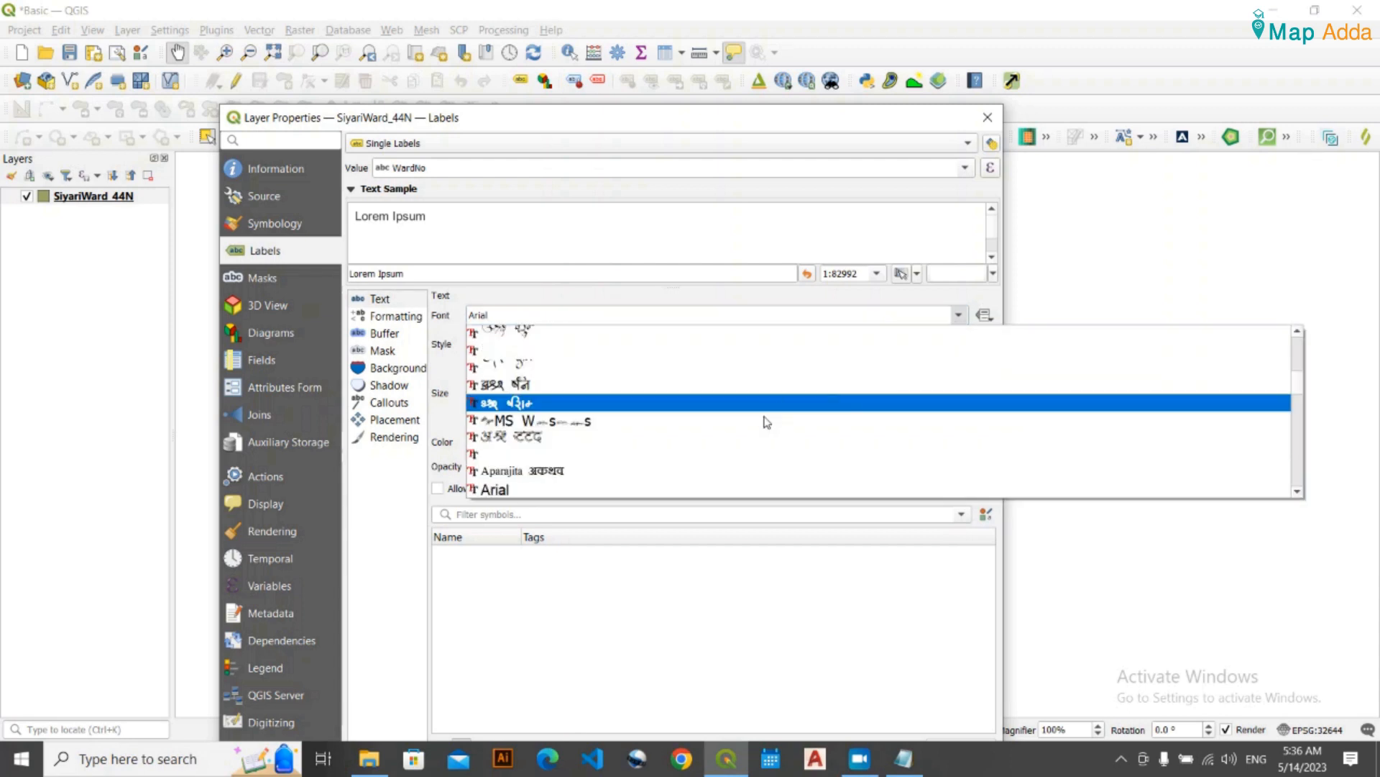
{"action": "scroll", "coordinate": [728, 432], "scroll_direction": "up", "scroll_amount": 3}
{"action": "left_click", "coordinate": [607, 314]}
{"action": "double_click", "coordinate": [606, 315]}
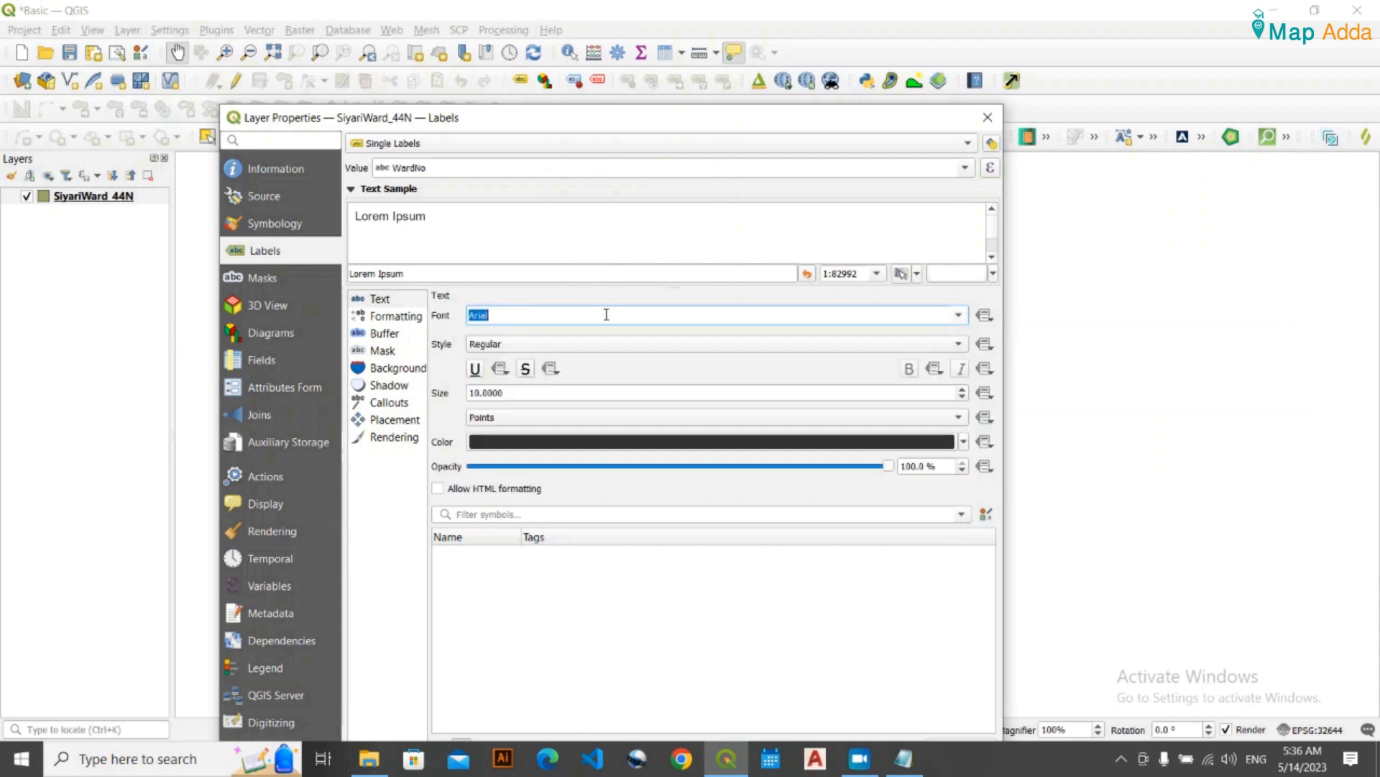
{"action": "type", "text": "FreeSans"}
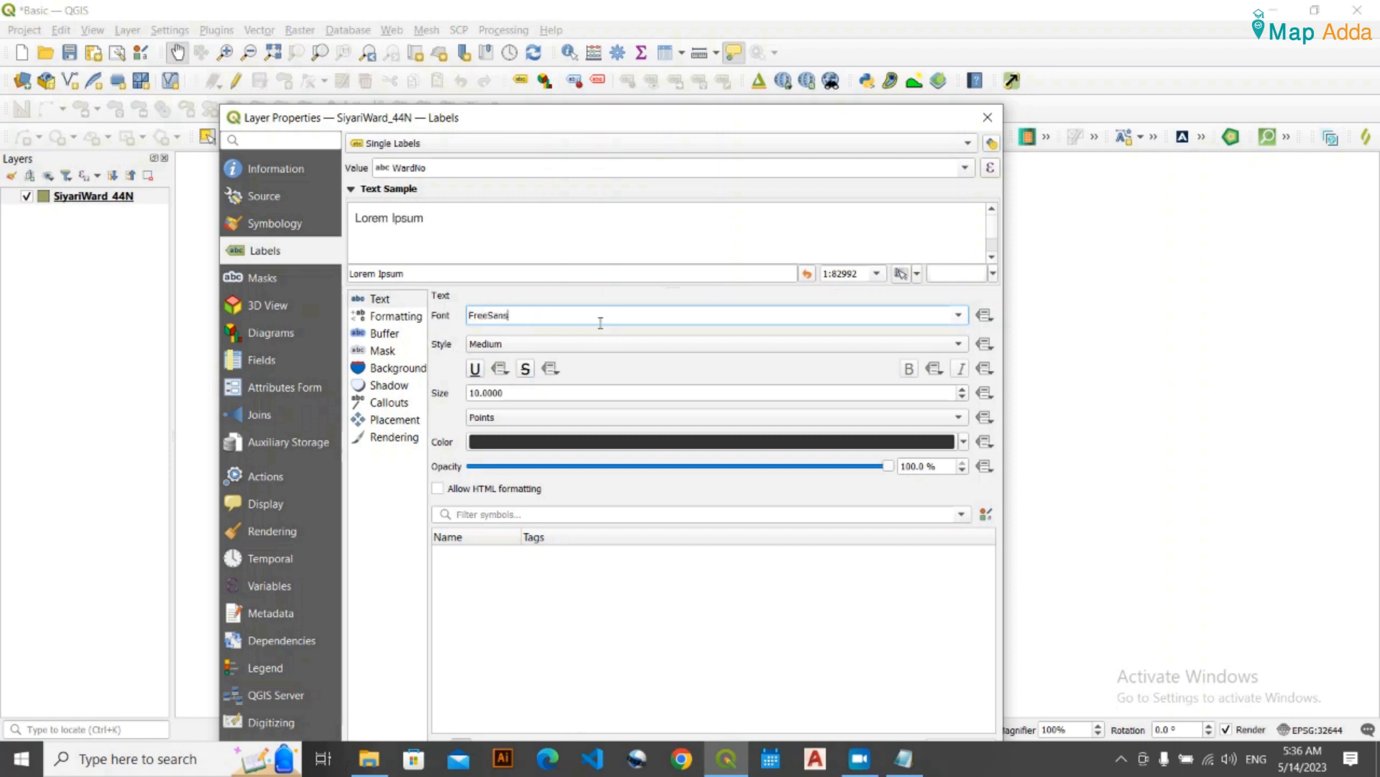
- Set the ward label size to 12 points and the text color to pale green, and apply the changes
{"action": "scroll", "coordinate": [543, 389], "scroll_direction": "up", "scroll_amount": 2}
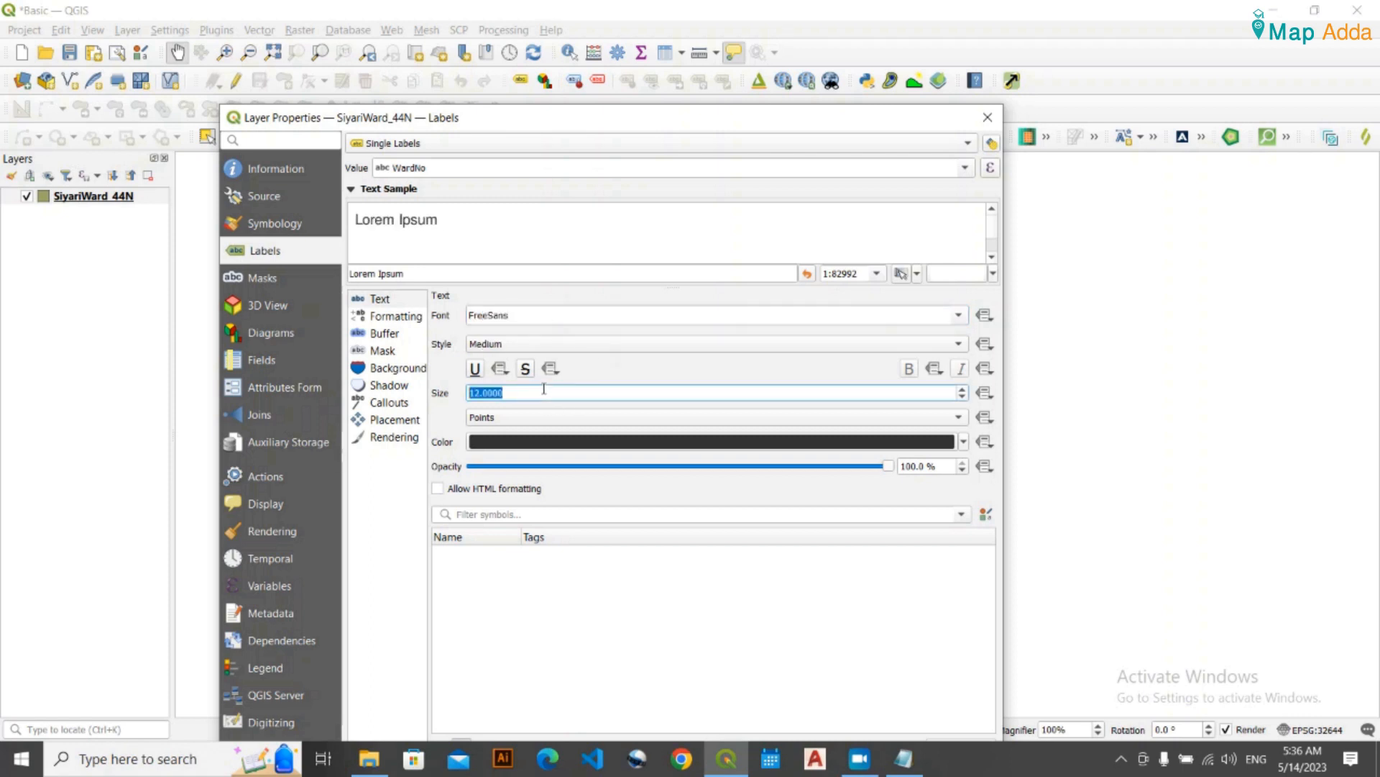
{"action": "left_click_drag", "start_coordinate": [573, 123], "coordinate": [551, 21]}
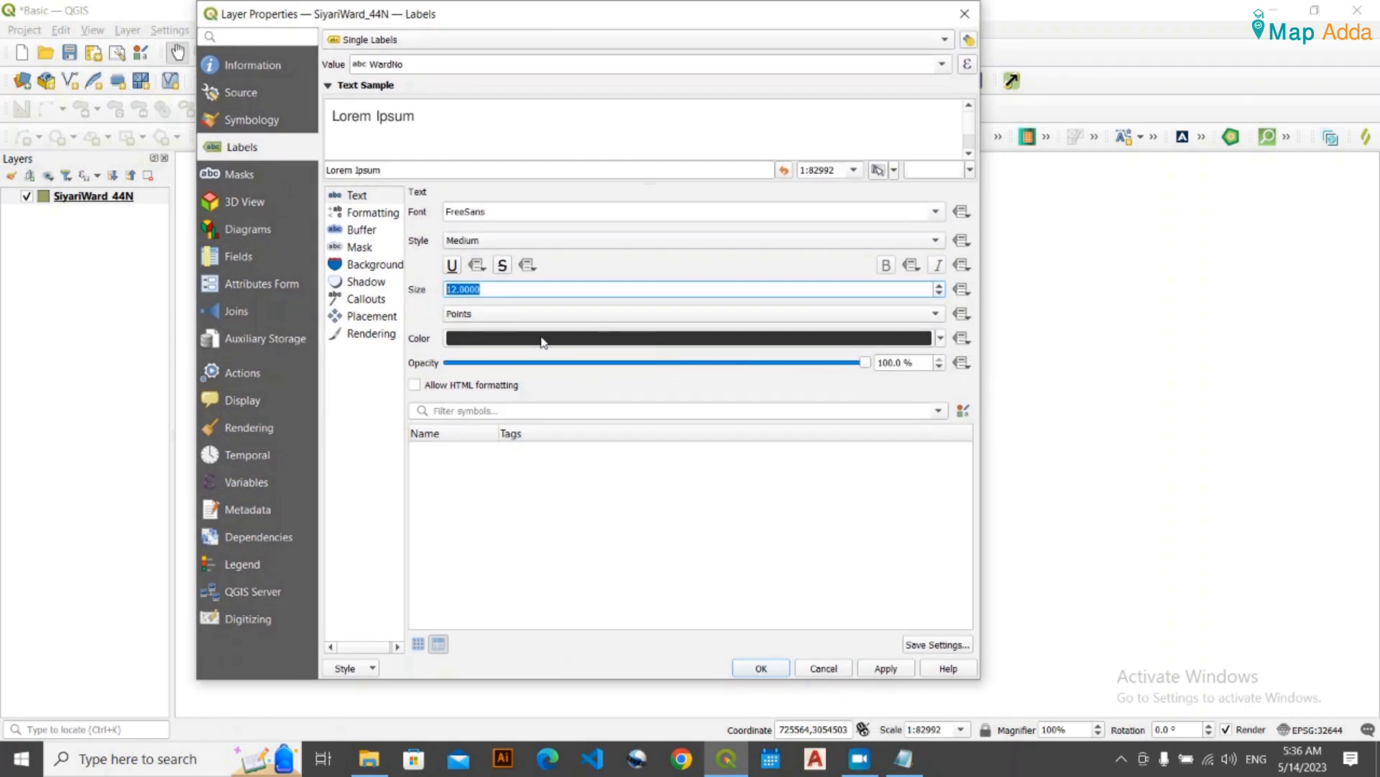
{"action": "left_click", "coordinate": [941, 338]}
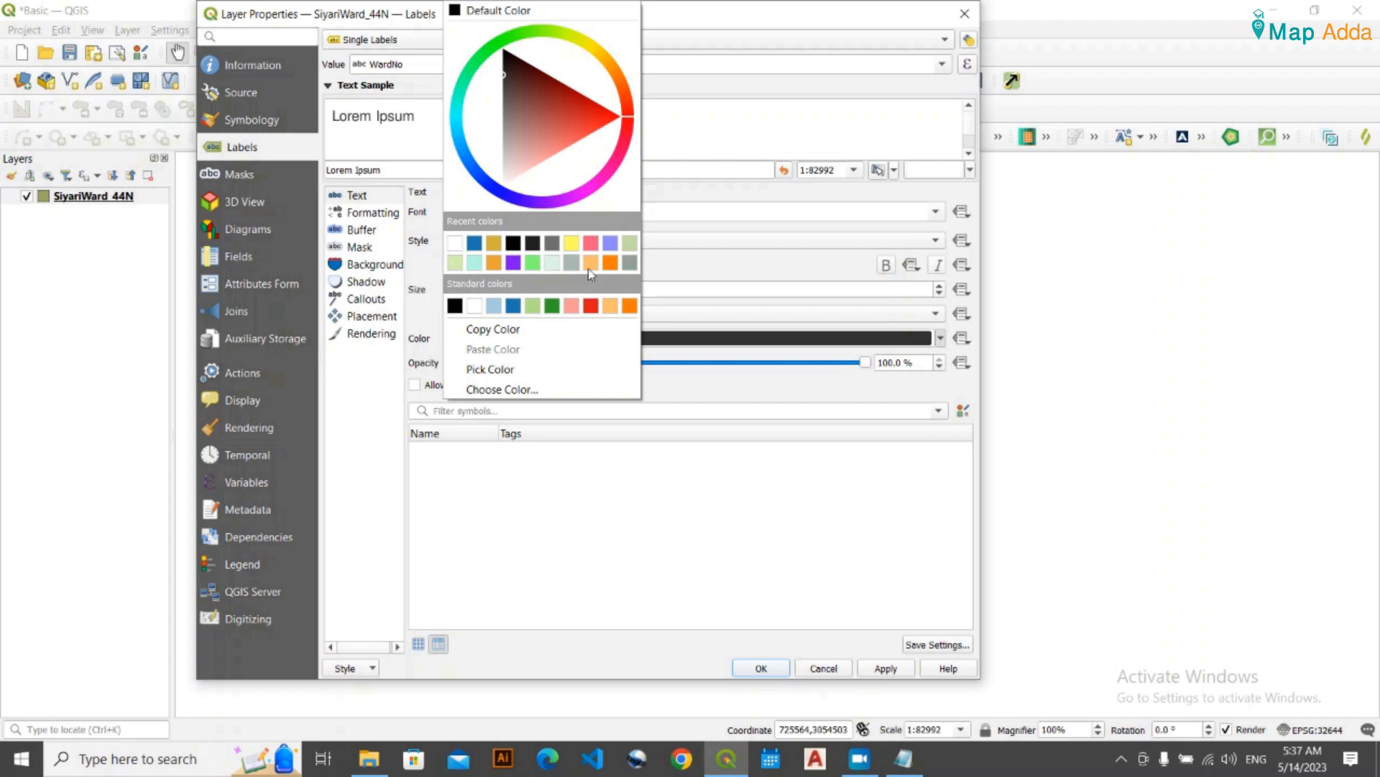
{"action": "left_click", "coordinate": [552, 263]}
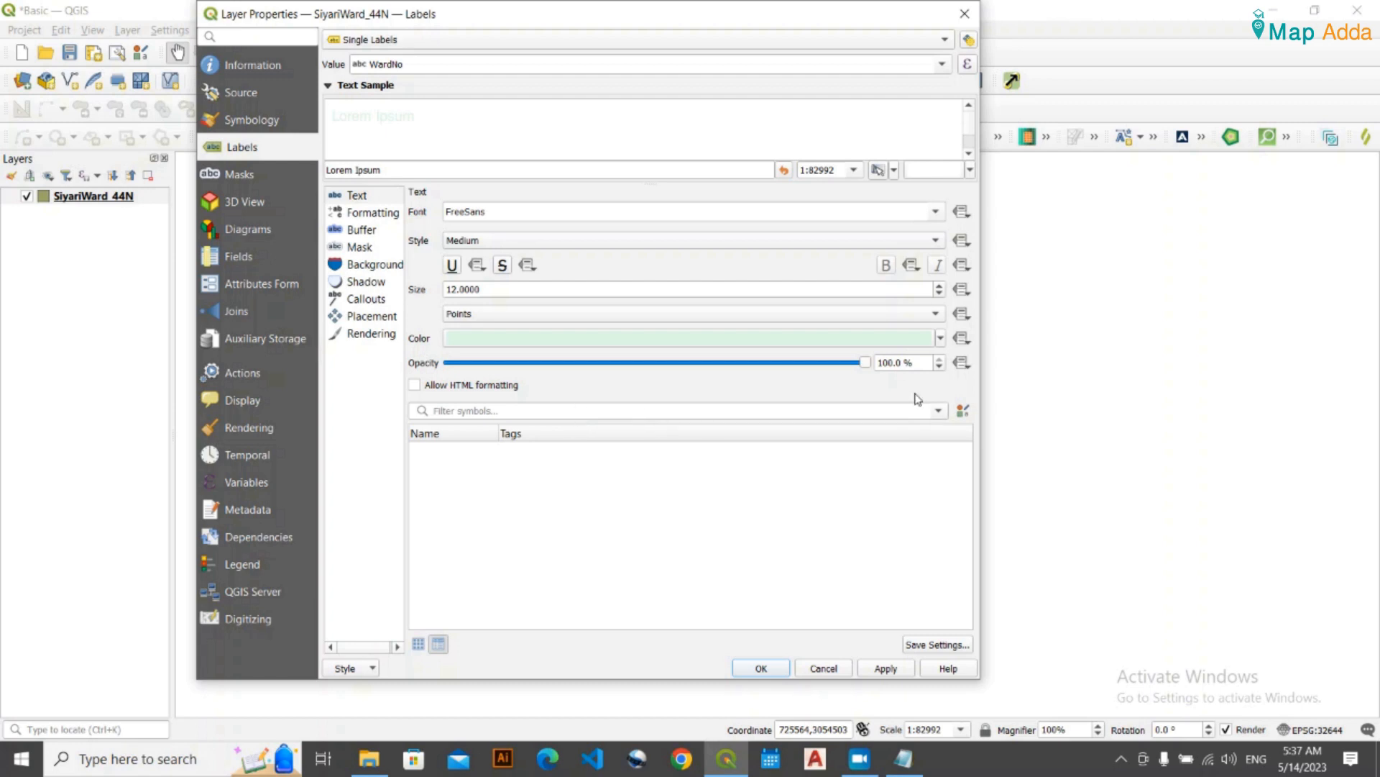
{"action": "left_click", "coordinate": [888, 670]}
- Reduce the label opacity to 33%, apply it and check the labels at different map scales
{"action": "scroll", "coordinate": [892, 368], "scroll_direction": "down", "scroll_amount": 20}
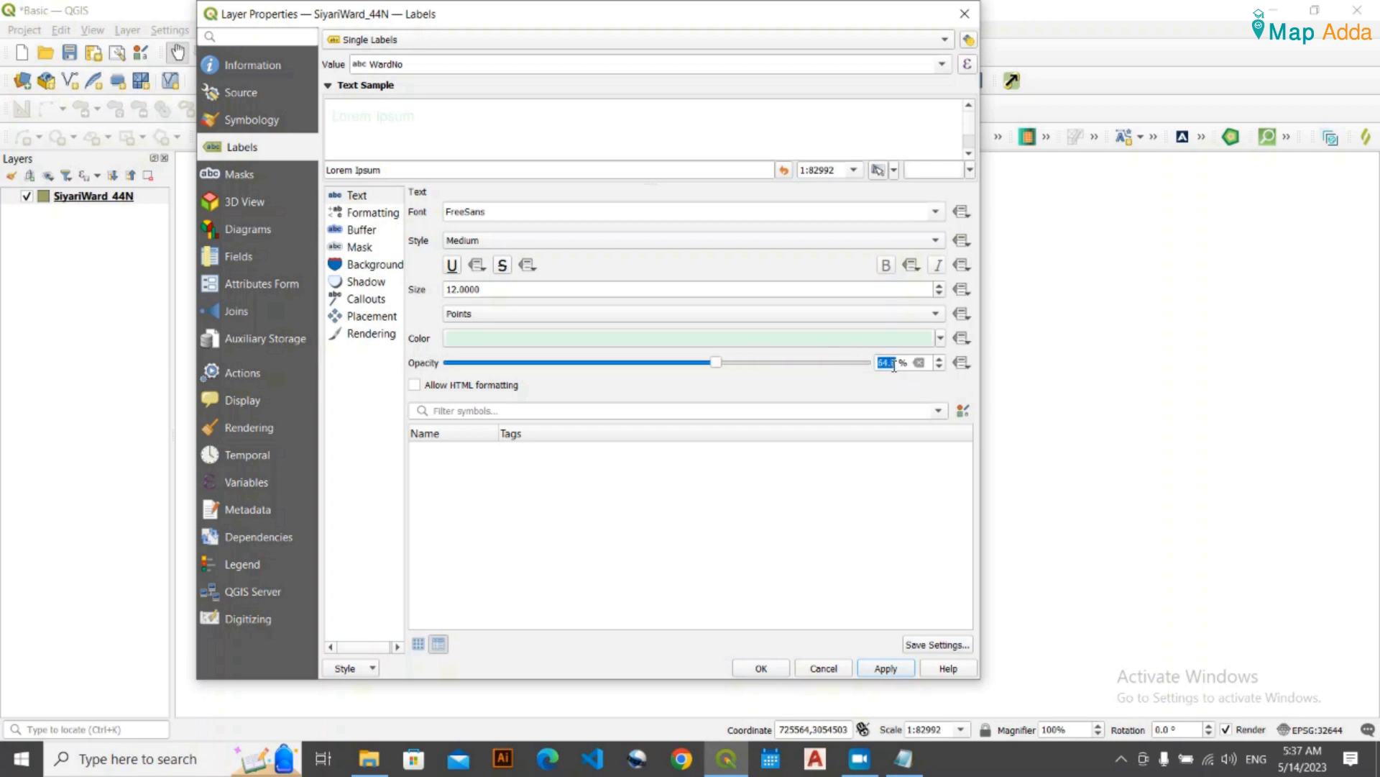
{"action": "scroll", "coordinate": [898, 363], "scroll_direction": "down", "scroll_amount": 18}
{"action": "left_click", "coordinate": [887, 669]}
{"action": "left_click", "coordinate": [775, 666]}
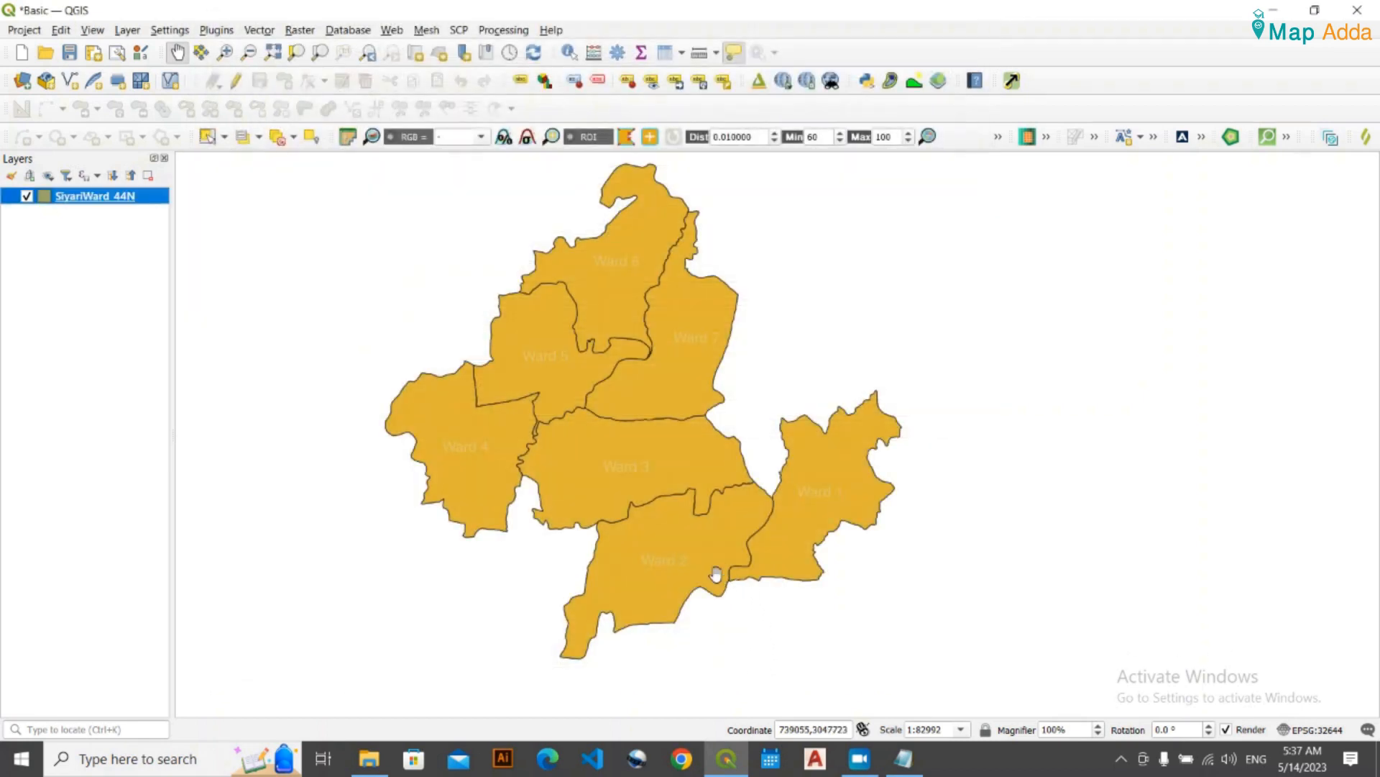
{"action": "scroll", "coordinate": [545, 360], "scroll_direction": "up", "scroll_amount": 4}
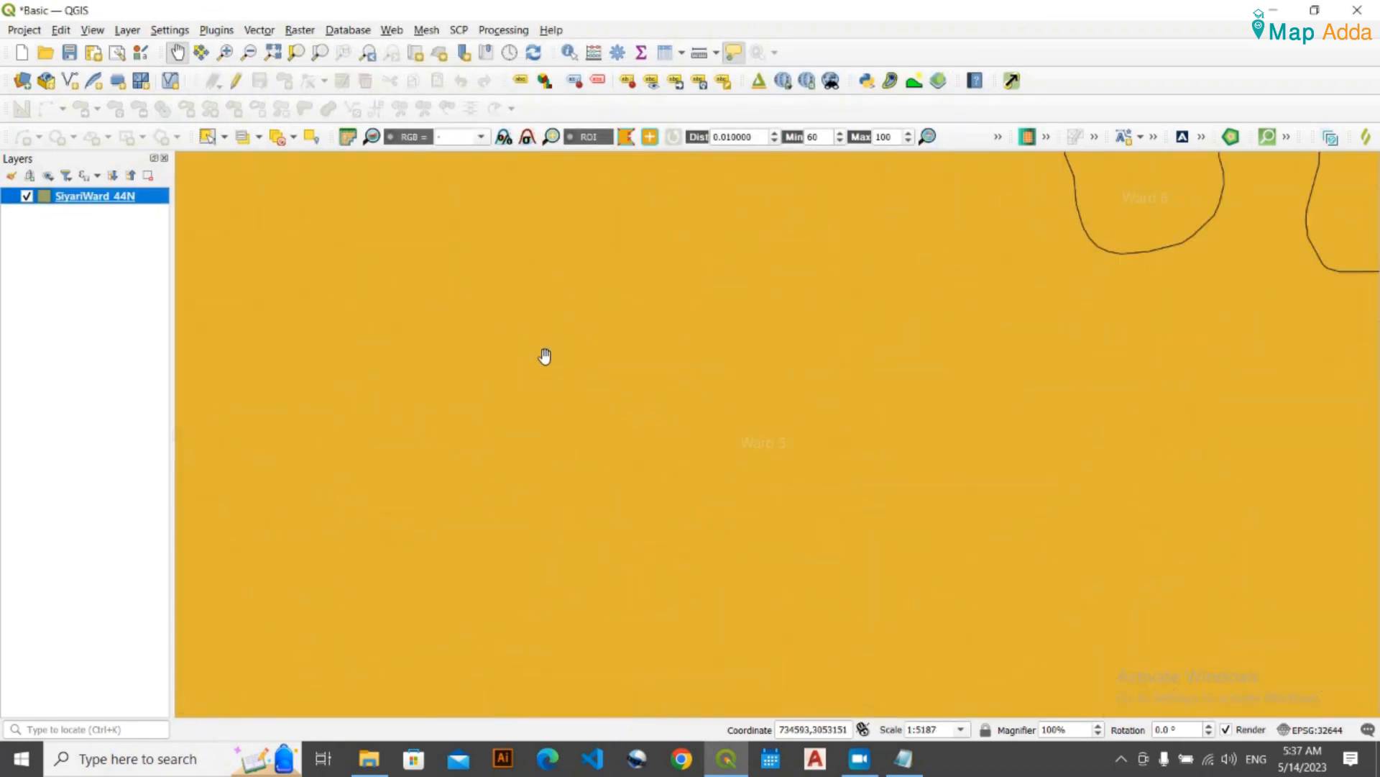
{"action": "scroll", "coordinate": [585, 432], "scroll_direction": "down", "scroll_amount": 4}
{"action": "scroll", "coordinate": [640, 462], "scroll_direction": "down", "scroll_amount": 1}
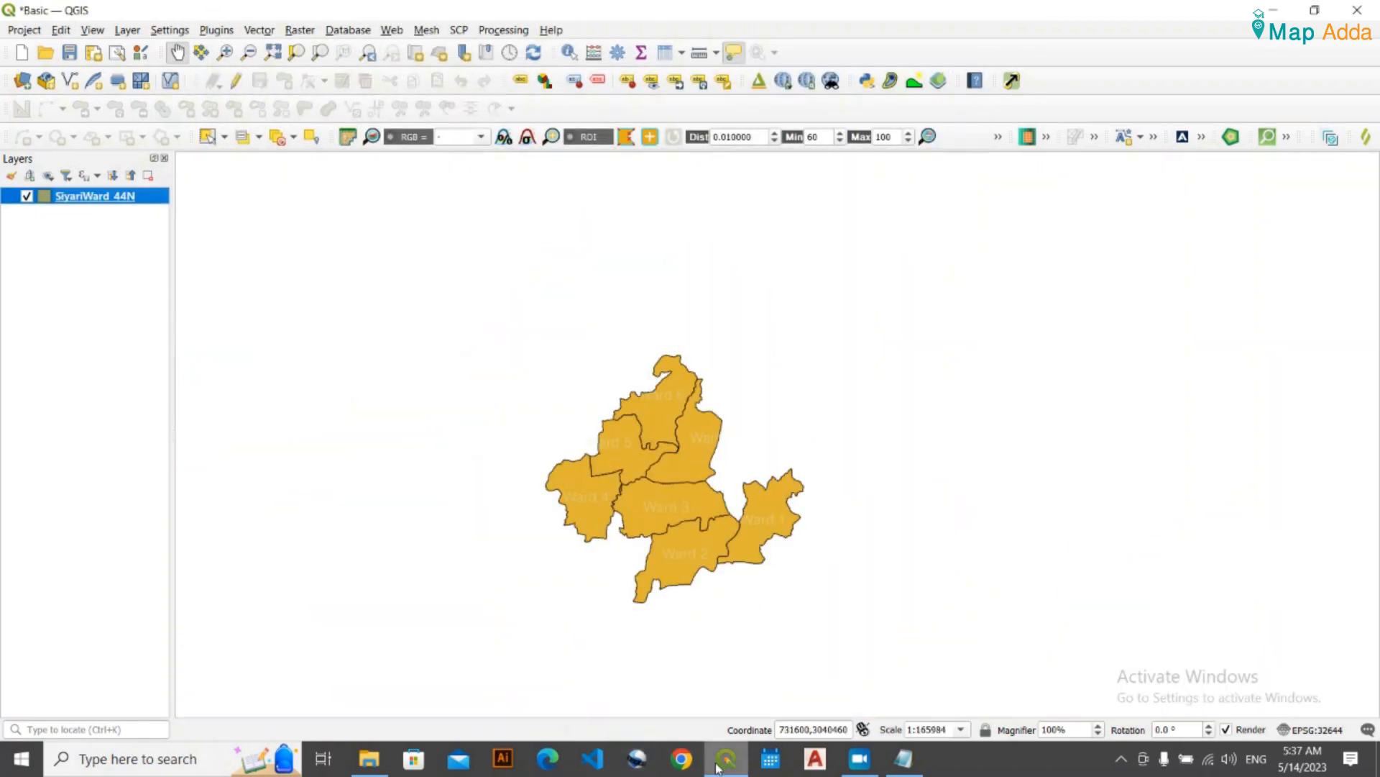
- Change the SiyariWard_44N label text color to black and check the labels on the map
{"action": "double_click", "coordinate": [130, 201]}
{"action": "left_click", "coordinate": [942, 336]}
{"action": "left_click", "coordinate": [456, 305]}
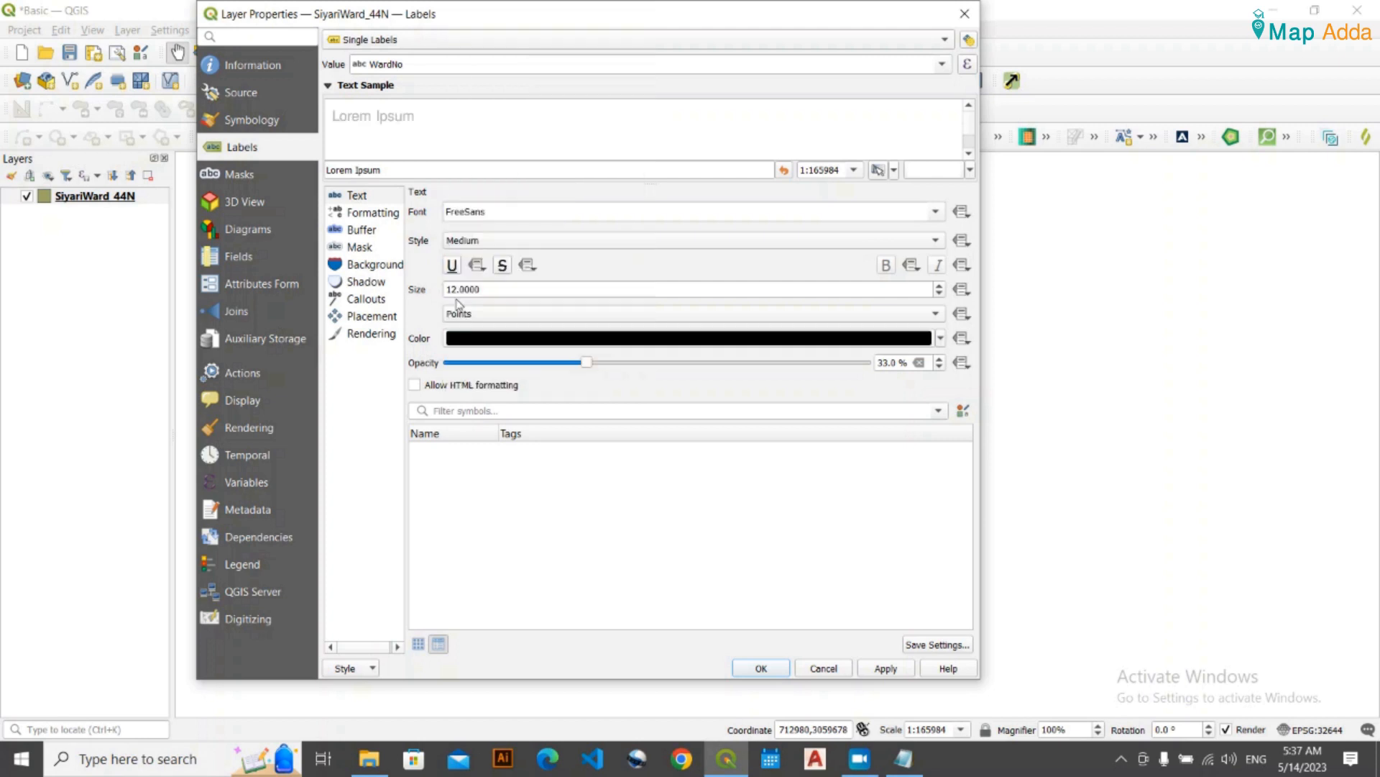
{"action": "left_click", "coordinate": [761, 668]}
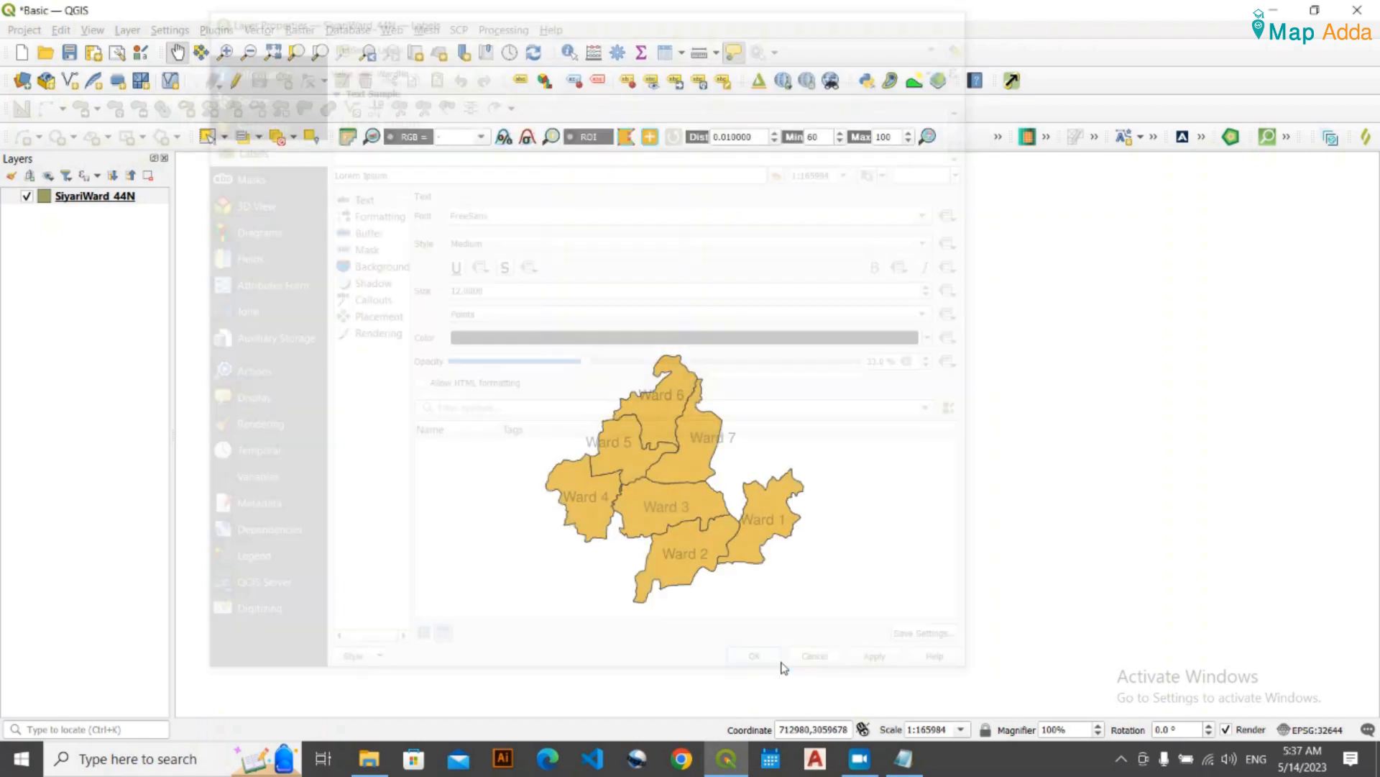
{"action": "left_click_drag", "start_coordinate": [730, 497], "coordinate": [670, 465]}
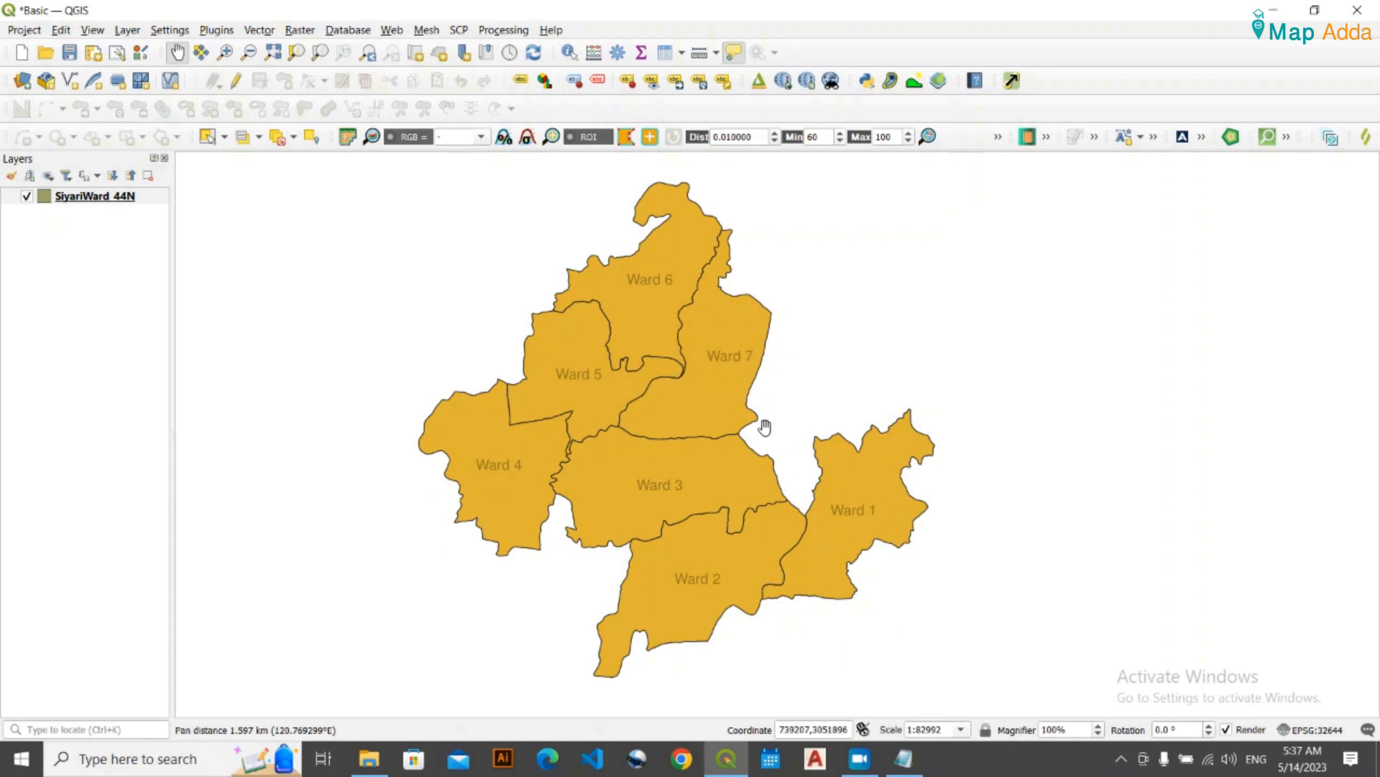
- Reset the ward label opacity to 100%, apply it and close the layer properties
{"action": "left_click", "coordinate": [99, 199]}
{"action": "double_click", "coordinate": [99, 199]}
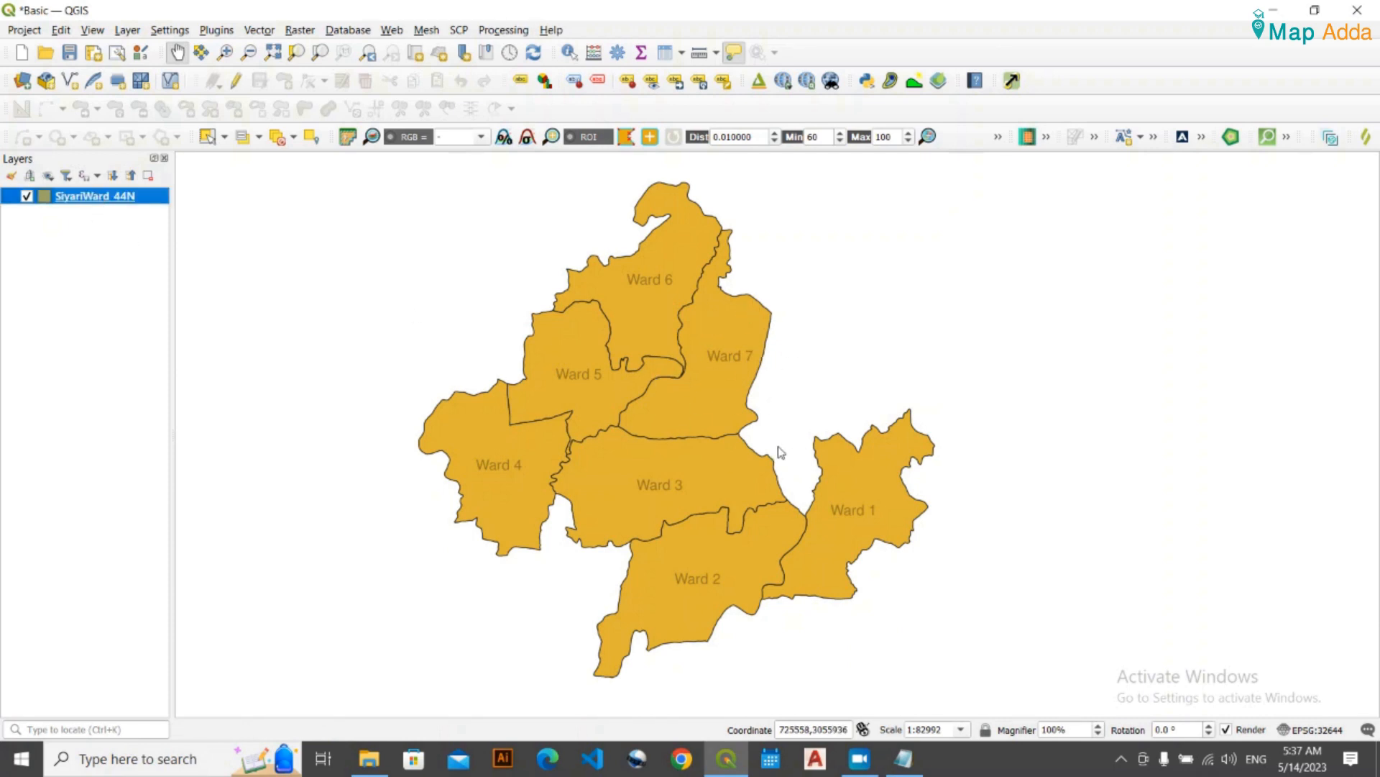
{"action": "left_click", "coordinate": [919, 362]}
{"action": "left_click", "coordinate": [886, 668]}
{"action": "left_click", "coordinate": [761, 668]}
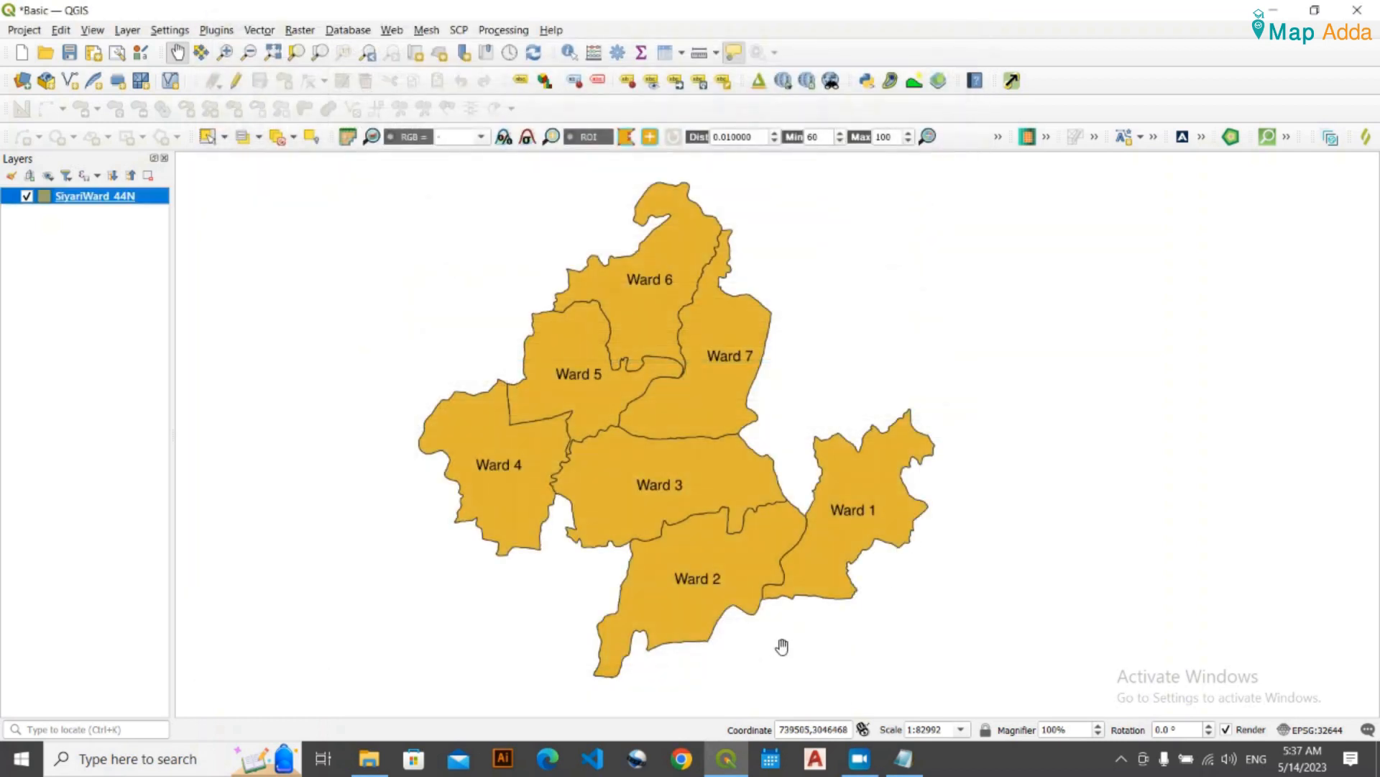
{"action": "left_click", "coordinate": [46, 306]}
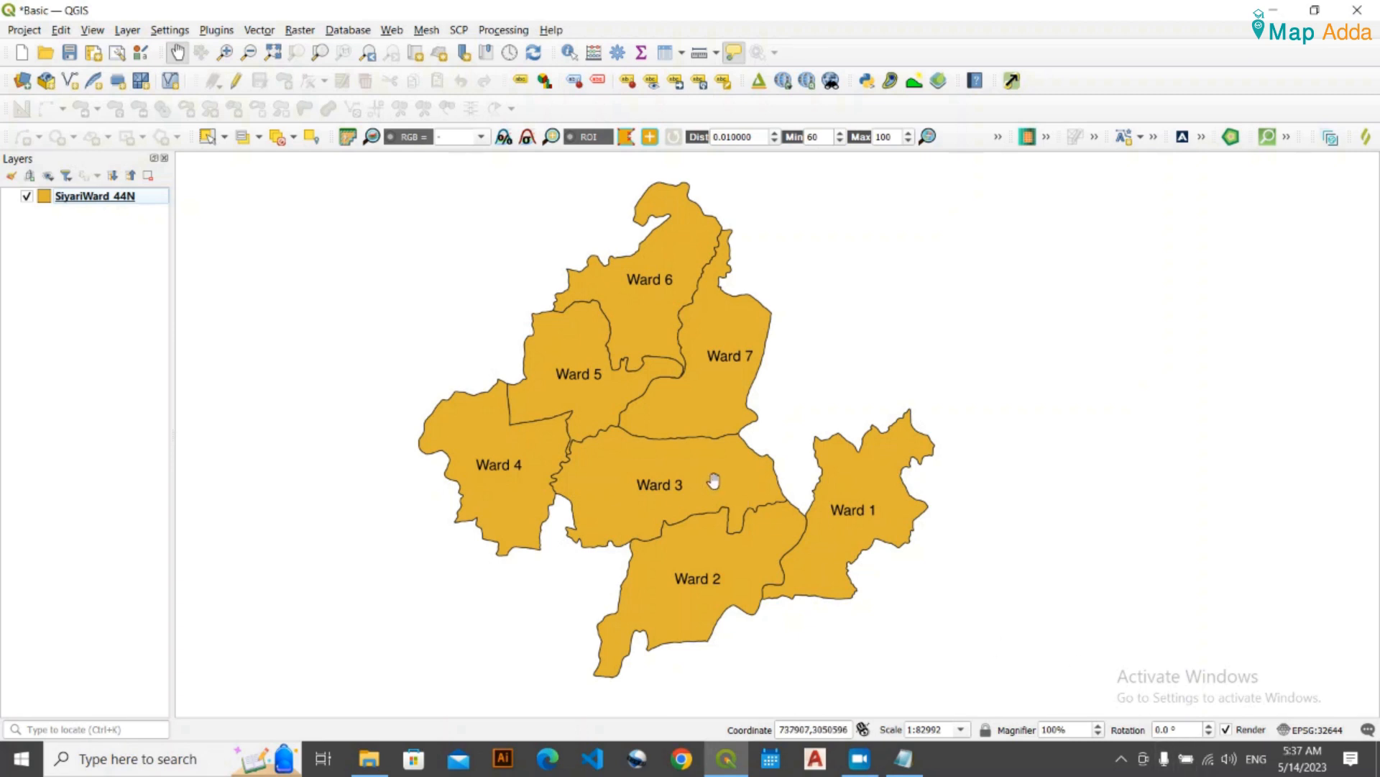
- Open the symbology settings of the SiyariWard_44N layer
{"action": "mouse_move", "coordinate": [717, 482]}
{"action": "left_click", "coordinate": [106, 201]}
{"action": "double_click", "coordinate": [106, 202]}
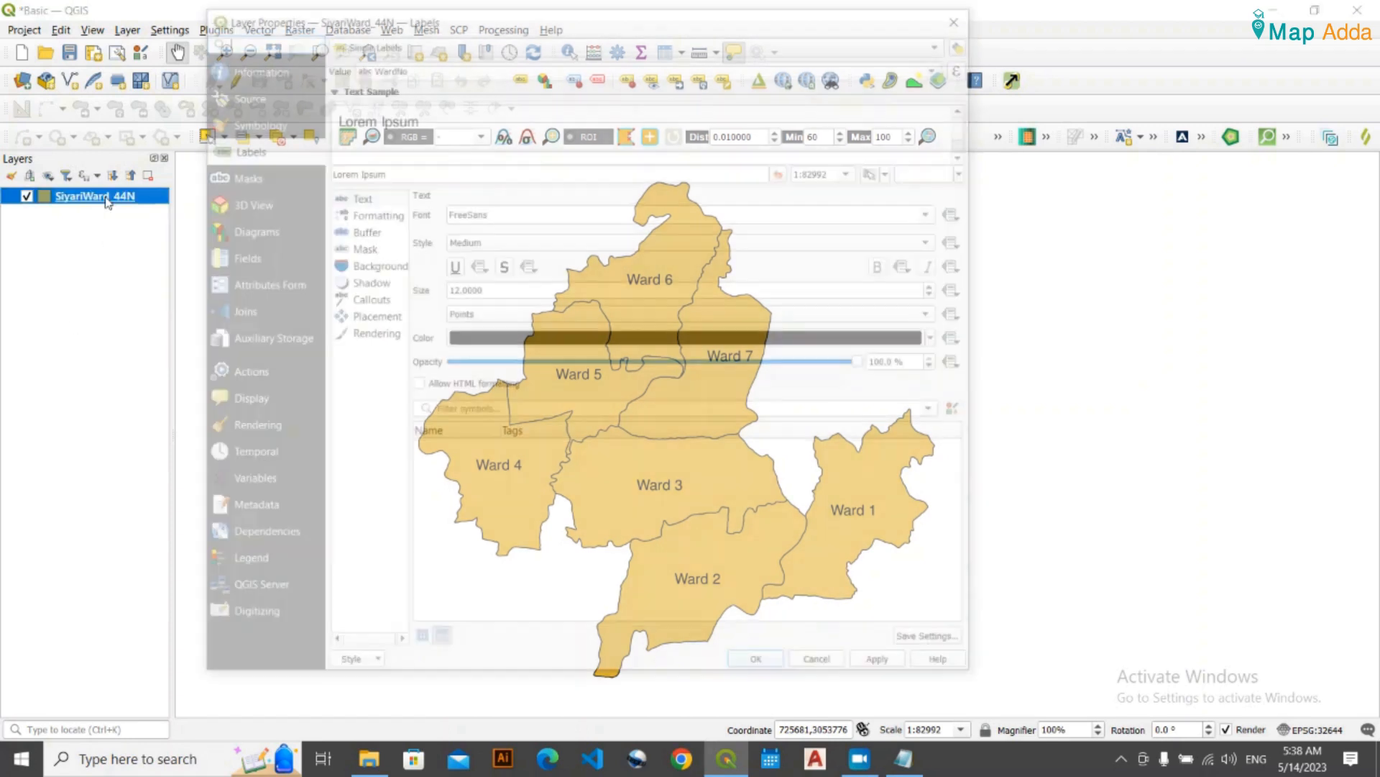
{"action": "left_click", "coordinate": [259, 124]}
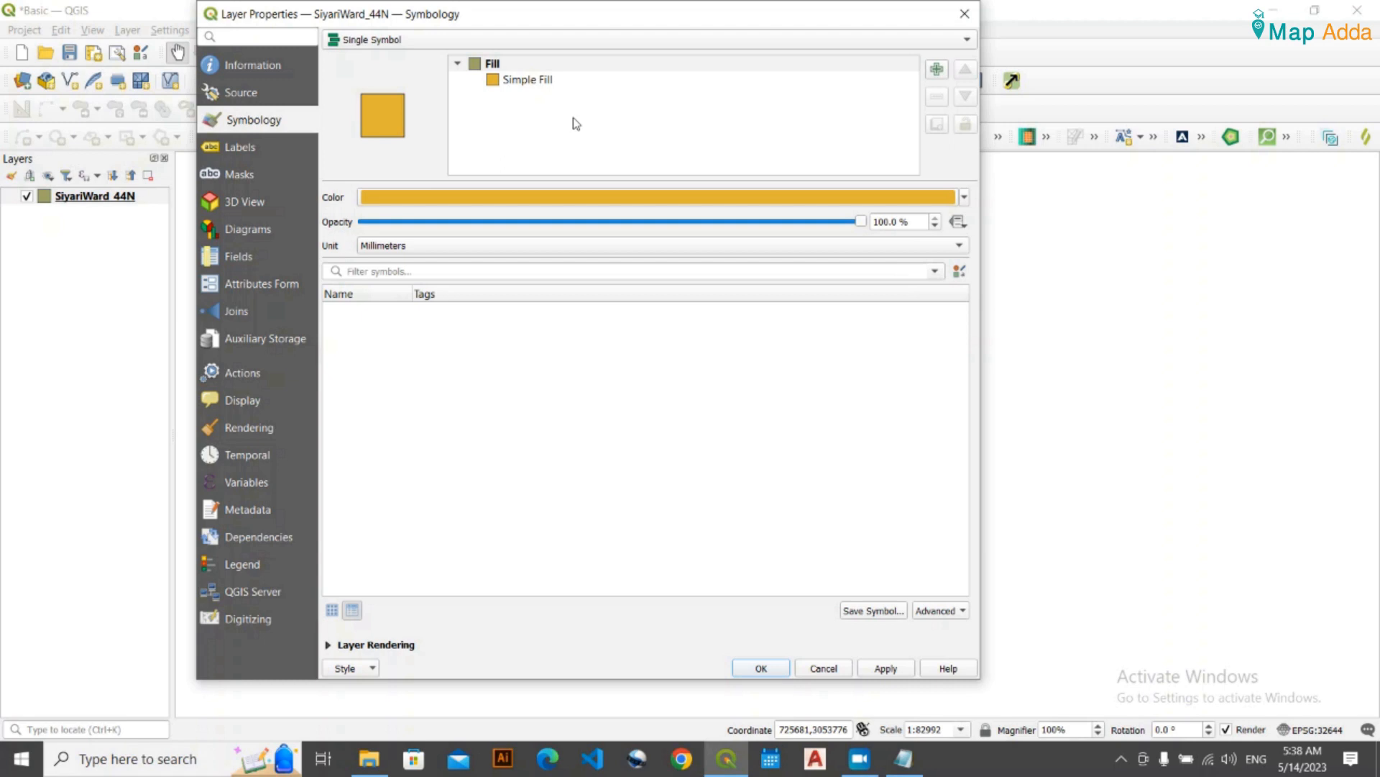
{"action": "left_click_drag", "start_coordinate": [796, 16], "coordinate": [650, 120]}
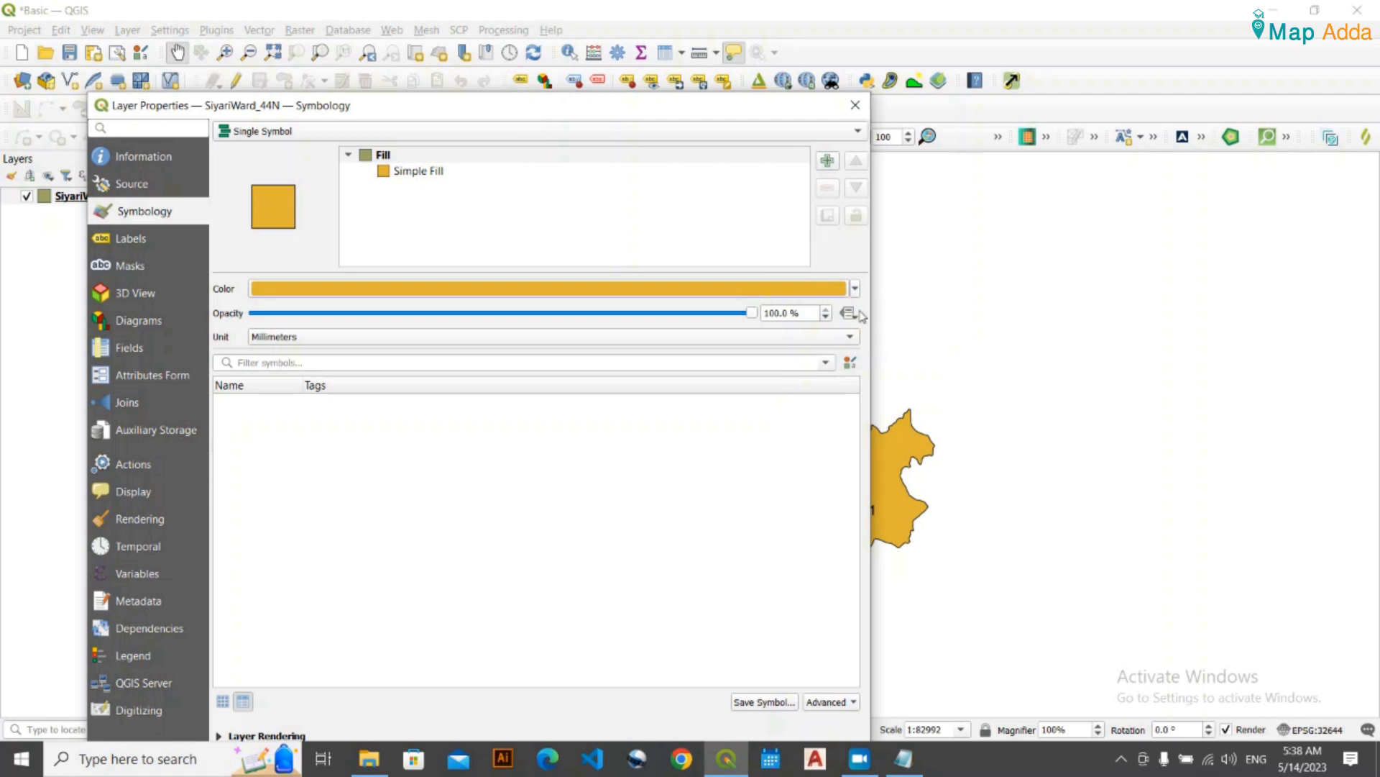
{"action": "left_click_drag", "start_coordinate": [729, 108], "coordinate": [752, 79]}
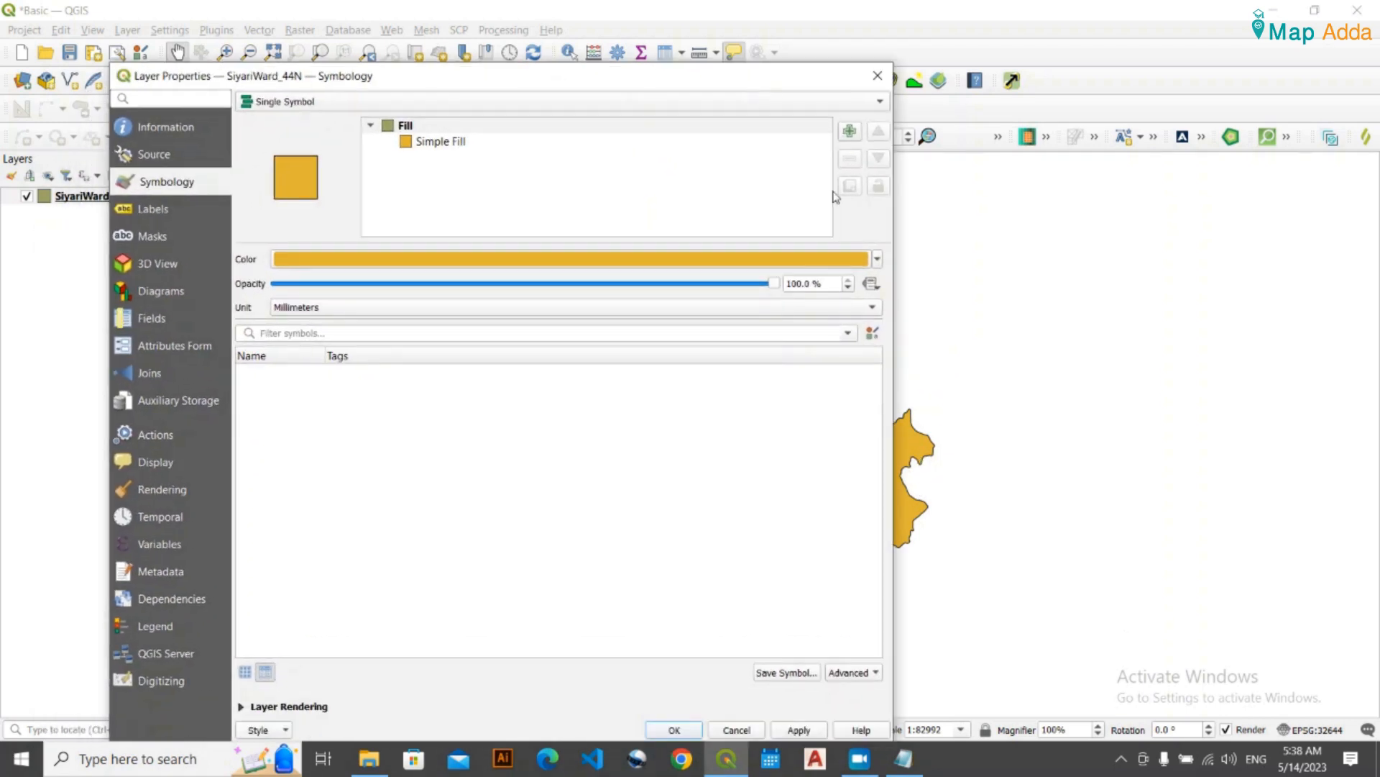
- Change the ward polygons' fill color to yellow and apply it to the map
{"action": "left_click", "coordinate": [877, 260]}
{"action": "left_click", "coordinate": [878, 260]}
{"action": "left_click", "coordinate": [877, 261]}
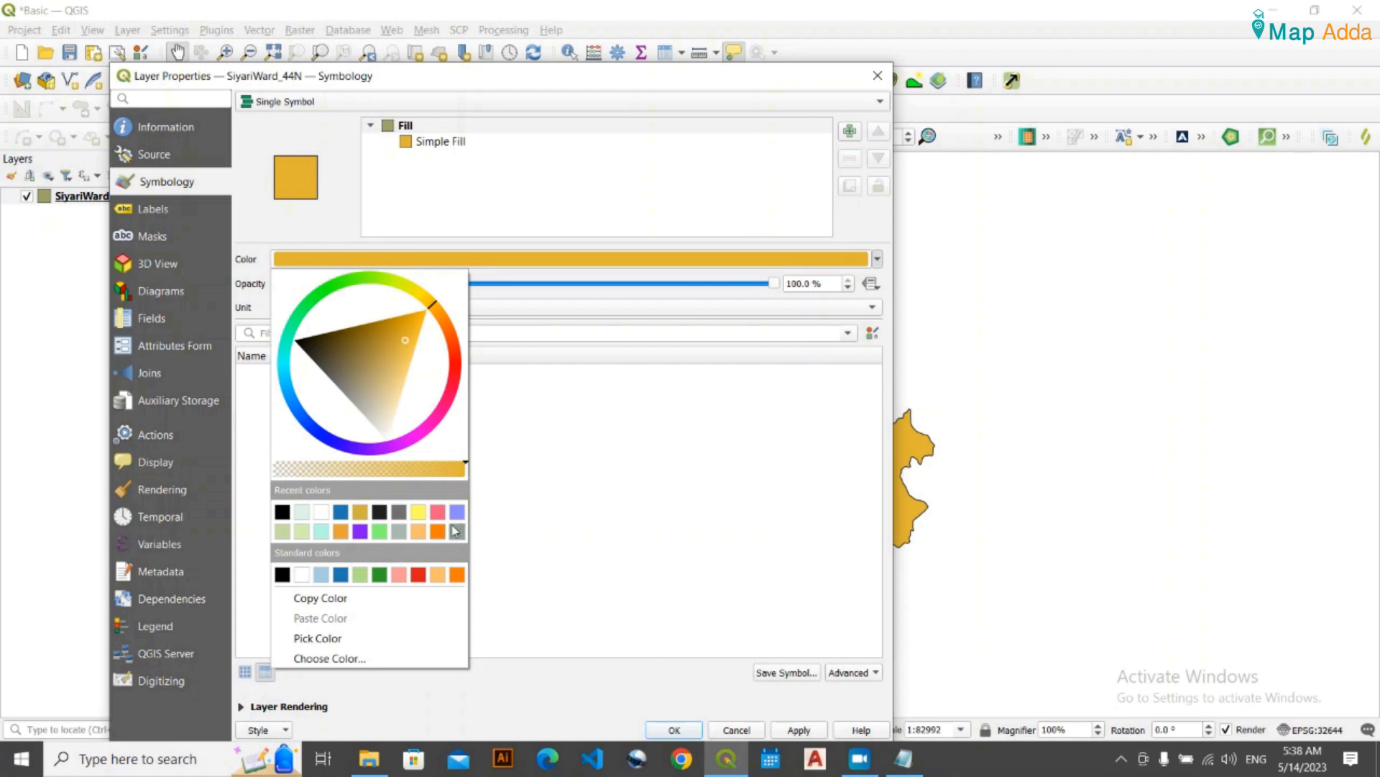
{"action": "left_click", "coordinate": [418, 512]}
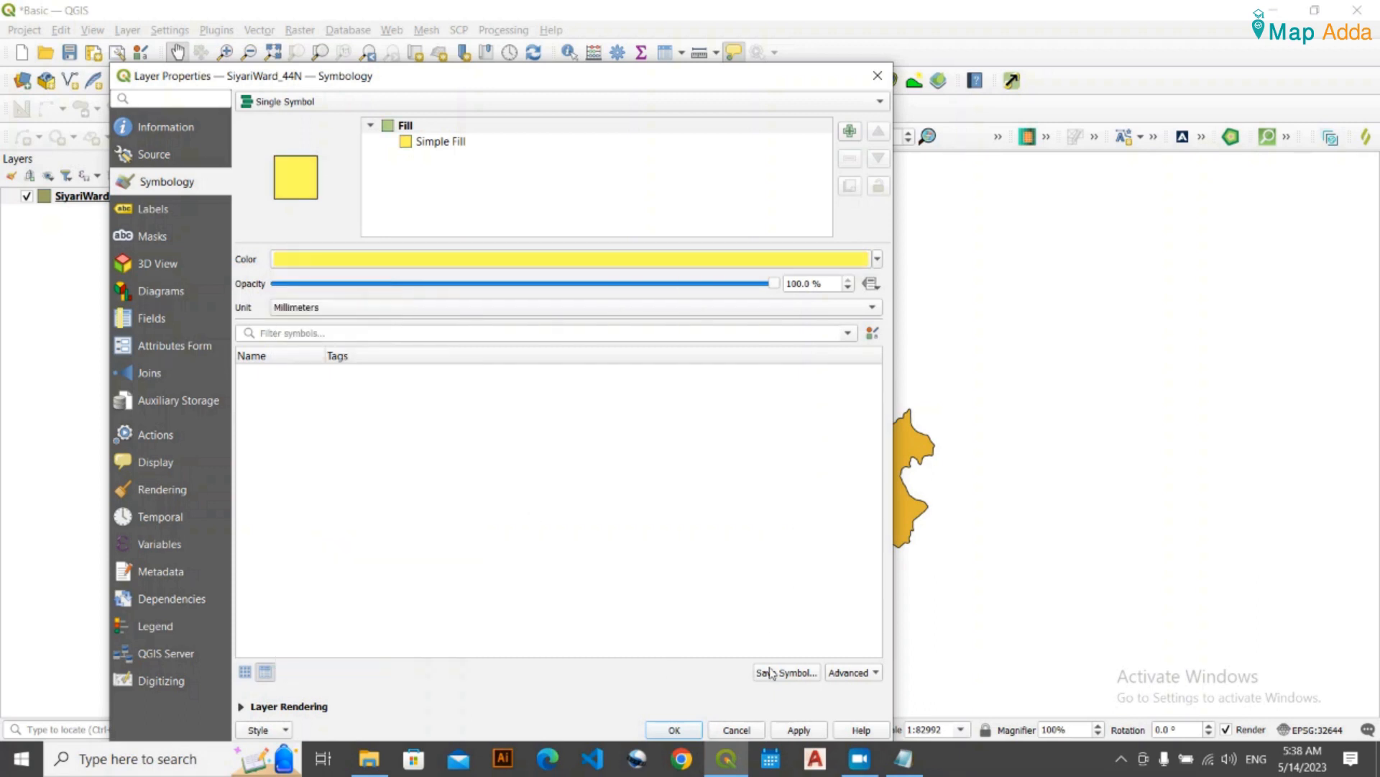
{"action": "left_click", "coordinate": [800, 728]}
{"action": "left_click_drag", "start_coordinate": [649, 77], "coordinate": [610, 18]}
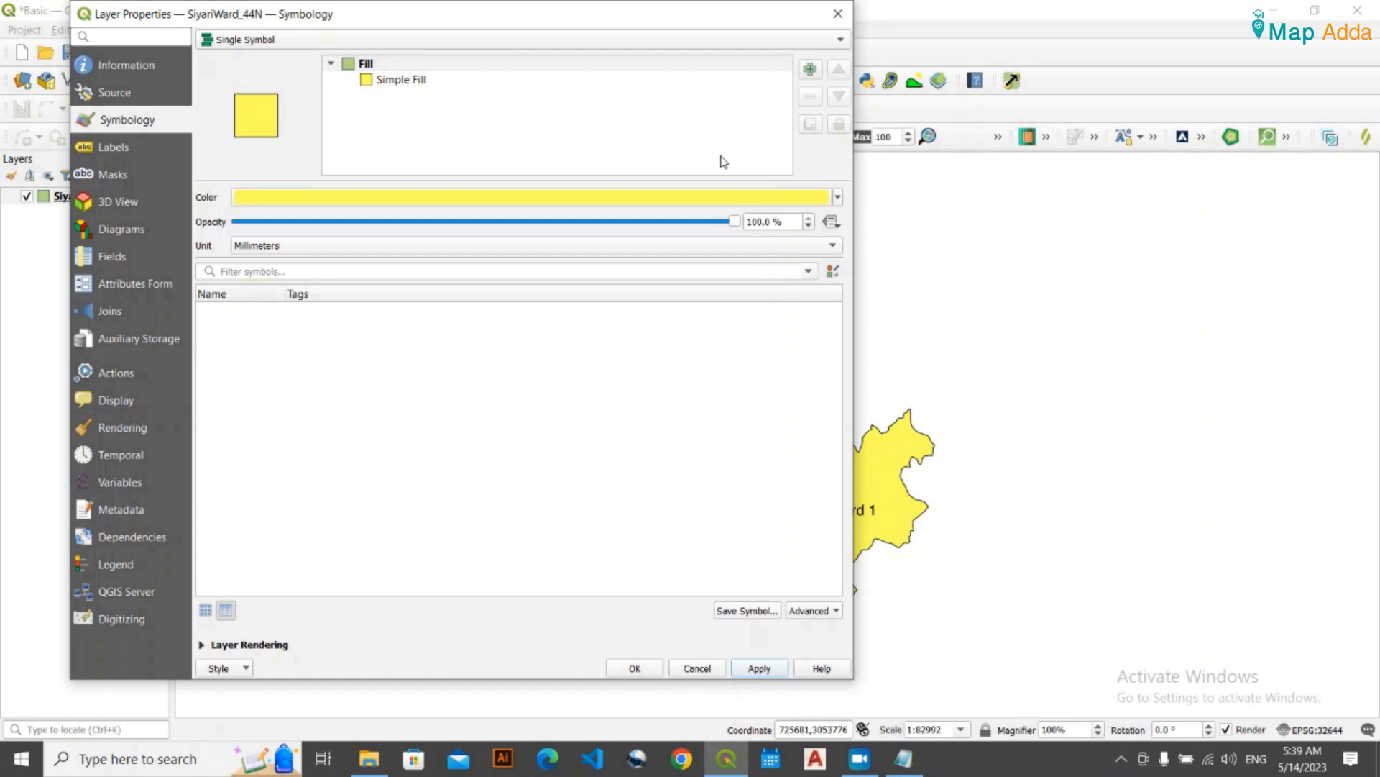
{"action": "left_click_drag", "start_coordinate": [732, 22], "coordinate": [764, 79]}
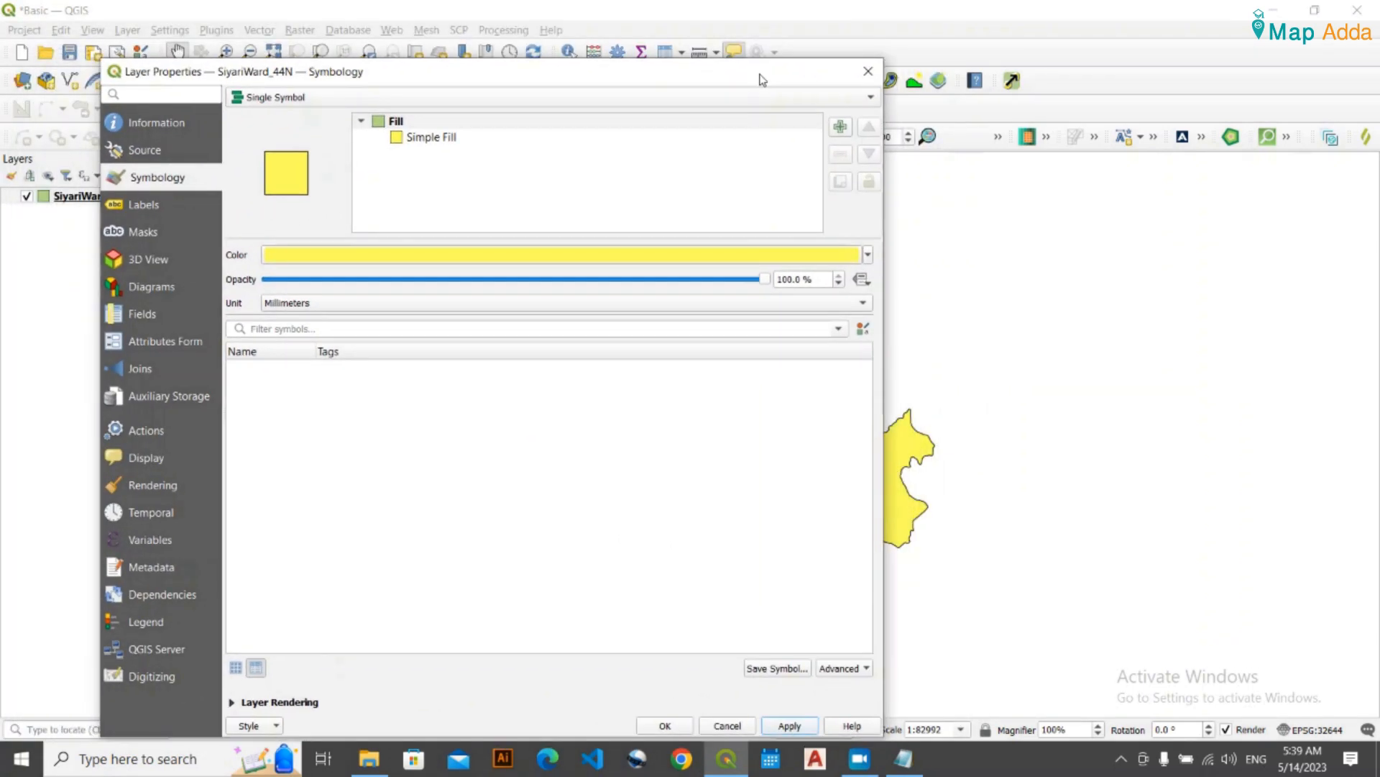
- Review the available symbology types, switch the ward layer to No Symbols and apply it
{"action": "left_click", "coordinate": [282, 99]}
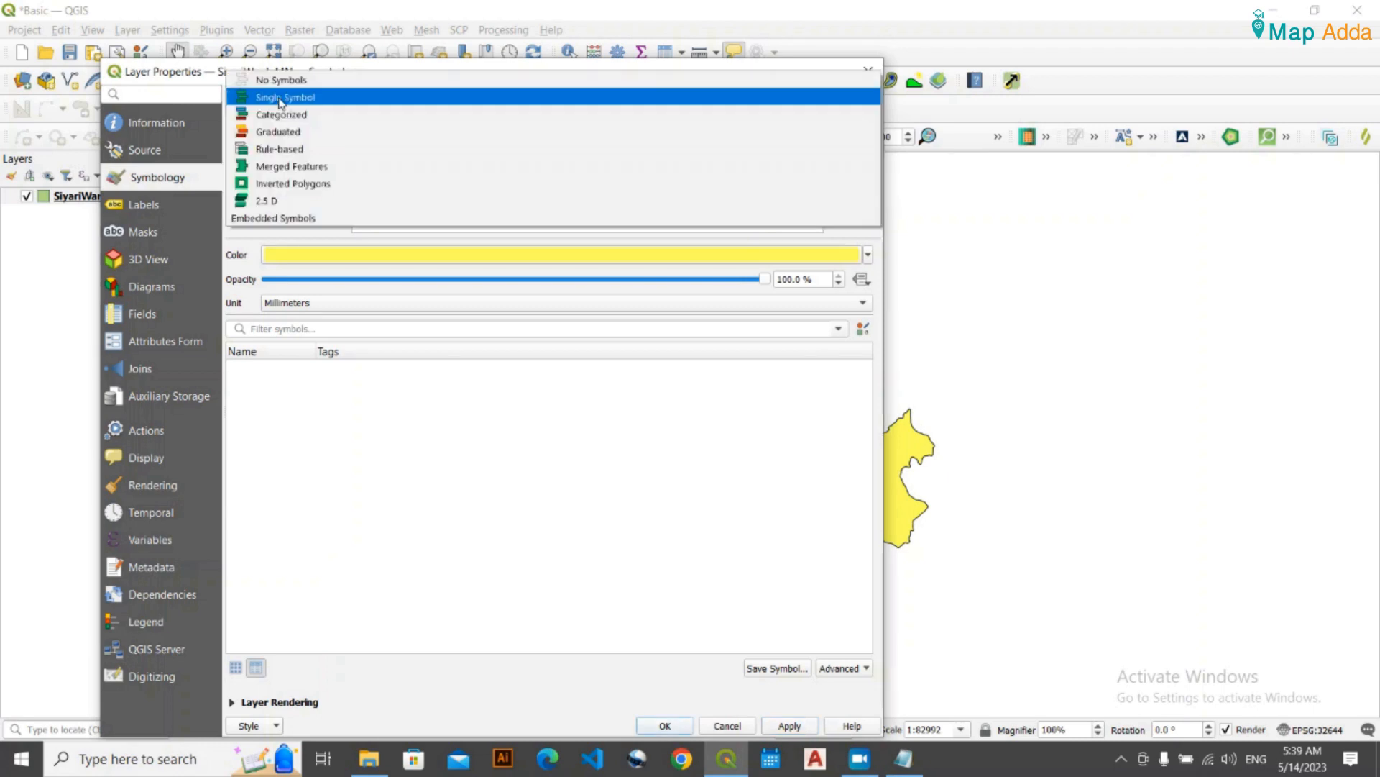
{"action": "left_click", "coordinate": [280, 99]}
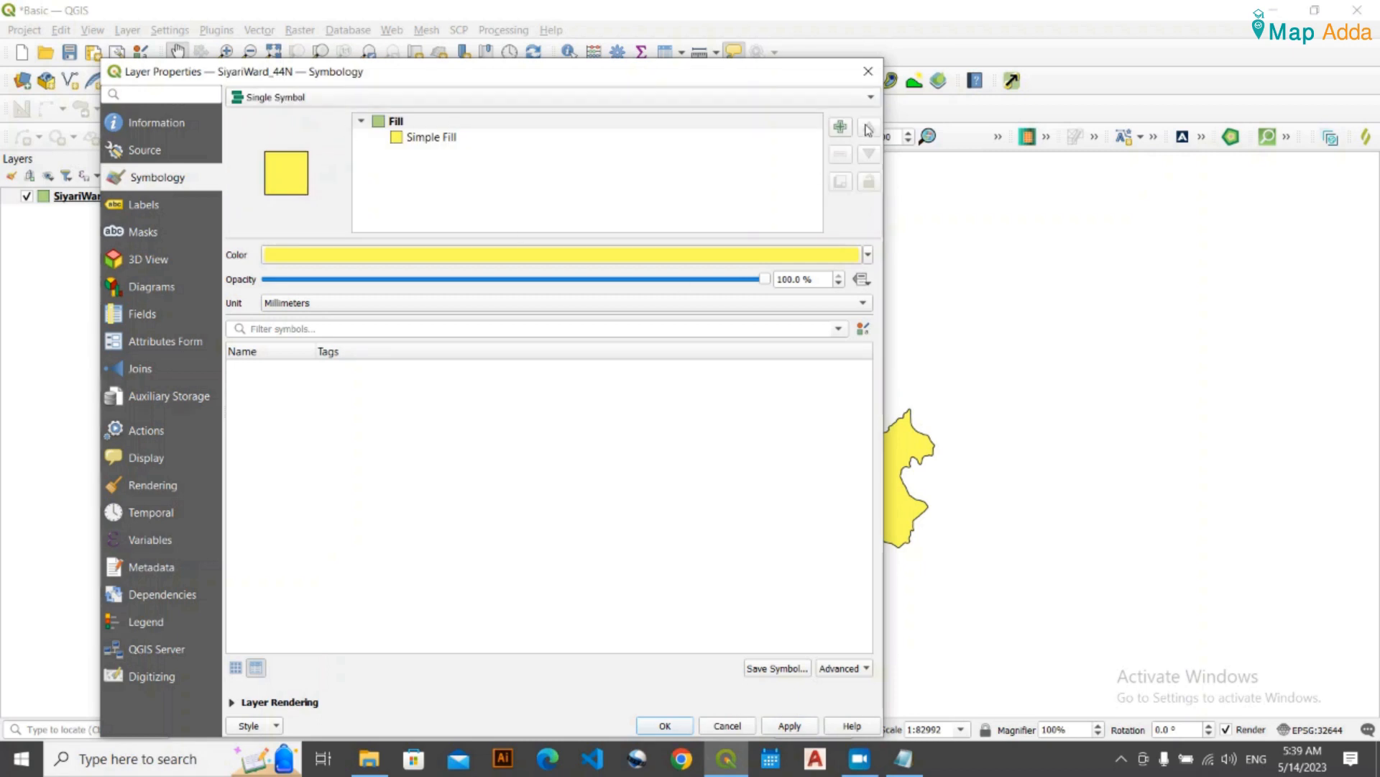
{"action": "left_click", "coordinate": [871, 101]}
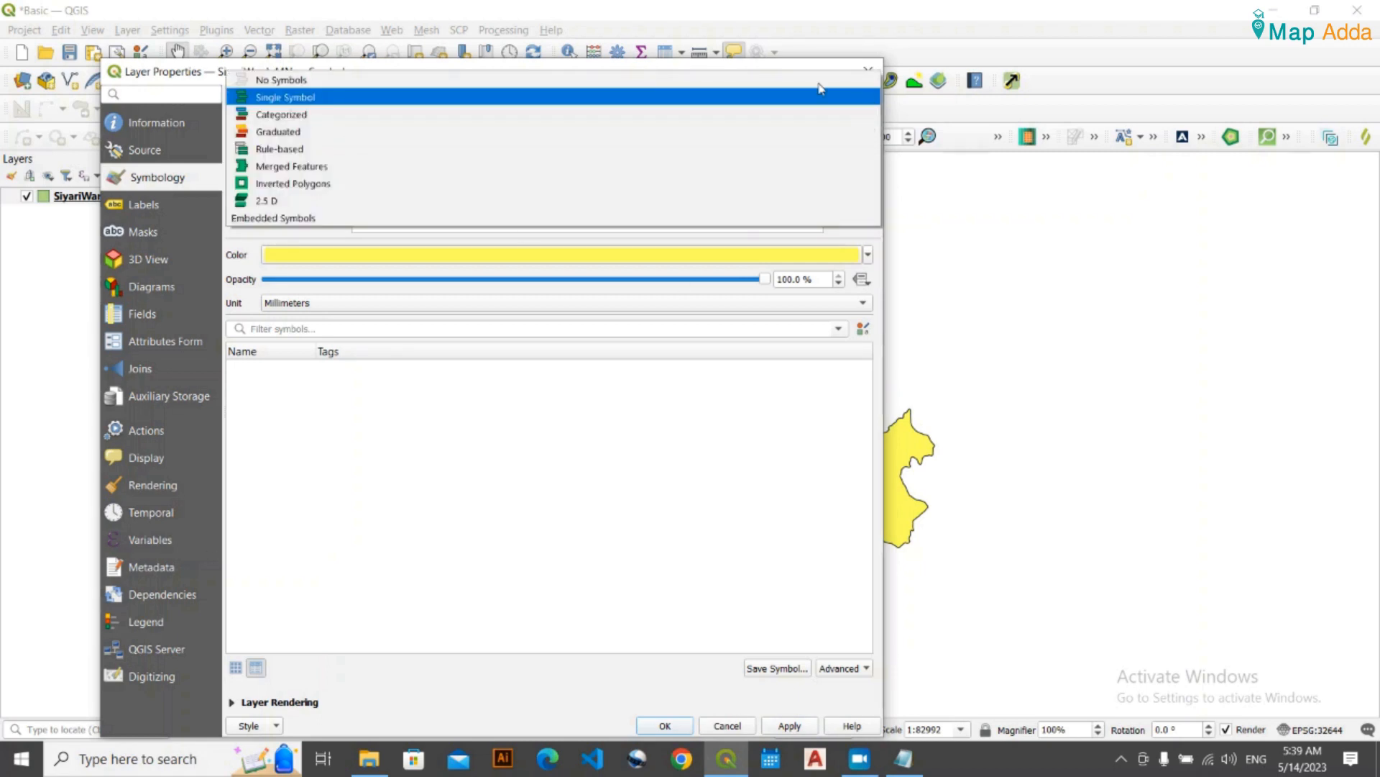
{"action": "left_click", "coordinate": [547, 85]}
{"action": "left_click_drag", "start_coordinate": [565, 69], "coordinate": [555, 24]}
{"action": "left_click", "coordinate": [784, 680]}
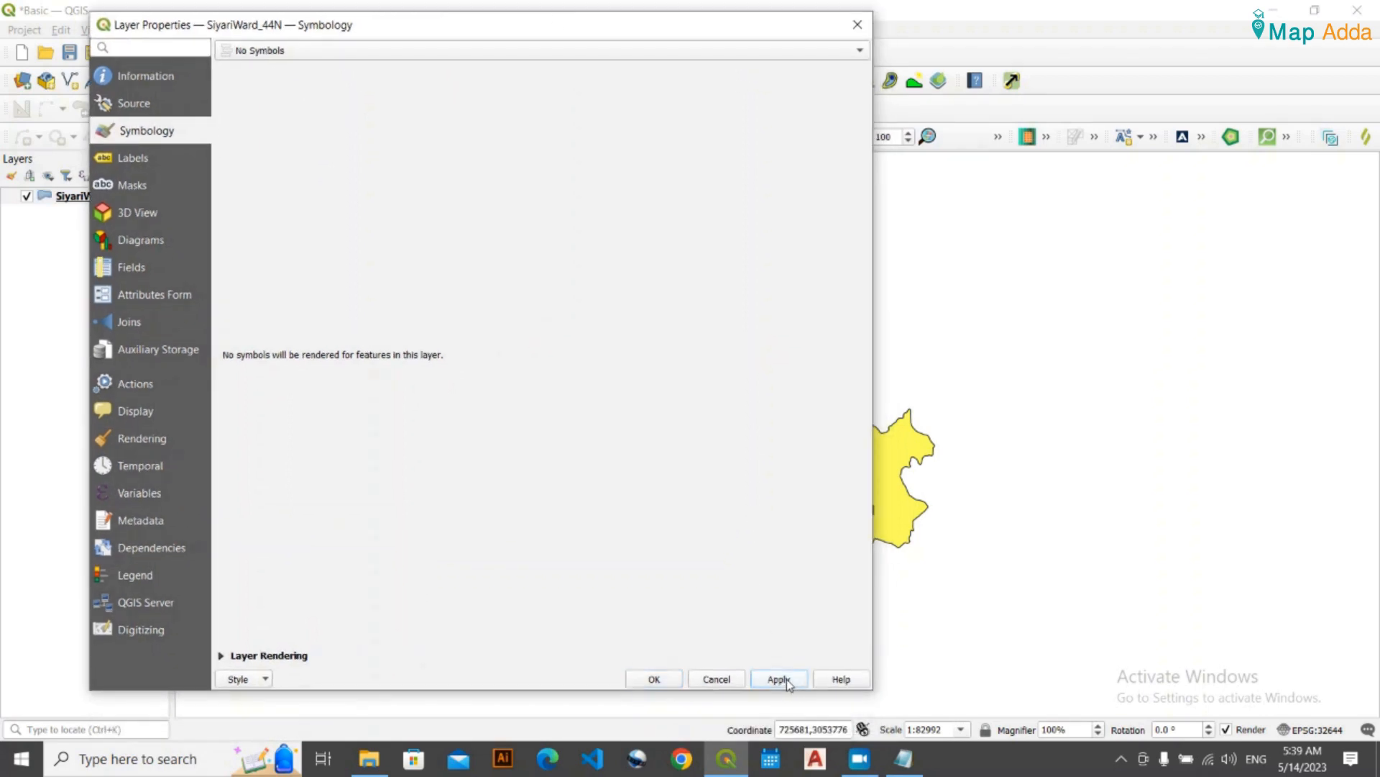
{"action": "mouse_move", "coordinate": [669, 41]}
{"action": "left_mouse_down"}
{"action": "mouse_move", "coordinate": [515, 271]}
{"action": "mouse_move", "coordinate": [223, 515]}
{"action": "mouse_move", "coordinate": [185, 530]}
{"action": "mouse_move", "coordinate": [632, 270]}
{"action": "mouse_move", "coordinate": [659, 37]}
{"action": "mouse_move", "coordinate": [650, 56]}
{"action": "left_mouse_up"}
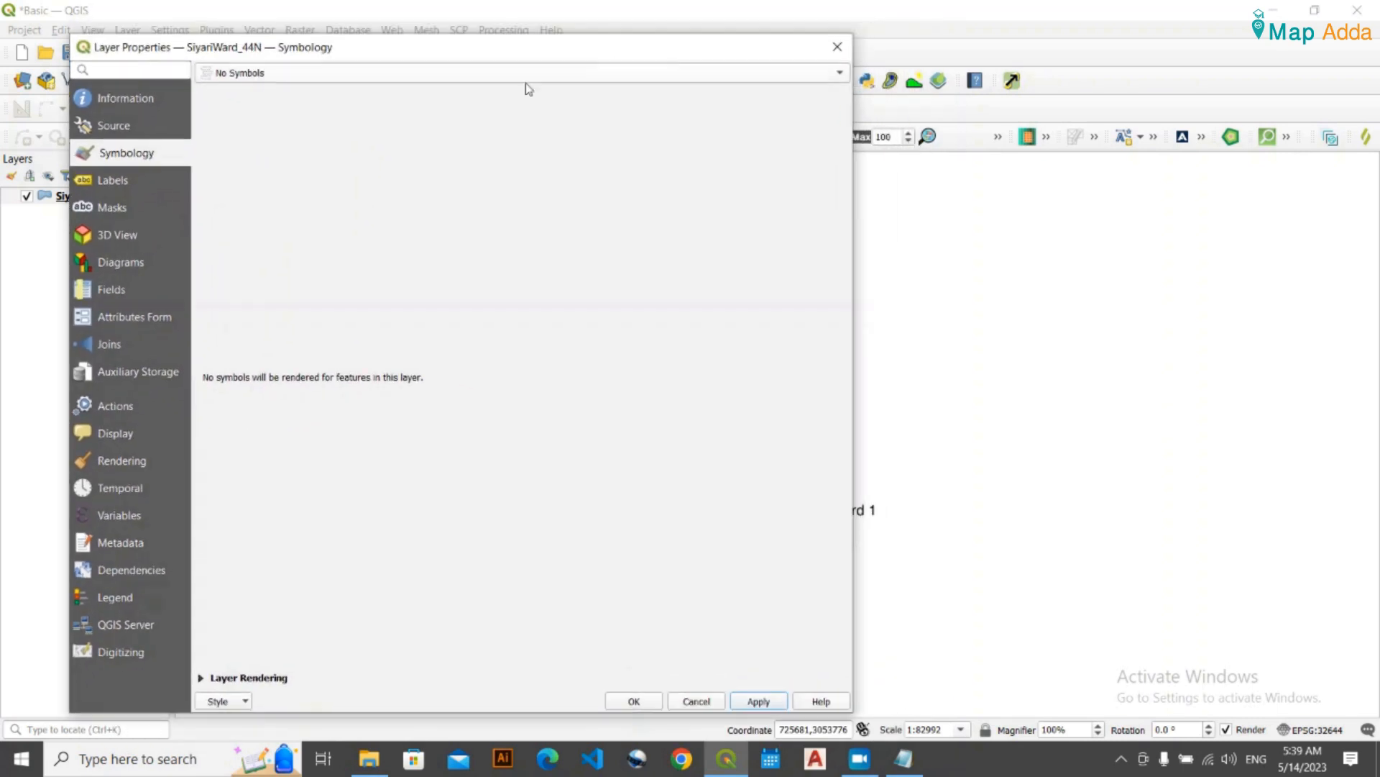
- Switch the ward layer back to Single Symbol, apply it, and show the Simple Fill settings
{"action": "left_click", "coordinate": [716, 75]}
{"action": "left_click", "coordinate": [562, 96]}
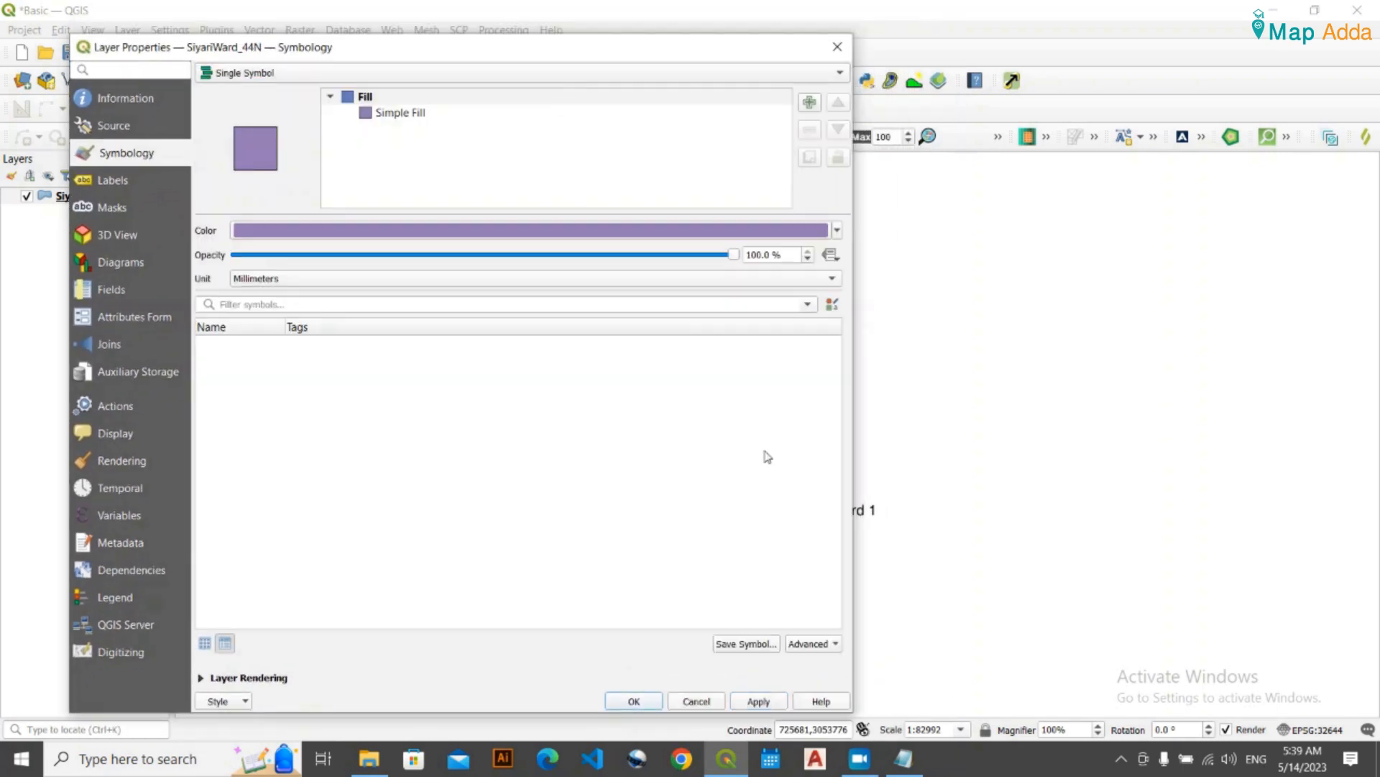
{"action": "left_click", "coordinate": [753, 707]}
{"action": "mouse_move", "coordinate": [727, 41]}
{"action": "left_mouse_down"}
{"action": "mouse_move", "coordinate": [302, 293]}
{"action": "mouse_move", "coordinate": [251, 194]}
{"action": "mouse_move", "coordinate": [280, 175]}
{"action": "mouse_move", "coordinate": [214, 169]}
{"action": "mouse_move", "coordinate": [748, 106]}
{"action": "left_mouse_up"}
{"action": "left_click_drag", "start_coordinate": [775, 50], "coordinate": [748, 40]}
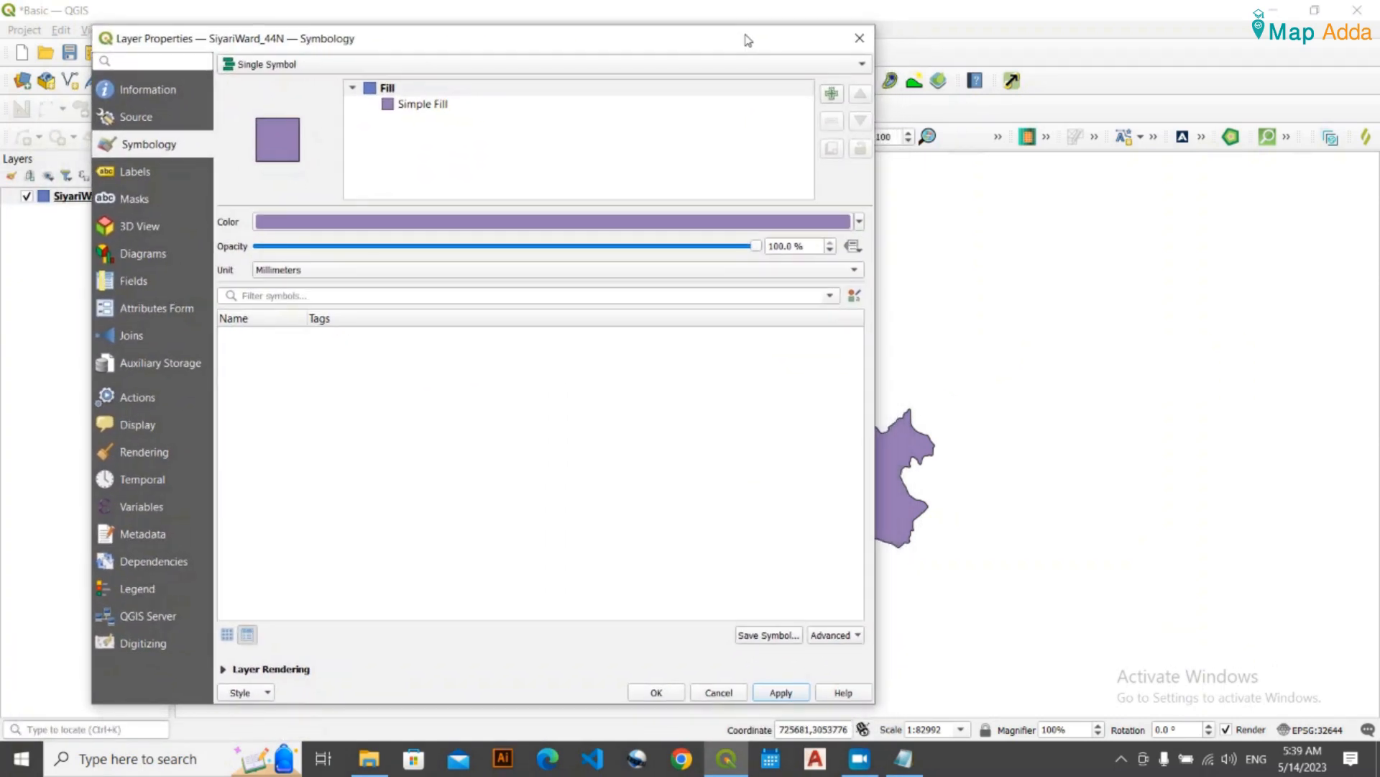
{"action": "left_click", "coordinate": [424, 104]}
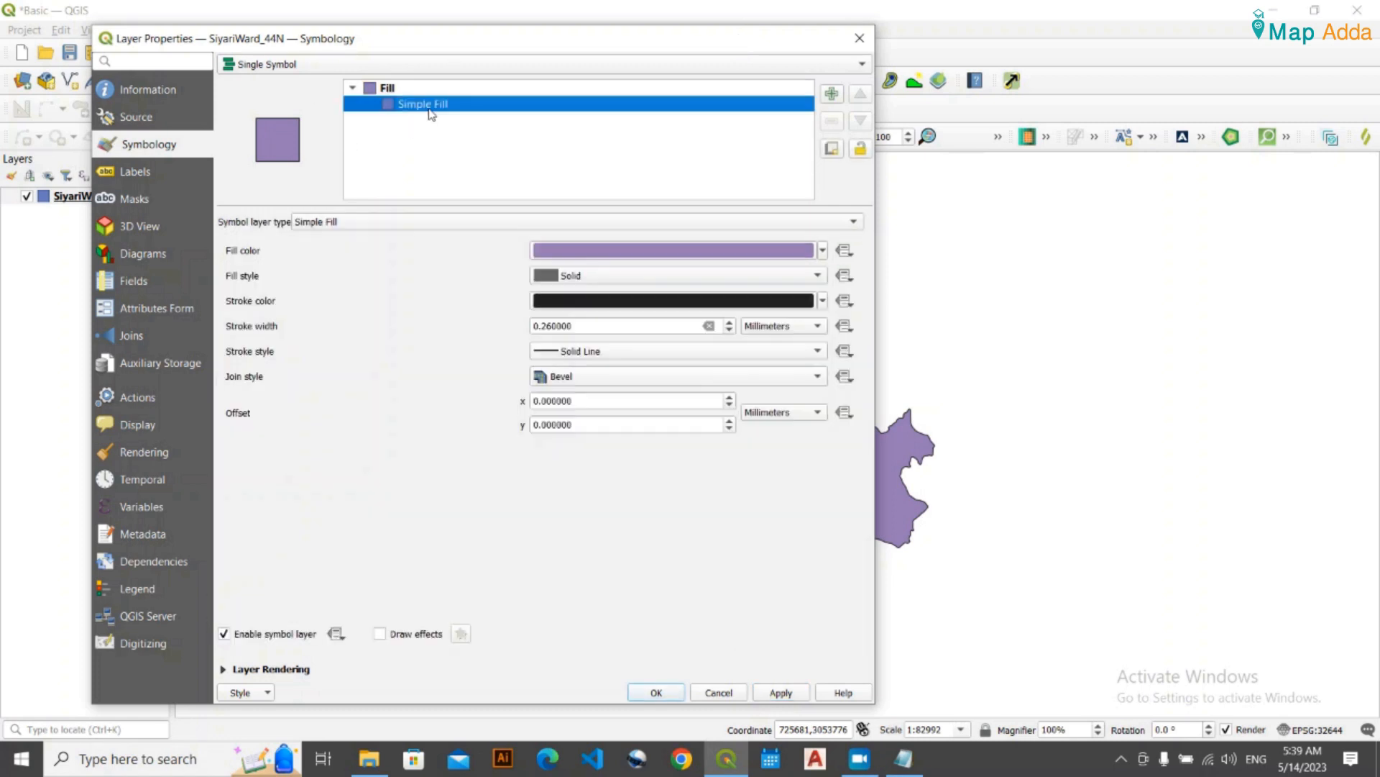
{"action": "mouse_move", "coordinate": [710, 46]}
{"action": "left_mouse_down"}
{"action": "mouse_move", "coordinate": [89, 197]}
{"action": "mouse_move", "coordinate": [288, 277]}
{"action": "mouse_move", "coordinate": [517, 122]}
{"action": "mouse_move", "coordinate": [272, 150]}
{"action": "mouse_move", "coordinate": [554, 94]}
{"action": "mouse_move", "coordinate": [474, 29]}
{"action": "mouse_move", "coordinate": [140, 235]}
{"action": "mouse_move", "coordinate": [130, 191]}
{"action": "mouse_move", "coordinate": [668, 96]}
{"action": "left_mouse_up"}
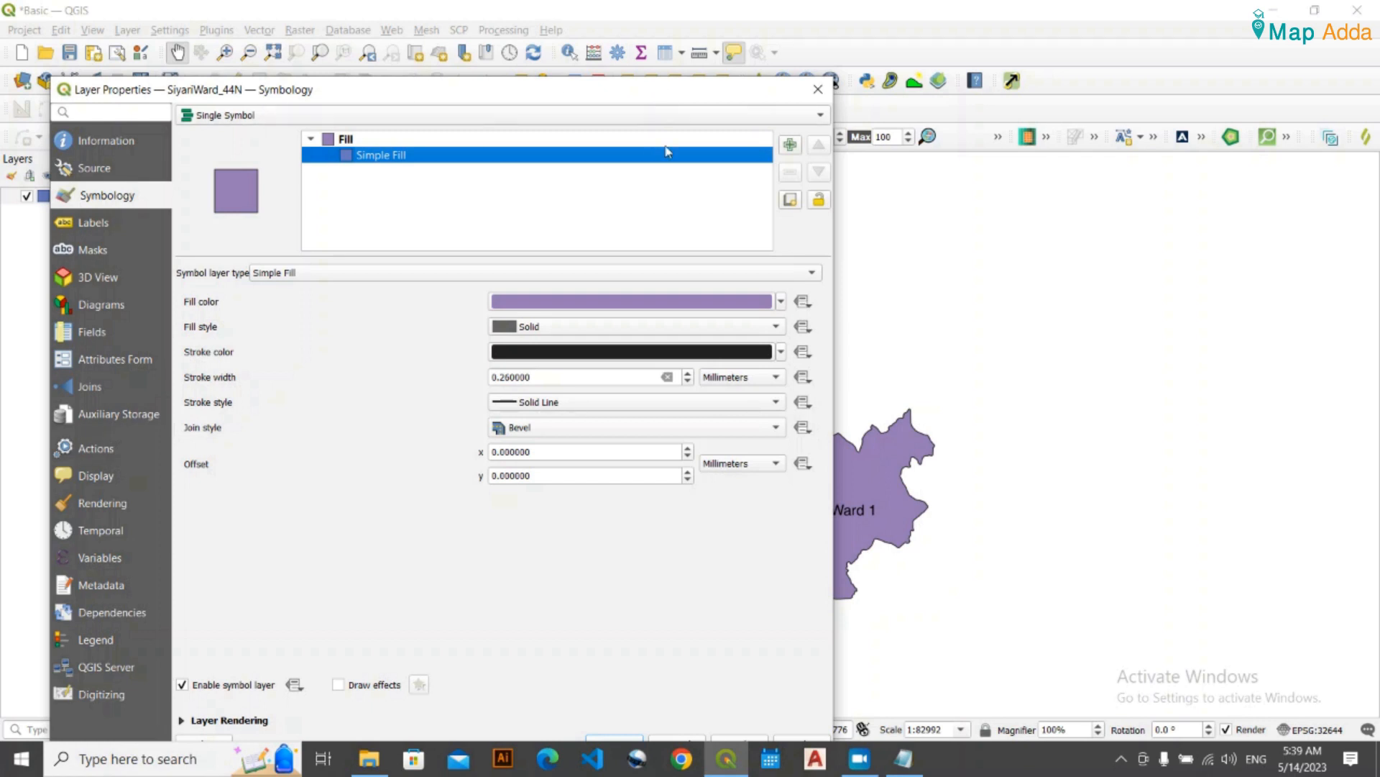
- Switch the ward layer's symbology to Categorized and use the WardNo field as its value
{"action": "left_click", "coordinate": [821, 116]}
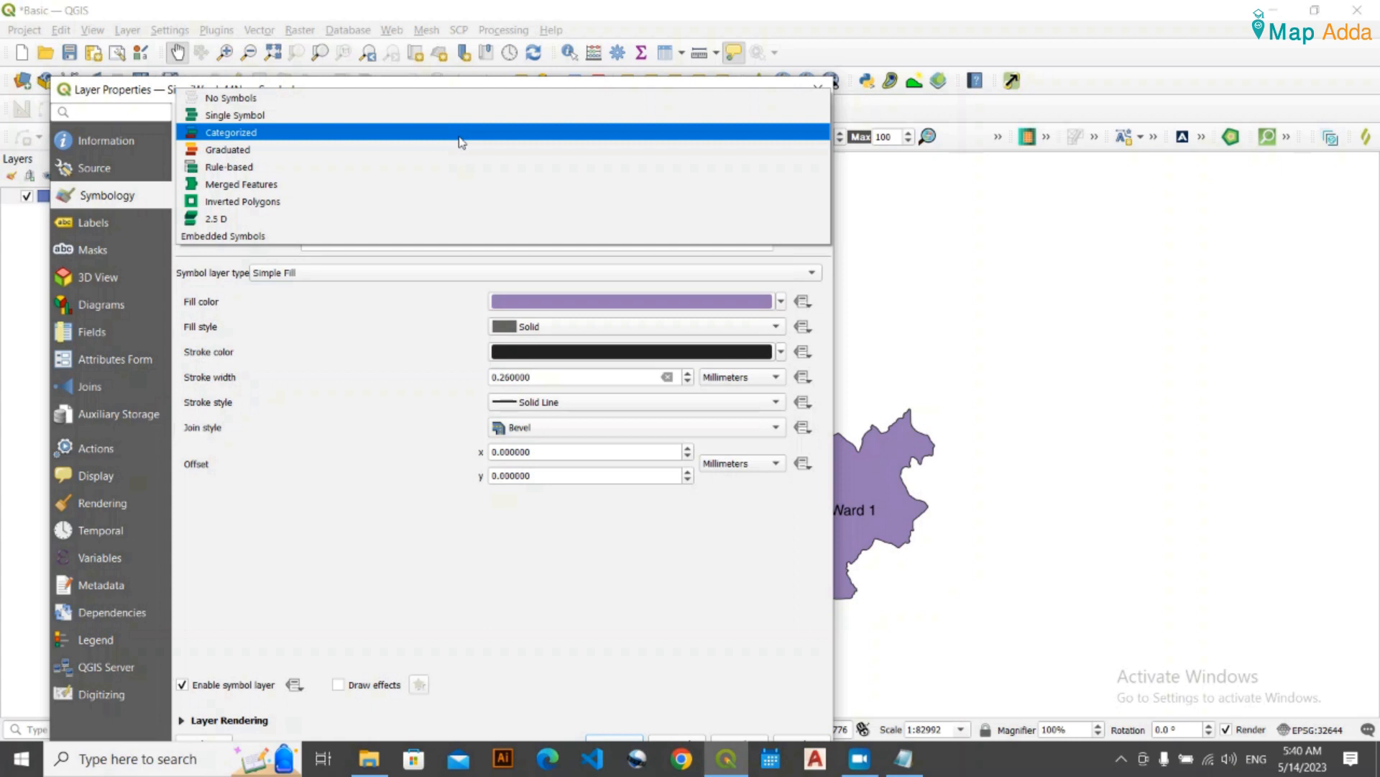
{"action": "left_click", "coordinate": [457, 141]}
{"action": "left_click_drag", "start_coordinate": [500, 98], "coordinate": [58, 68]}
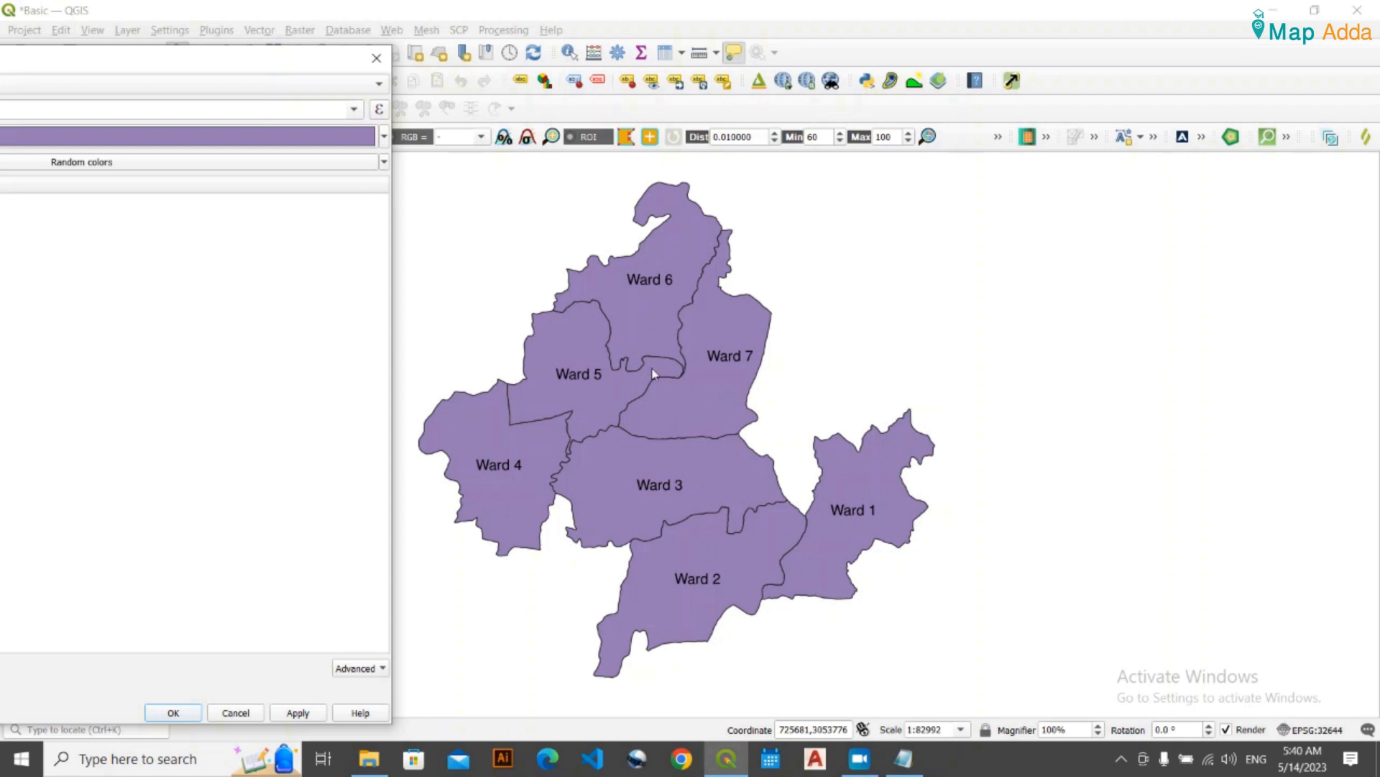
{"action": "left_click_drag", "start_coordinate": [224, 69], "coordinate": [670, 136]}
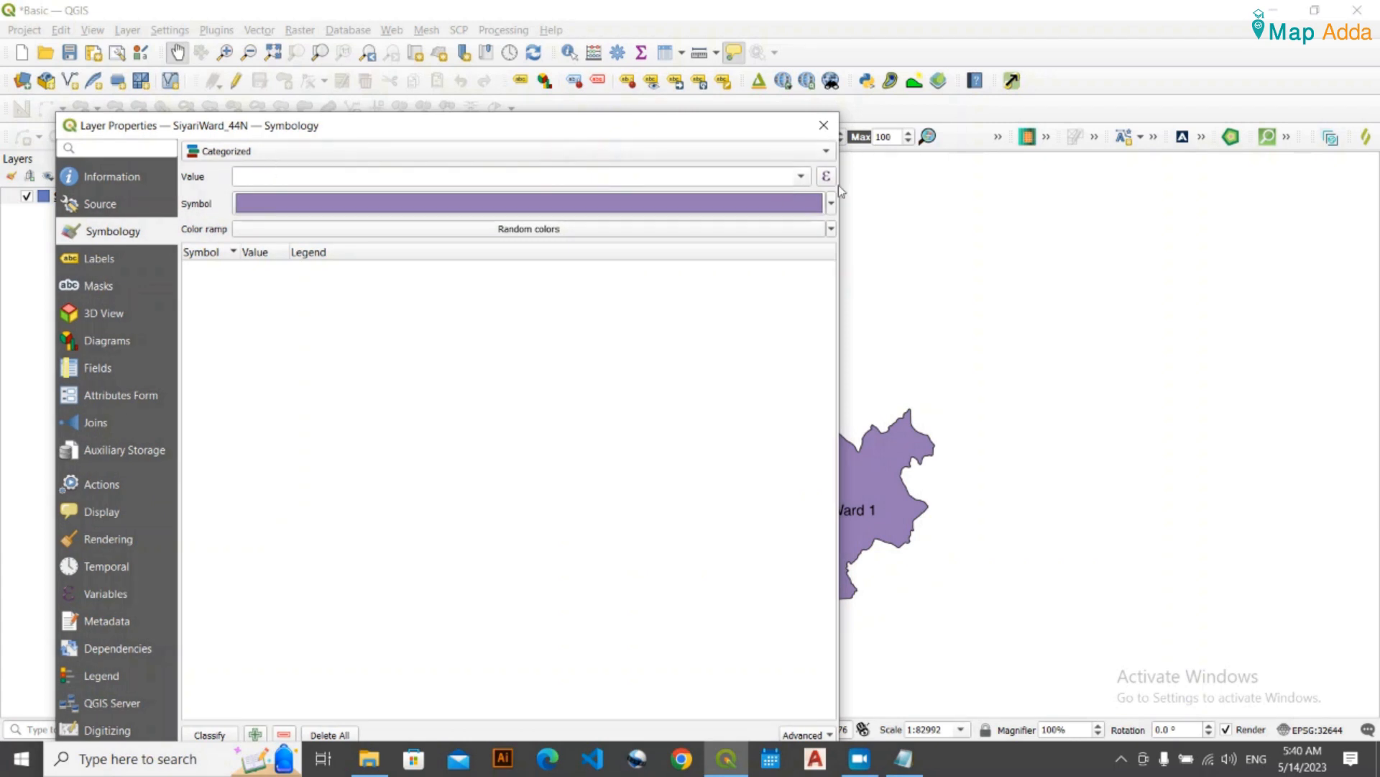
{"action": "left_click", "coordinate": [803, 176]}
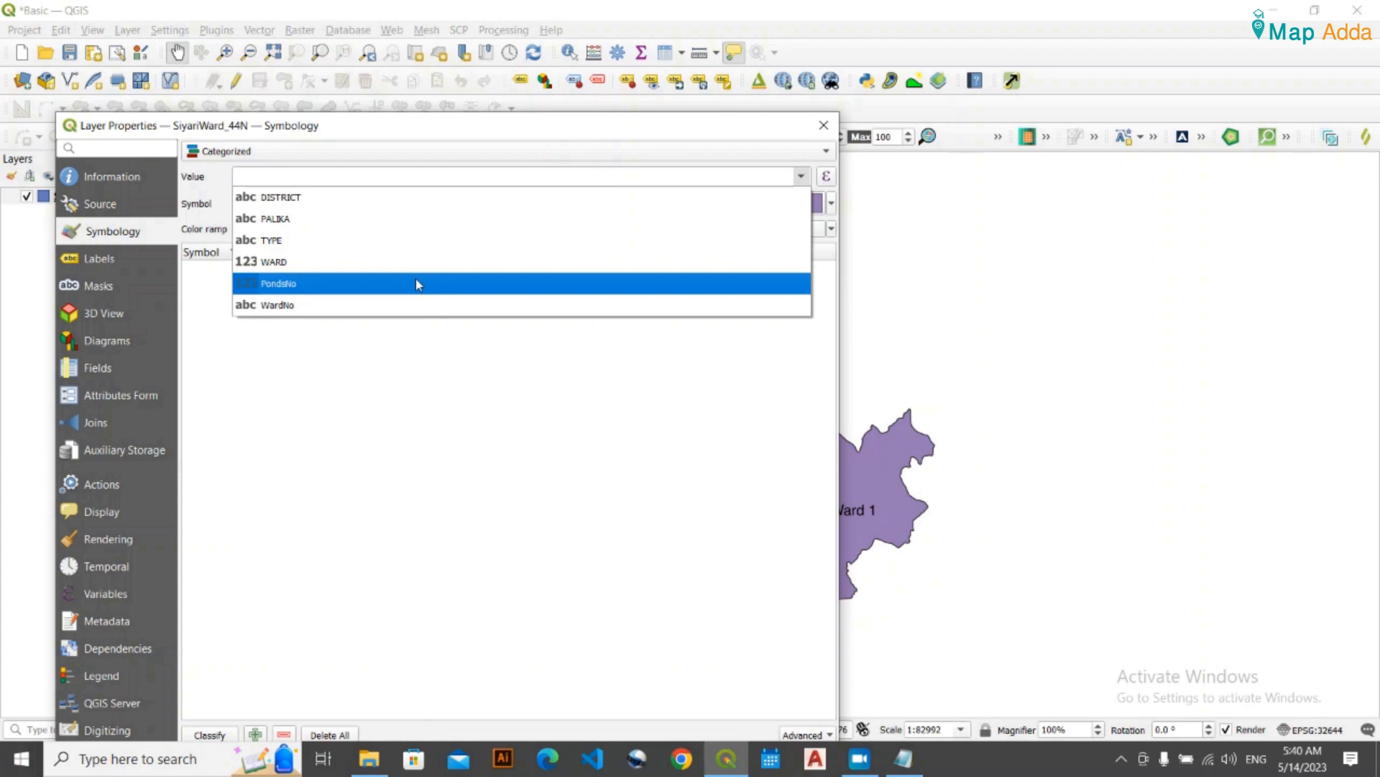
{"action": "left_click", "coordinate": [307, 309]}
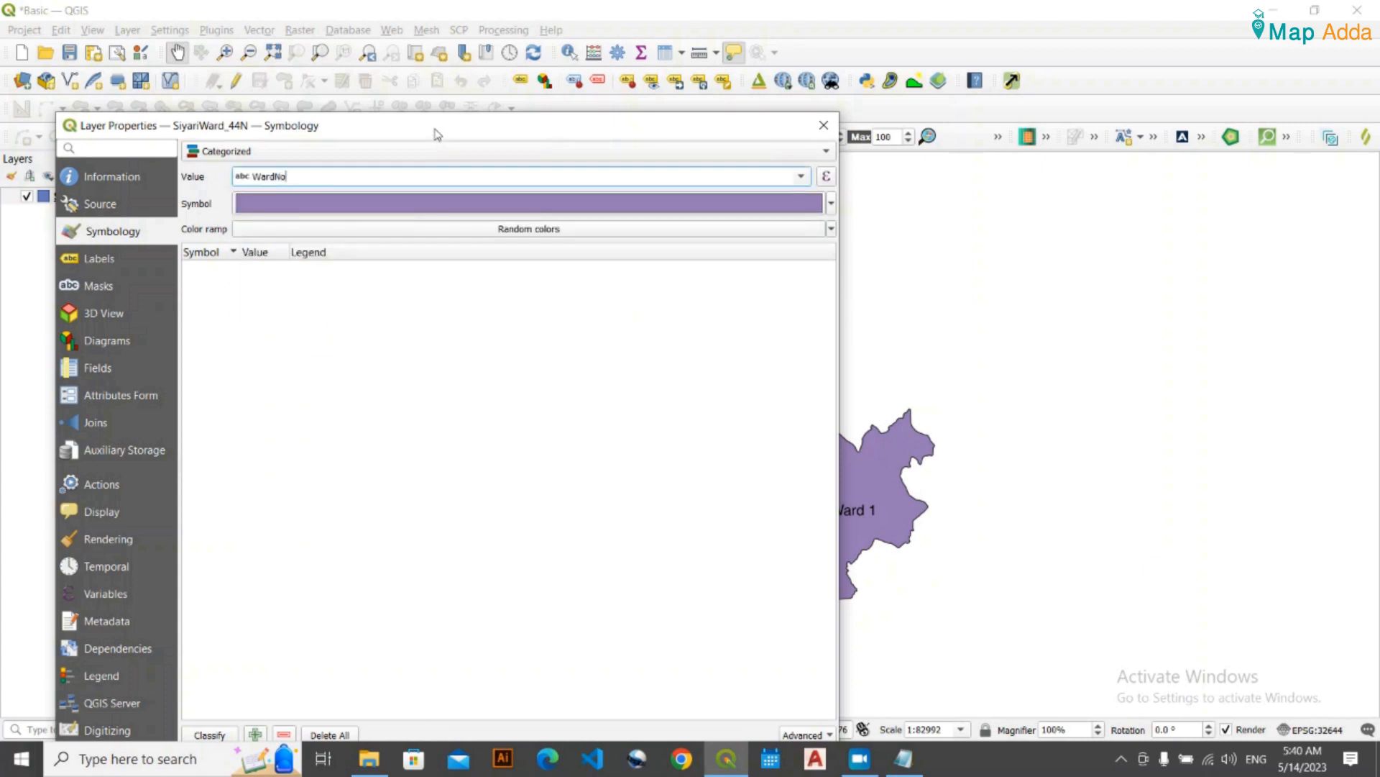
- Classify the wards by WardNo with random colors and apply the result to the map
{"action": "left_click_drag", "start_coordinate": [437, 135], "coordinate": [425, 58]}
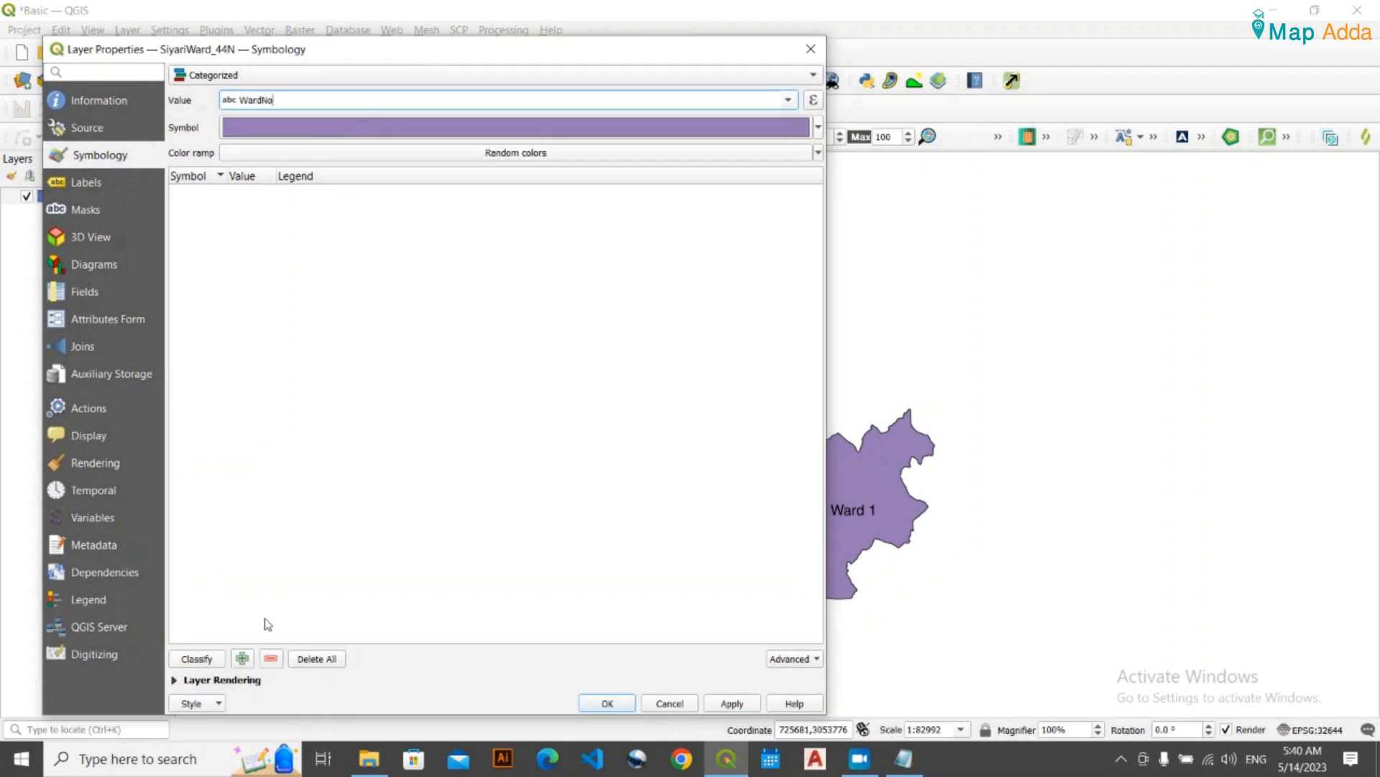
{"action": "left_click", "coordinate": [198, 658]}
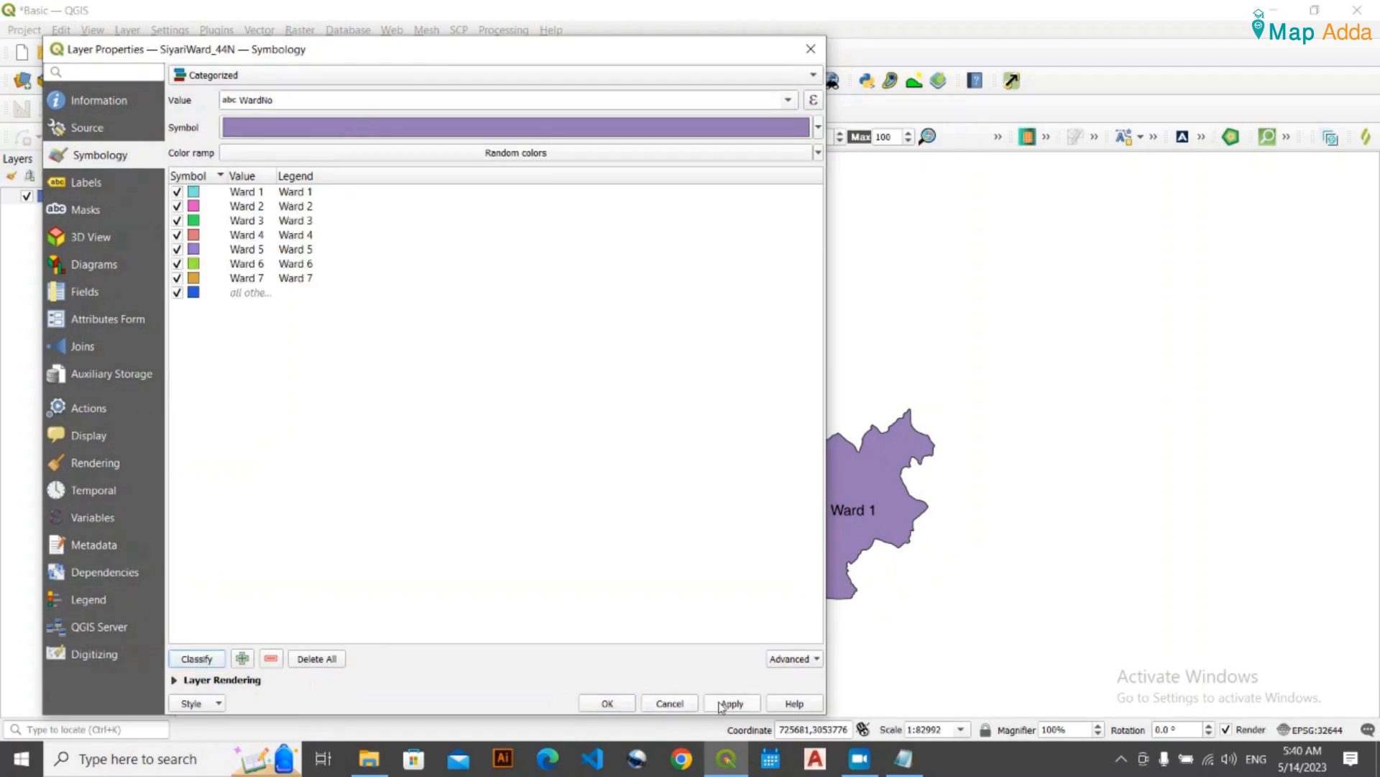
{"action": "left_click", "coordinate": [727, 705]}
{"action": "left_click_drag", "start_coordinate": [685, 57], "coordinate": [736, 129]}
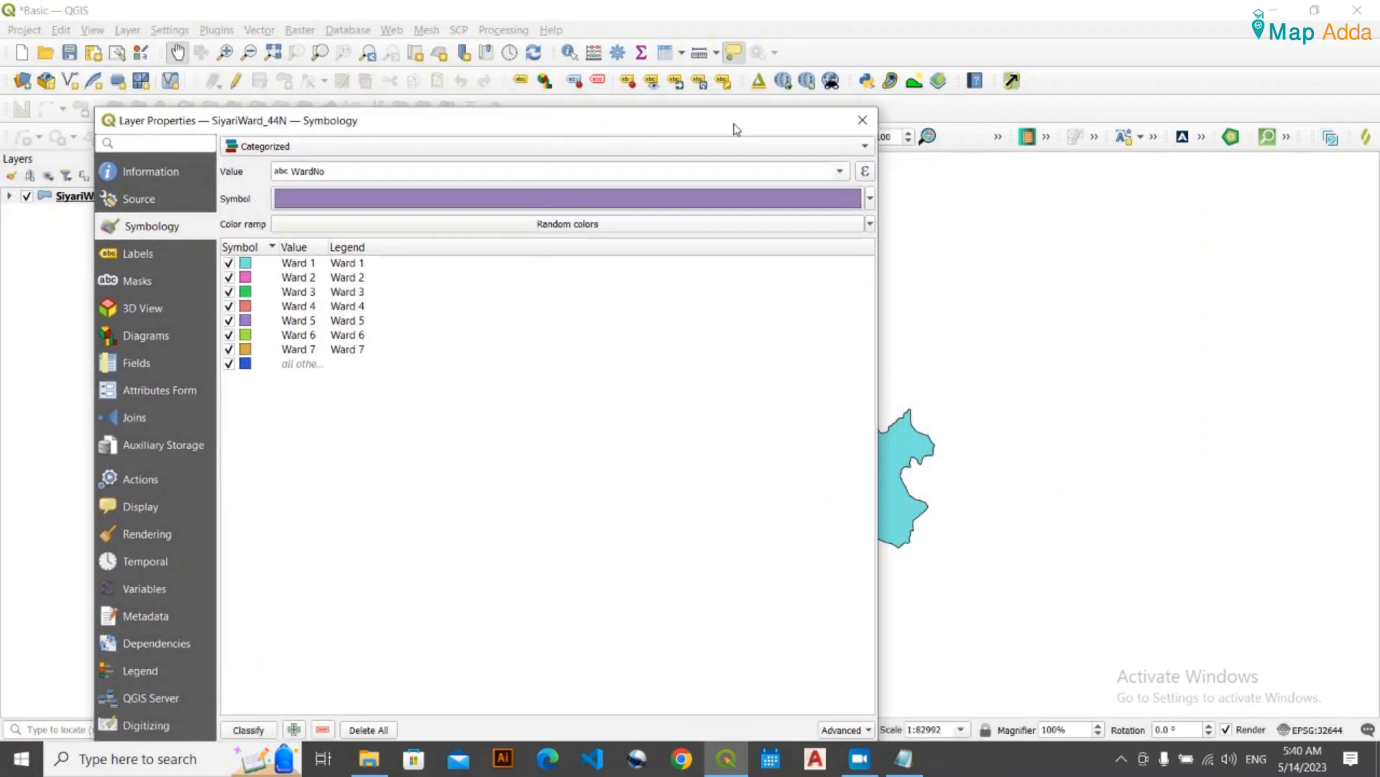
- Change the category value to the DISTRICT field, classify the layer again and apply it
{"action": "left_click", "coordinate": [839, 172]}
{"action": "left_click", "coordinate": [539, 191]}
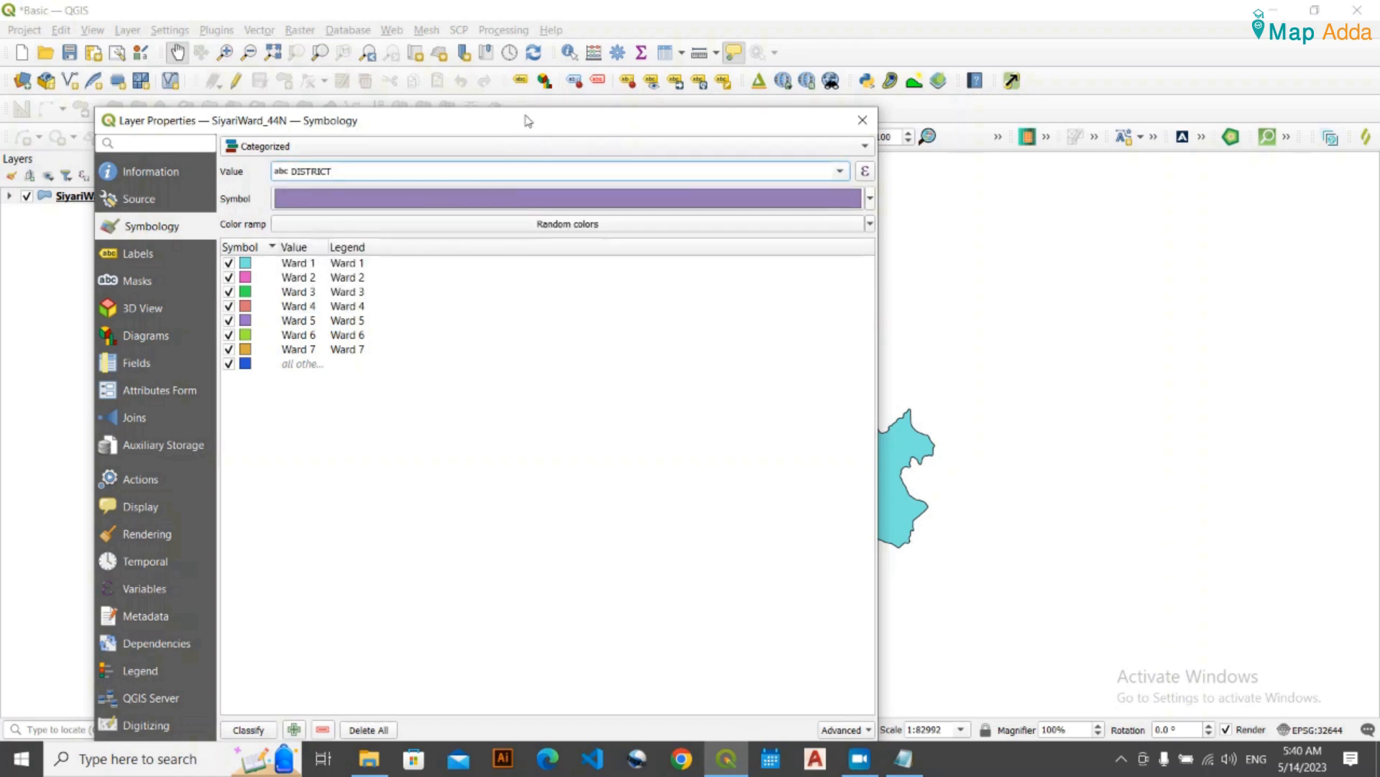
{"action": "left_click_drag", "start_coordinate": [529, 121], "coordinate": [514, 61]}
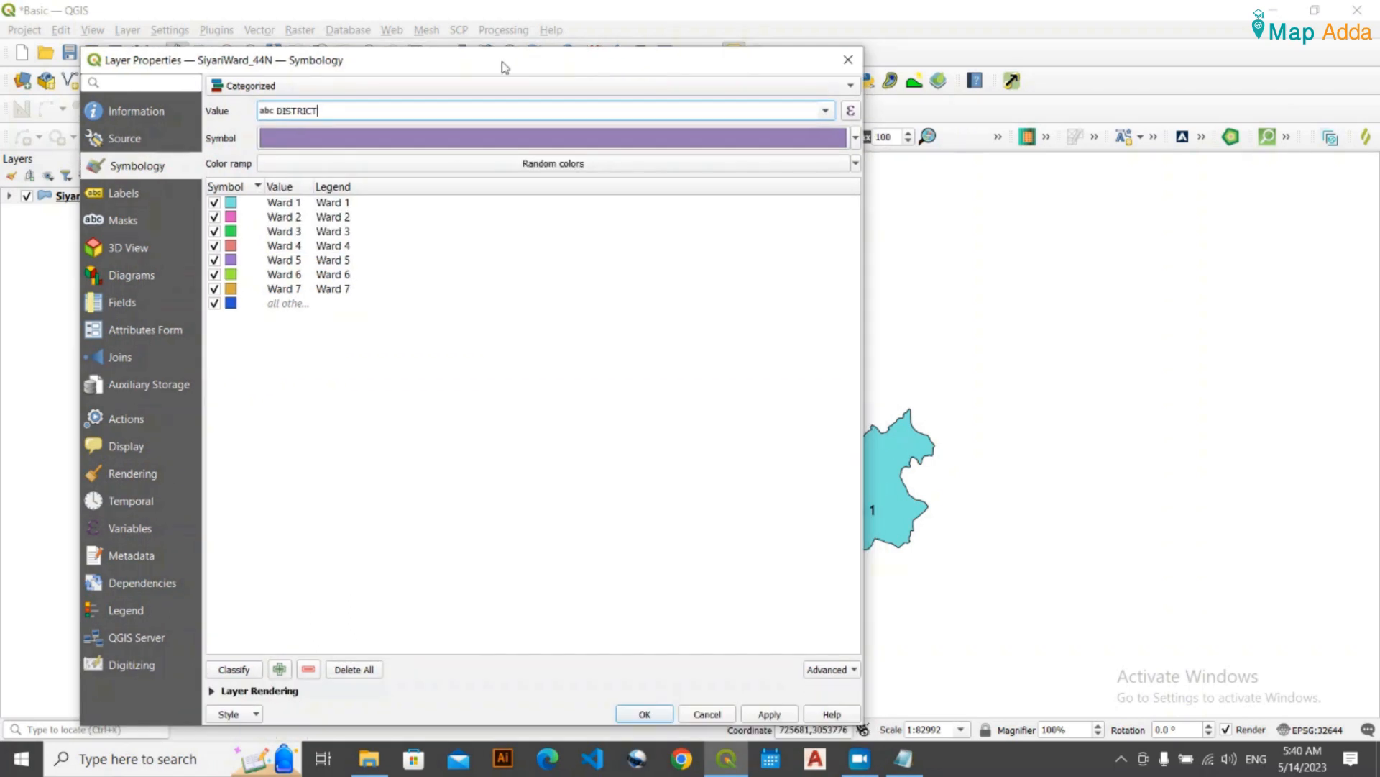
{"action": "left_click", "coordinate": [229, 674]}
{"action": "left_click", "coordinate": [488, 428]}
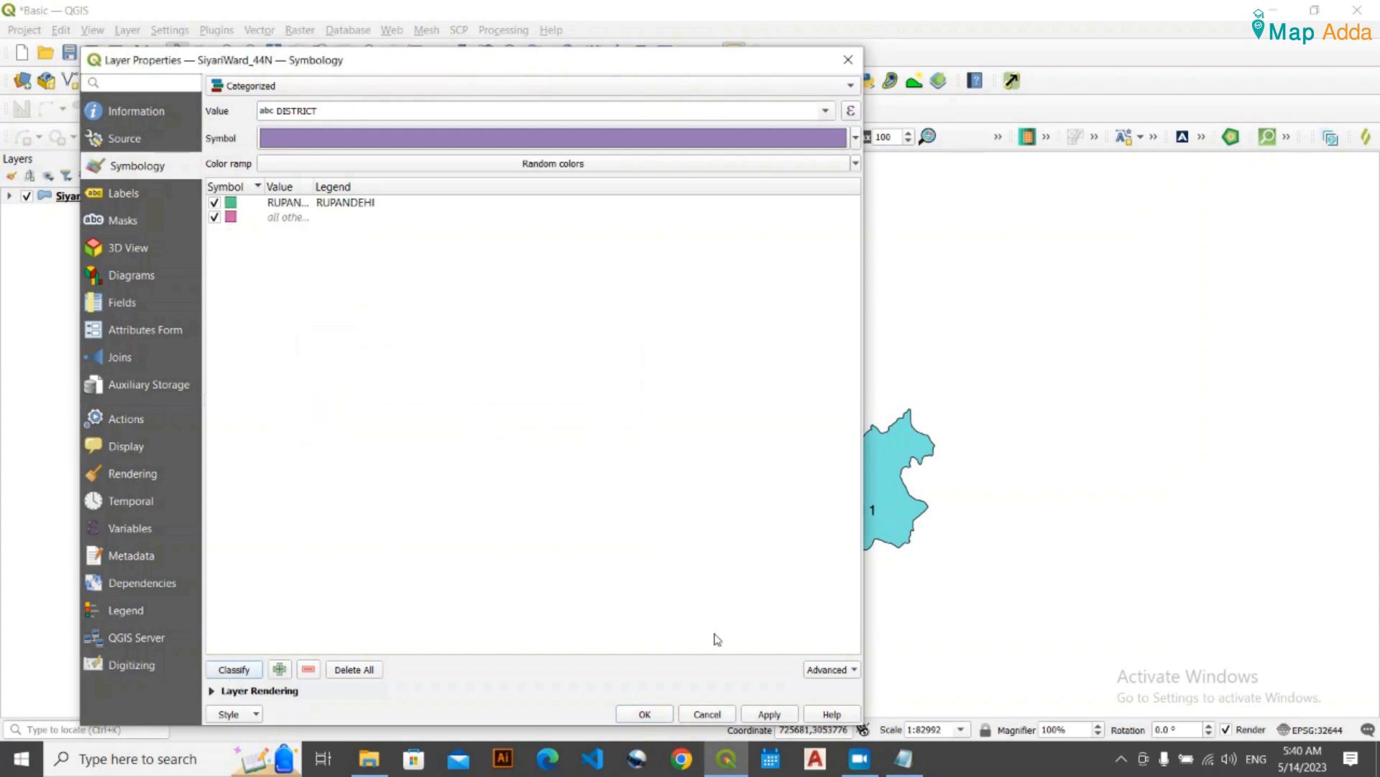
{"action": "left_click", "coordinate": [770, 716]}
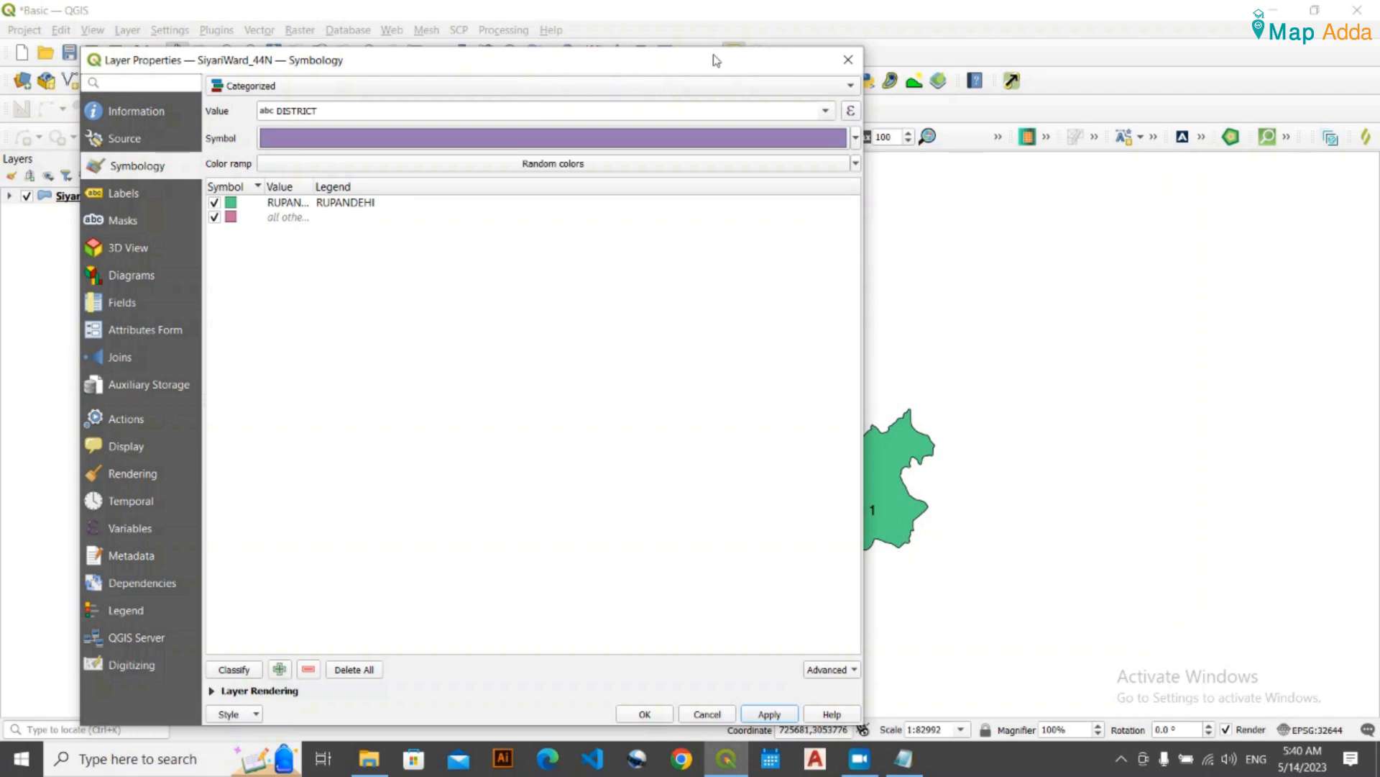
{"action": "left_click_drag", "start_coordinate": [723, 66], "coordinate": [671, 49]}
- Try to recolor the wards by the PondsNo field without reclassifying the categories
{"action": "left_click", "coordinate": [784, 100]}
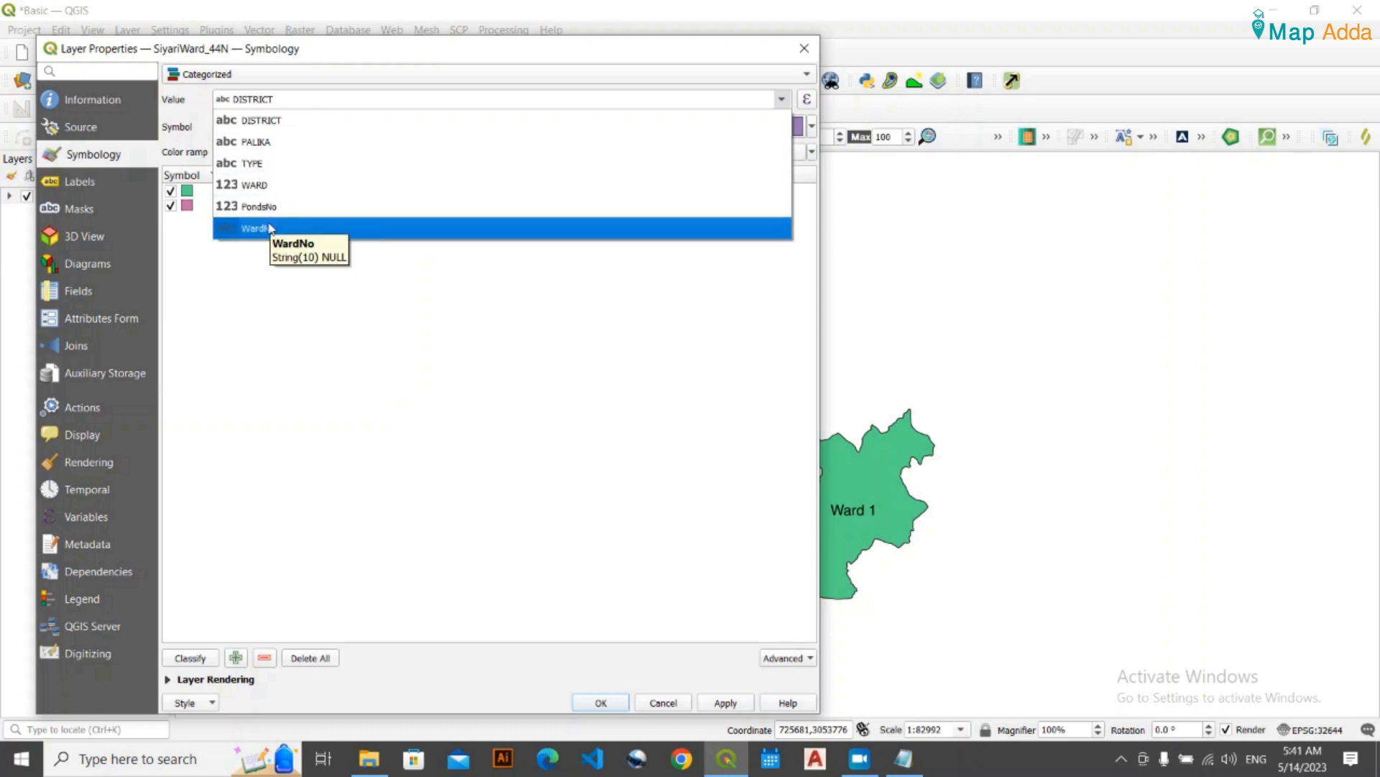
{"action": "left_click", "coordinate": [310, 215]}
{"action": "left_click_drag", "start_coordinate": [684, 48], "coordinate": [753, 78]}
{"action": "left_click", "coordinate": [698, 668]}
- Set the category value back to WardNo and apply it without reclassifying
{"action": "left_click", "coordinate": [866, 127]}
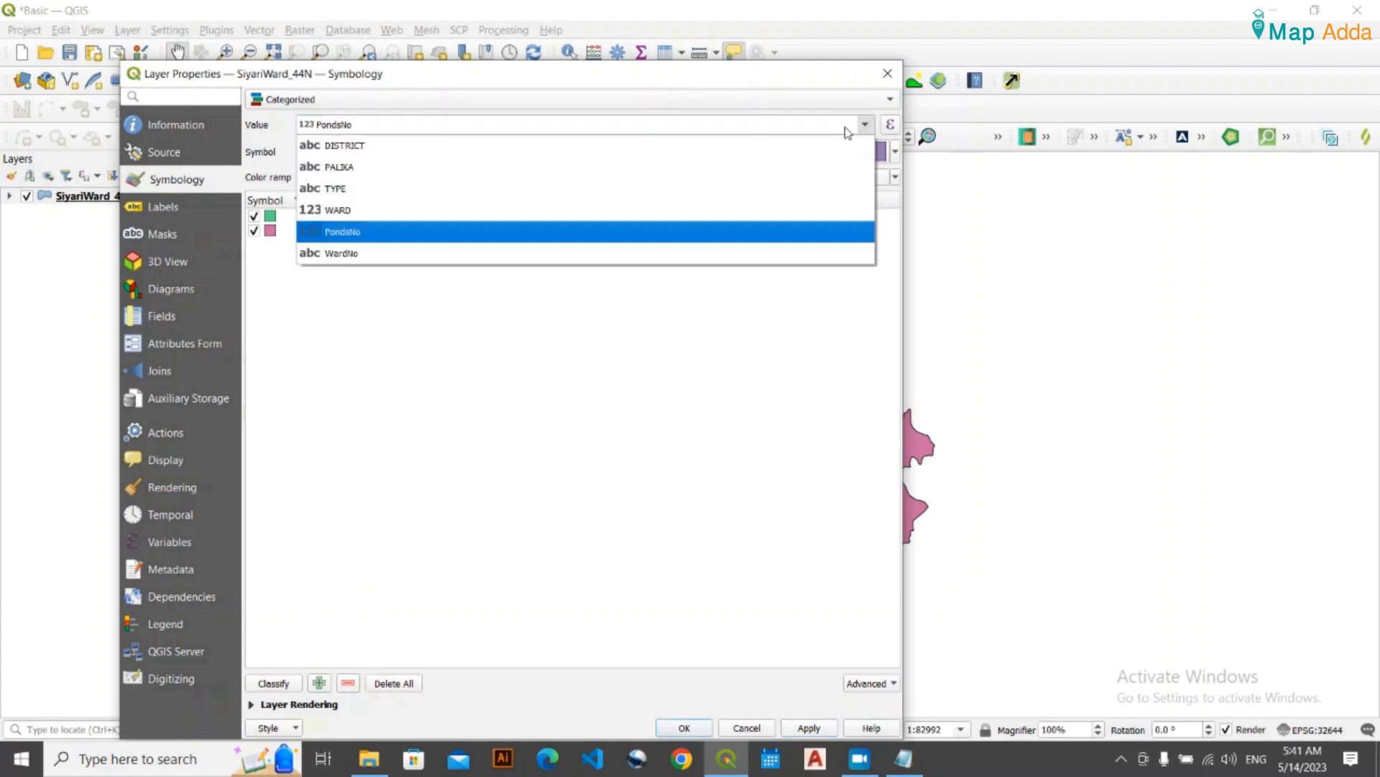
{"action": "left_click", "coordinate": [416, 253]}
{"action": "left_click_drag", "start_coordinate": [797, 77], "coordinate": [758, 22]}
{"action": "left_click", "coordinate": [773, 667]}
{"action": "left_click_drag", "start_coordinate": [757, 21], "coordinate": [556, 79]}
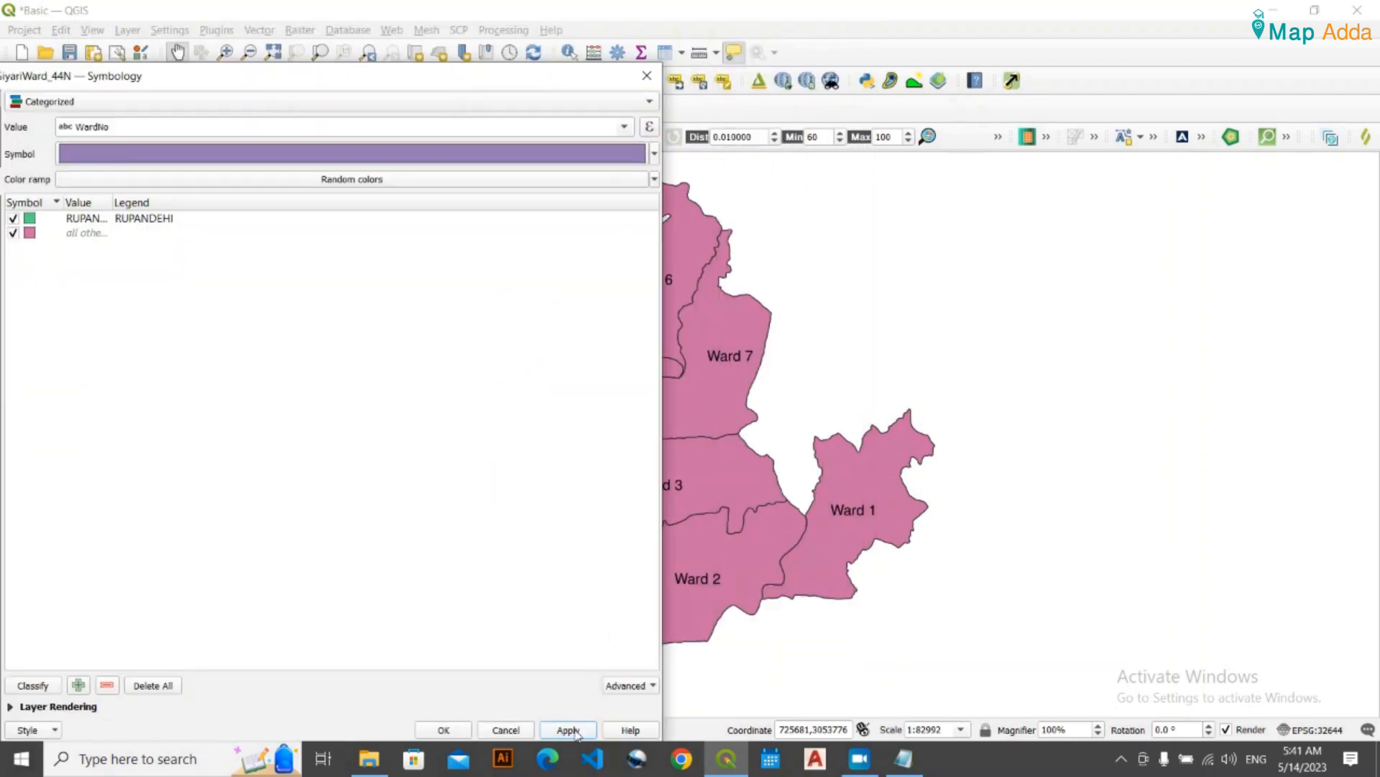
{"action": "left_click_drag", "start_coordinate": [466, 75], "coordinate": [697, 32]}
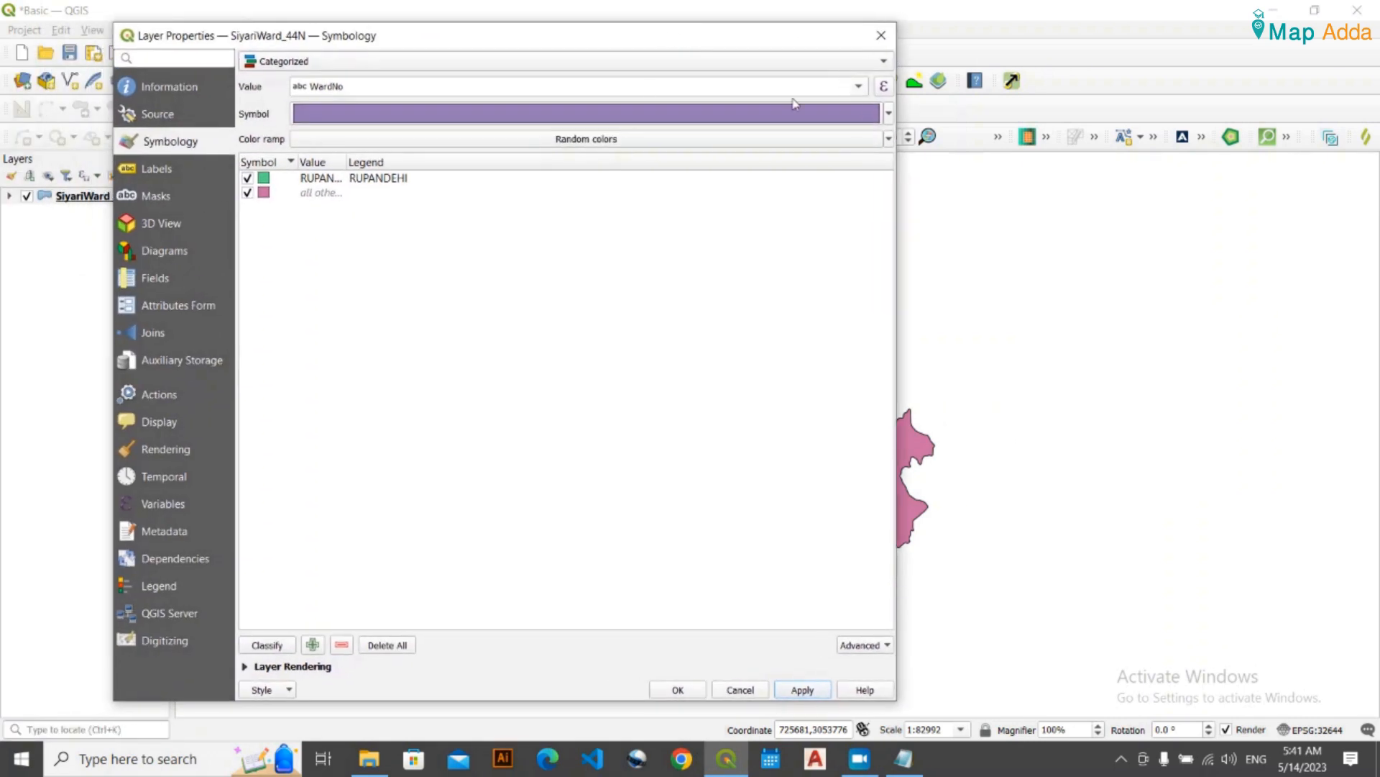
- Set the category value to the PondsNo field and remove all existing categories from the list
{"action": "left_click", "coordinate": [859, 86]}
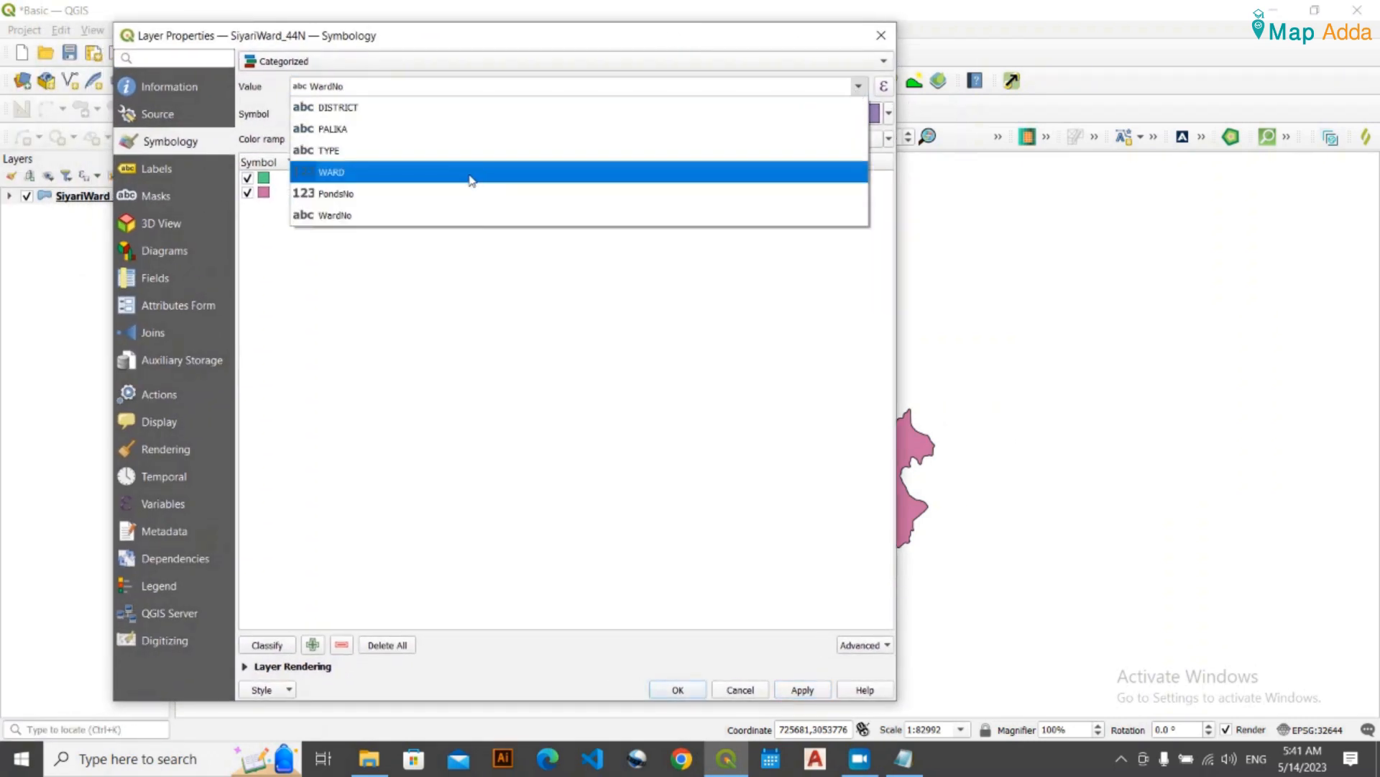
{"action": "left_click", "coordinate": [369, 192]}
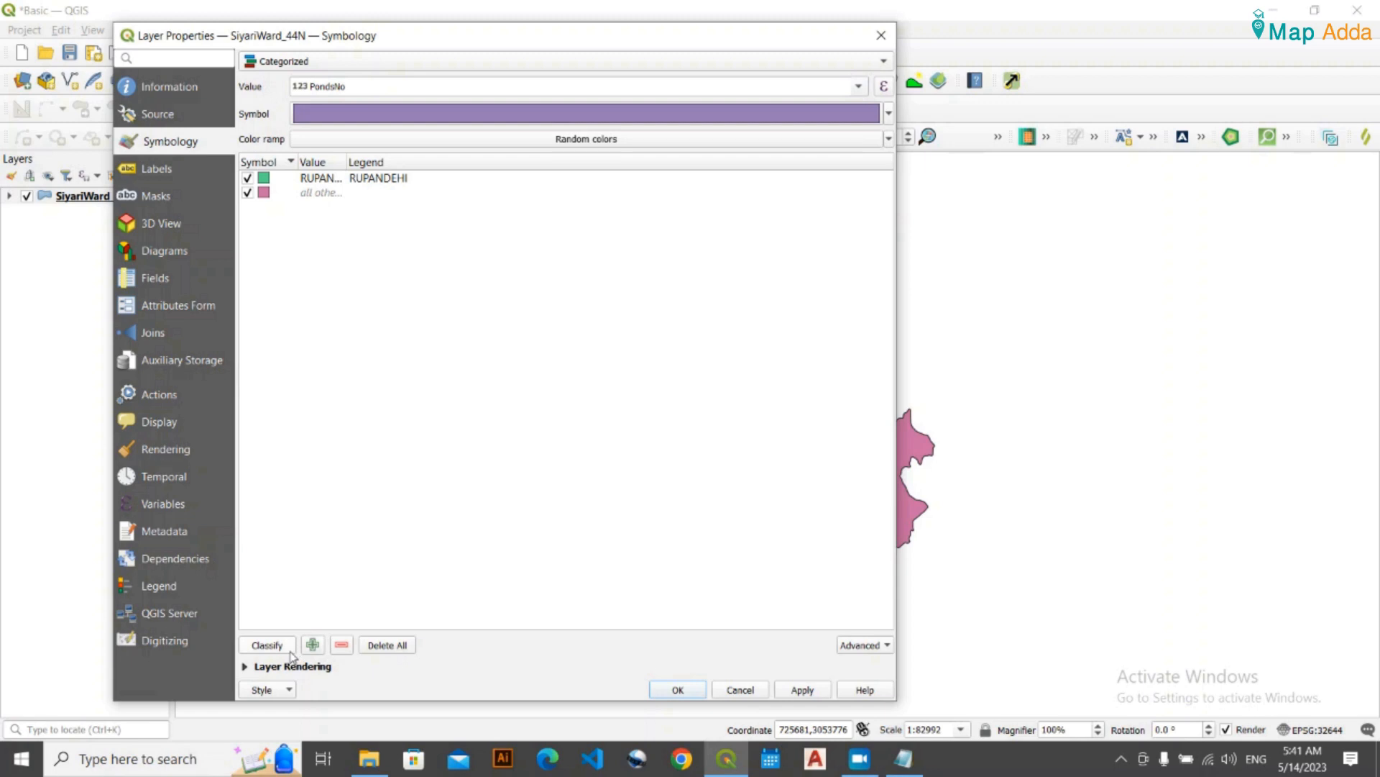
{"action": "left_click_drag", "start_coordinate": [323, 192], "coordinate": [323, 179]}
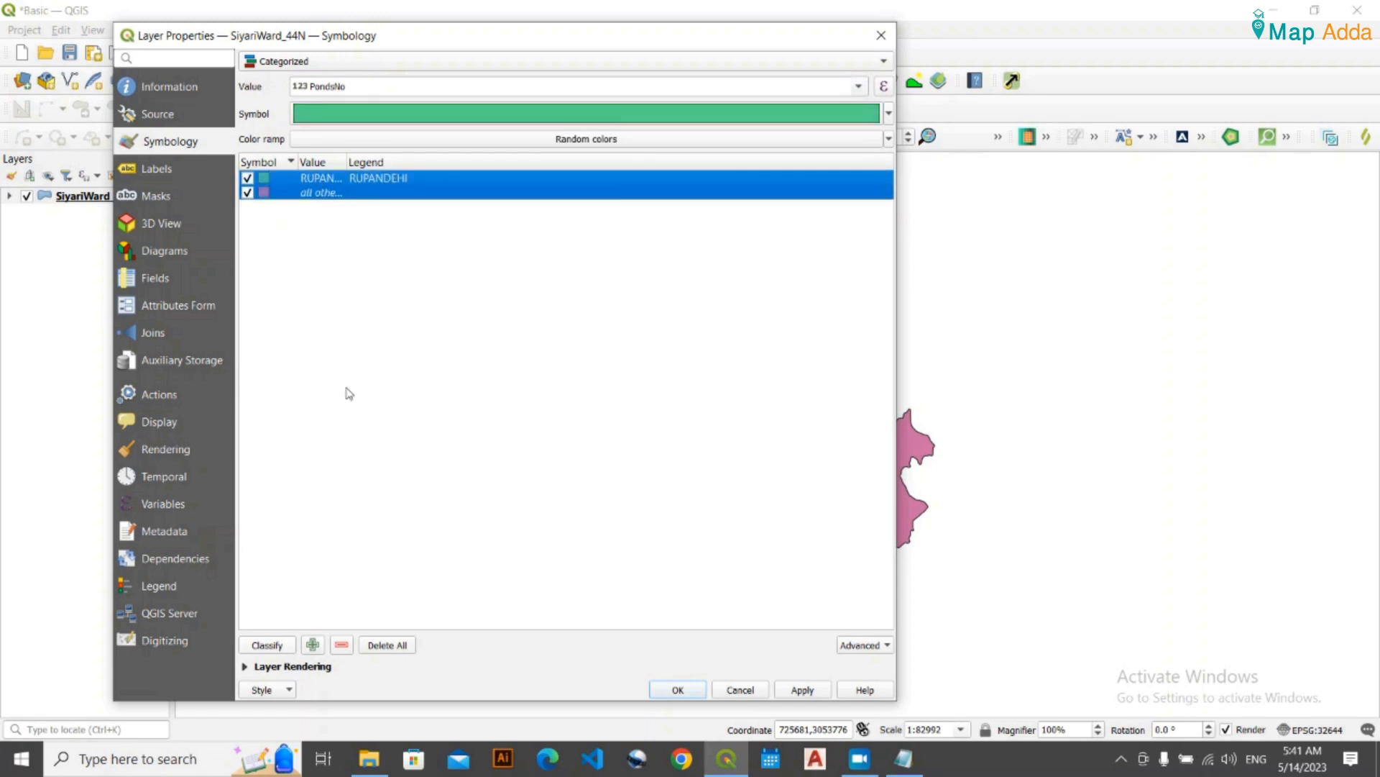
{"action": "left_click", "coordinate": [341, 645]}
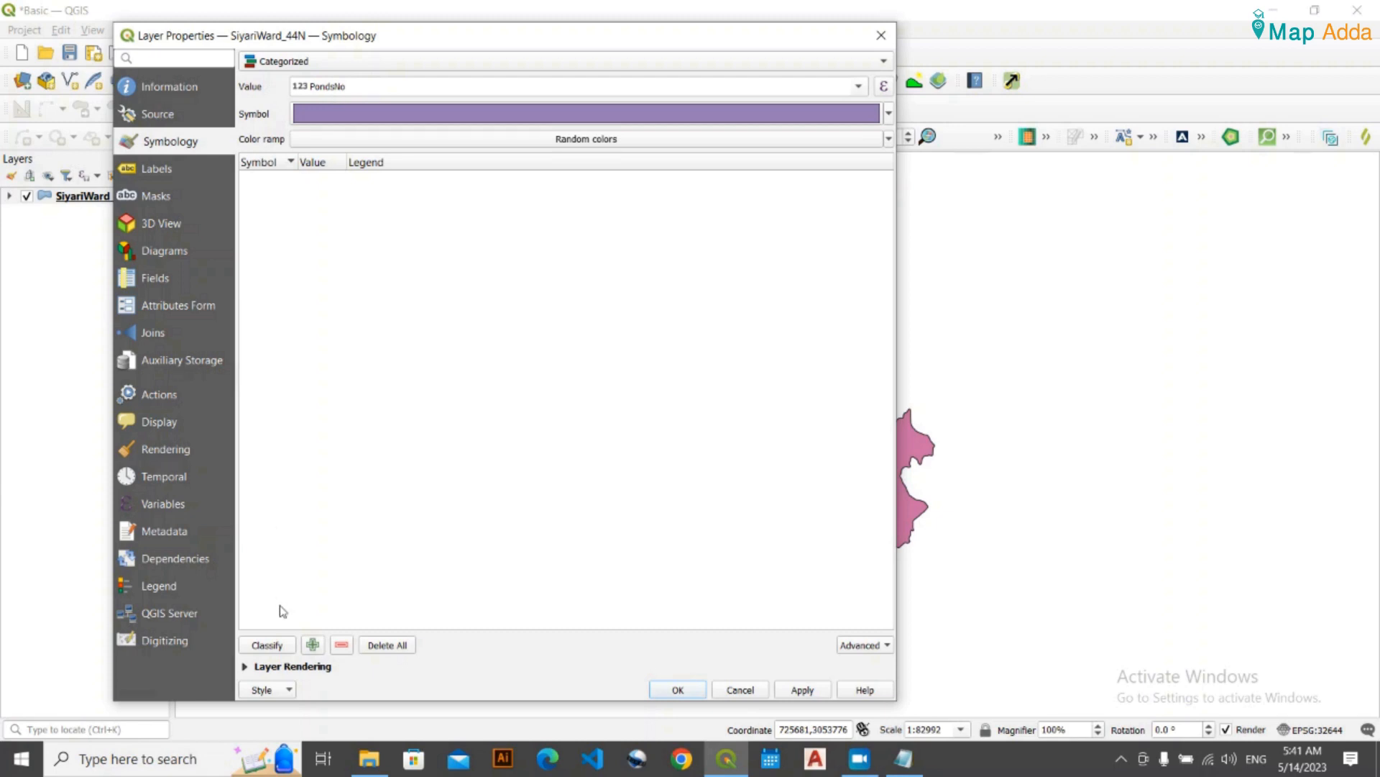
- Classify the wards by PondsNo, apply the categories to the map and close the layer properties
{"action": "left_click", "coordinate": [265, 646]}
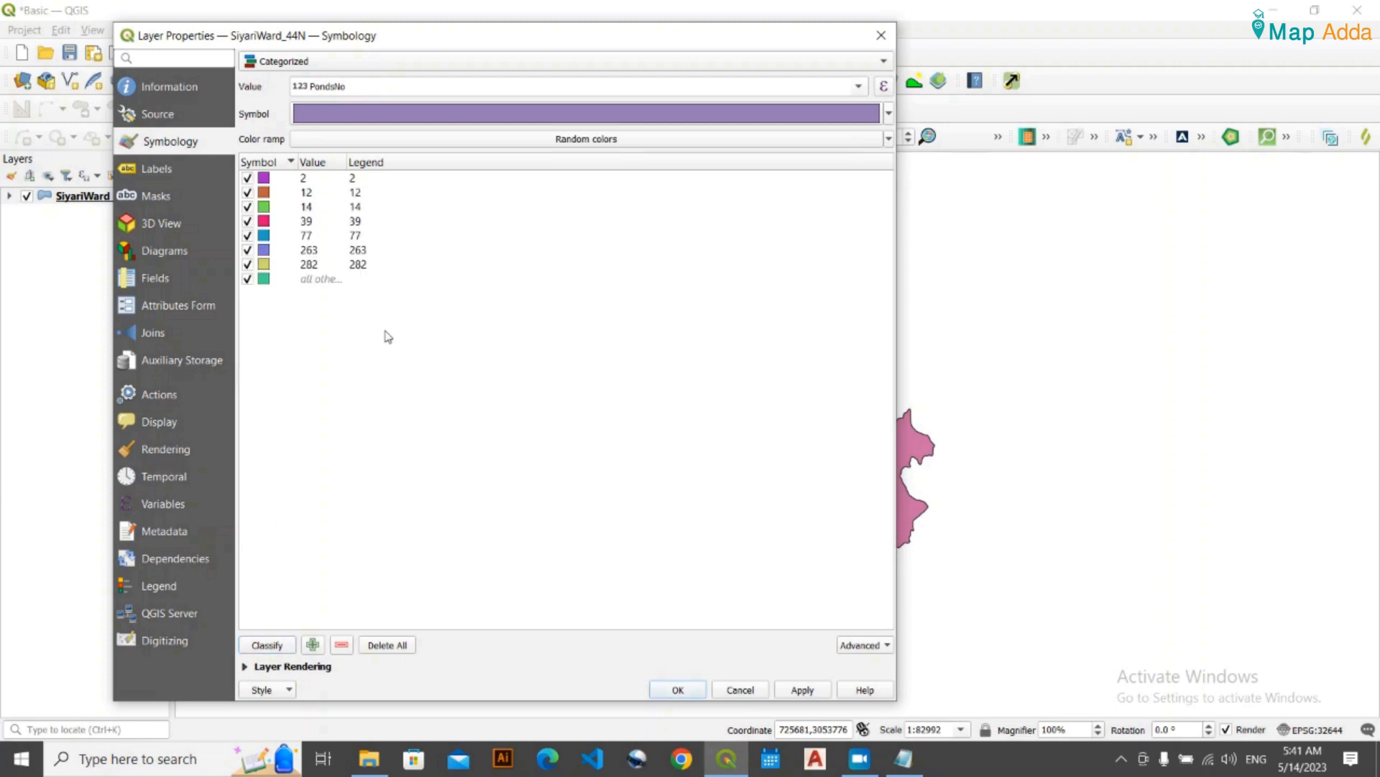
{"action": "left_click", "coordinate": [802, 691]}
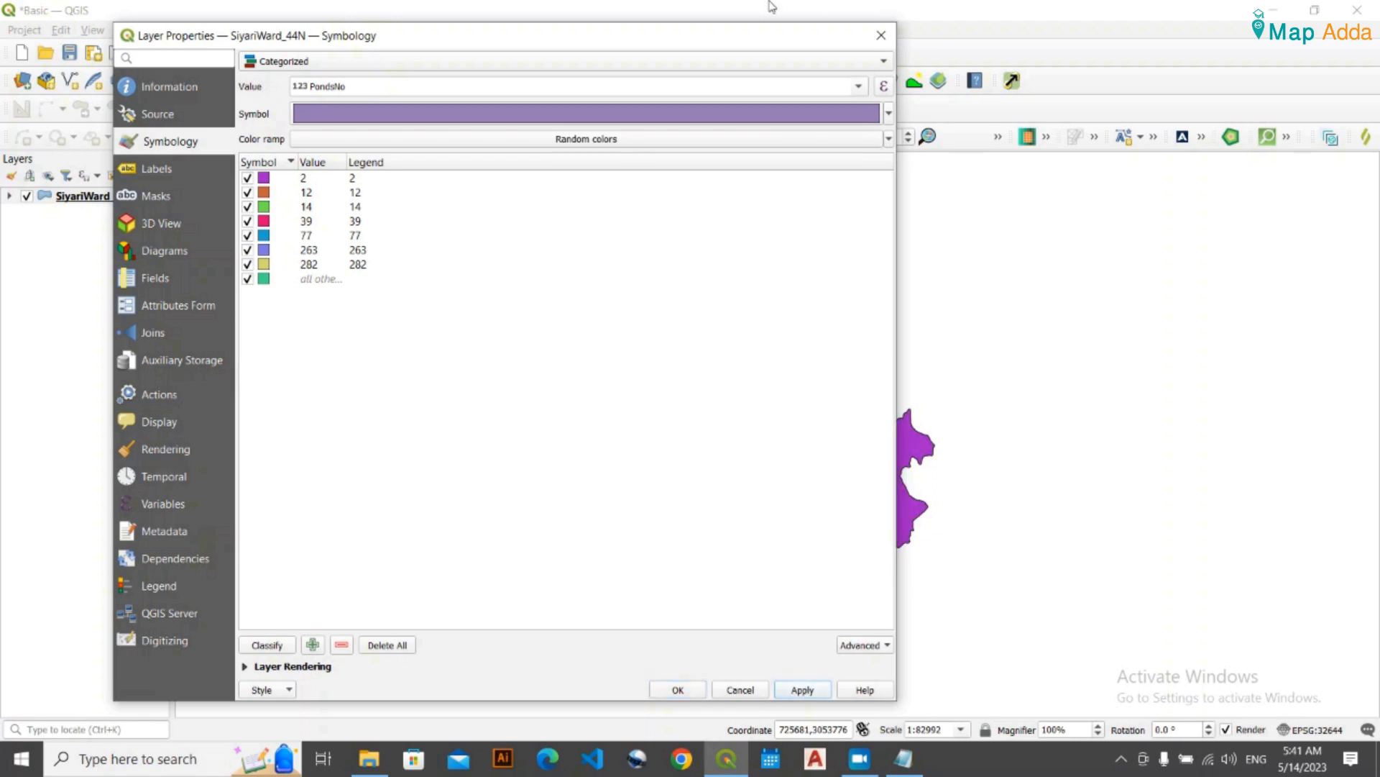
{"action": "mouse_move", "coordinate": [763, 47]}
{"action": "left_mouse_down"}
{"action": "mouse_move", "coordinate": [185, 209]}
{"action": "mouse_move", "coordinate": [775, 55]}
{"action": "left_mouse_up"}
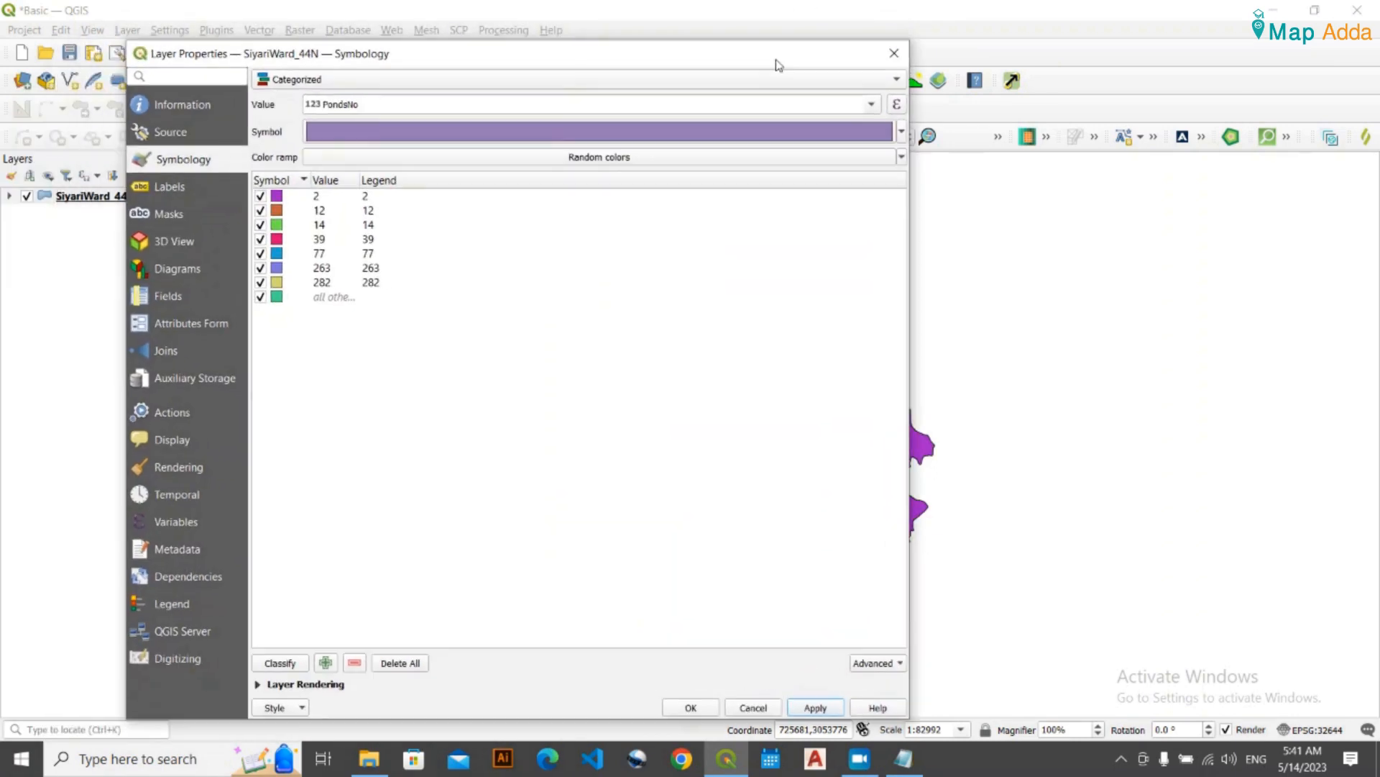
{"action": "left_click", "coordinate": [892, 56]}
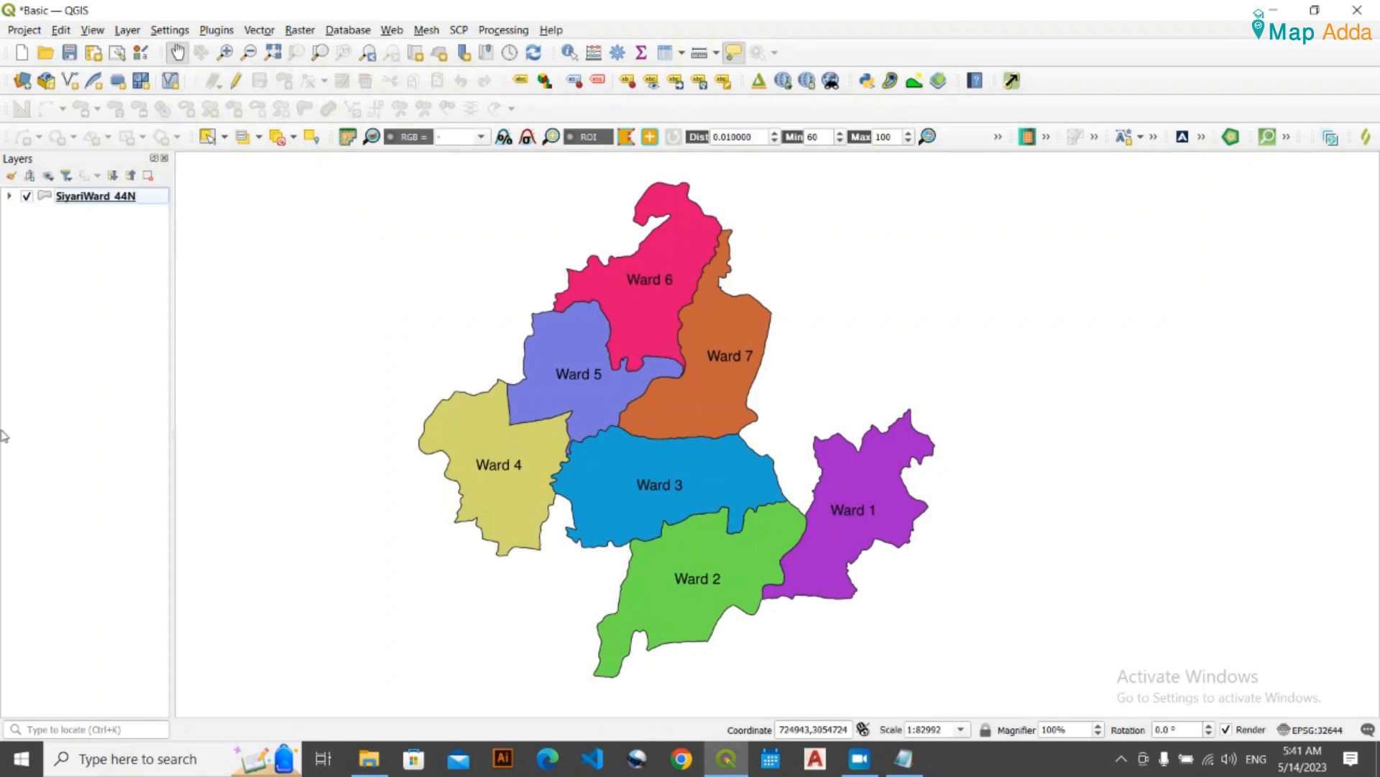
- Reopen the SiyariWard_44N symbology settings, review the available symbology types and close them without changes
{"action": "left_click", "coordinate": [133, 197]}
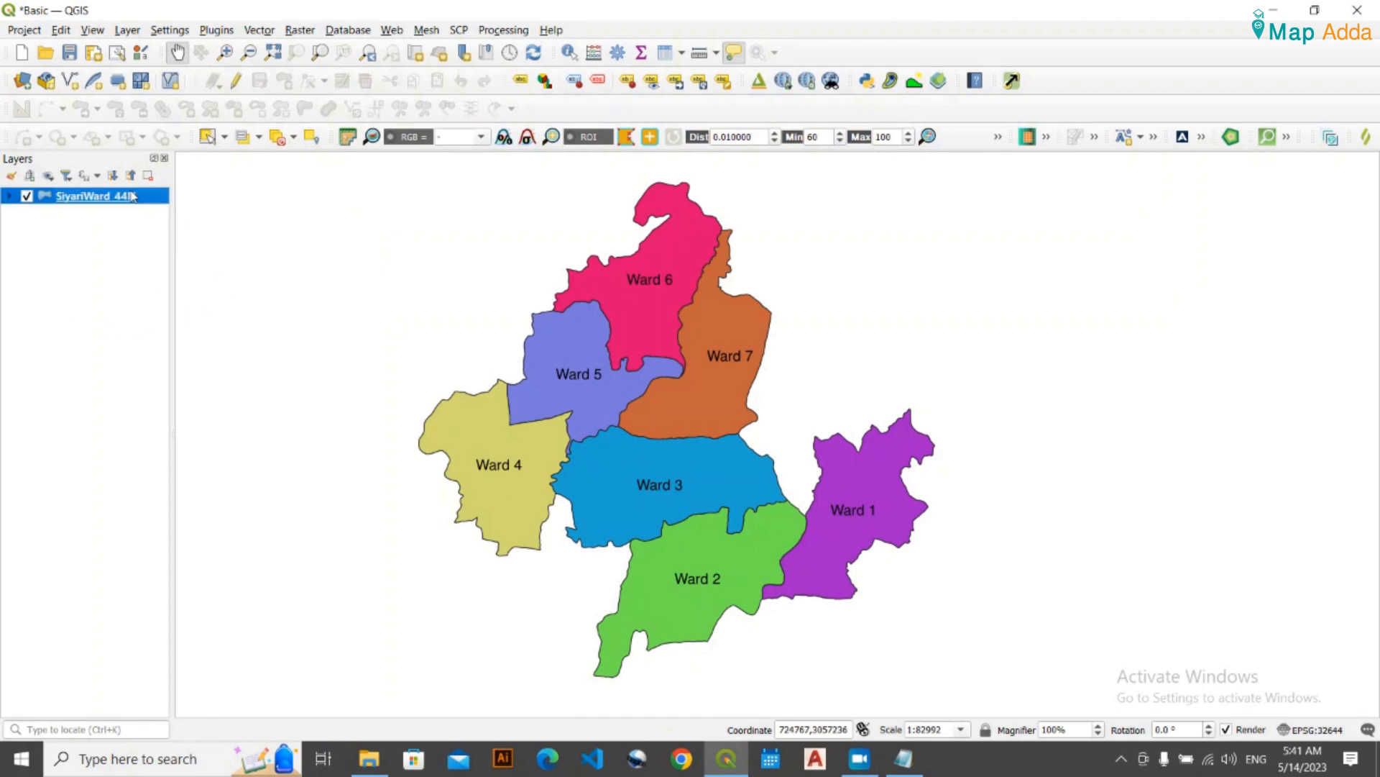
{"action": "double_click", "coordinate": [133, 196]}
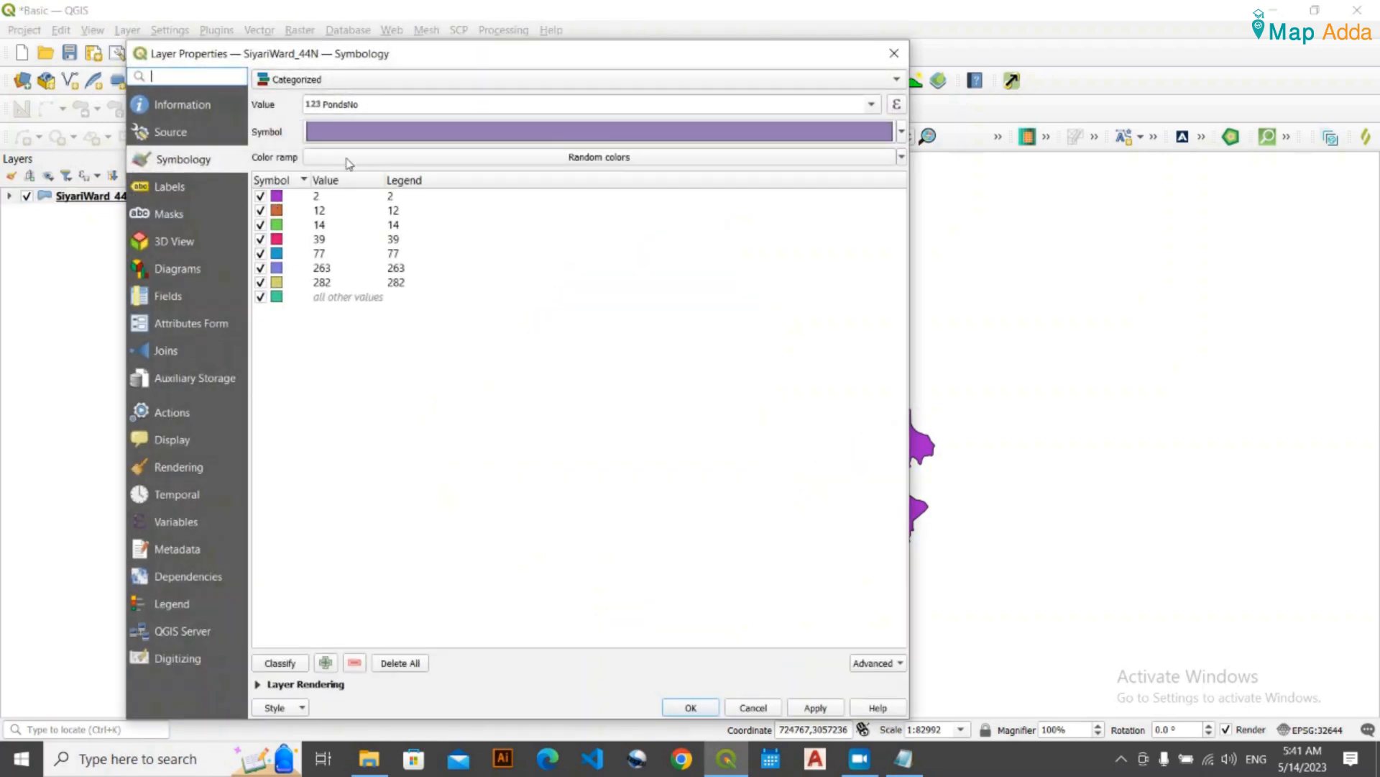
{"action": "left_click", "coordinate": [324, 81]}
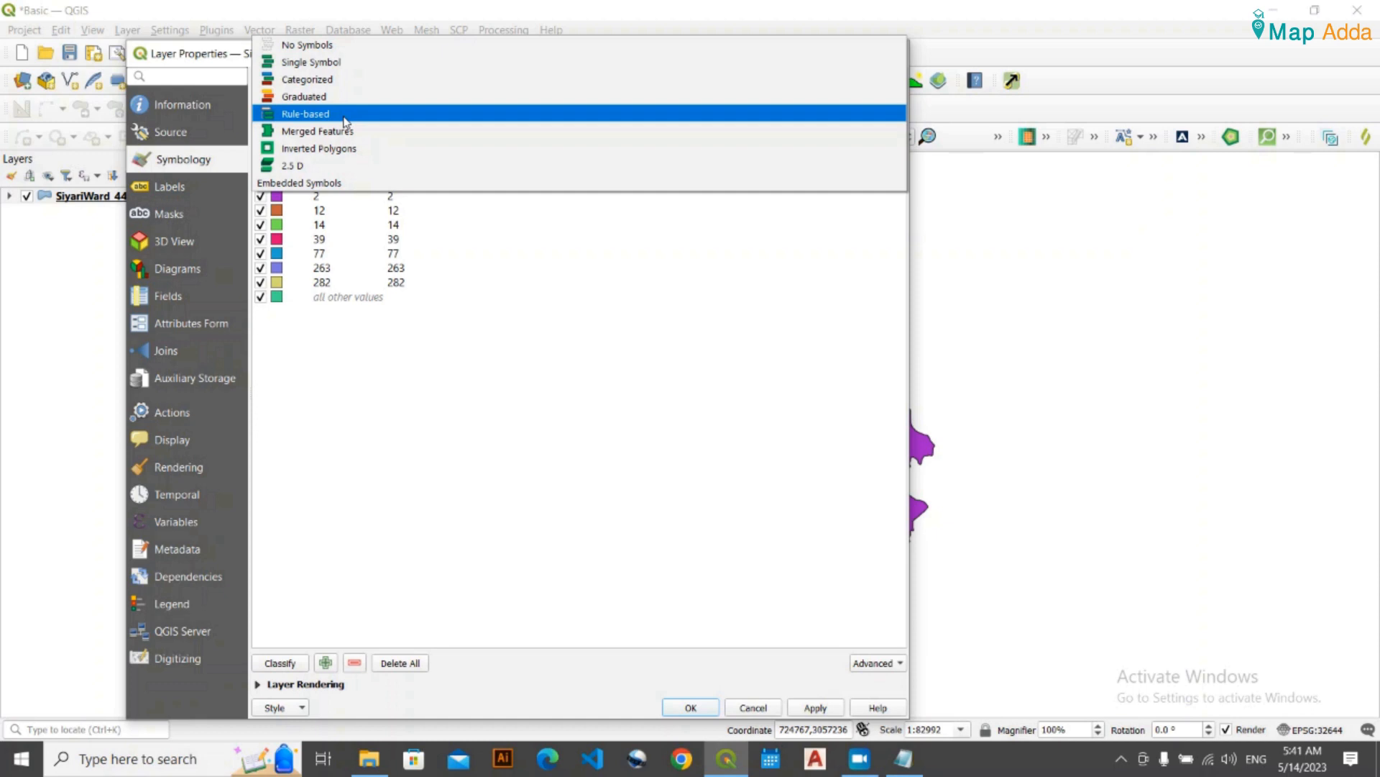
{"action": "left_click", "coordinate": [456, 426]}
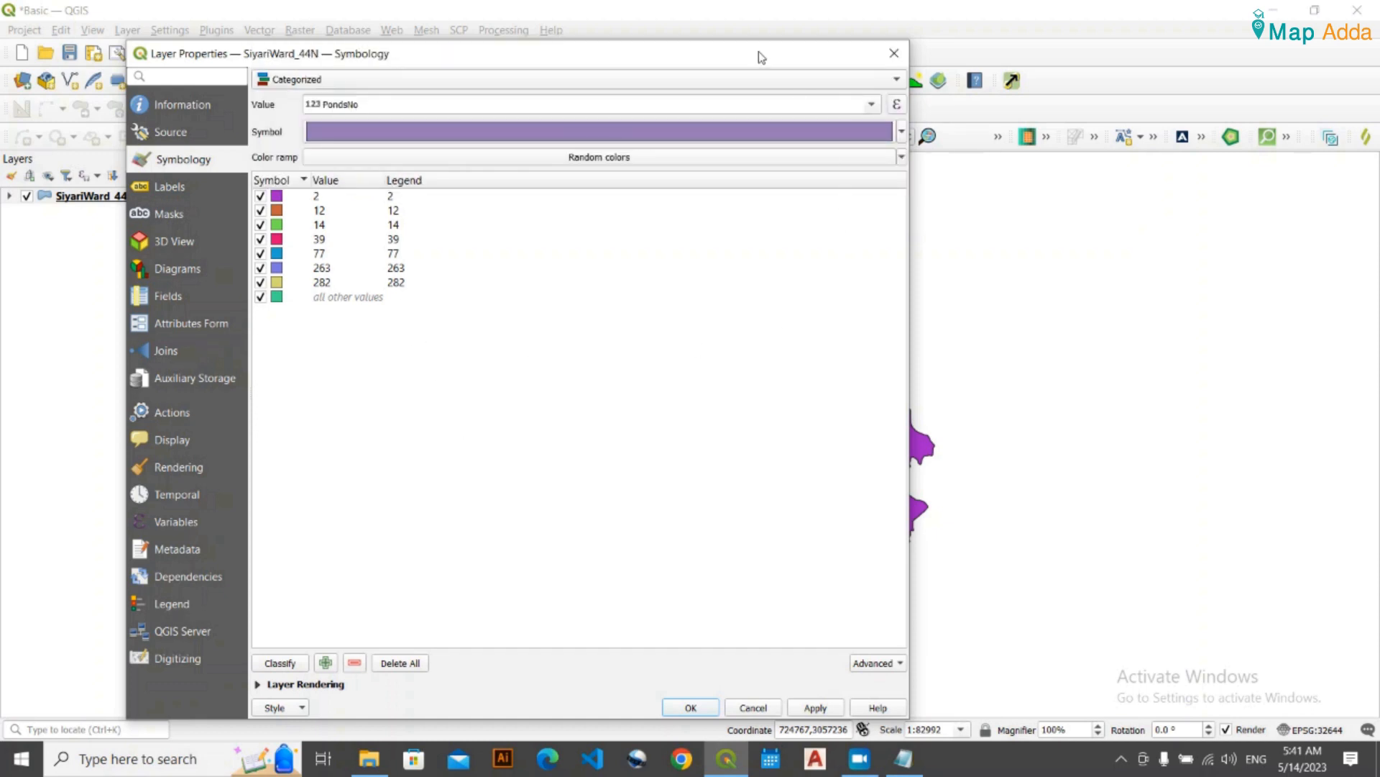
{"action": "left_click_drag", "start_coordinate": [762, 58], "coordinate": [762, 21]}
{"action": "left_click", "coordinate": [895, 18]}
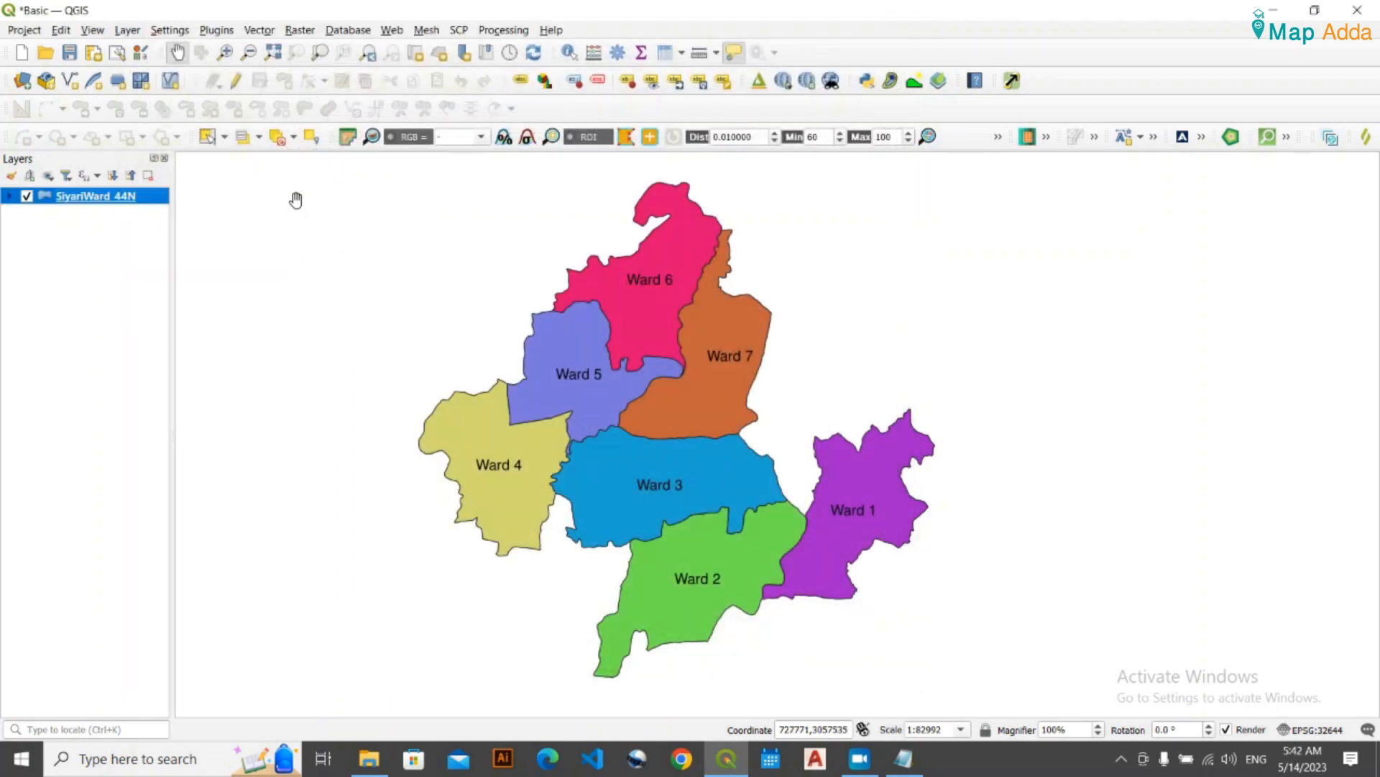
{"action": "left_click", "coordinate": [105, 279]}
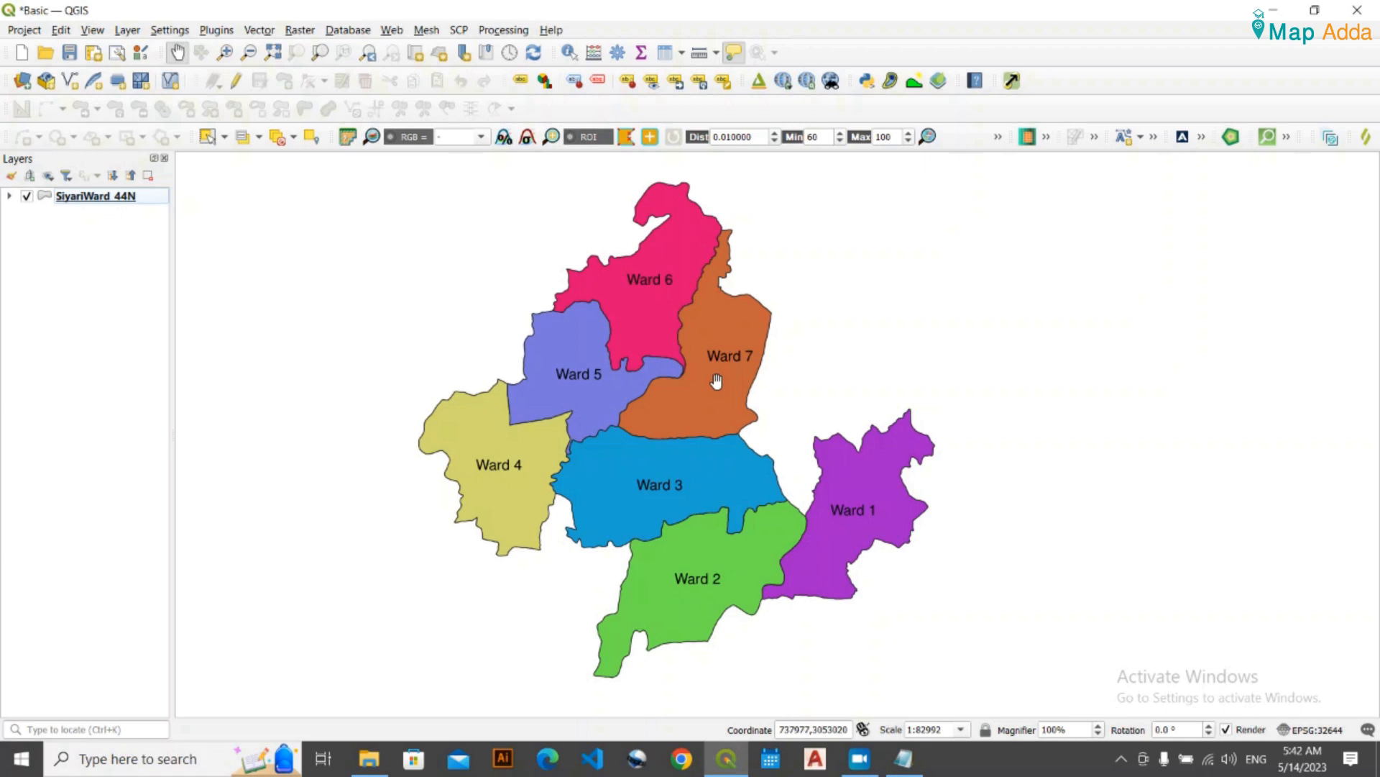
- Switch to Topics.txt in Notepad and review the list of tutorial topics covered, from loading data to Symbology
{"action": "mouse_move", "coordinate": [717, 381]}
{"action": "mouse_move", "coordinate": [679, 406]}
{"action": "left_click", "coordinate": [904, 759]}
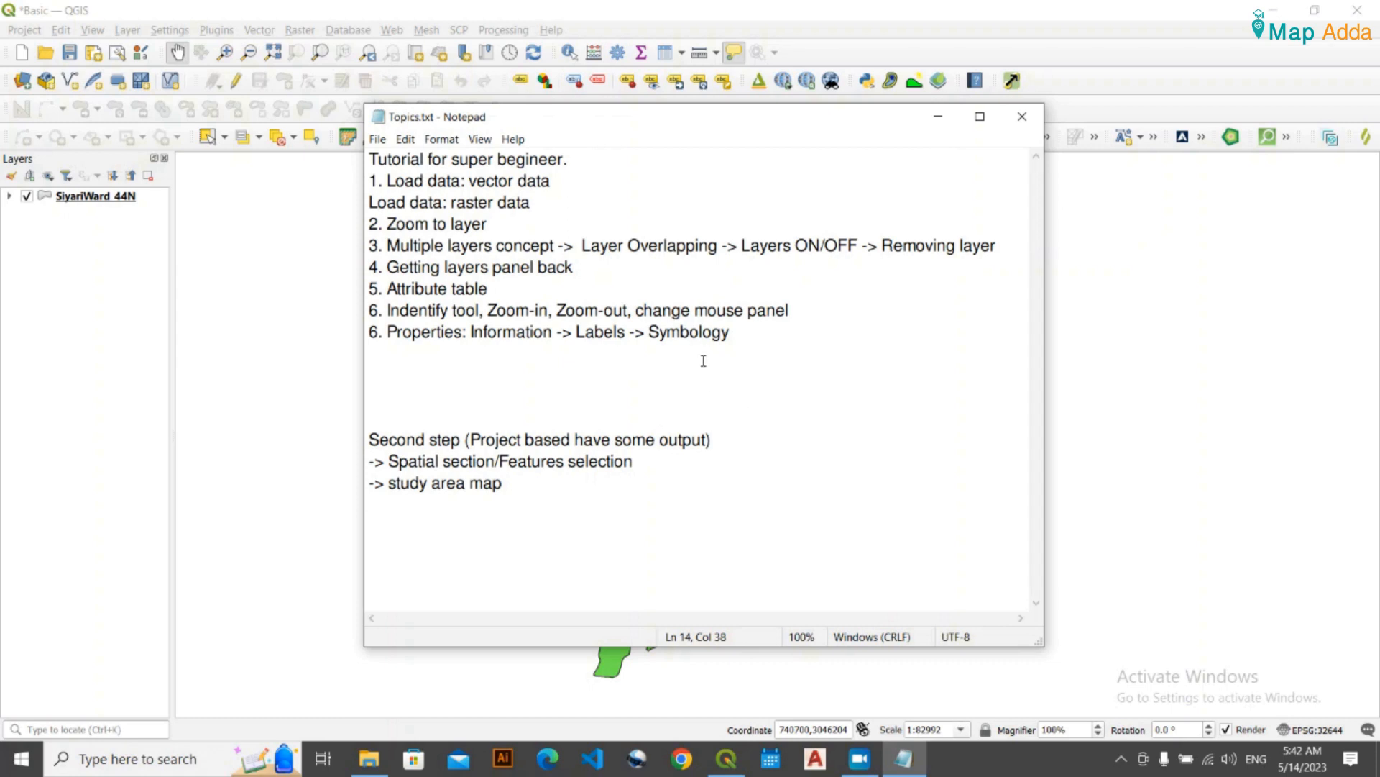
{"action": "left_click_drag", "start_coordinate": [760, 348], "coordinate": [353, 154]}
{"action": "left_click", "coordinate": [572, 266]}
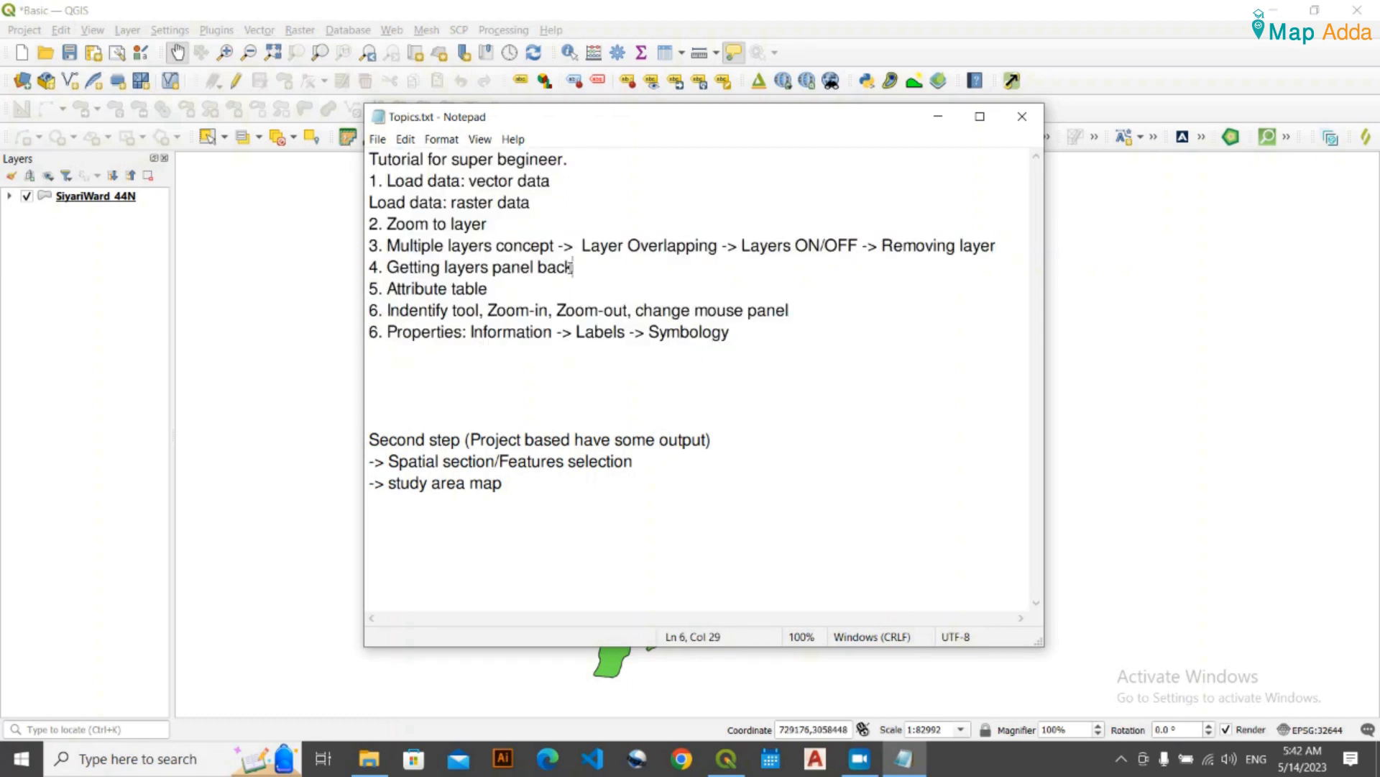